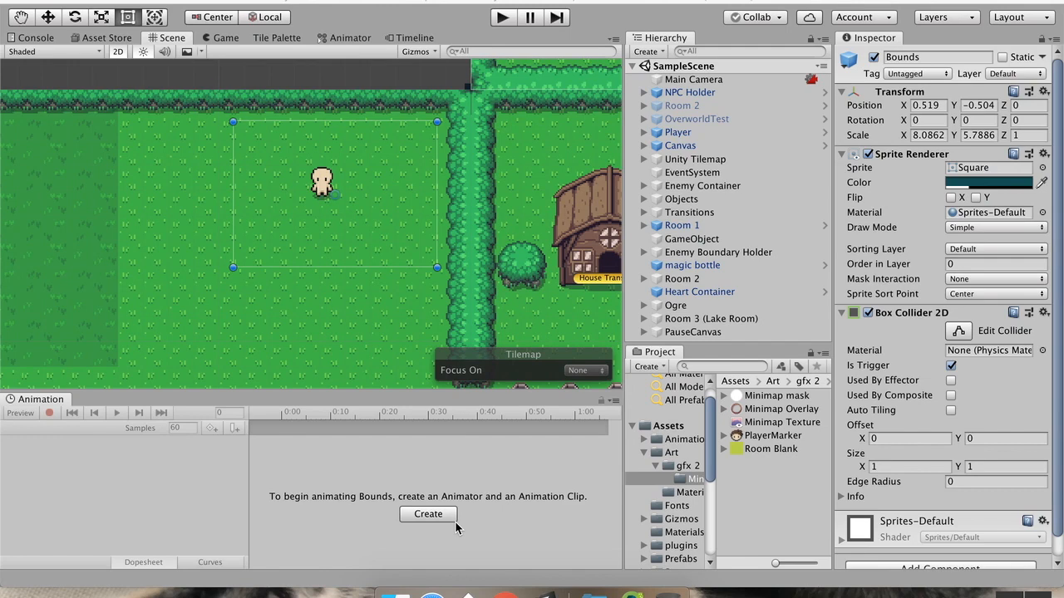
Step: Delete the inactive Room 2 prefab and the inactive OverworldTest prefab from the scene
{"action": "scroll", "coordinate": [368, 320], "scroll_direction": "down", "scroll_amount": 5}
{"action": "middle_click_drag", "start_coordinate": [367, 321], "coordinate": [277, 247]}
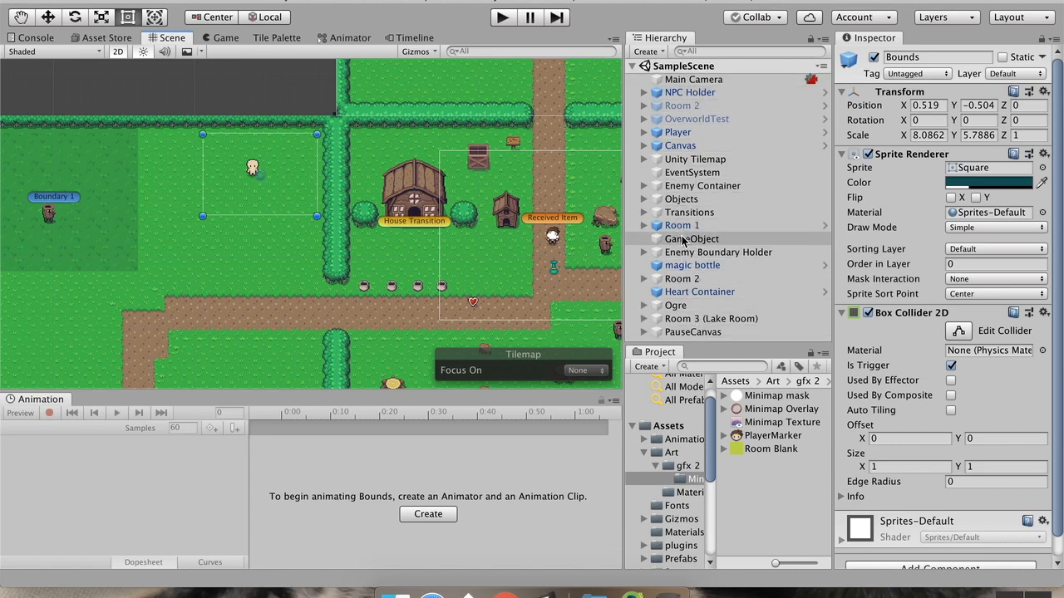
{"action": "scroll", "coordinate": [564, 147], "scroll_direction": "down", "scroll_amount": 3}
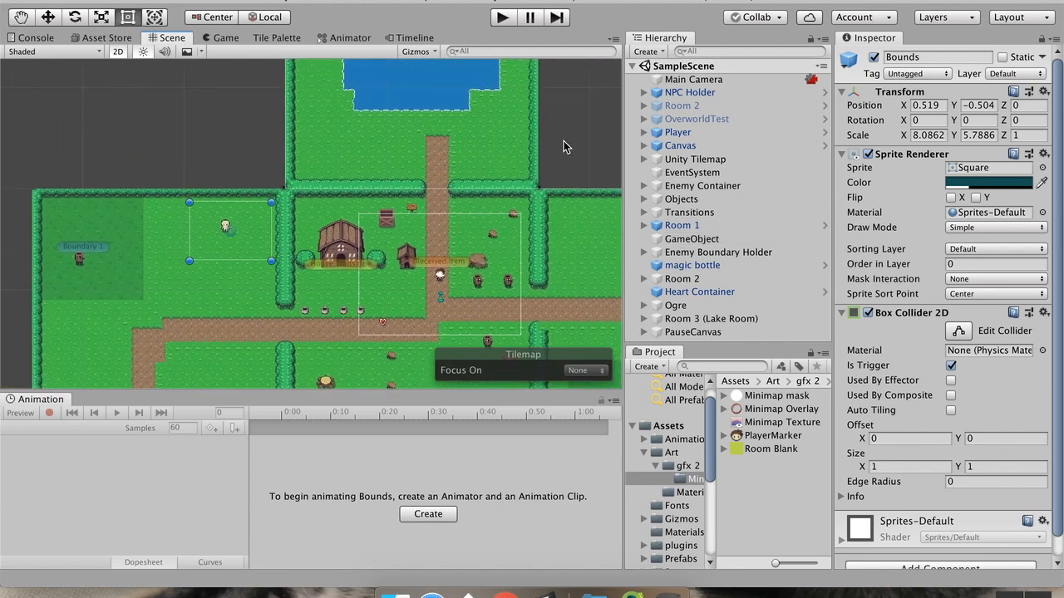
{"action": "left_click", "coordinate": [711, 107]}
{"action": "right_click", "coordinate": [686, 110]}
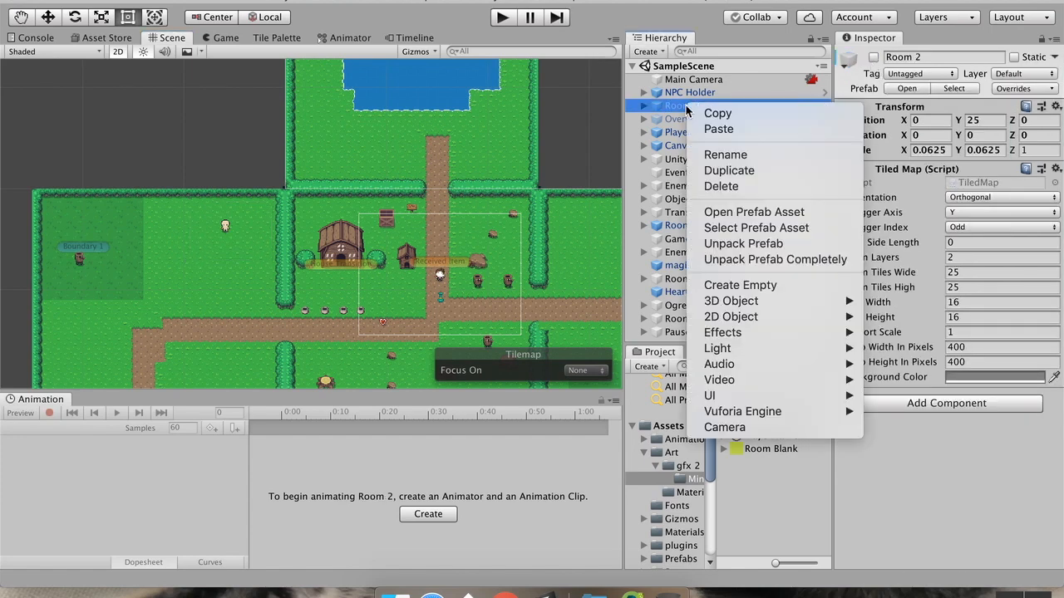
{"action": "left_click", "coordinate": [738, 185]}
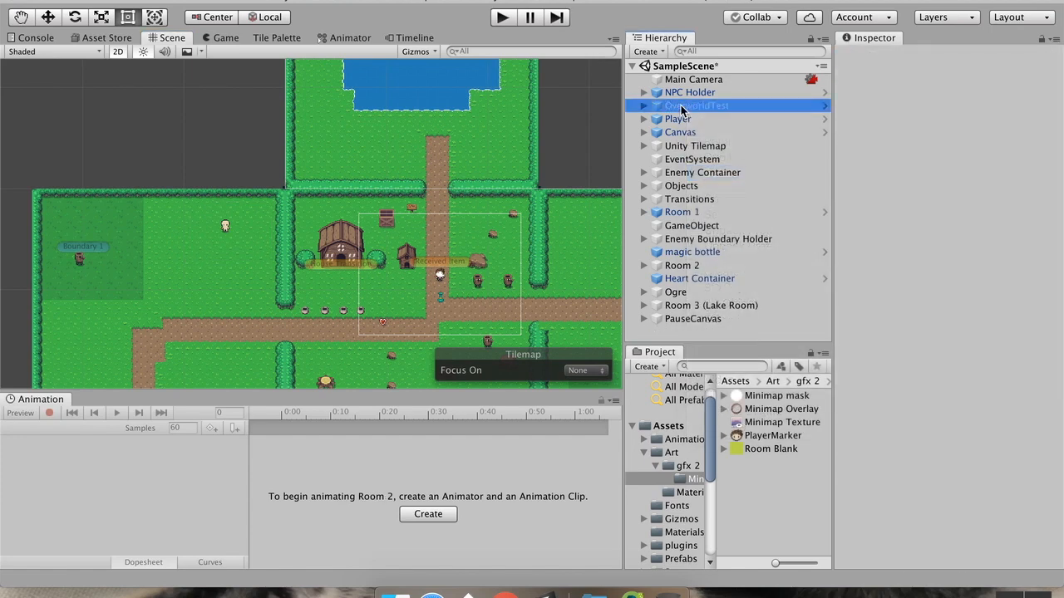
{"action": "right_click", "coordinate": [682, 111]}
{"action": "left_click", "coordinate": [711, 185]}
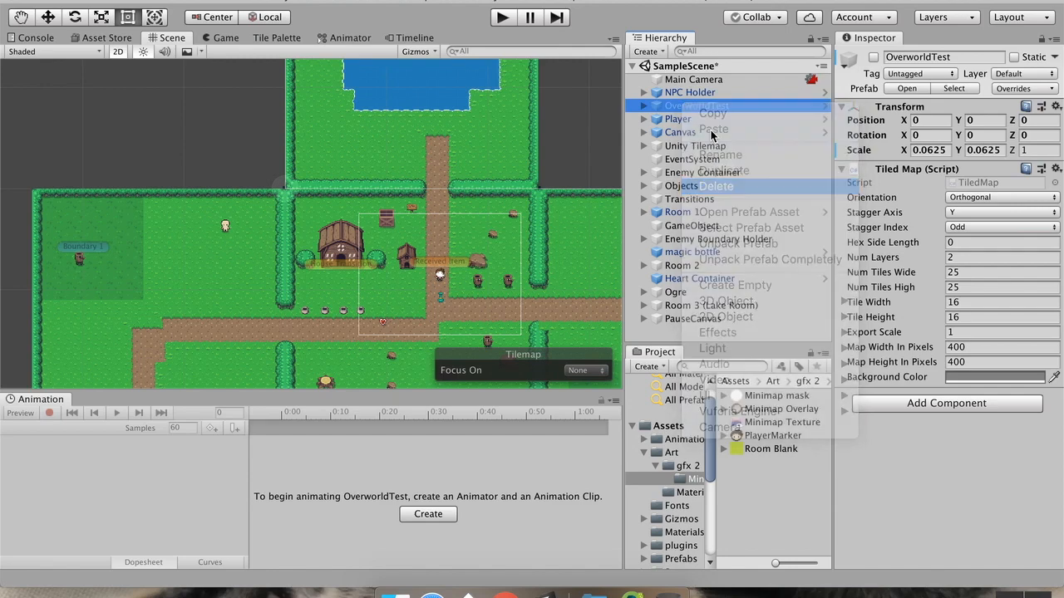
Step: Look over the main camera's framing and the overworld map between the house area and the Boundary 1 area
{"action": "left_click", "coordinate": [695, 80]}
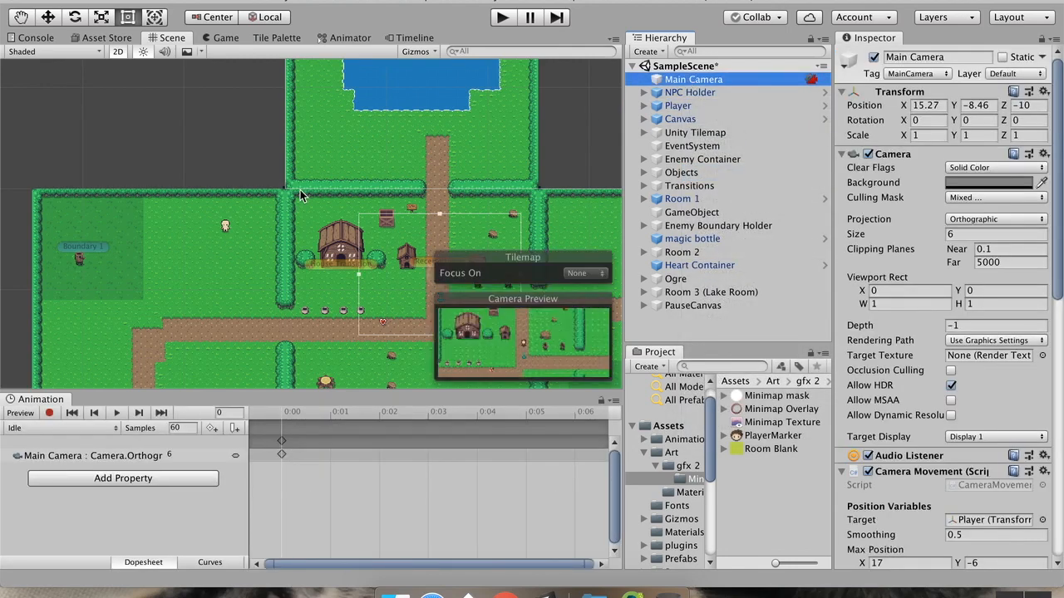
{"action": "scroll", "coordinate": [326, 151], "scroll_direction": "down", "scroll_amount": 2}
{"action": "scroll", "coordinate": [327, 150], "scroll_direction": "up", "scroll_amount": 3}
{"action": "middle_click_drag", "start_coordinate": [444, 246], "coordinate": [315, 225]}
{"action": "middle_click_drag", "start_coordinate": [293, 152], "coordinate": [289, 193]}
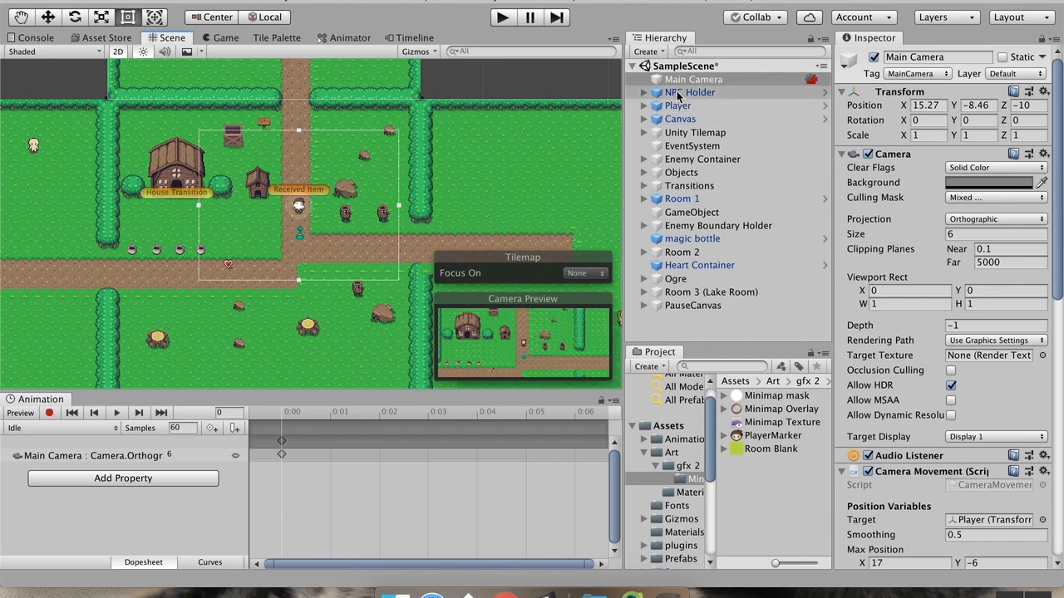
{"action": "middle_click_drag", "start_coordinate": [147, 177], "coordinate": [312, 191]}
{"action": "left_click", "coordinate": [136, 222]}
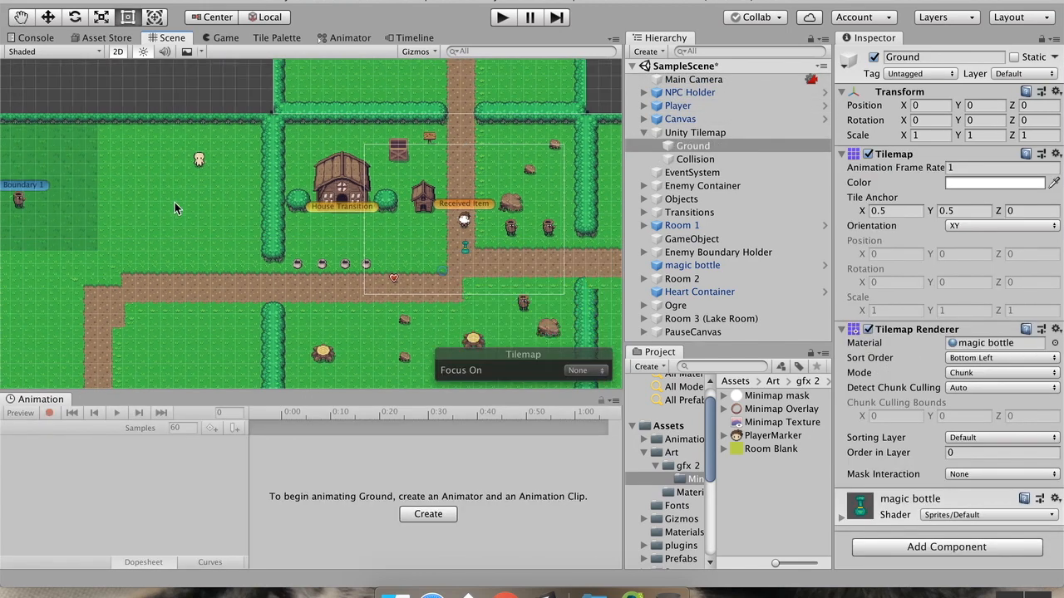
{"action": "middle_click_drag", "start_coordinate": [175, 209], "coordinate": [289, 209]}
Step: Inspect the Room 2 and Room 3 (Lake Room) objects against the map areas they cover, including Room 2's collider
{"action": "left_click", "coordinate": [717, 230]}
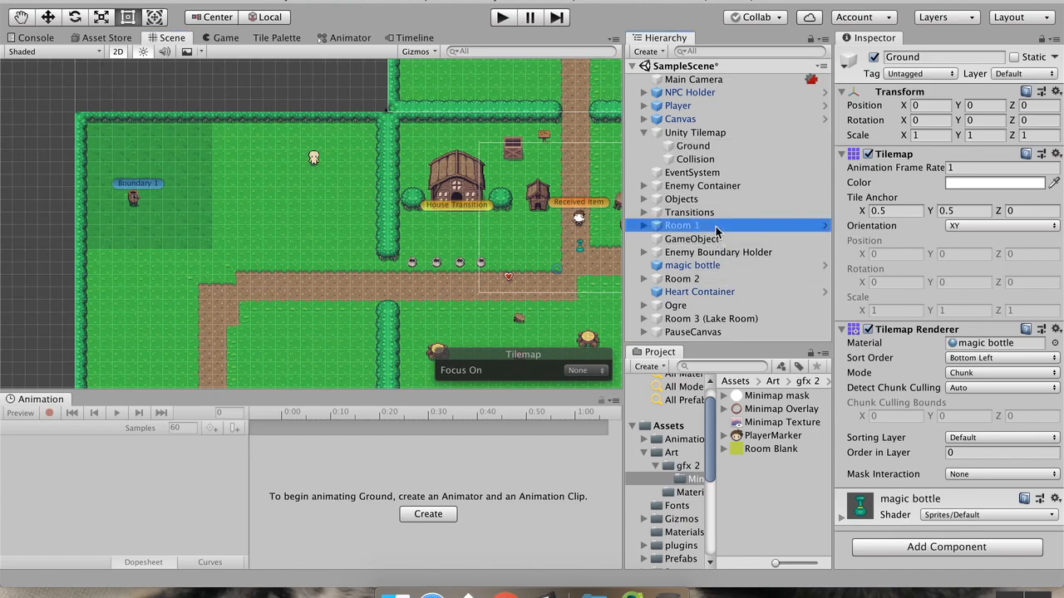
{"action": "left_click", "coordinate": [704, 285]}
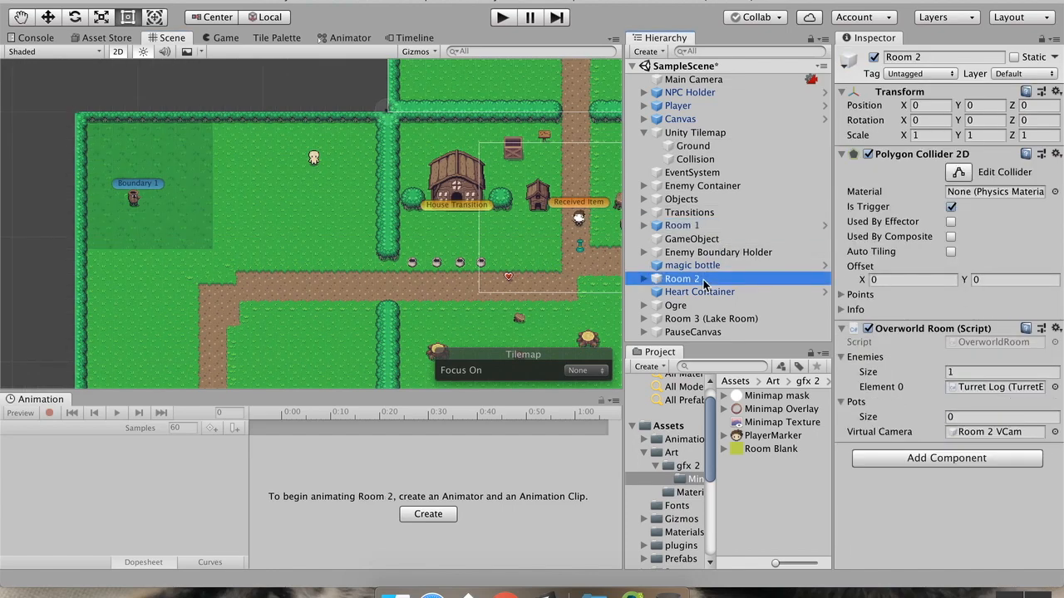
{"action": "middle_click_drag", "start_coordinate": [593, 193], "coordinate": [549, 134]}
{"action": "left_click", "coordinate": [704, 318]}
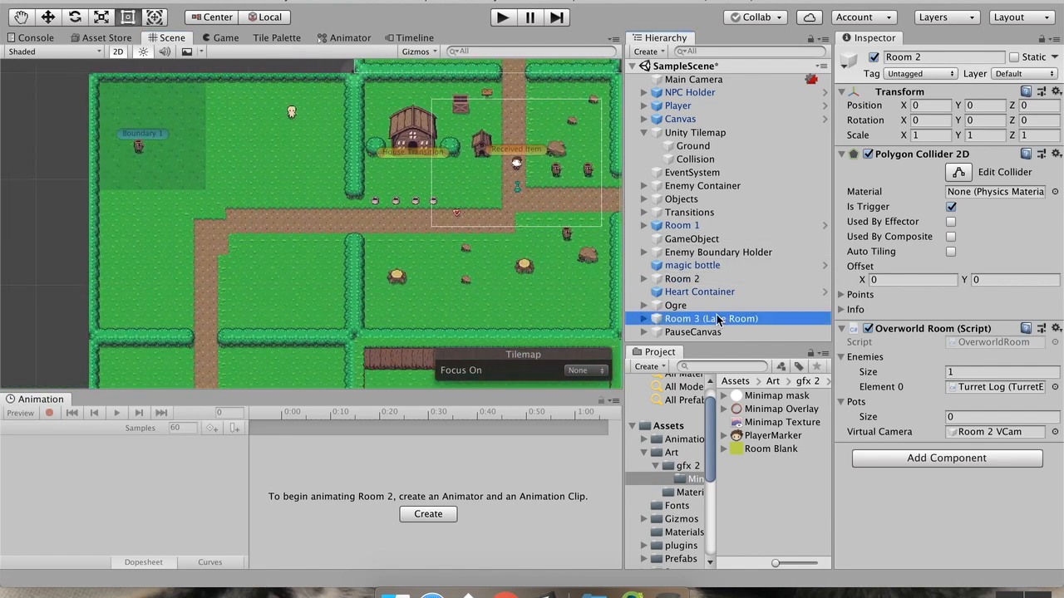
{"action": "middle_click_drag", "start_coordinate": [312, 212], "coordinate": [225, 273]}
{"action": "middle_click_drag", "start_coordinate": [443, 121], "coordinate": [372, 228]}
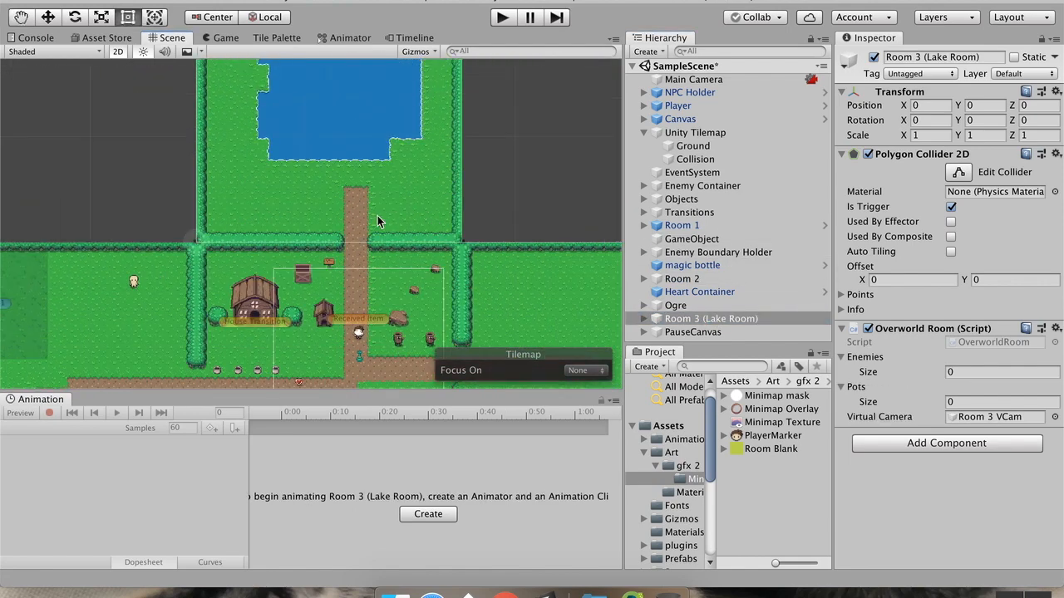
{"action": "left_click", "coordinate": [679, 280]}
{"action": "middle_click_drag", "start_coordinate": [211, 241], "coordinate": [509, 17]}
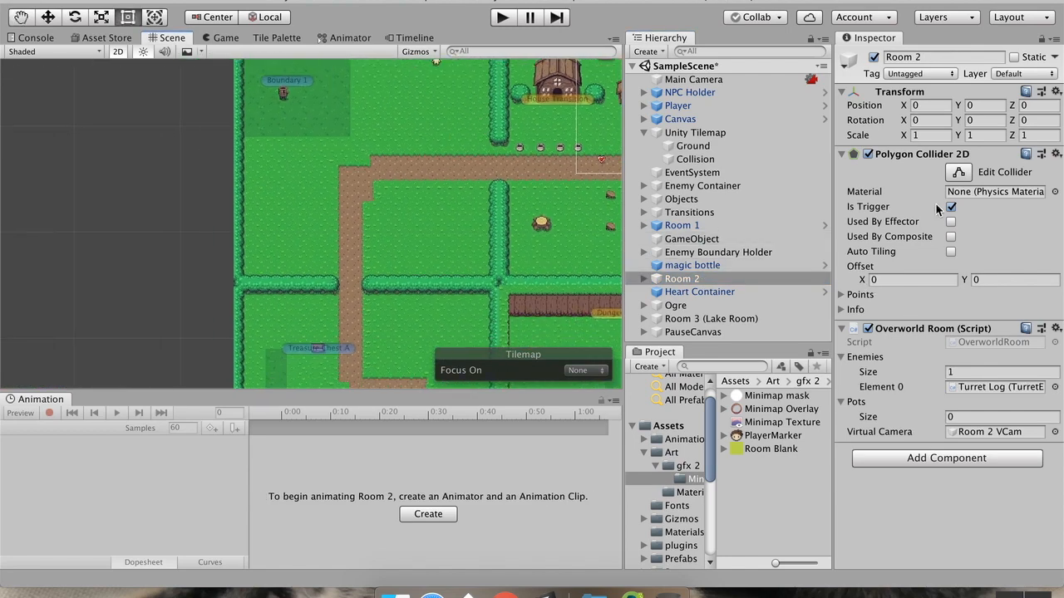
{"action": "left_click", "coordinate": [961, 173]}
{"action": "left_click", "coordinate": [959, 175]}
{"action": "middle_click_drag", "start_coordinate": [196, 237], "coordinate": [320, 242]}
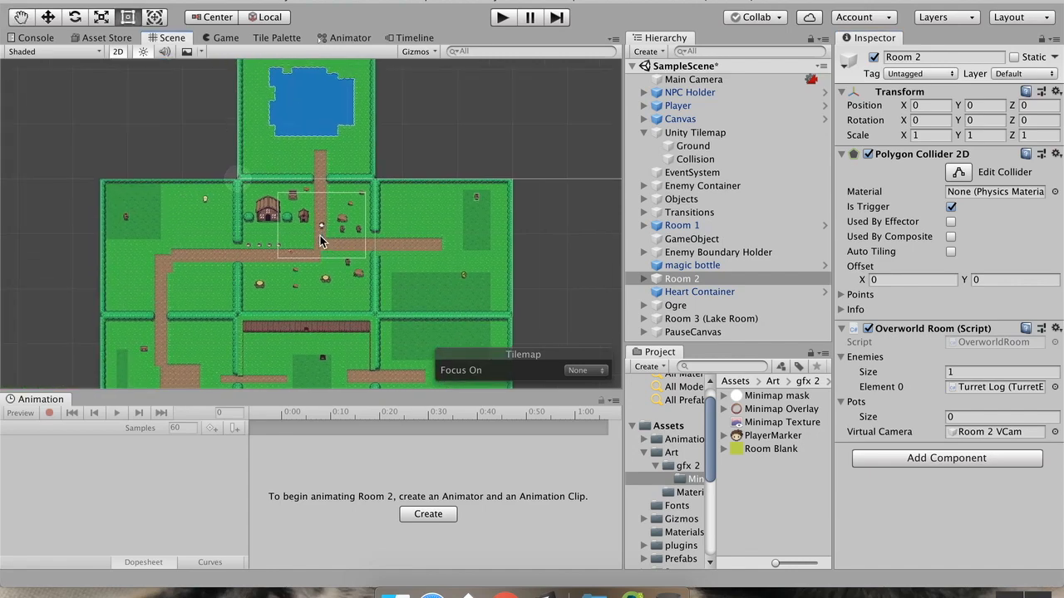
{"action": "scroll", "coordinate": [321, 241], "scroll_direction": "up", "scroll_amount": 5}
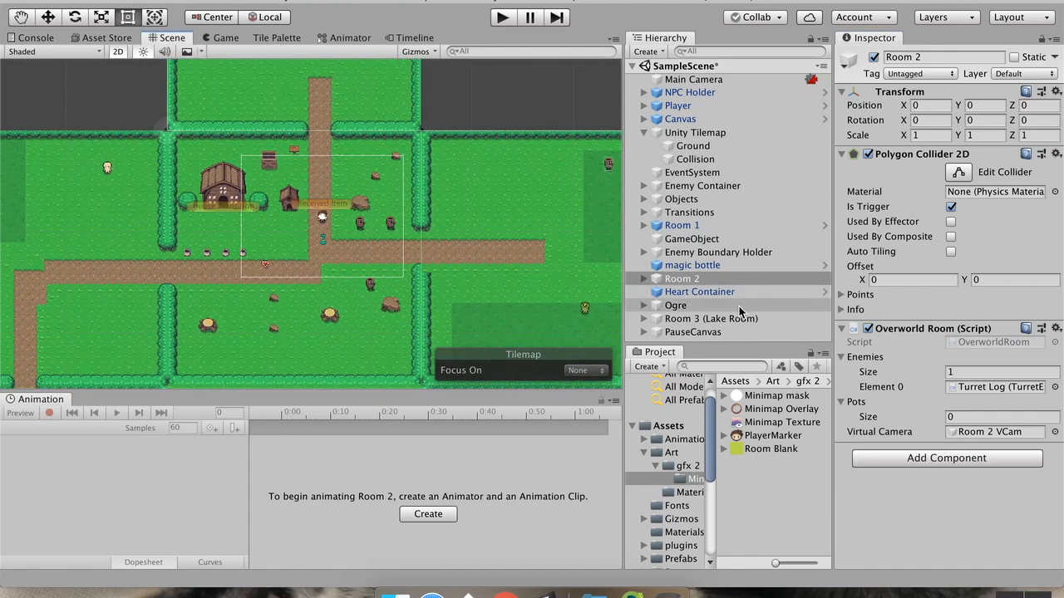
Step: Collapse Unity Tilemap, expand Enemy Container and locate its Area Log enemy on the map
{"action": "left_click", "coordinate": [641, 133]}
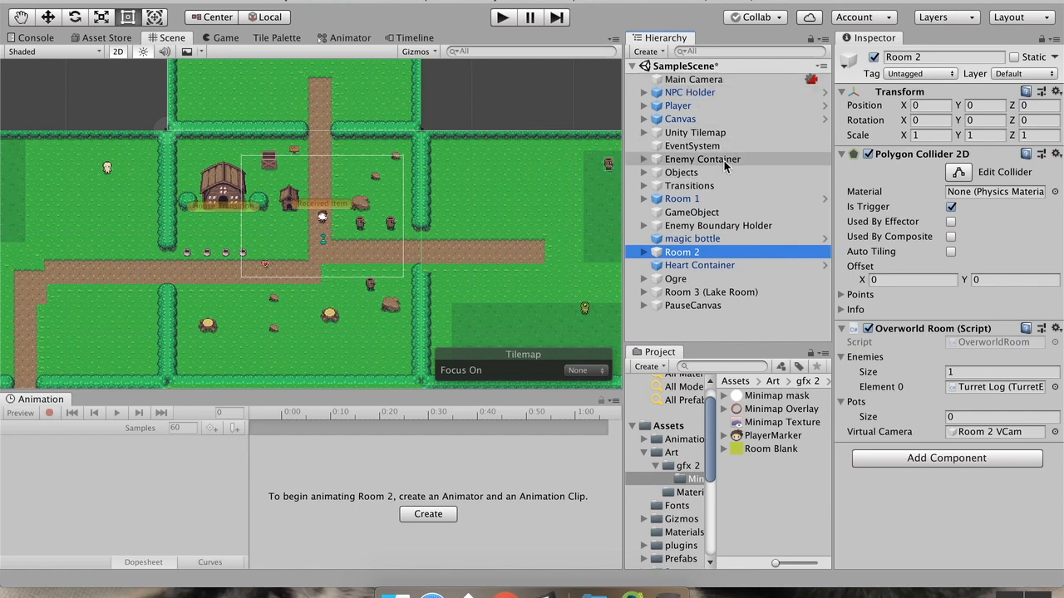
{"action": "left_click", "coordinate": [662, 159]}
{"action": "left_click", "coordinate": [645, 159]}
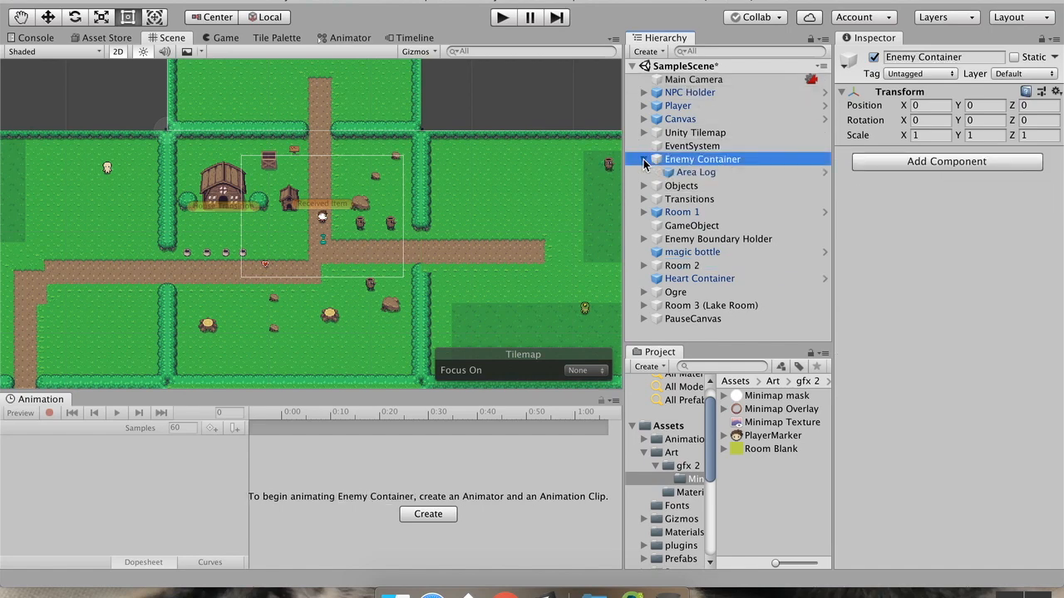
{"action": "double_click", "coordinate": [690, 173]}
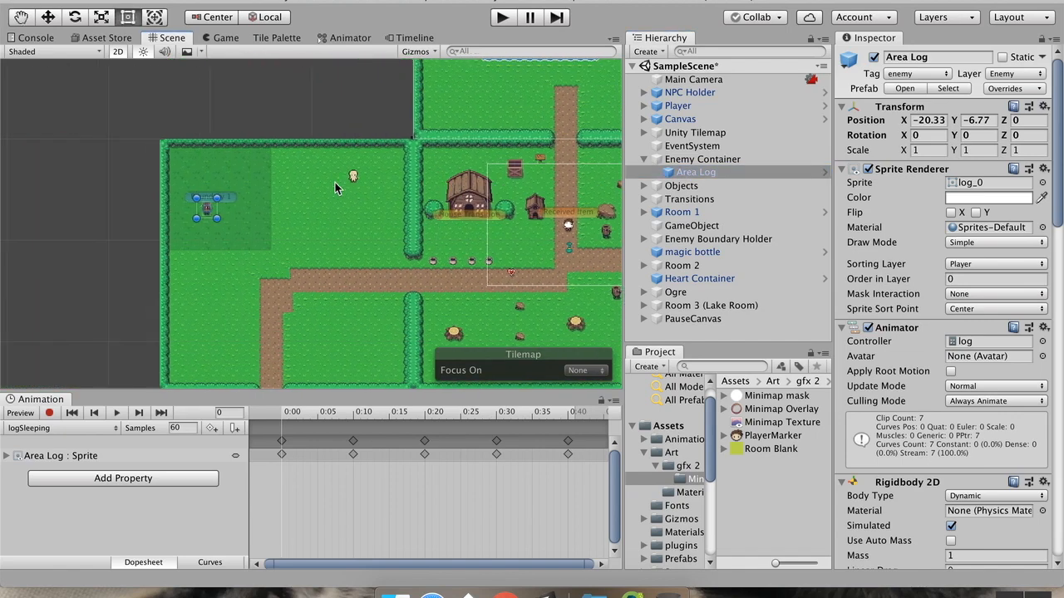
{"action": "middle_click_drag", "start_coordinate": [327, 187], "coordinate": [232, 142]}
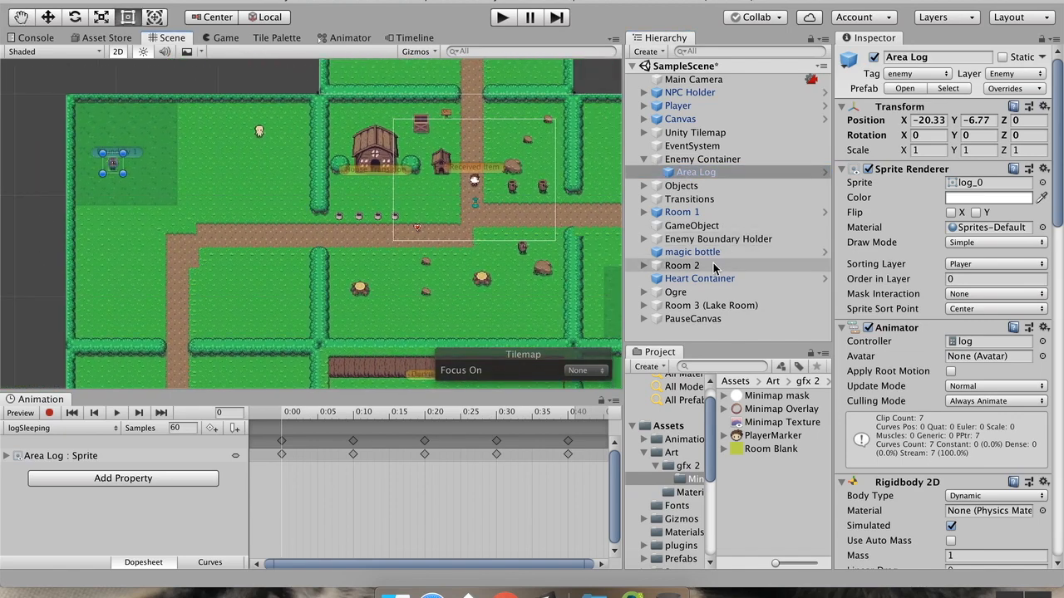
Step: Examine which child objects belong to Room 3 (Lake Room), Room 2 and Room 1
{"action": "left_click", "coordinate": [294, 203]}
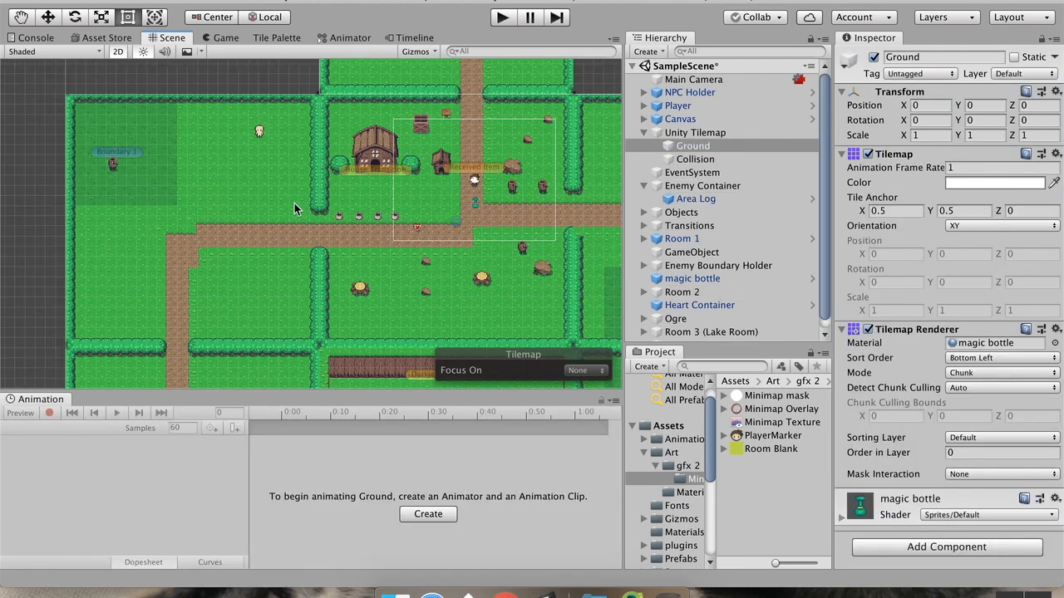
{"action": "scroll", "coordinate": [742, 301], "scroll_direction": "down", "scroll_amount": 1}
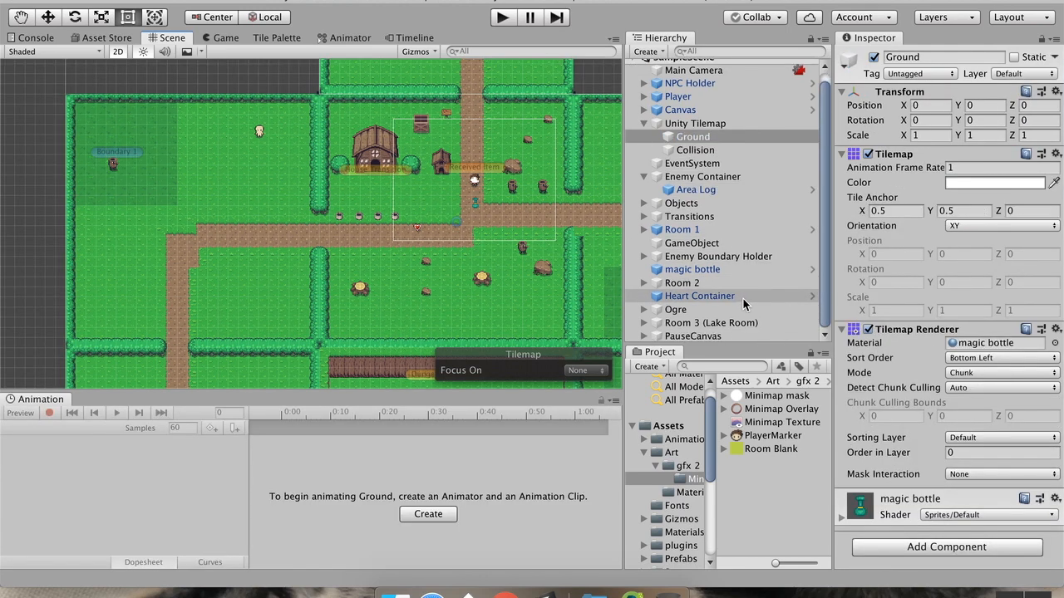
{"action": "left_click", "coordinate": [693, 323]}
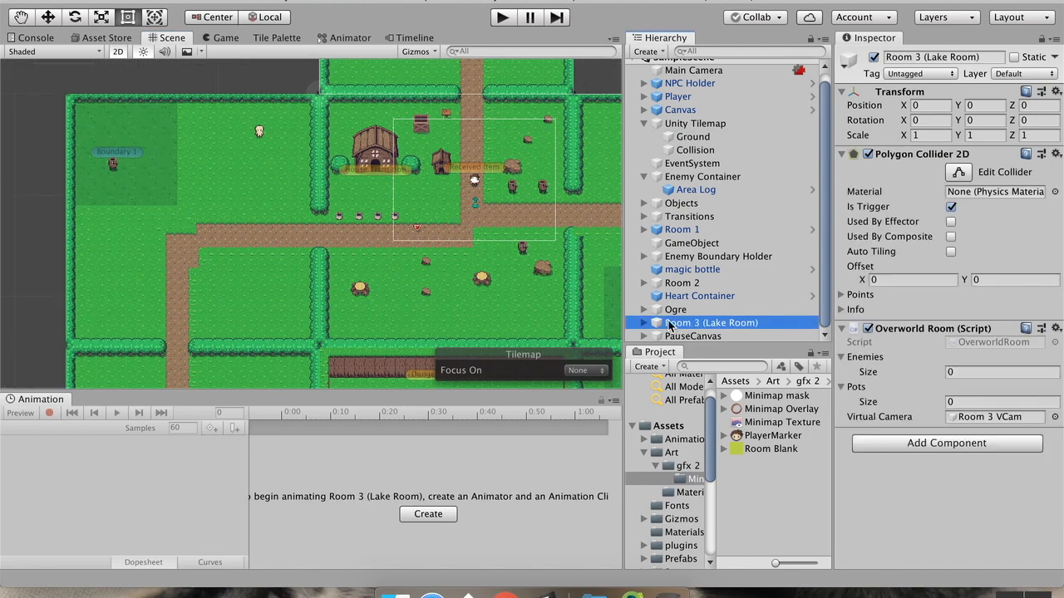
{"action": "left_click", "coordinate": [642, 323]}
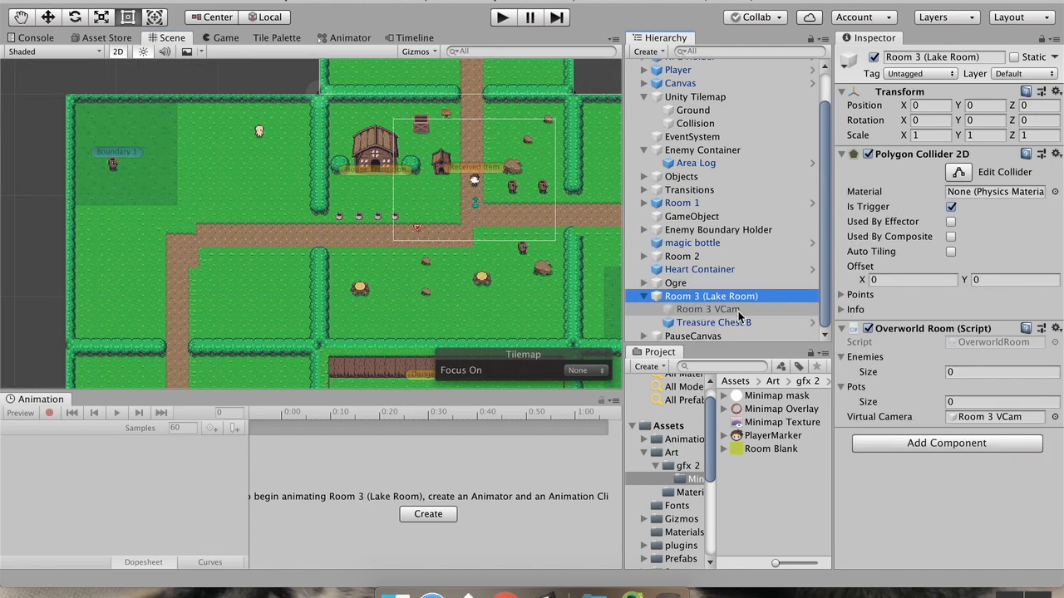
{"action": "left_click", "coordinate": [646, 301]}
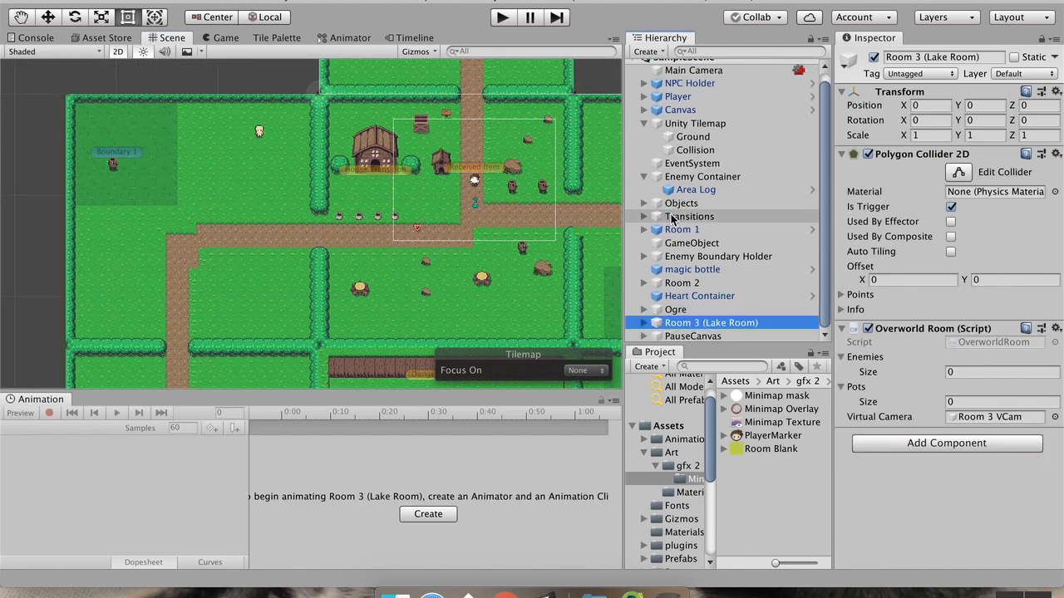
{"action": "left_click", "coordinate": [644, 282]}
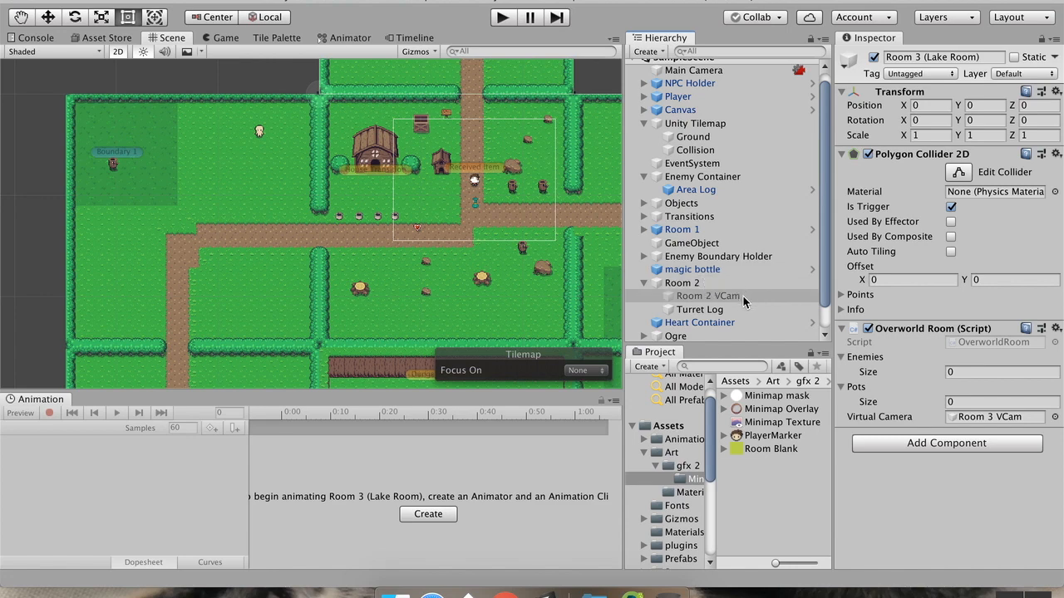
{"action": "left_click", "coordinate": [642, 284]}
{"action": "left_click", "coordinate": [644, 233]}
{"action": "scroll", "coordinate": [710, 255], "scroll_direction": "down", "scroll_amount": 3}
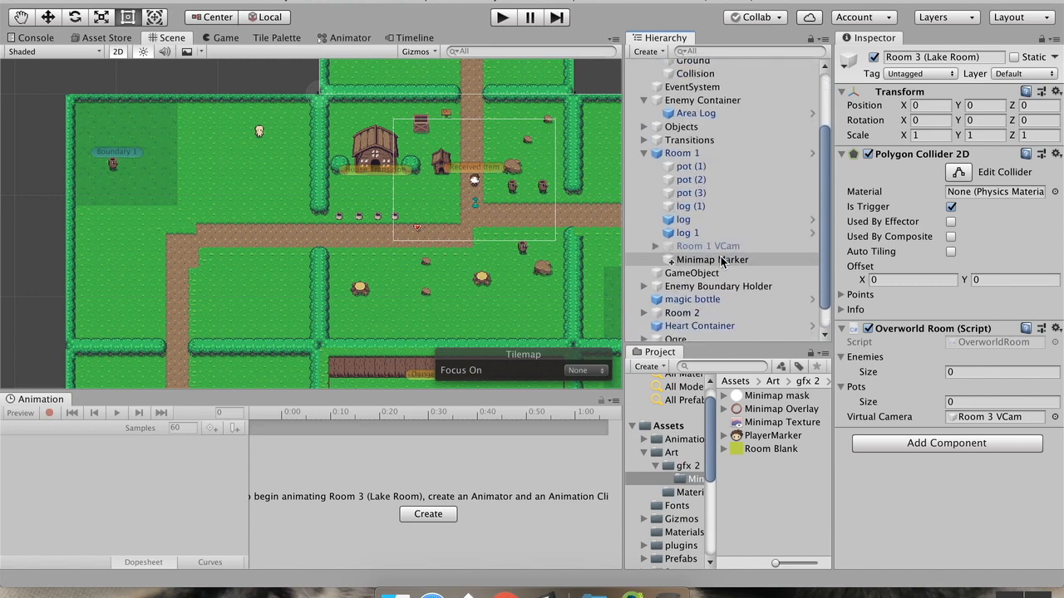
Step: Try to move the magic bottle to the start of Room 1's children, and check the bottle's prefab
{"action": "left_click_drag", "start_coordinate": [687, 301], "coordinate": [711, 159]}
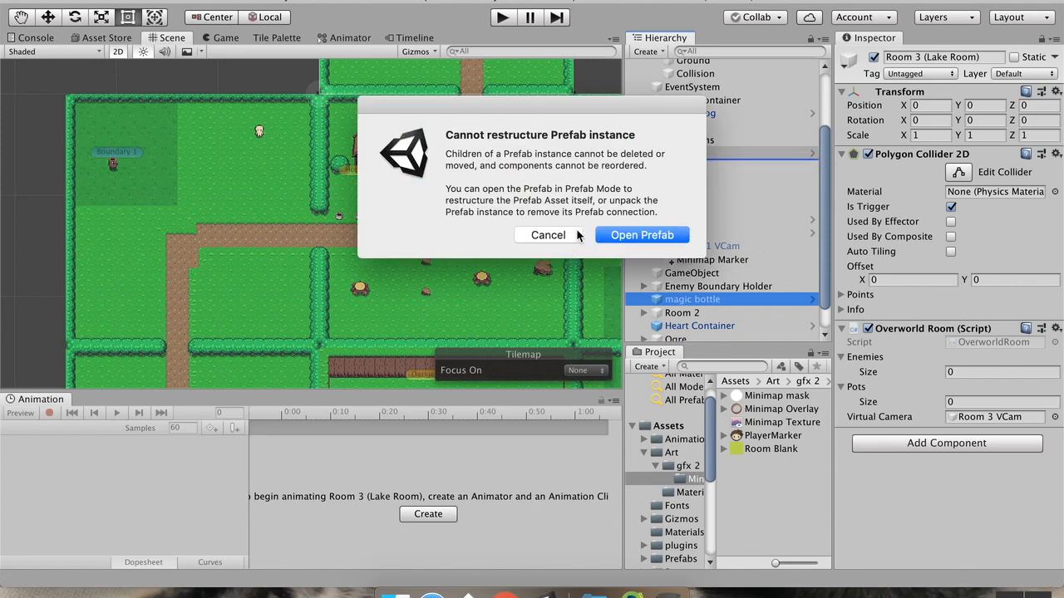
{"action": "left_click", "coordinate": [550, 235]}
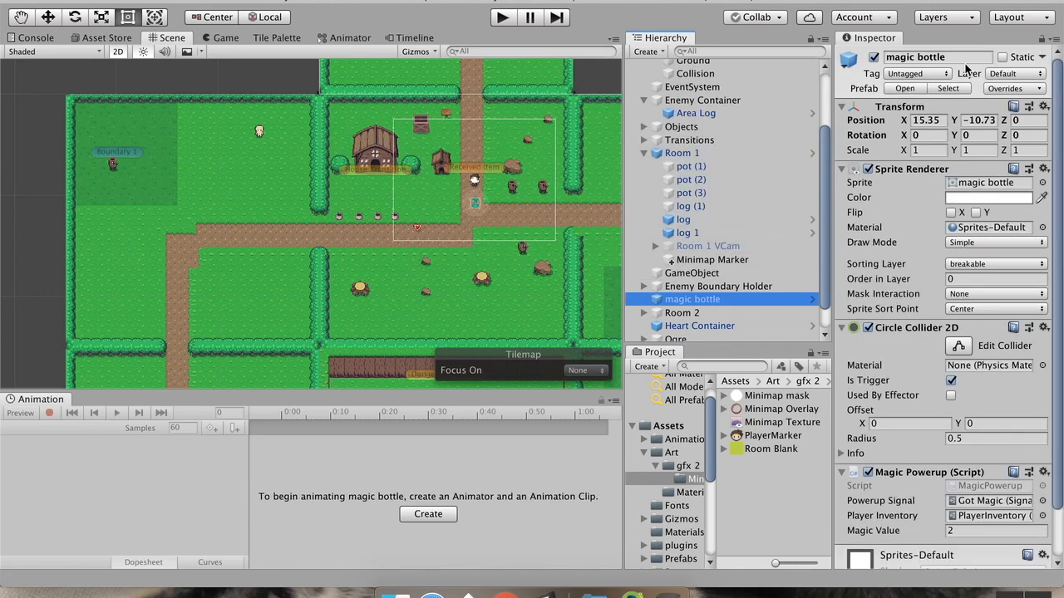
{"action": "left_click", "coordinate": [908, 89]}
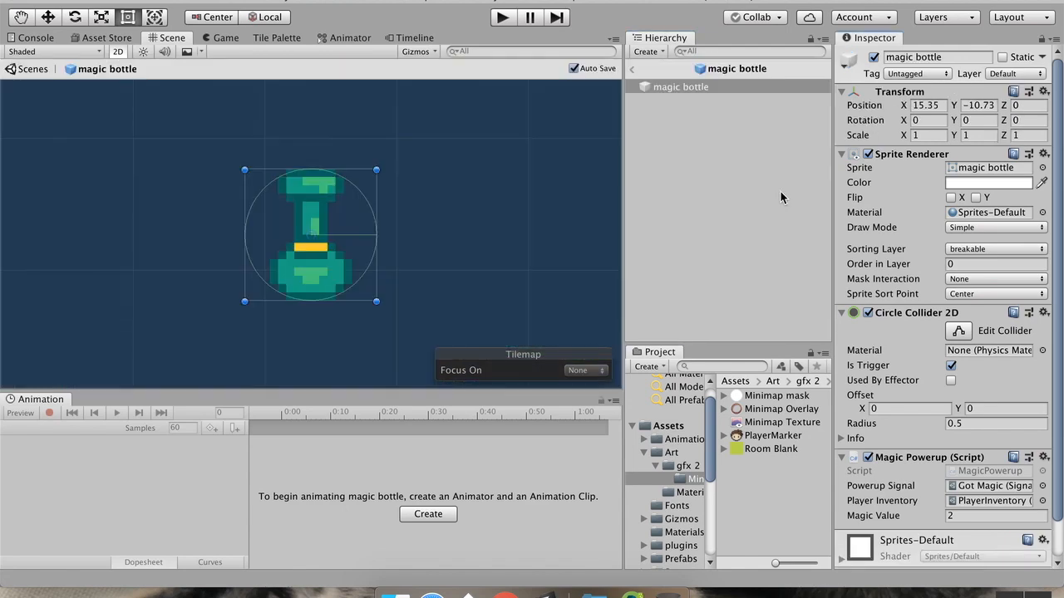
{"action": "left_click", "coordinate": [665, 86]}
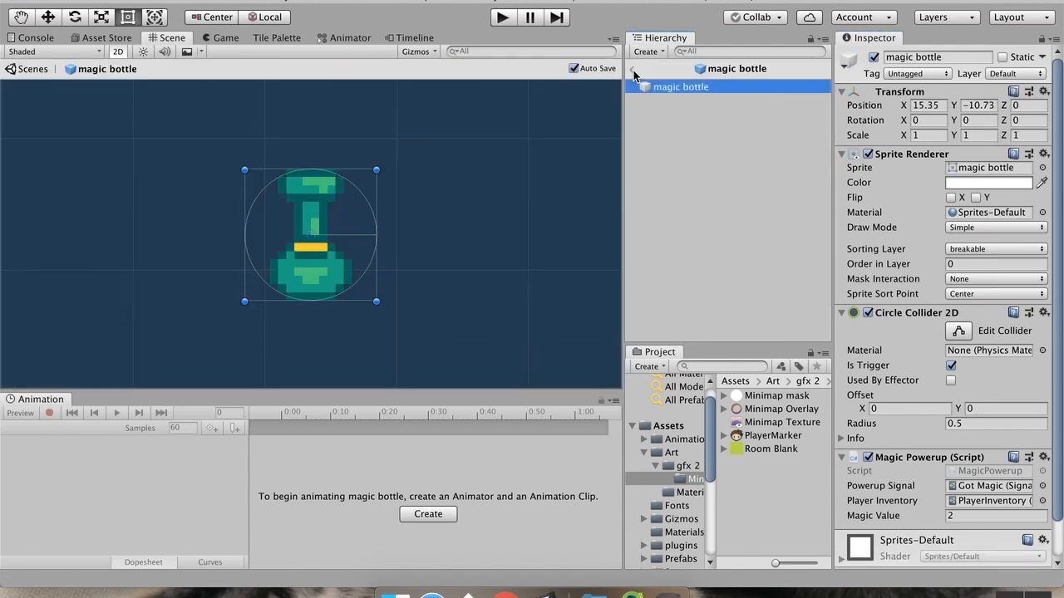
{"action": "left_click", "coordinate": [632, 69]}
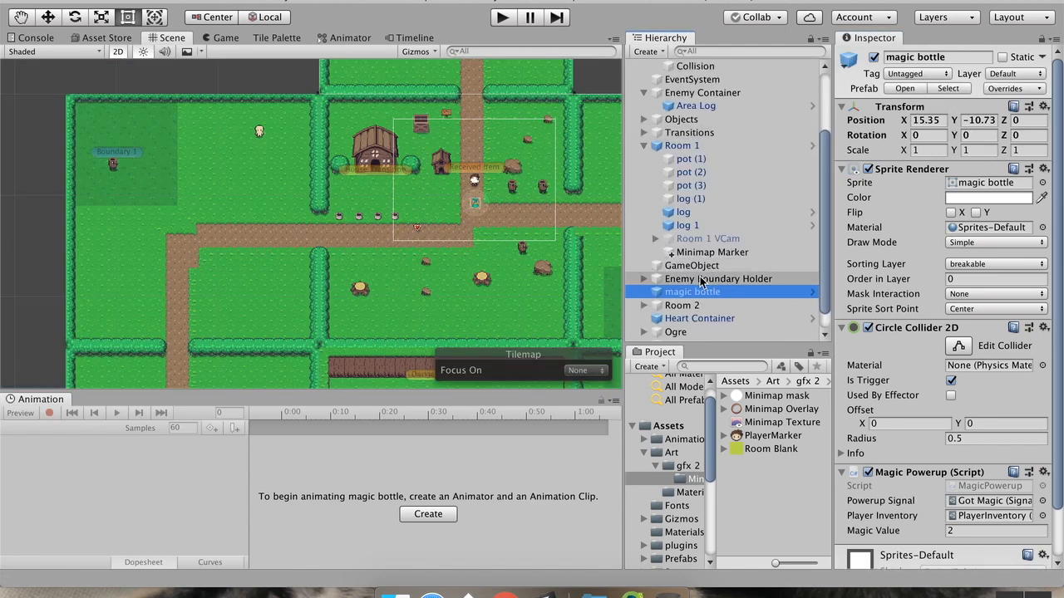
Step: Make the magic bottle and Heart Container children of Room 1, below its Minimap Marker, and select Room 1
{"action": "left_click", "coordinate": [705, 146]}
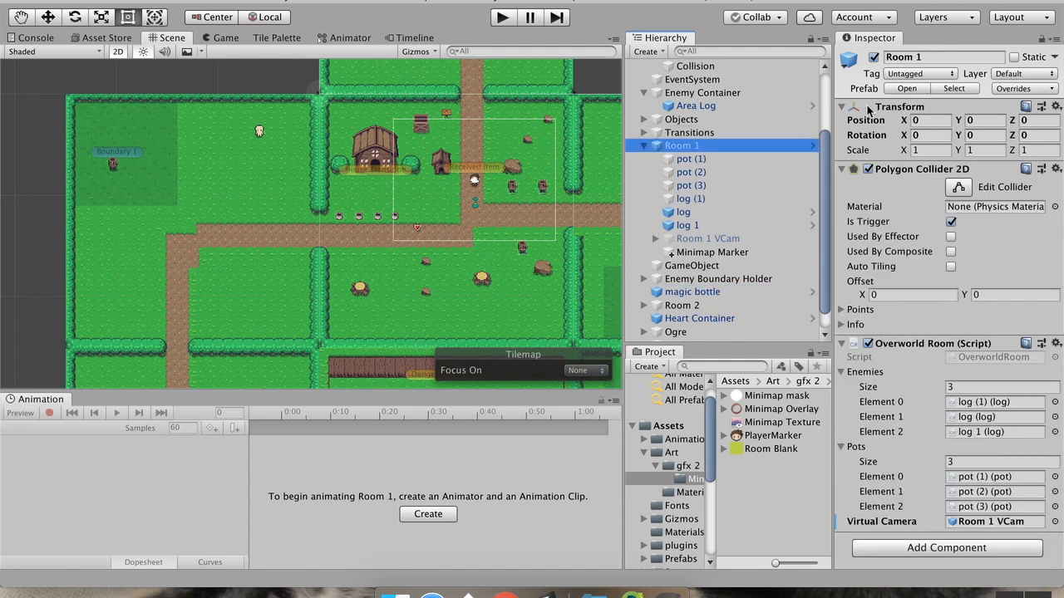
{"action": "left_click_drag", "start_coordinate": [692, 295], "coordinate": [690, 263]}
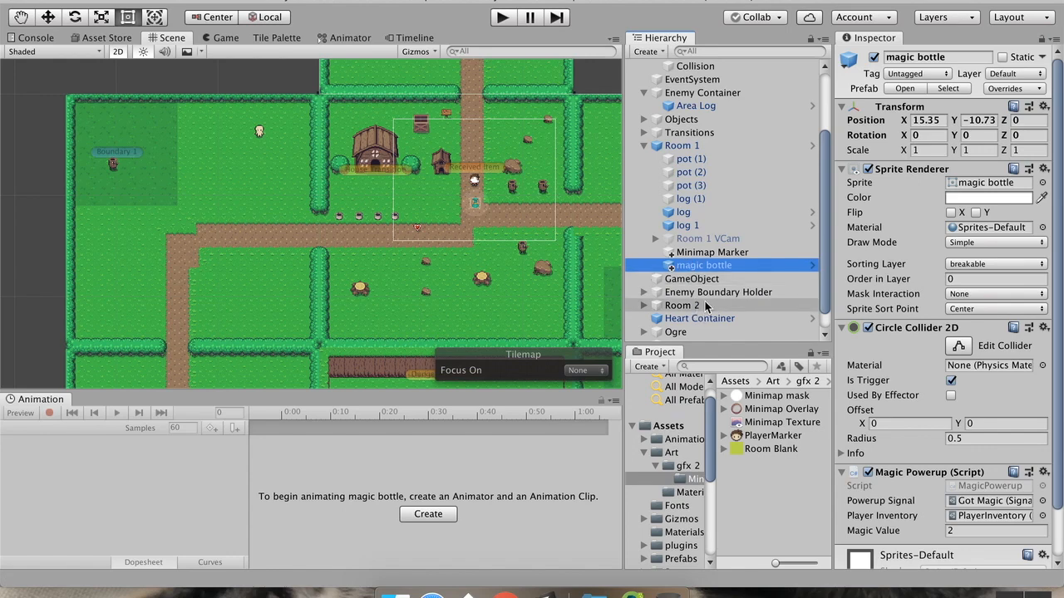
{"action": "scroll", "coordinate": [704, 307], "scroll_direction": "down", "scroll_amount": 1}
{"action": "left_click_drag", "start_coordinate": [699, 298], "coordinate": [706, 246]}
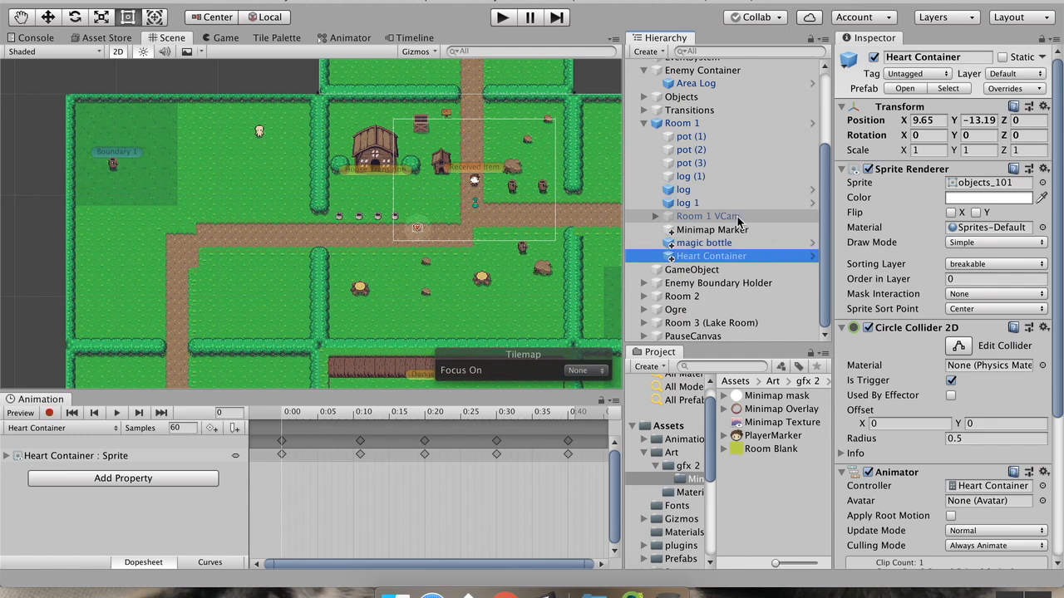
{"action": "left_click", "coordinate": [690, 123]}
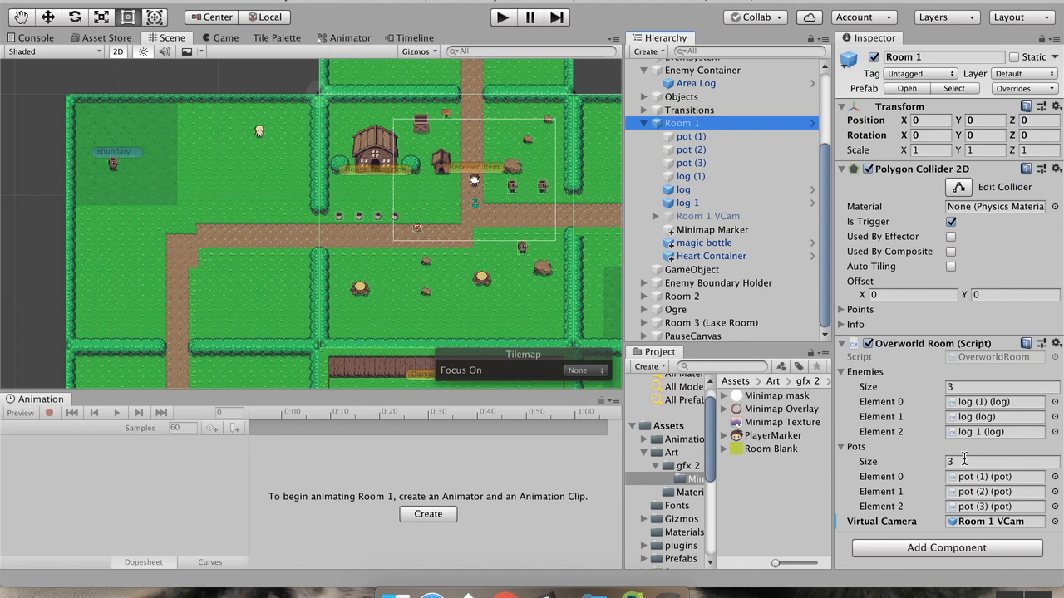
Step: Open the OverworldRoom script attached to Room 1
{"action": "left_click", "coordinate": [966, 460]}
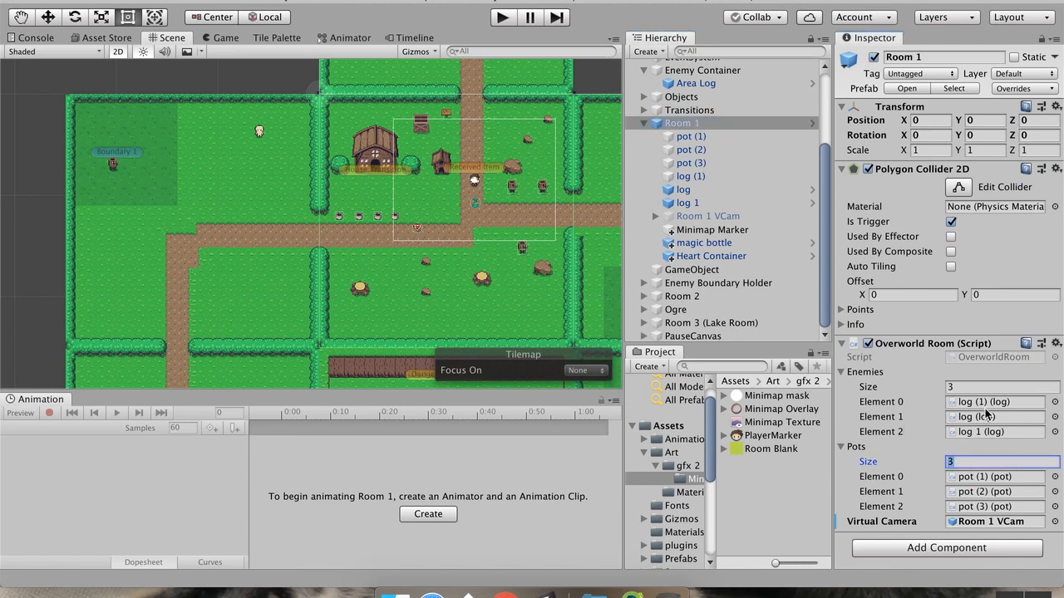
{"action": "double_click", "coordinate": [988, 355]}
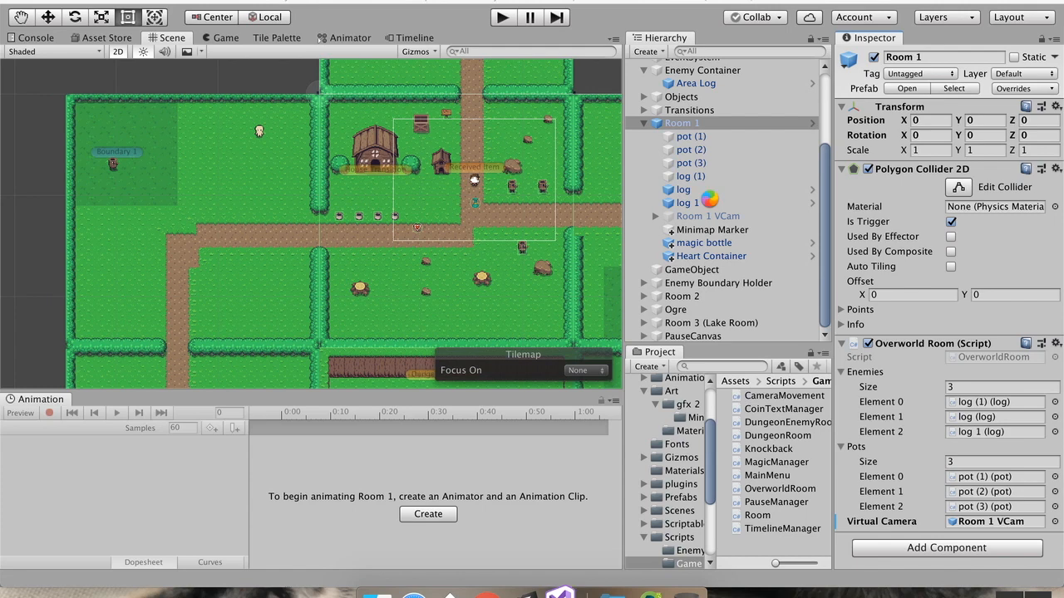
Step: Put the code editor out of the way and delete the magic bottle and Heart Container from Room 1
{"action": "left_click", "coordinate": [720, 243]}
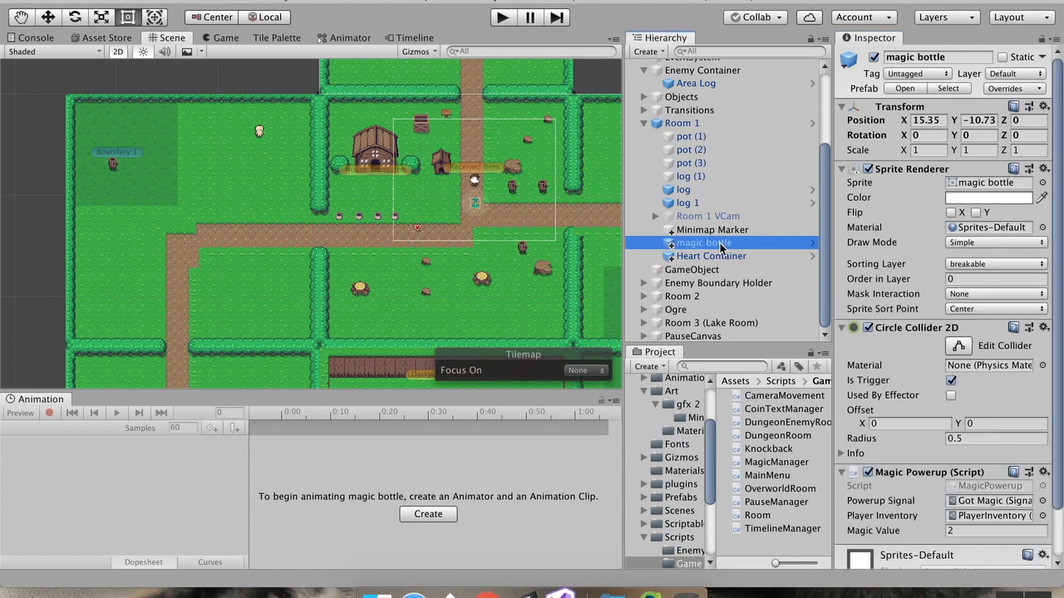
{"action": "left_click", "coordinate": [726, 256], "text": "shift"}
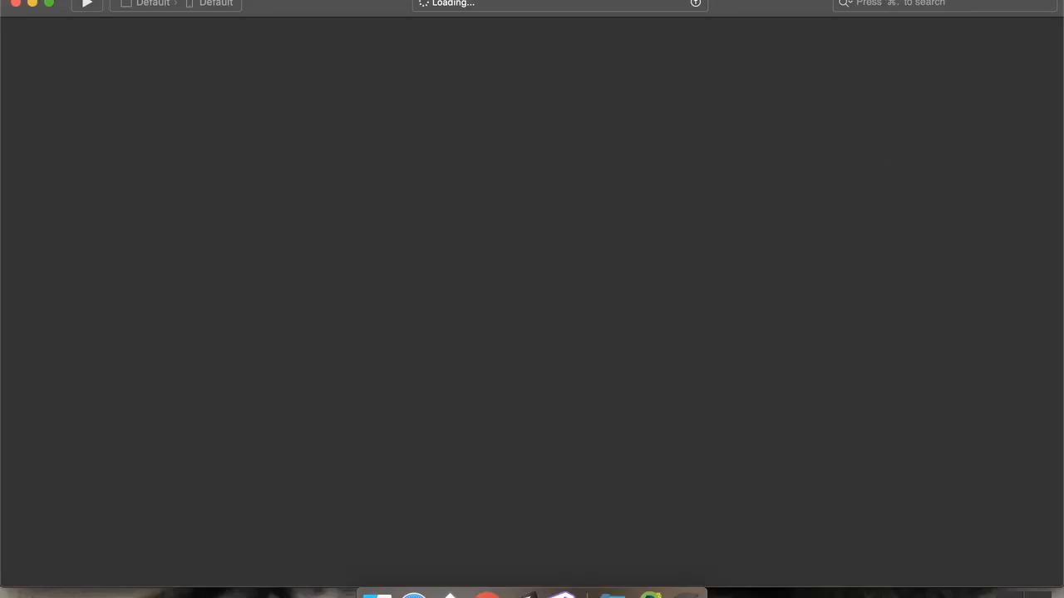
{"action": "left_click", "coordinate": [32, 3]}
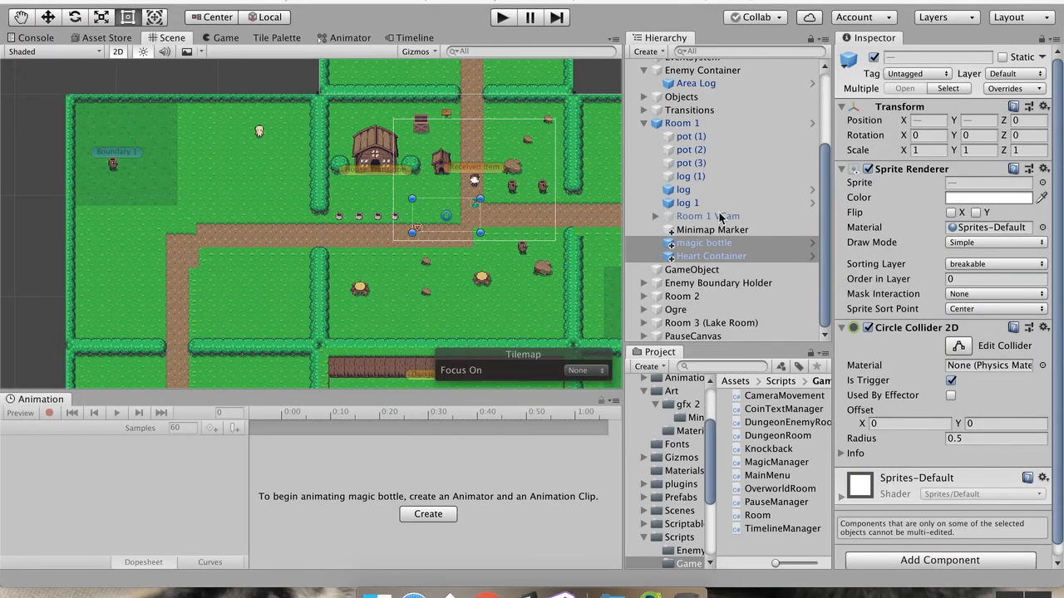
{"action": "right_click", "coordinate": [689, 249]}
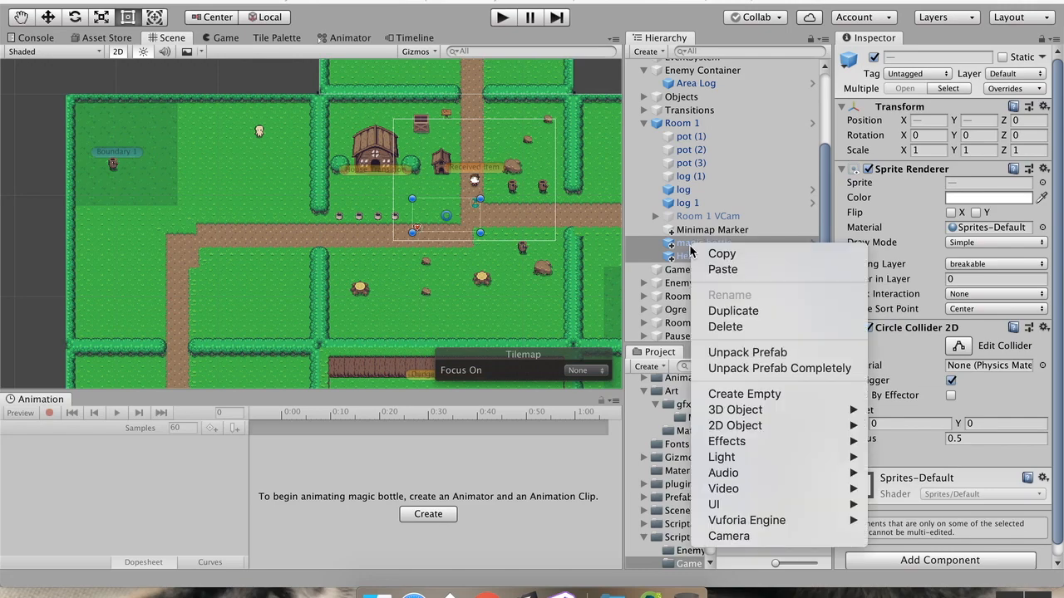
{"action": "left_click", "coordinate": [728, 326]}
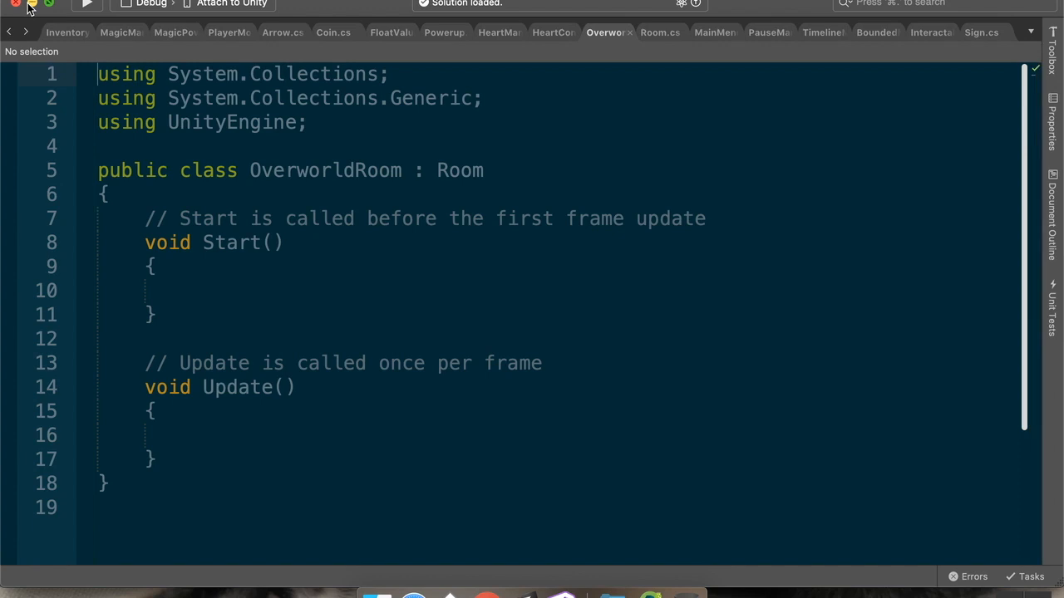
{"action": "left_click", "coordinate": [31, 4]}
{"action": "right_click", "coordinate": [710, 247]}
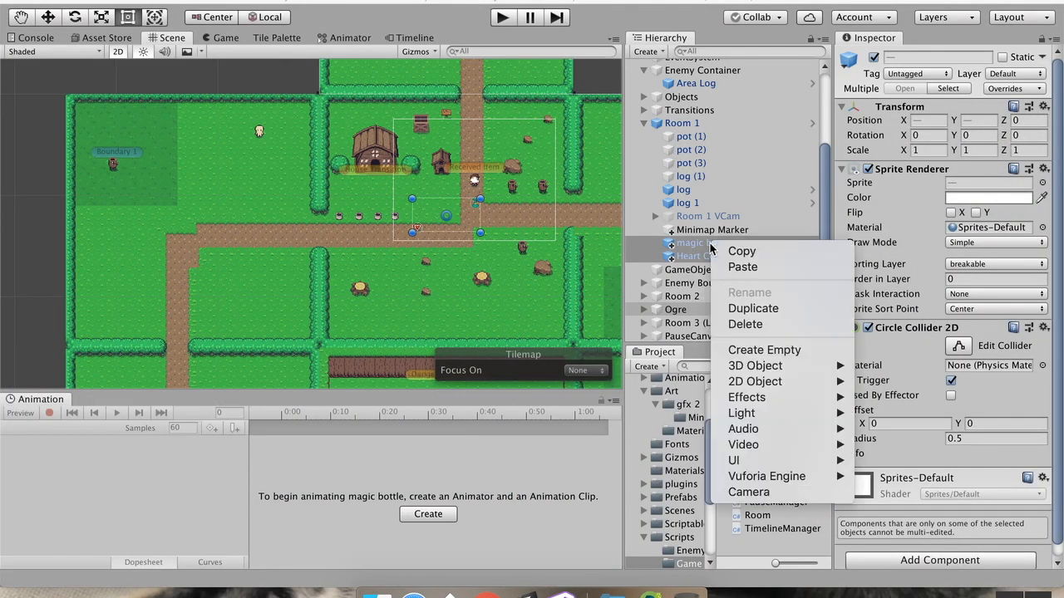
{"action": "left_click", "coordinate": [724, 324]}
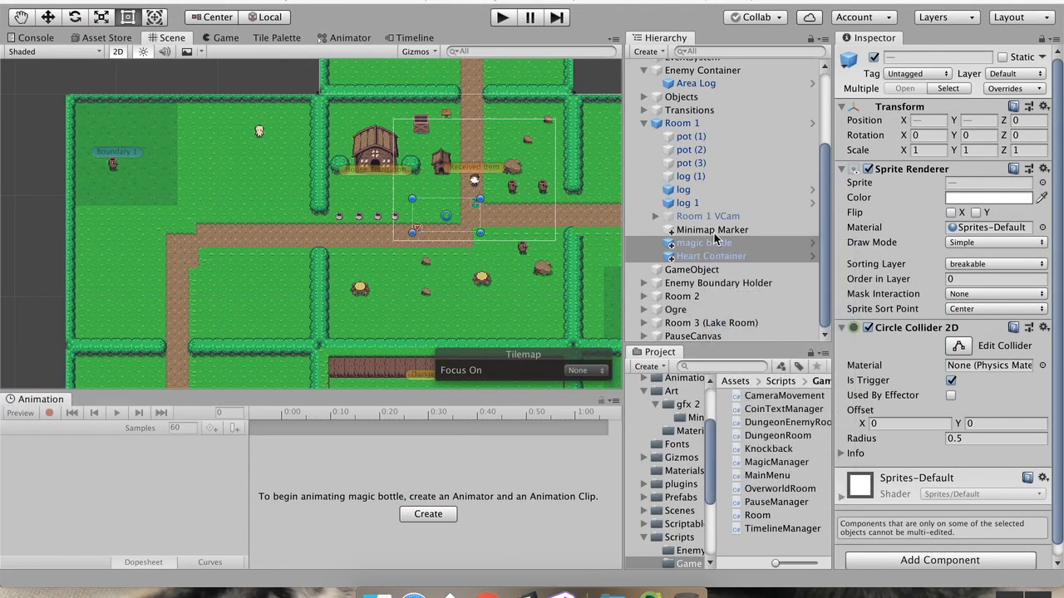
{"action": "left_click", "coordinate": [711, 255]}
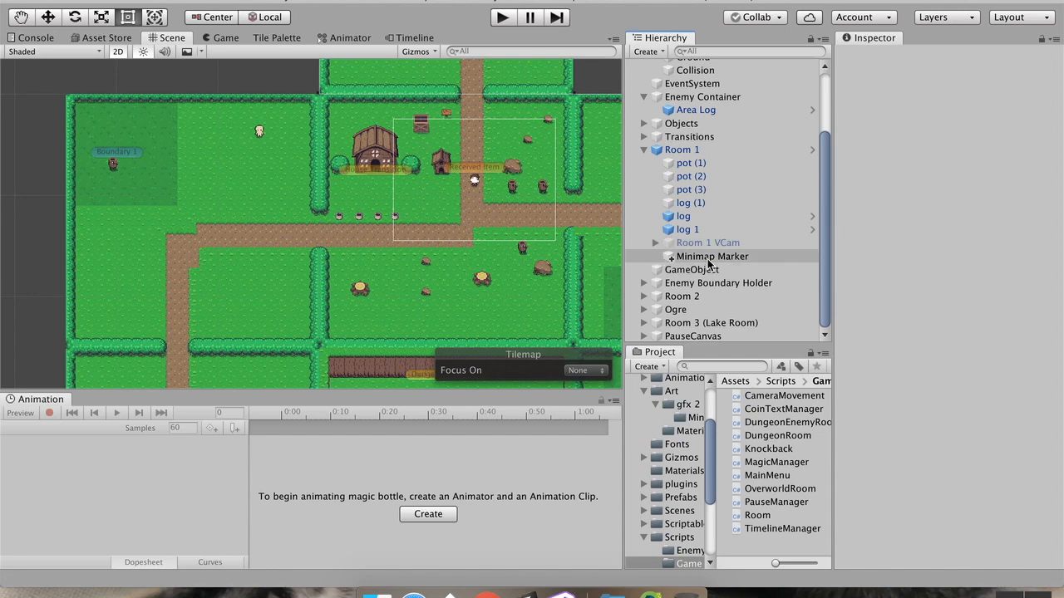
Step: Add an empty child object named EnemyHolder to Room 1
{"action": "left_click", "coordinate": [693, 243]}
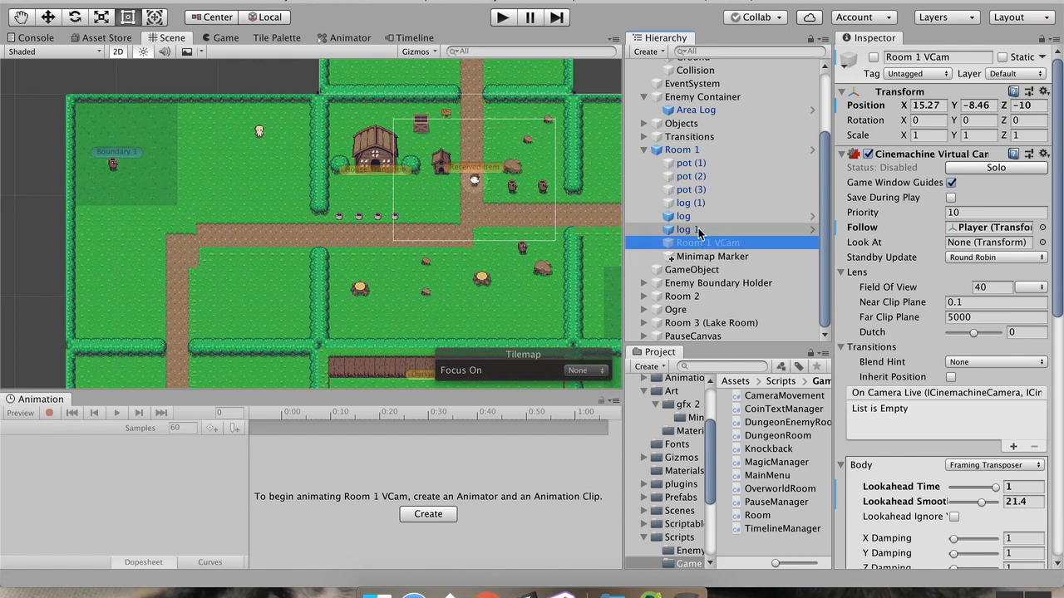
{"action": "right_click", "coordinate": [692, 152]}
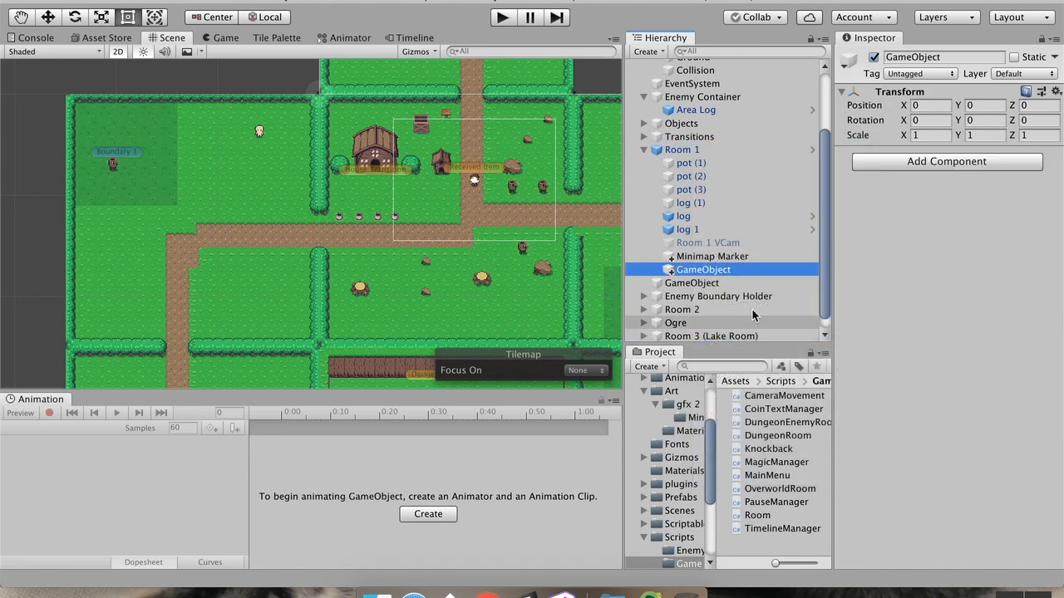
{"action": "left_click", "coordinate": [731, 270]}
{"action": "type", "text": "E"}
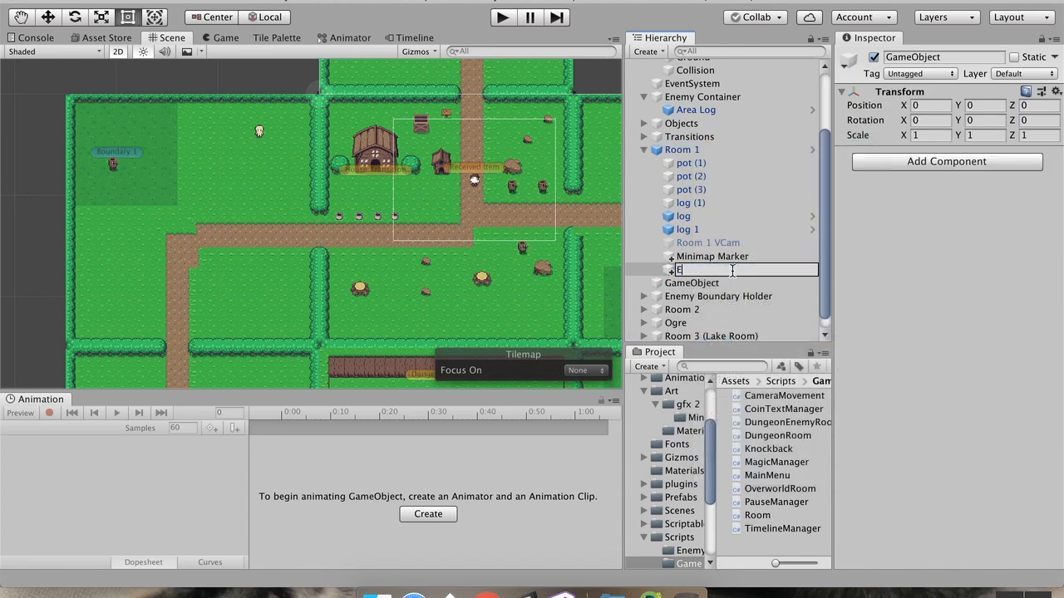
{"action": "type", "text": "nemyHolder"}
{"action": "key", "text": "Return"}
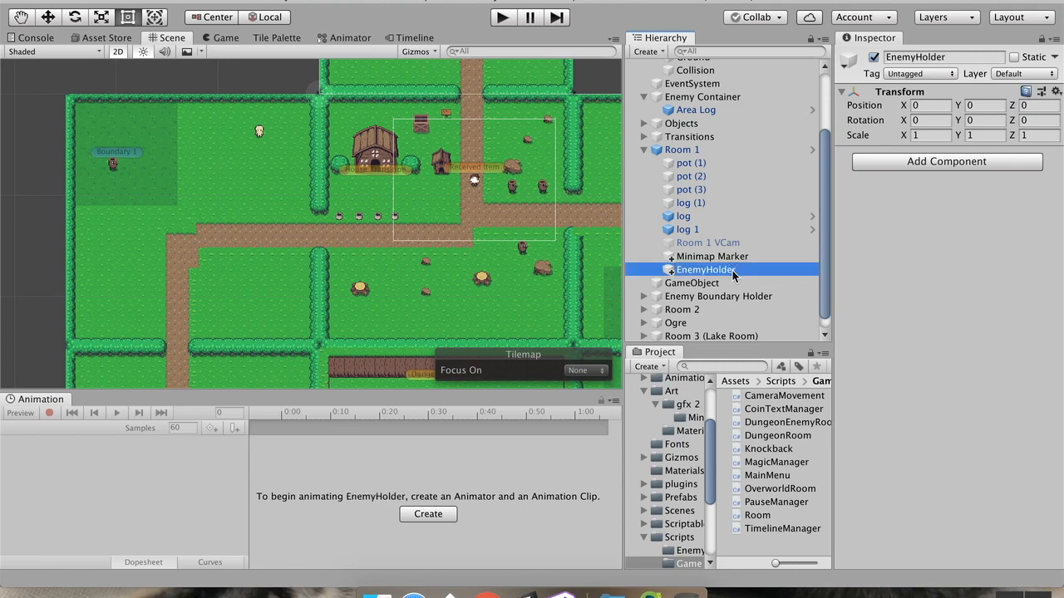
Step: Add another empty child object named PotHolder to Room 1
{"action": "right_click", "coordinate": [696, 150]}
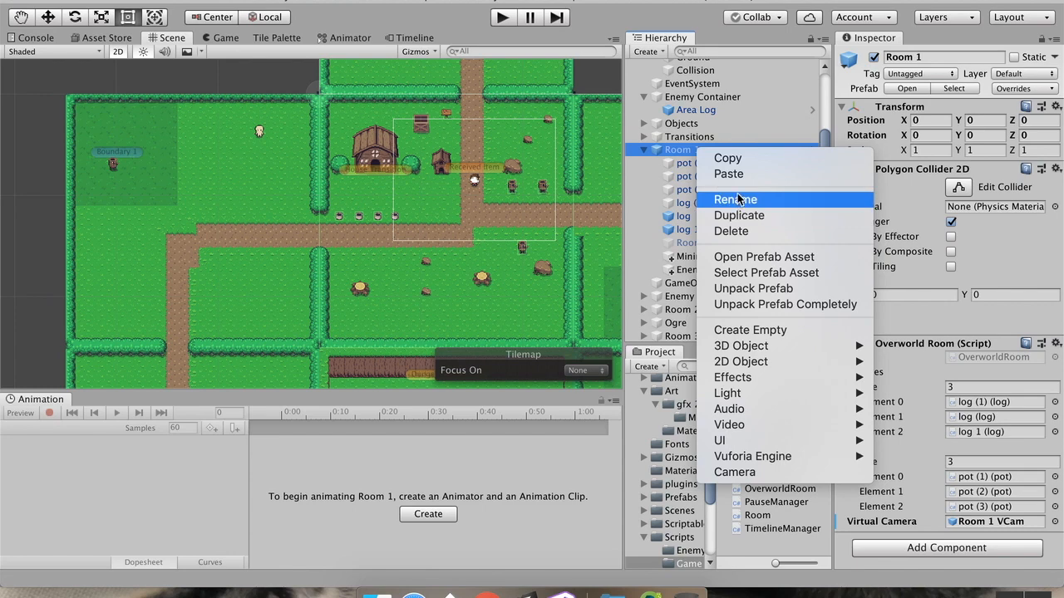
{"action": "left_click", "coordinate": [751, 330]}
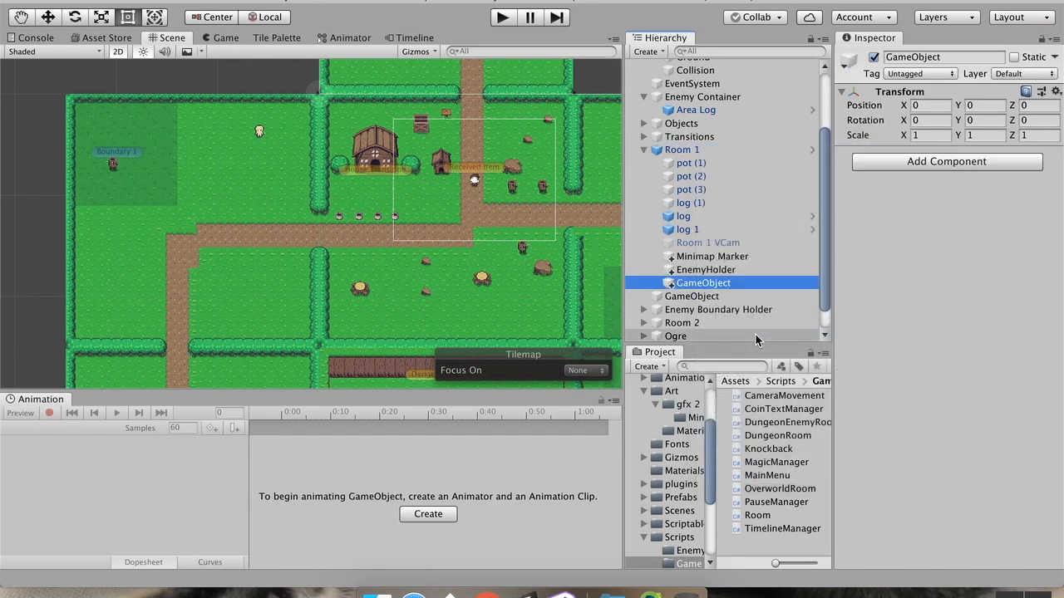
{"action": "type", "text": "PotHolder"}
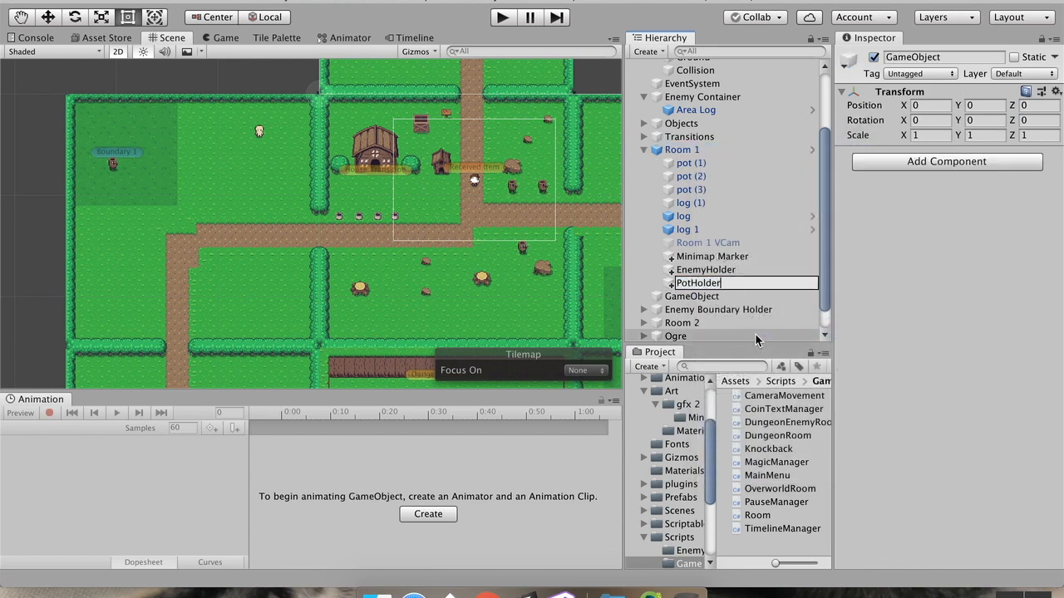
{"action": "key", "text": "Return"}
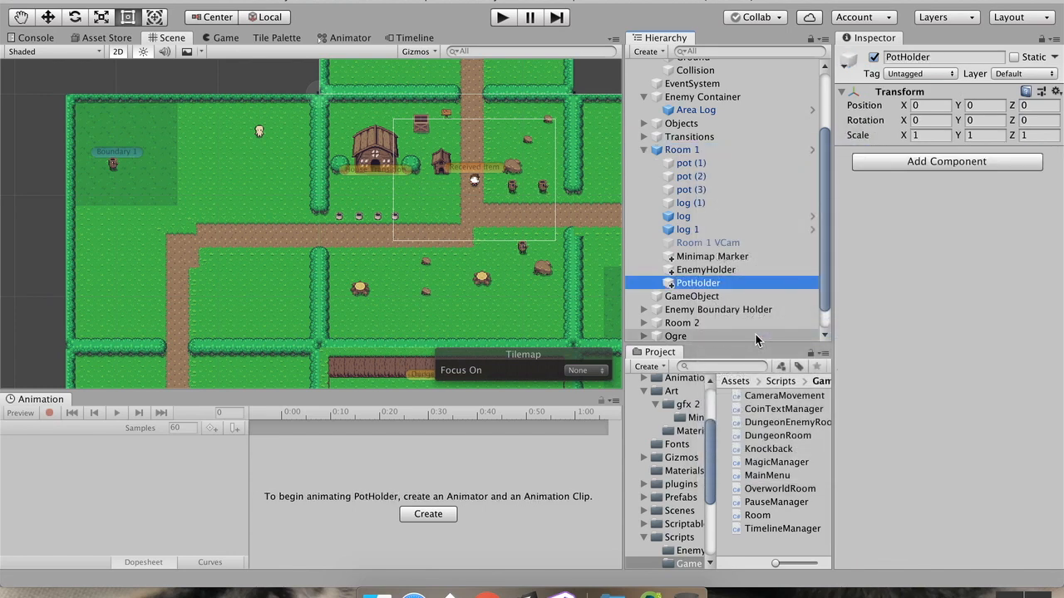
Step: Try to move pot (1), pot (2) and pot (3) into PotHolder in the scene, and select log (1)
{"action": "left_click", "coordinate": [698, 189]}
{"action": "left_click", "coordinate": [699, 165], "text": "shift"}
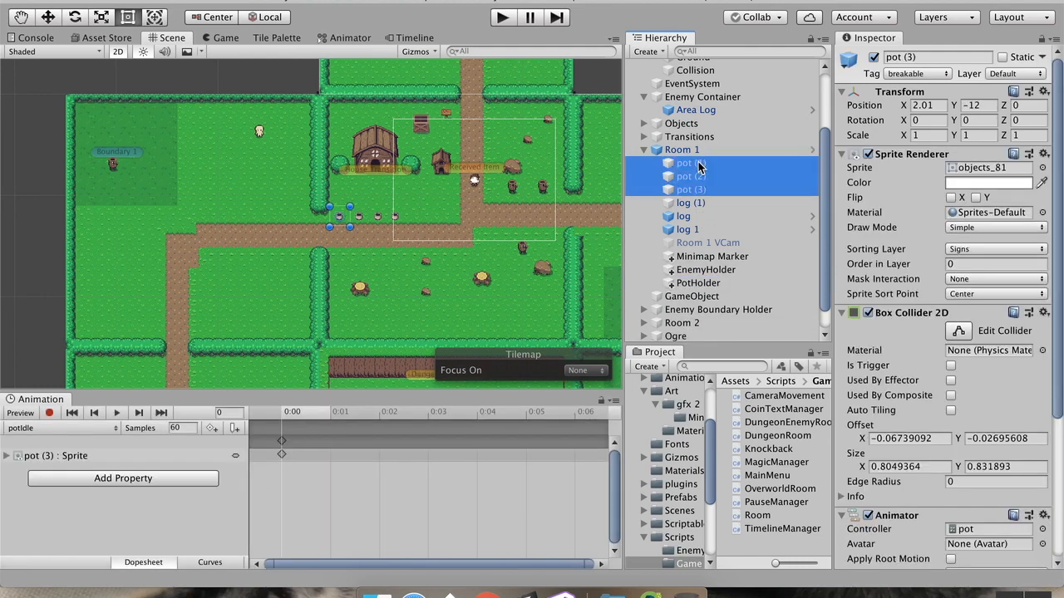
{"action": "left_click_drag", "start_coordinate": [703, 180], "coordinate": [698, 283]}
{"action": "left_click", "coordinate": [549, 235]}
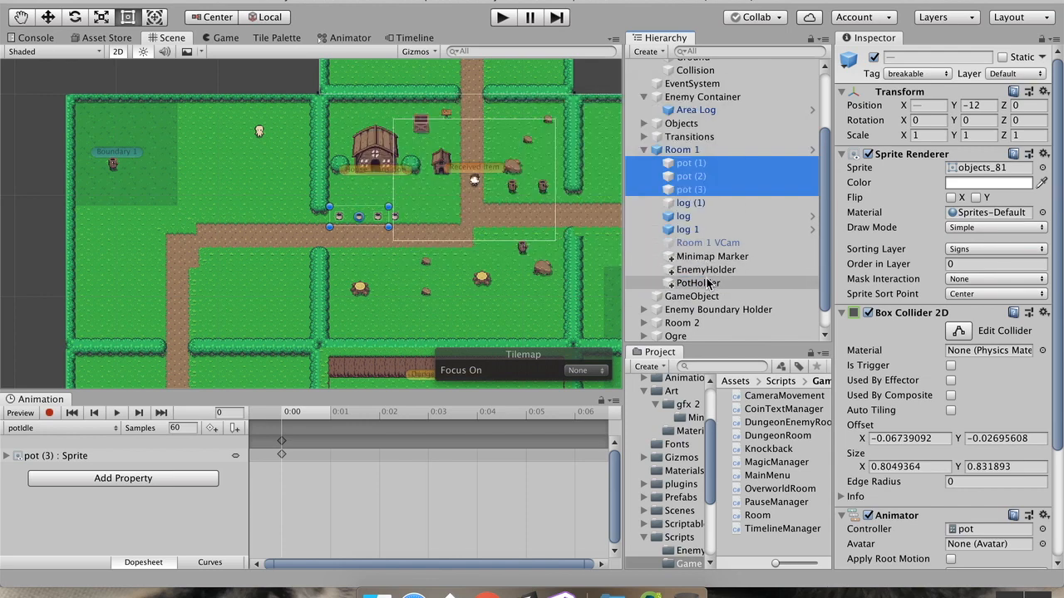
{"action": "left_click", "coordinate": [715, 202]}
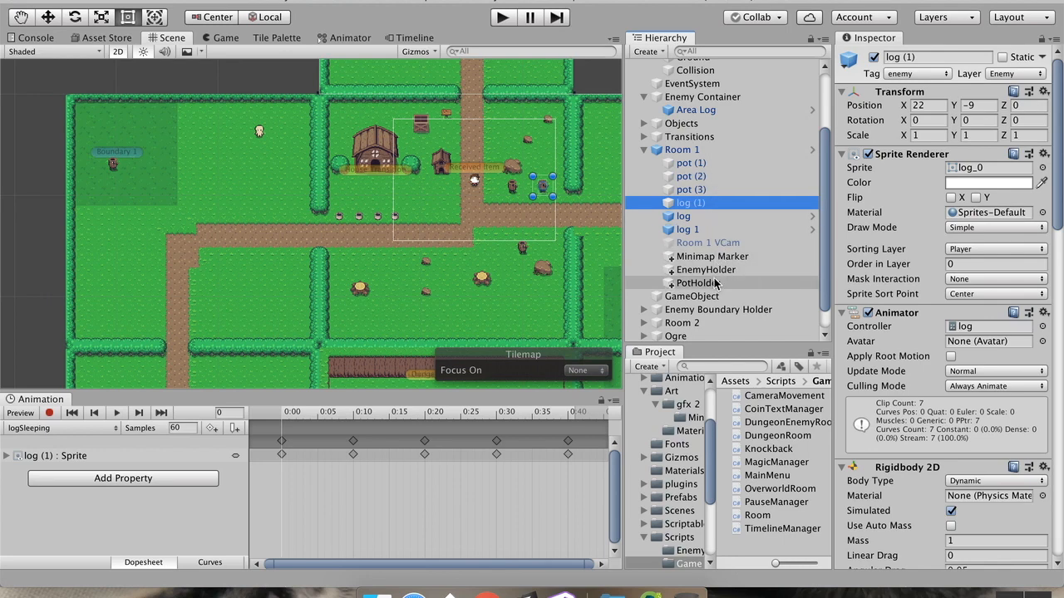
Step: Open the Room 1 prefab for editing and add an empty child object named Enemy Holder
{"action": "left_click", "coordinate": [698, 152]}
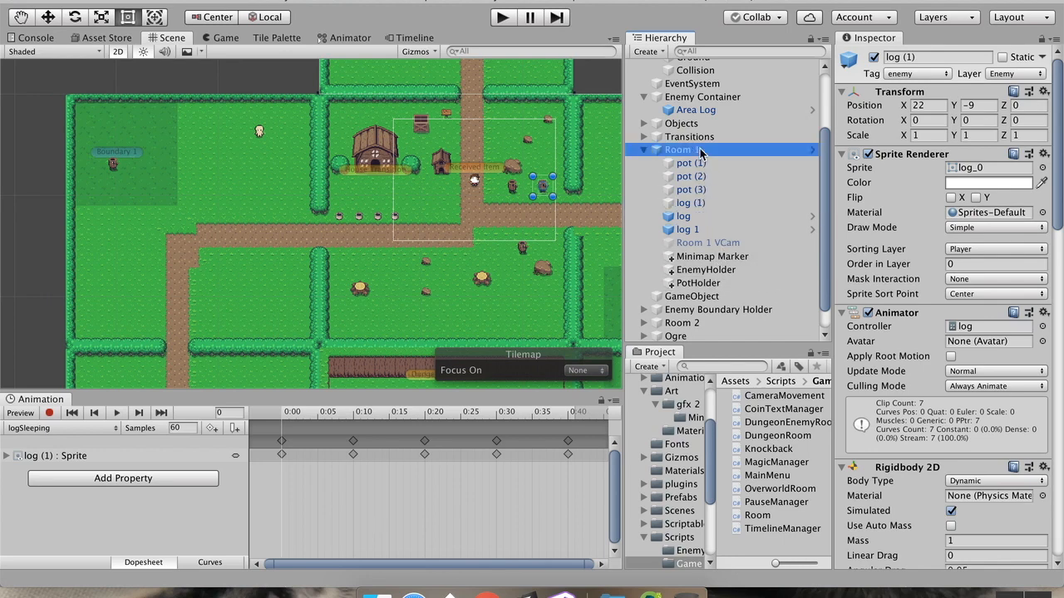
{"action": "left_click", "coordinate": [907, 88]}
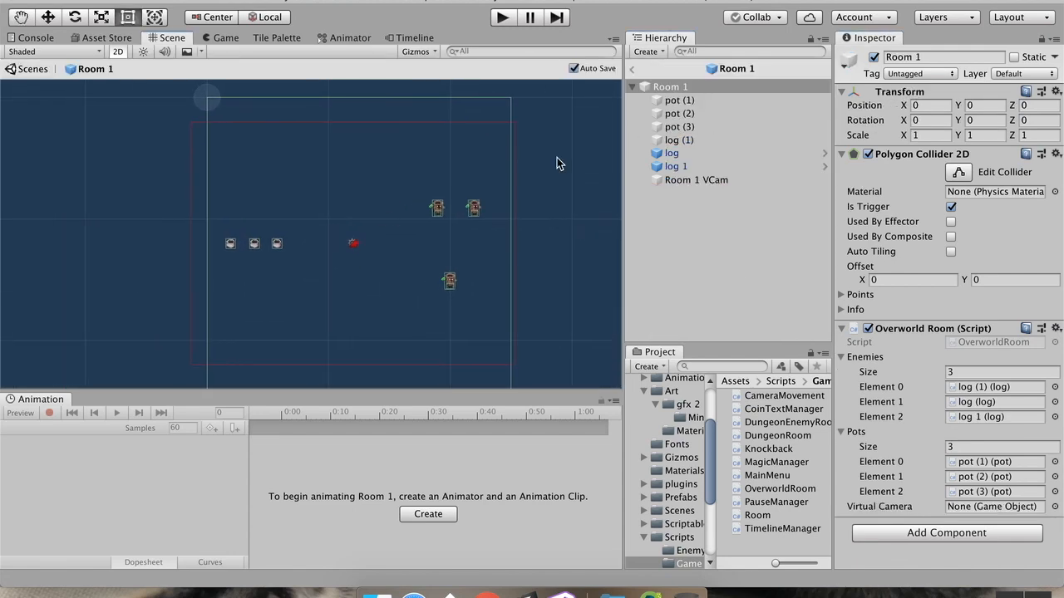
{"action": "right_click", "coordinate": [677, 87]}
{"action": "left_click", "coordinate": [734, 197]}
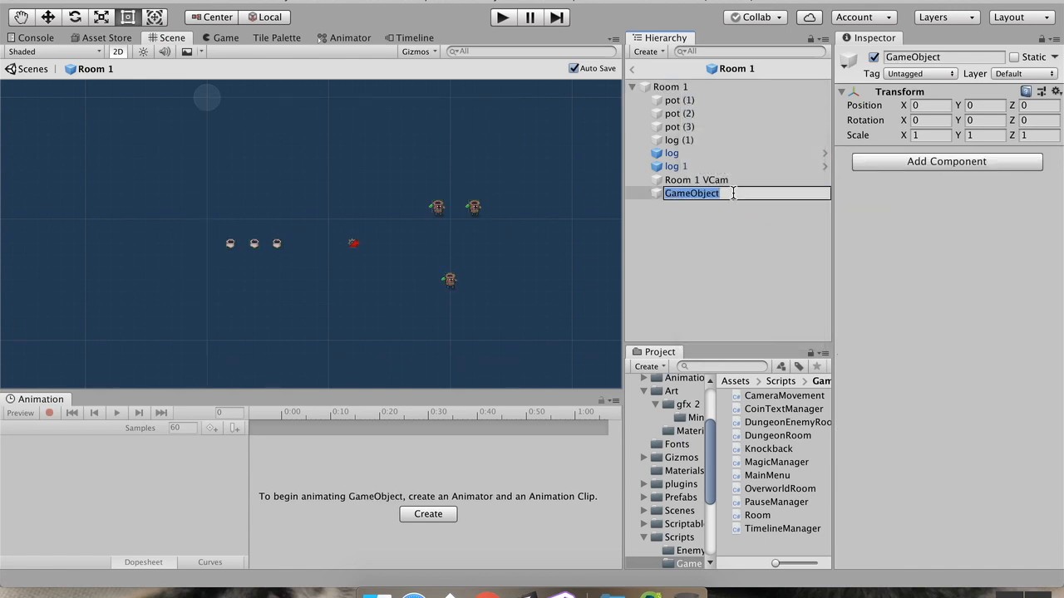
{"action": "type", "text": "Enemy Holder"}
{"action": "key", "text": "Return"}
Step: Add an empty child object named NPC Holder to the Room 1 prefab
{"action": "left_click_drag", "start_coordinate": [736, 194], "coordinate": [680, 92]}
{"action": "right_click", "coordinate": [680, 89]}
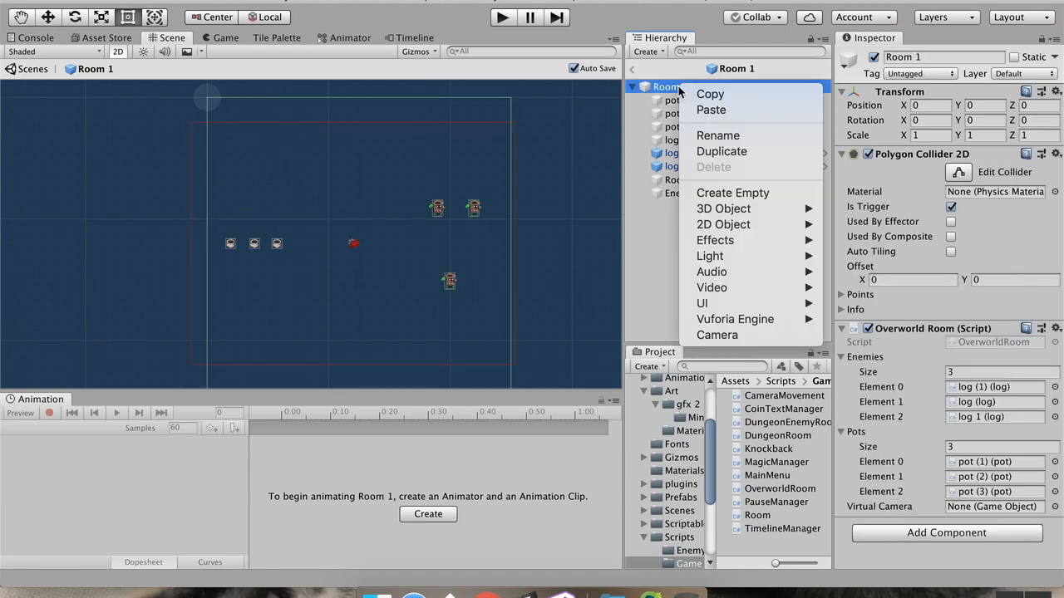
{"action": "left_click", "coordinate": [733, 192]}
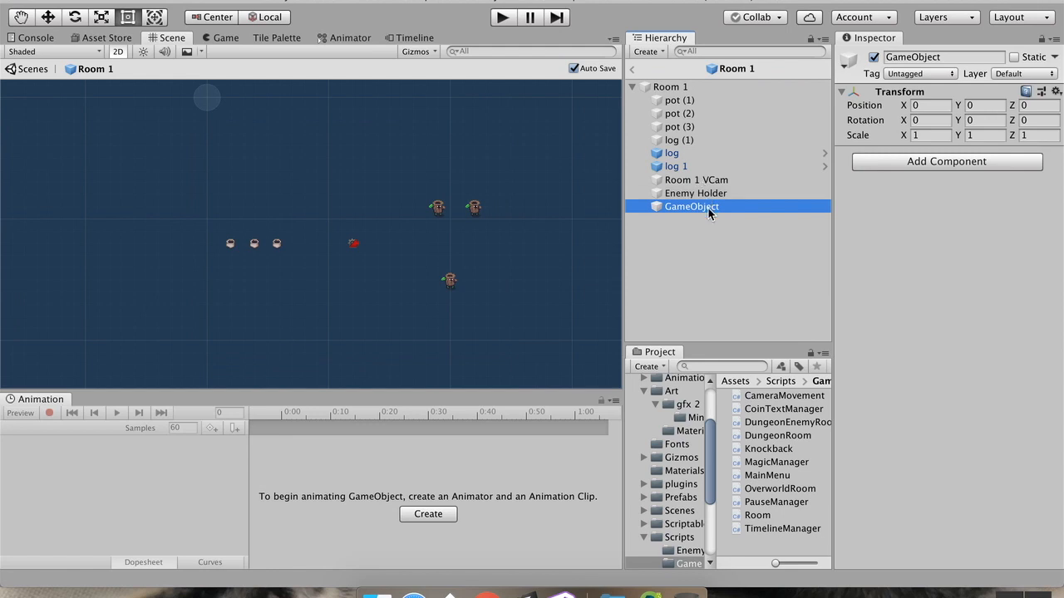
{"action": "left_click", "coordinate": [709, 207]}
{"action": "type", "text": "NPC Holder"}
{"action": "key", "text": "Return"}
Step: Move log, log 1 and log (1) into Enemy Holder in the Room 1 prefab
{"action": "left_click", "coordinate": [689, 168]}
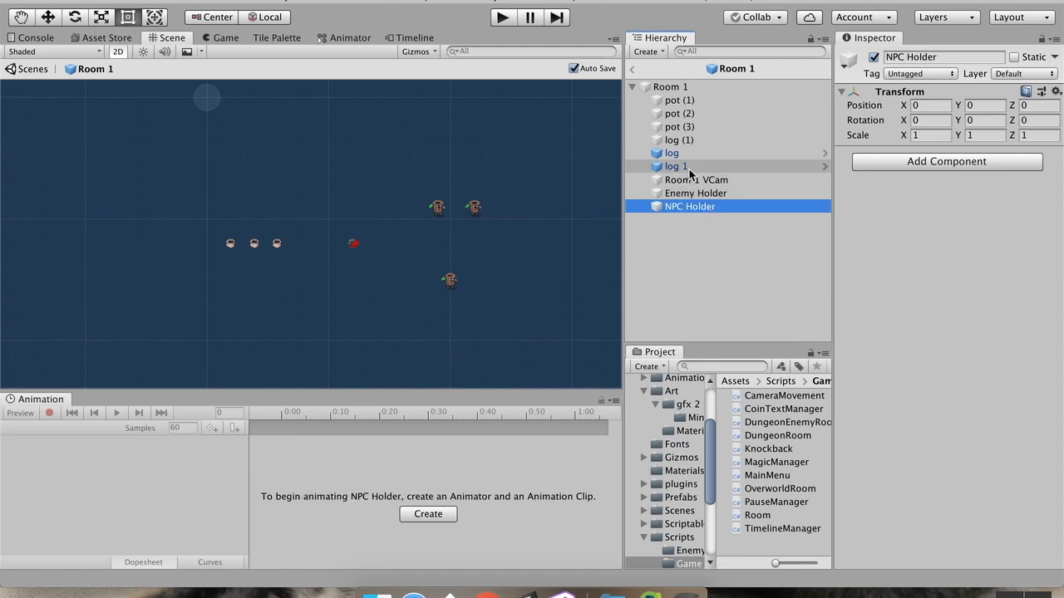
{"action": "left_click", "coordinate": [672, 154], "text": "shift"}
{"action": "left_click_drag", "start_coordinate": [675, 164], "coordinate": [692, 194]}
{"action": "left_click", "coordinate": [695, 139]}
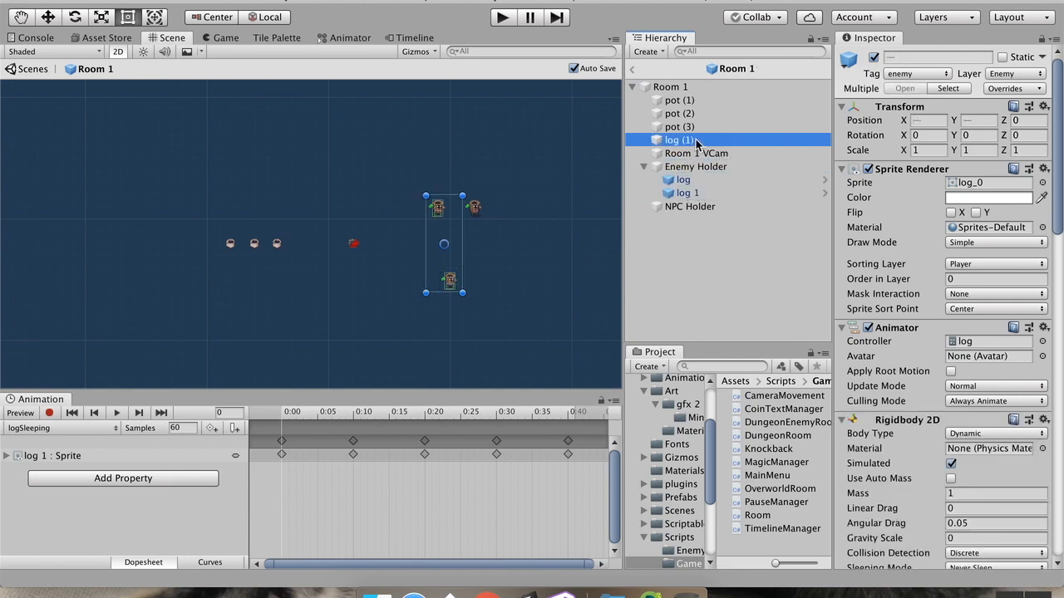
{"action": "left_click_drag", "start_coordinate": [695, 141], "coordinate": [693, 166]}
Step: Add an empty object named Pot Holder to the Room 1 prefab for its three pots
{"action": "left_click", "coordinate": [689, 126]}
{"action": "left_click", "coordinate": [679, 100], "text": "shift"}
{"action": "left_click_drag", "start_coordinate": [686, 107], "coordinate": [695, 235]}
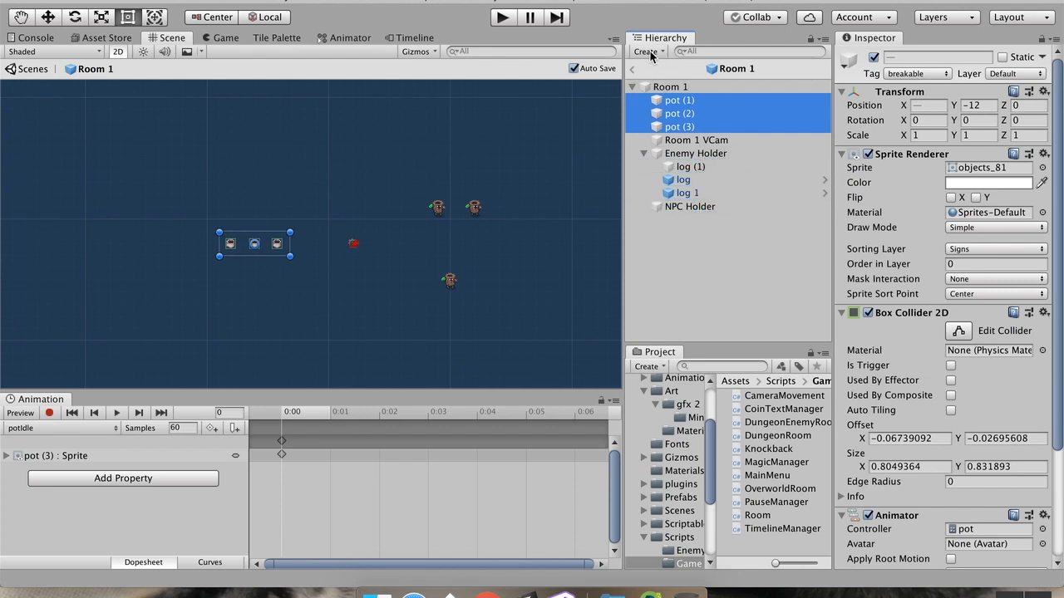
{"action": "left_click", "coordinate": [651, 52]}
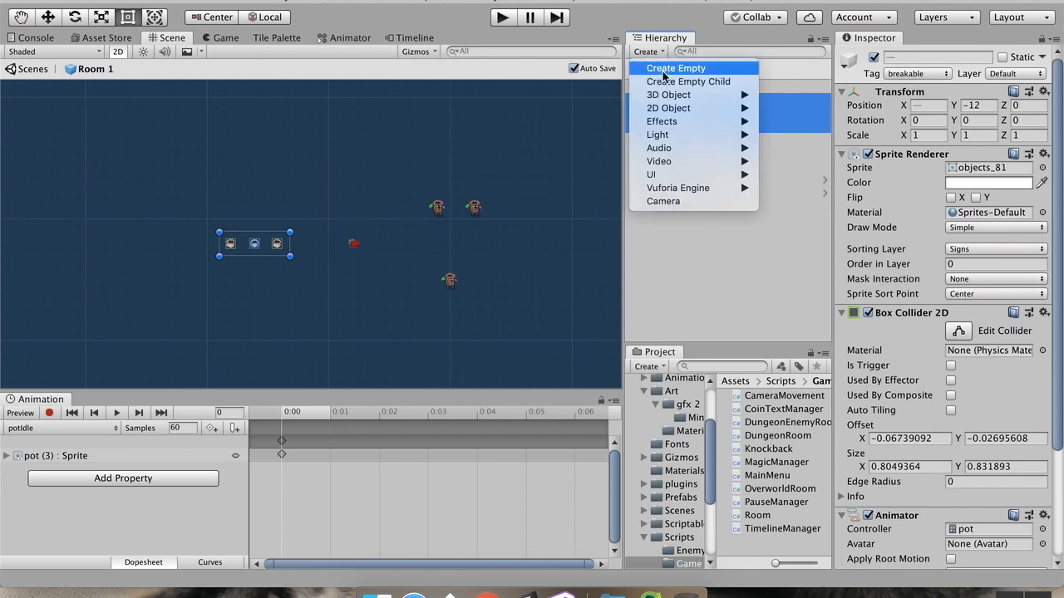
{"action": "left_click", "coordinate": [665, 80]}
{"action": "type", "text": "Pot Holder"}
{"action": "key", "text": "Return"}
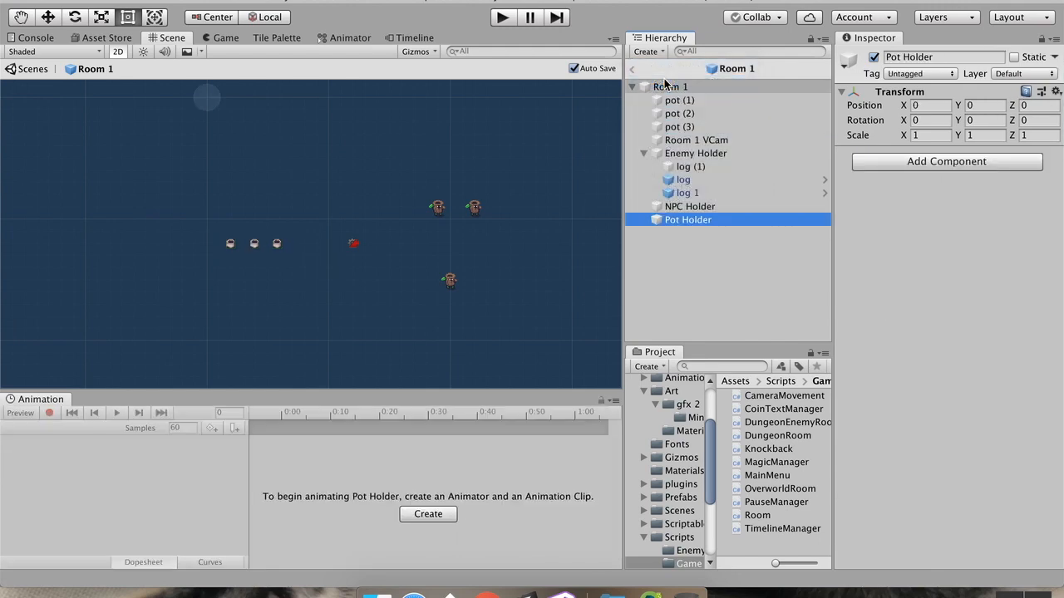
Step: Move pot (1), pot (2) and pot (3) into Pot Holder, collapse it, and leave Enemy Holder expanded
{"action": "left_click", "coordinate": [683, 99]}
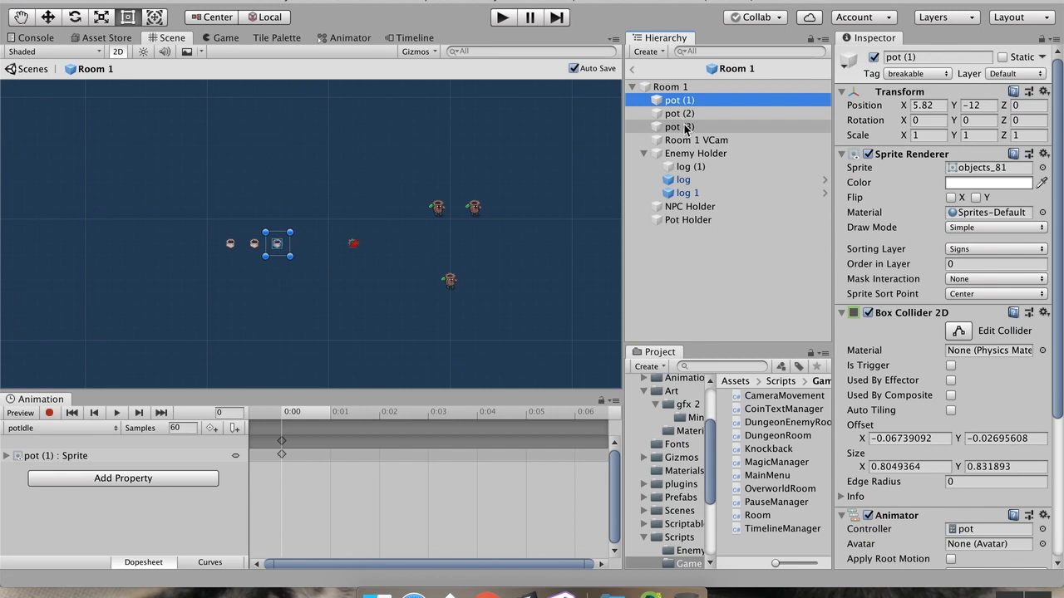
{"action": "left_click", "coordinate": [683, 127], "text": "shift"}
{"action": "left_click_drag", "start_coordinate": [683, 130], "coordinate": [680, 221]}
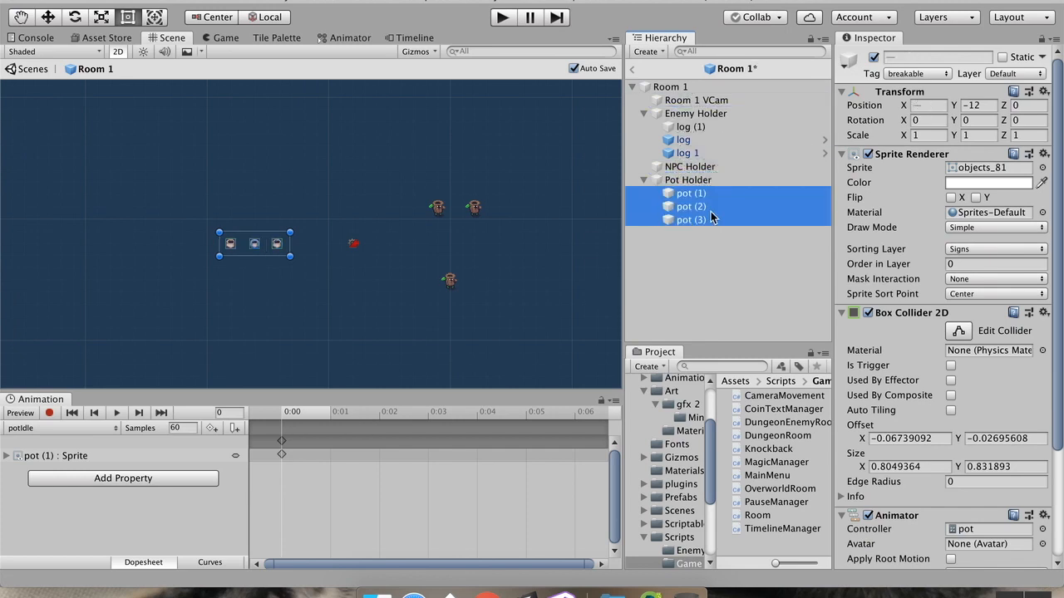
{"action": "left_click", "coordinate": [643, 113]}
{"action": "left_click", "coordinate": [643, 142]}
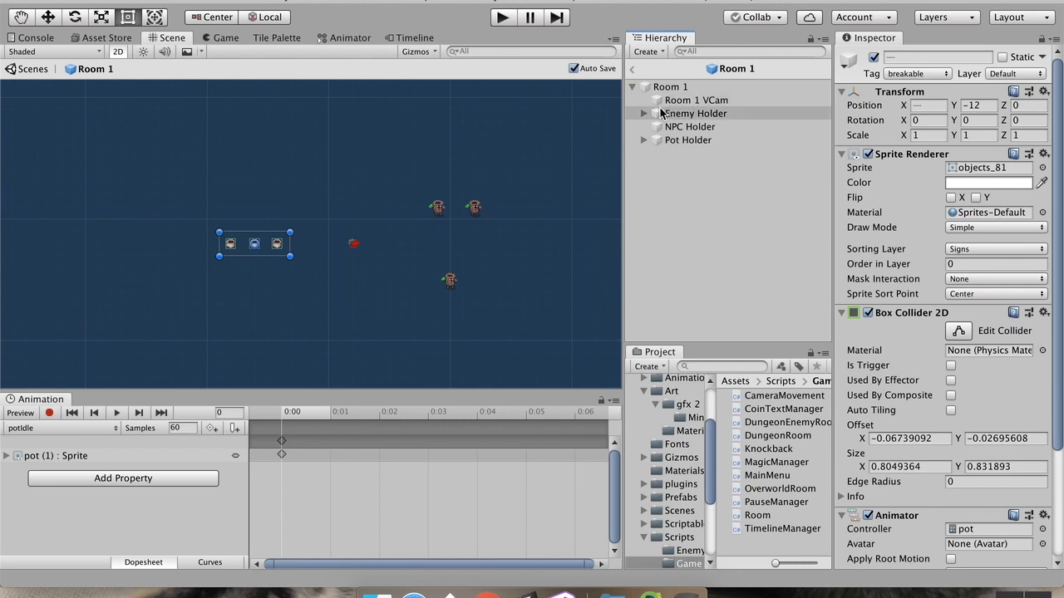
{"action": "left_click", "coordinate": [643, 113]}
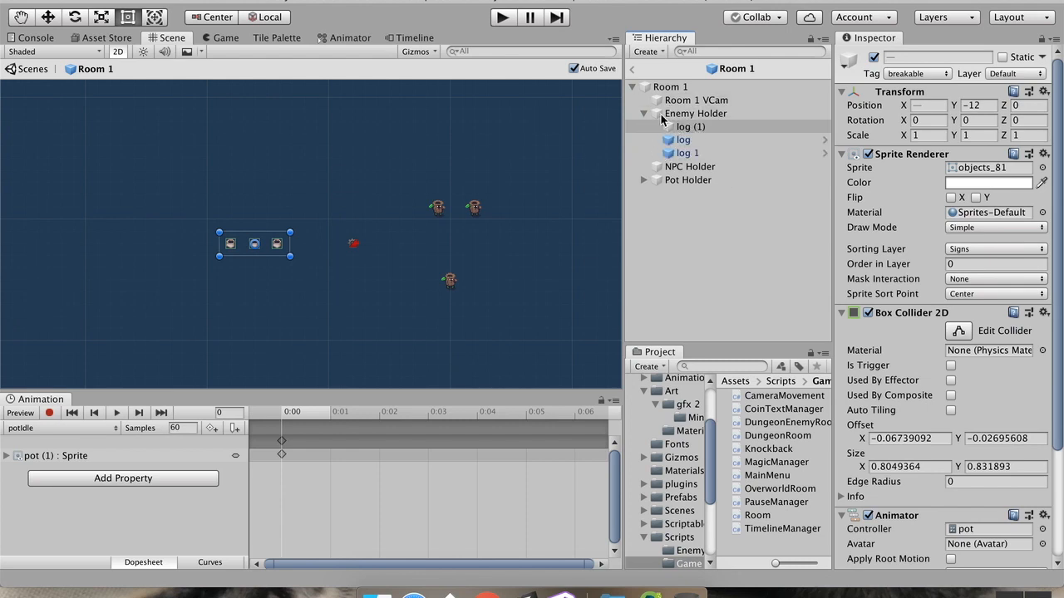
Step: Reopen the Room 1 prefab from the scene and delete log (1), log and log 1 from Enemy Holder
{"action": "left_click", "coordinate": [633, 69]}
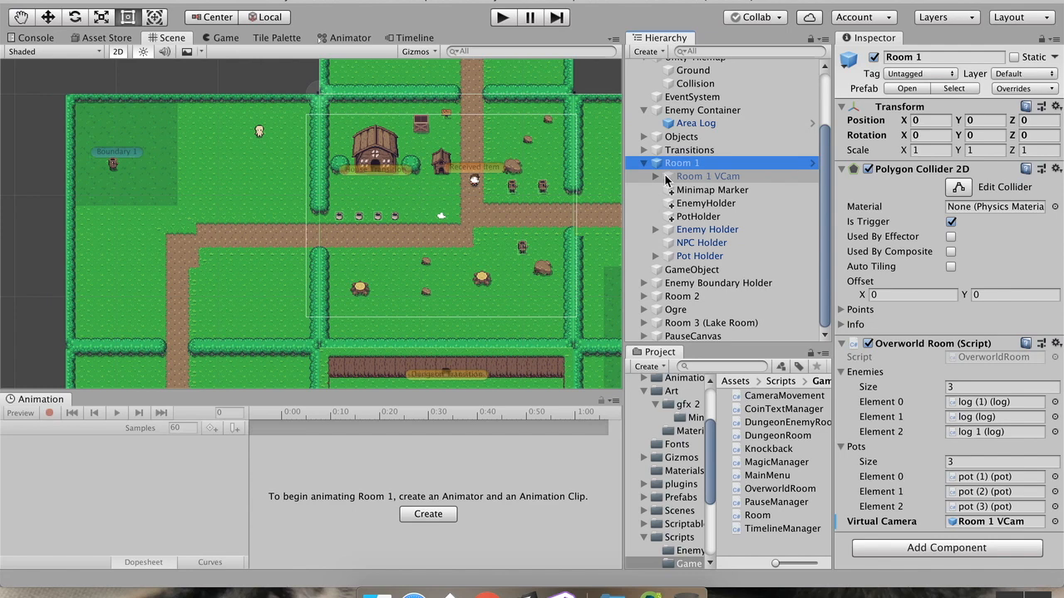
{"action": "left_click", "coordinate": [906, 89]}
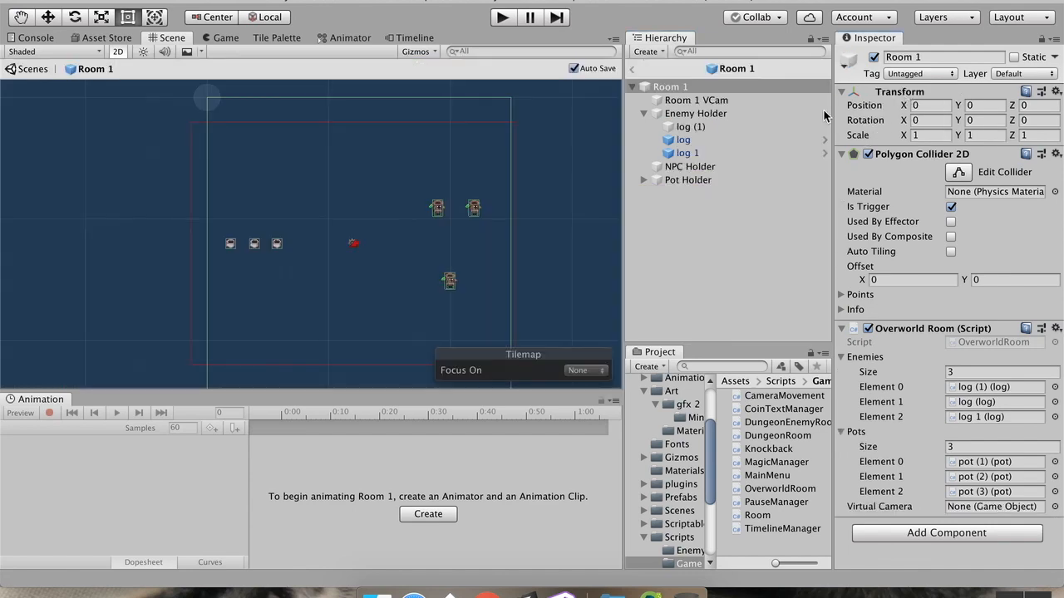
{"action": "left_click", "coordinate": [689, 129]}
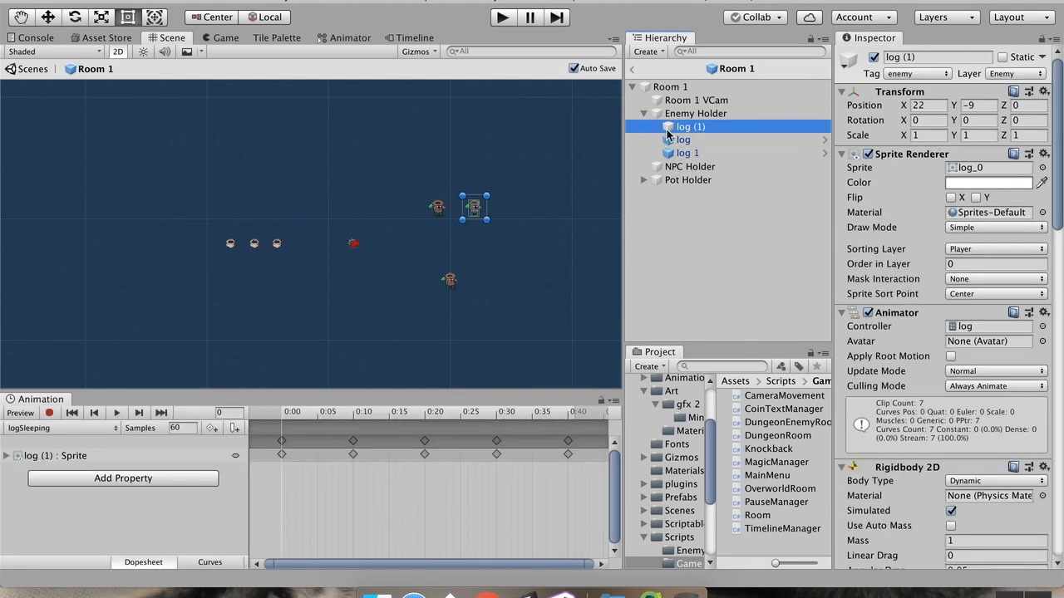
{"action": "left_click", "coordinate": [682, 140], "text": "shift"}
{"action": "left_click", "coordinate": [687, 153], "text": "shift"}
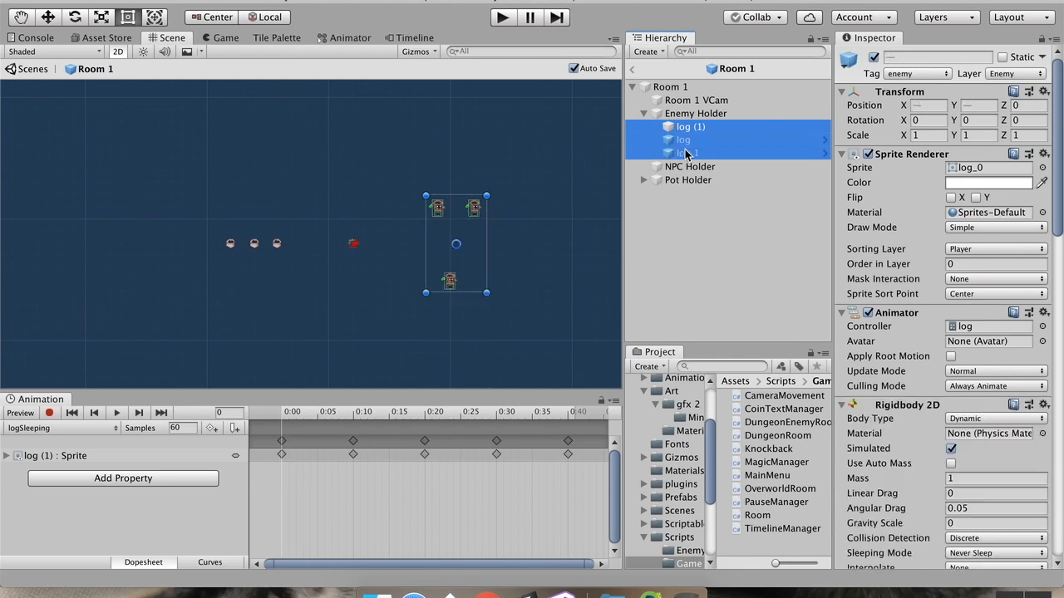
{"action": "right_click", "coordinate": [686, 154]}
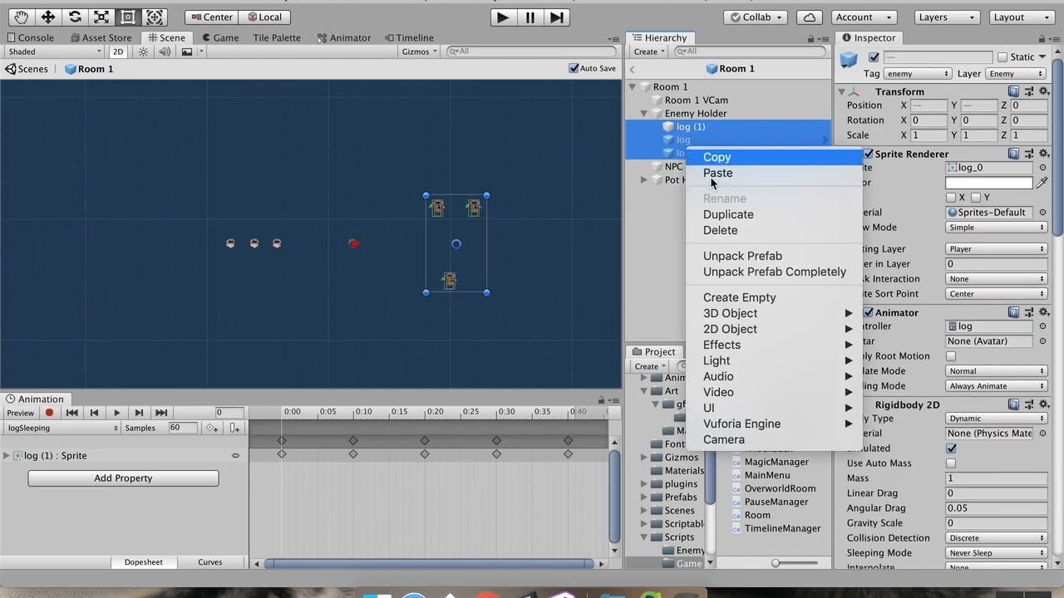
{"action": "left_click", "coordinate": [720, 231]}
Step: Delete pot (1), pot (2) and pot (3) from Pot Holder in the Room 1 prefab
{"action": "left_click", "coordinate": [643, 139]}
{"action": "left_click", "coordinate": [703, 155]}
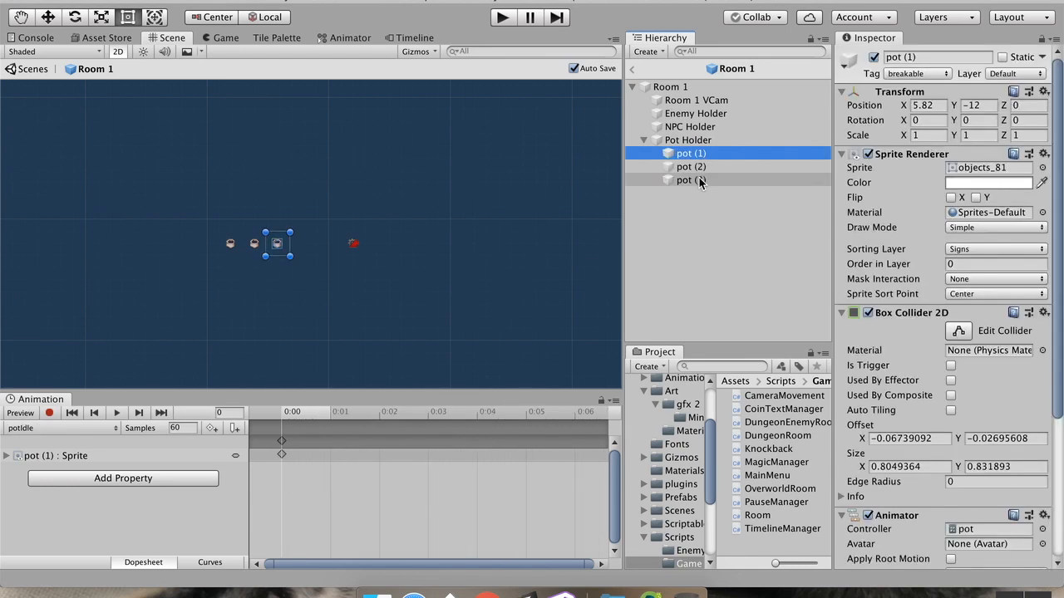
{"action": "left_click", "coordinate": [699, 178], "text": "shift"}
{"action": "right_click", "coordinate": [699, 178]}
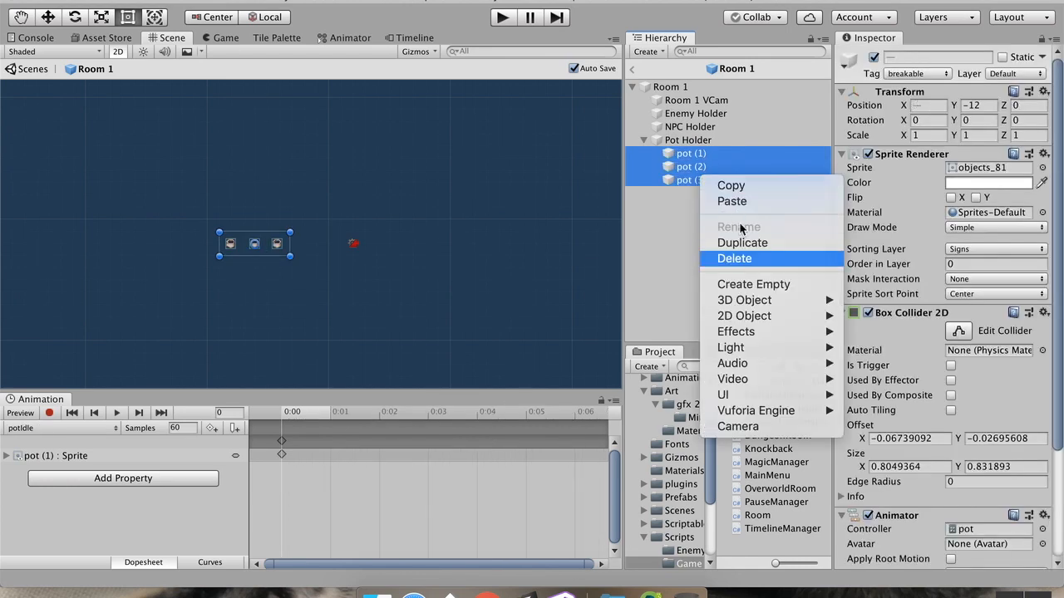
{"action": "left_click", "coordinate": [735, 258]}
Step: Rename the prefab's root object to Room Prefab and rename the prefab file to match
{"action": "left_click", "coordinate": [670, 87]}
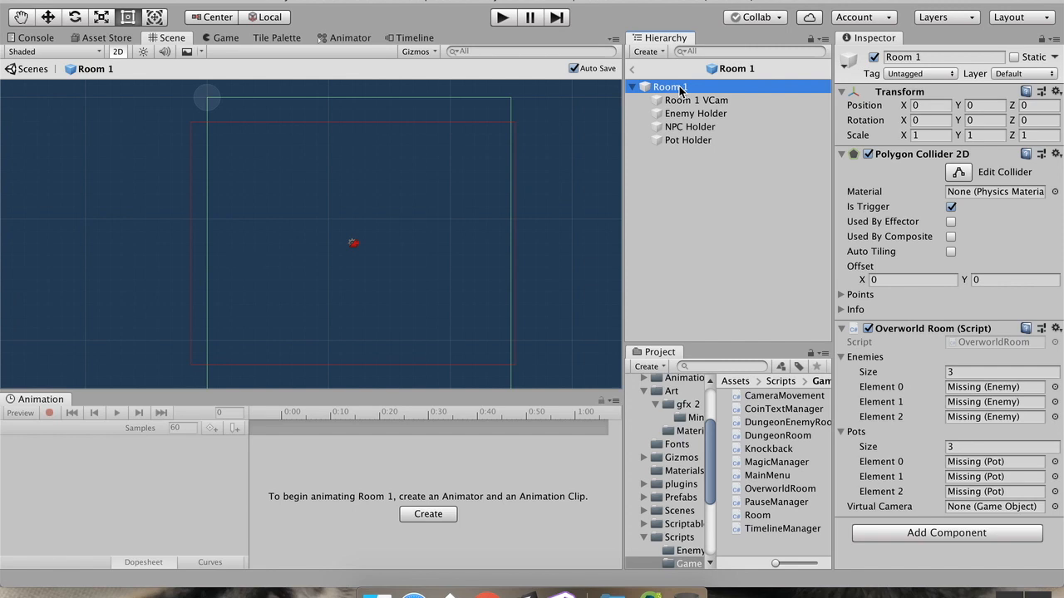
{"action": "left_click", "coordinate": [680, 87]}
{"action": "type", "text": "Room"}
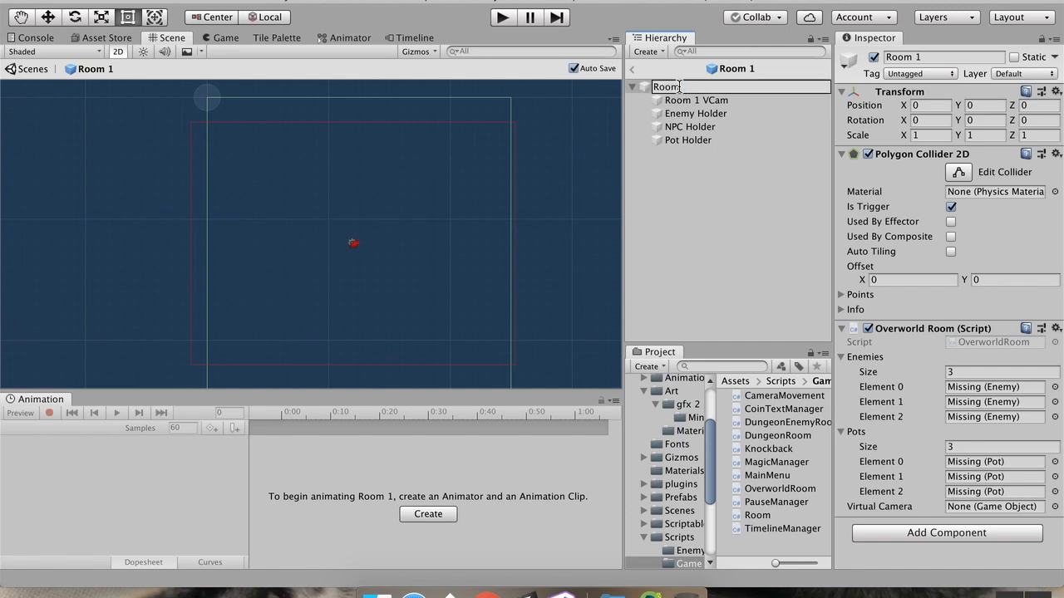
{"action": "type", "text": " Prefab"}
{"action": "key", "text": "Return"}
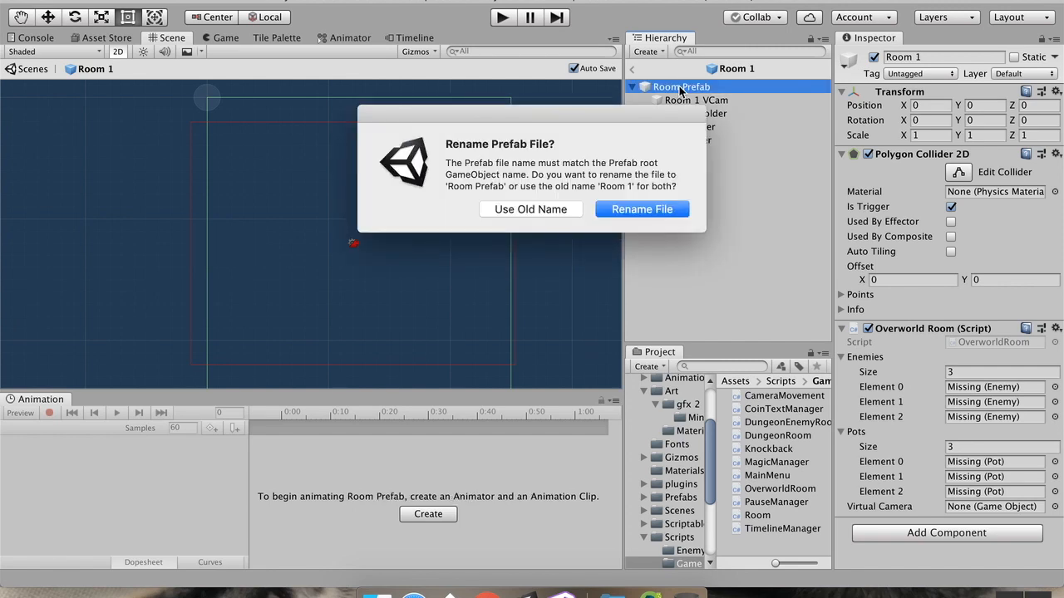
{"action": "left_click", "coordinate": [625, 211]}
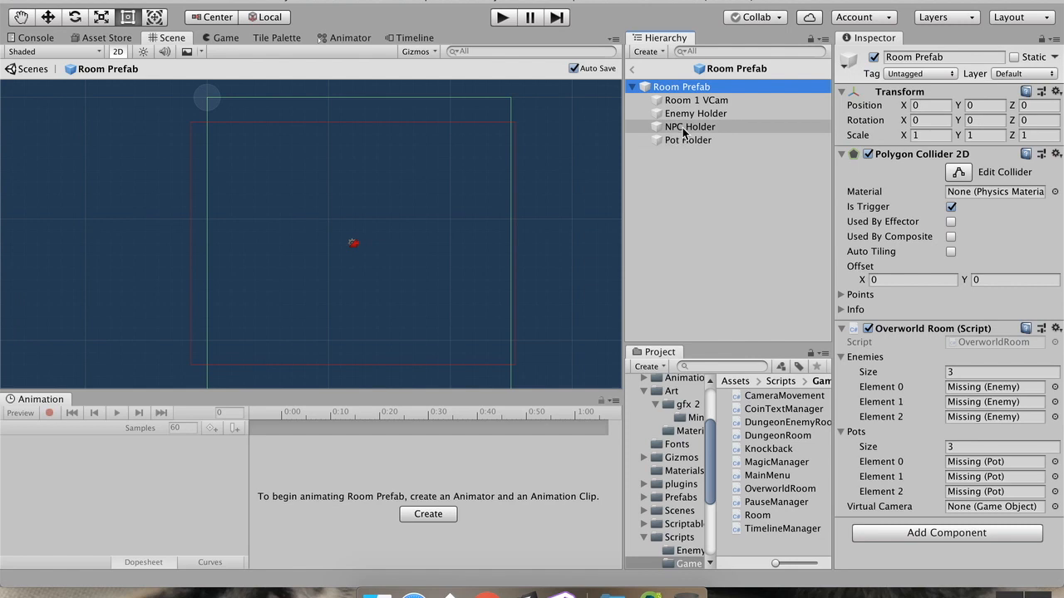
Step: Set the size of both the Enemies and Pots arrays in the Overworld Room script to 0
{"action": "left_click", "coordinate": [982, 373]}
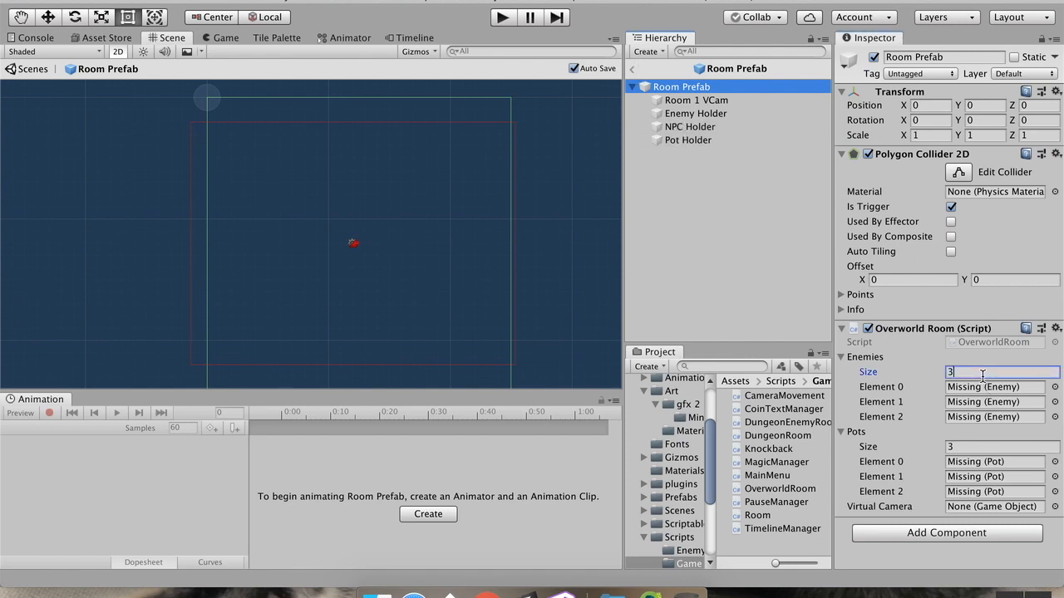
{"action": "left_click", "coordinate": [982, 446]}
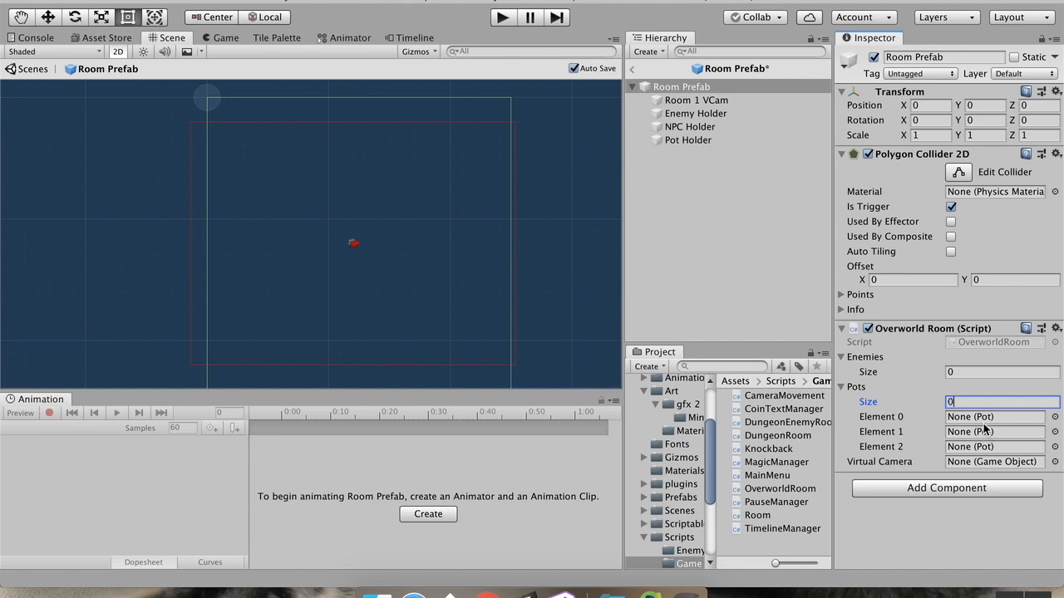
{"action": "type", "text": "0"}
{"action": "key", "text": "Return"}
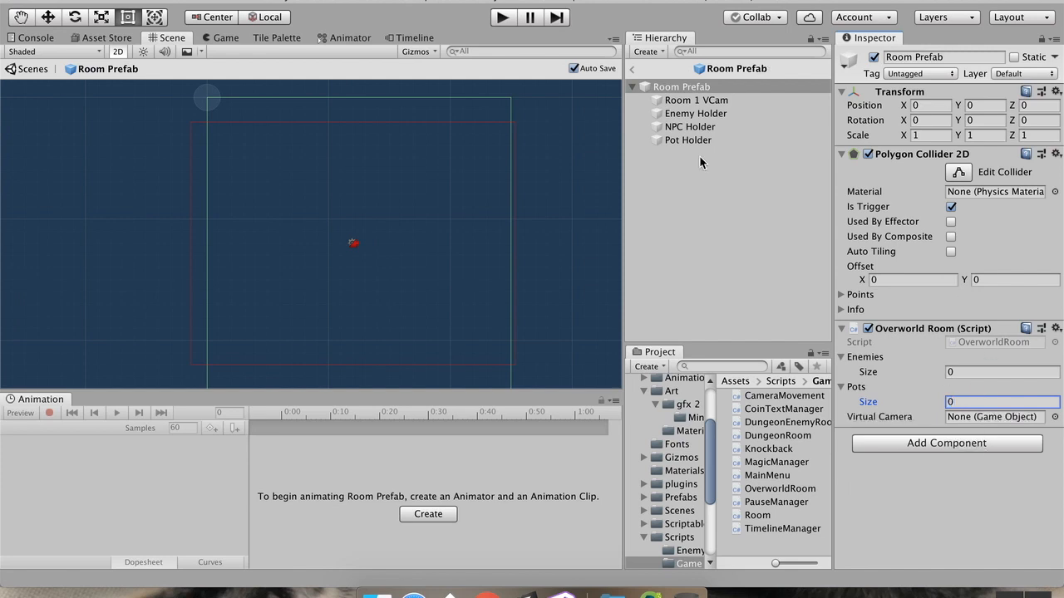
Step: Assign Room 1 VCam as the Overworld Room script's Virtual Camera and collapse the Pots and Enemies arrays
{"action": "left_click_drag", "start_coordinate": [690, 99], "coordinate": [970, 420]}
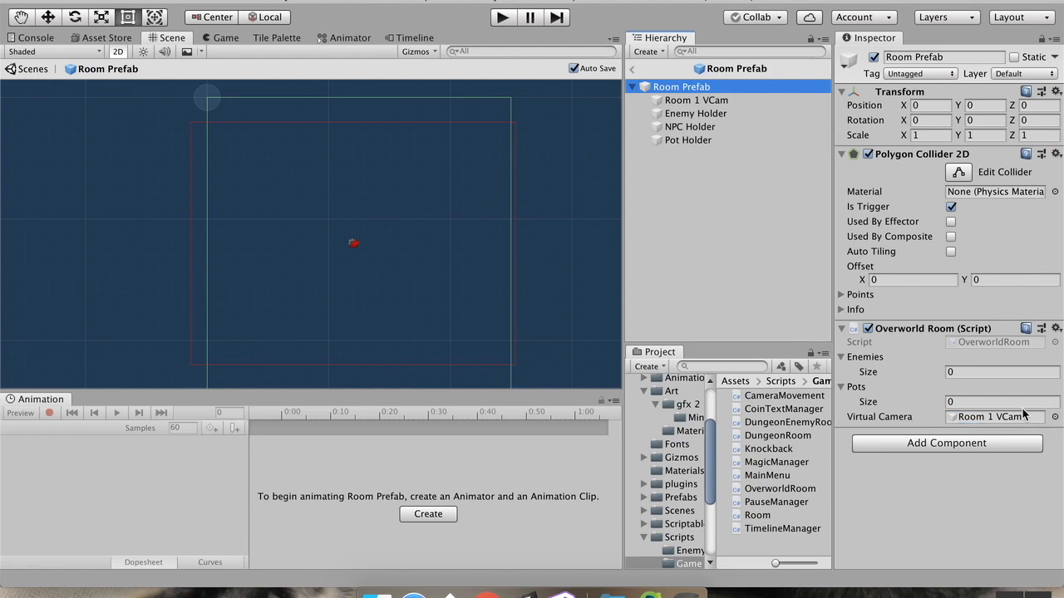
{"action": "left_click", "coordinate": [842, 388]}
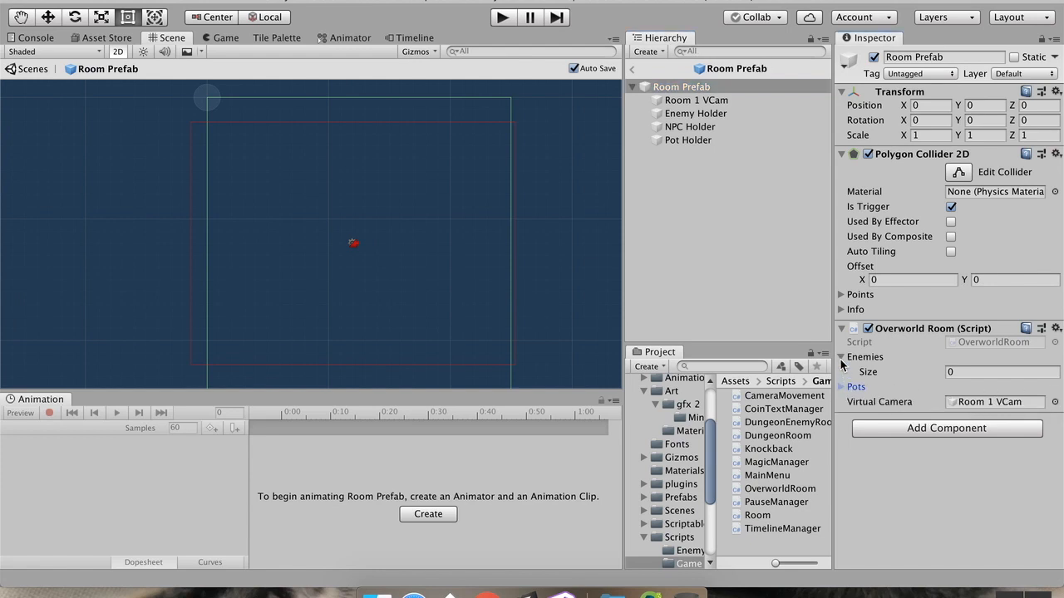
{"action": "left_click", "coordinate": [841, 357]}
Step: Return to the scene and apply all overrides of the Room 1 instance to Room Prefab
{"action": "left_click", "coordinate": [631, 71]}
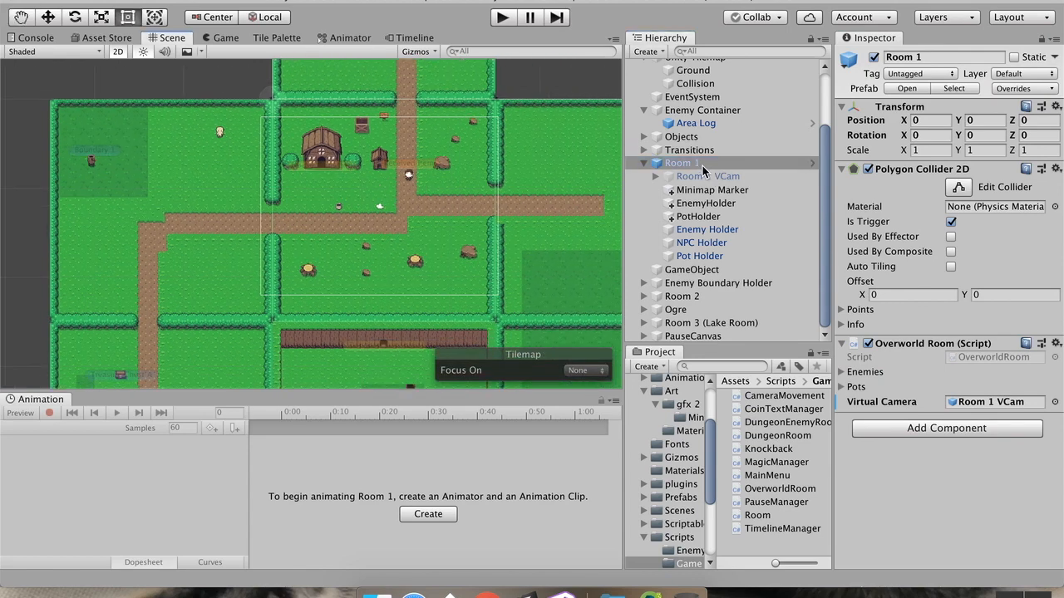
{"action": "left_click", "coordinate": [1019, 89]}
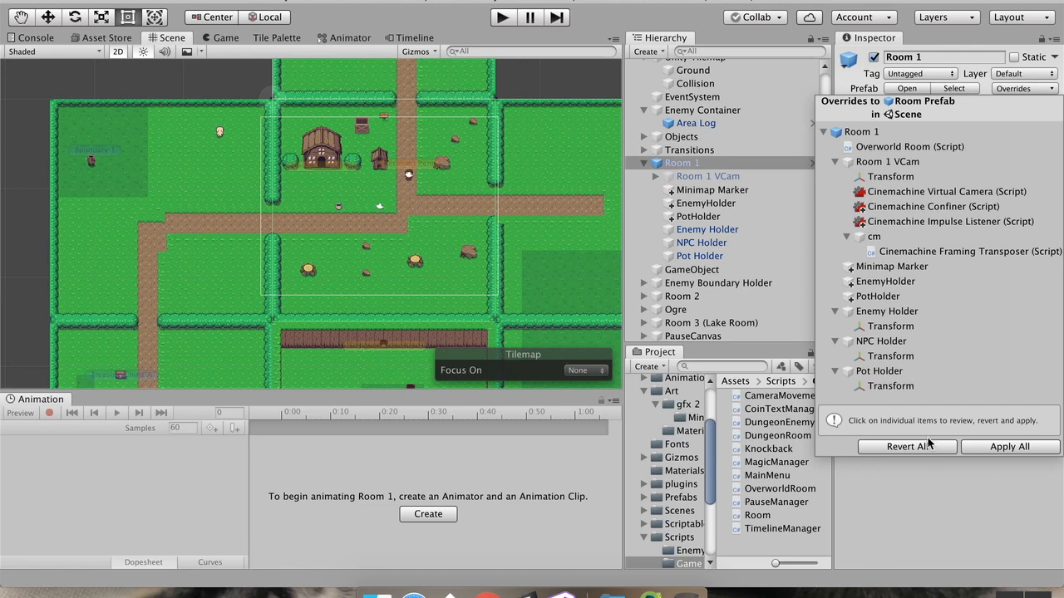
{"action": "left_click", "coordinate": [993, 449]}
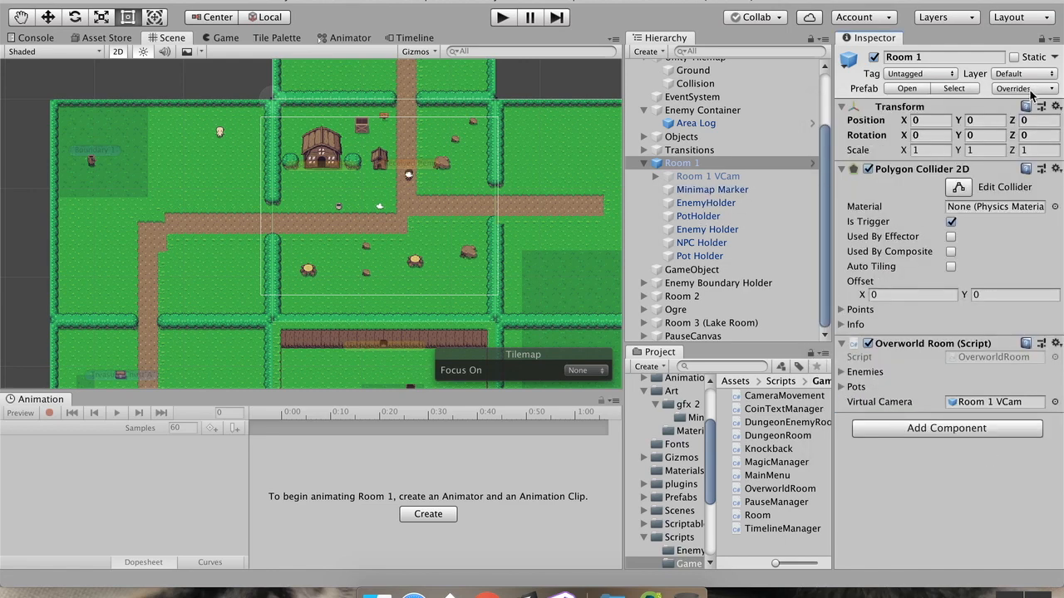
Step: Check Room 1's child holders for duplicates, open Room Prefab and delete its EnemyHolder object, spelled without a space
{"action": "left_click", "coordinate": [712, 189]}
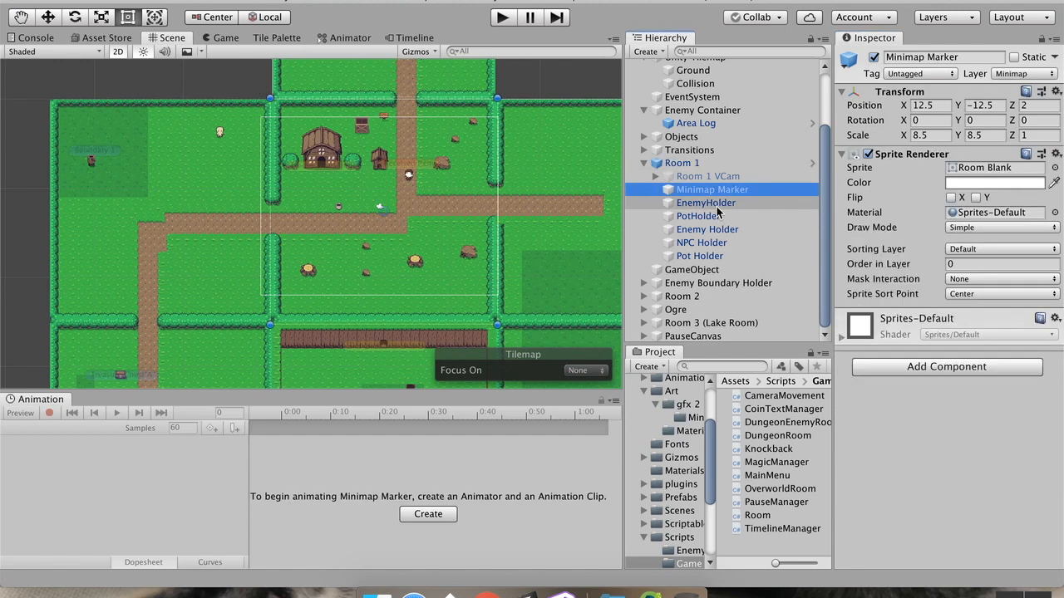
{"action": "left_click", "coordinate": [715, 205]}
{"action": "left_click", "coordinate": [709, 218]}
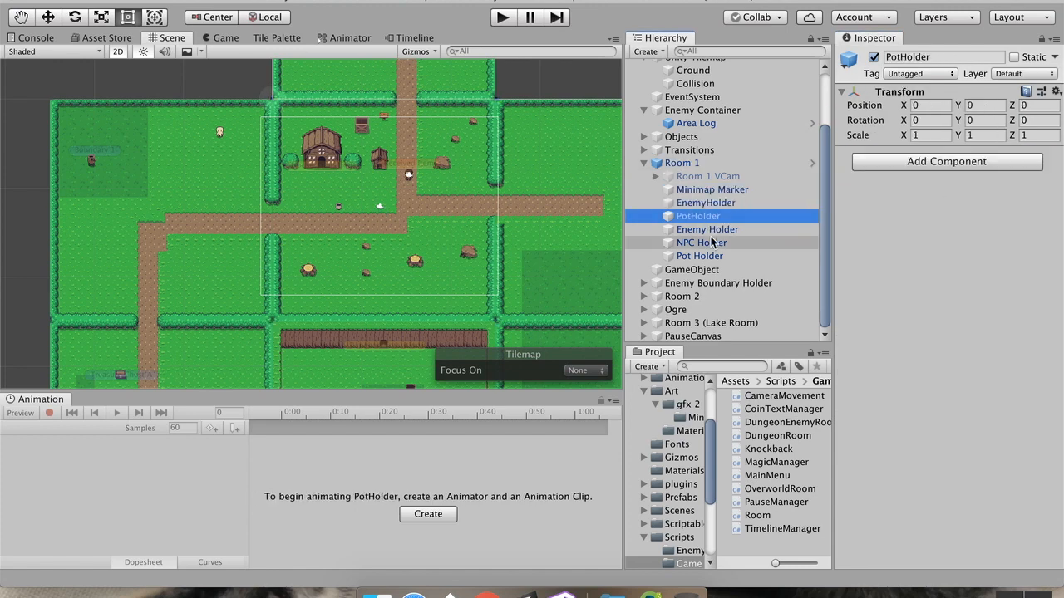
{"action": "left_click", "coordinate": [709, 231]}
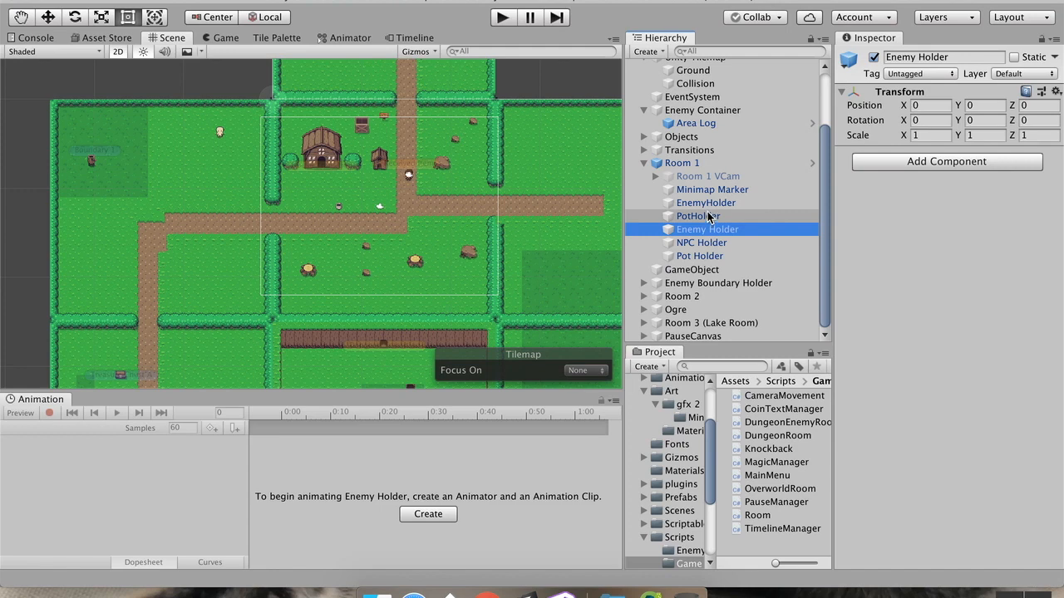
{"action": "left_click", "coordinate": [708, 205]}
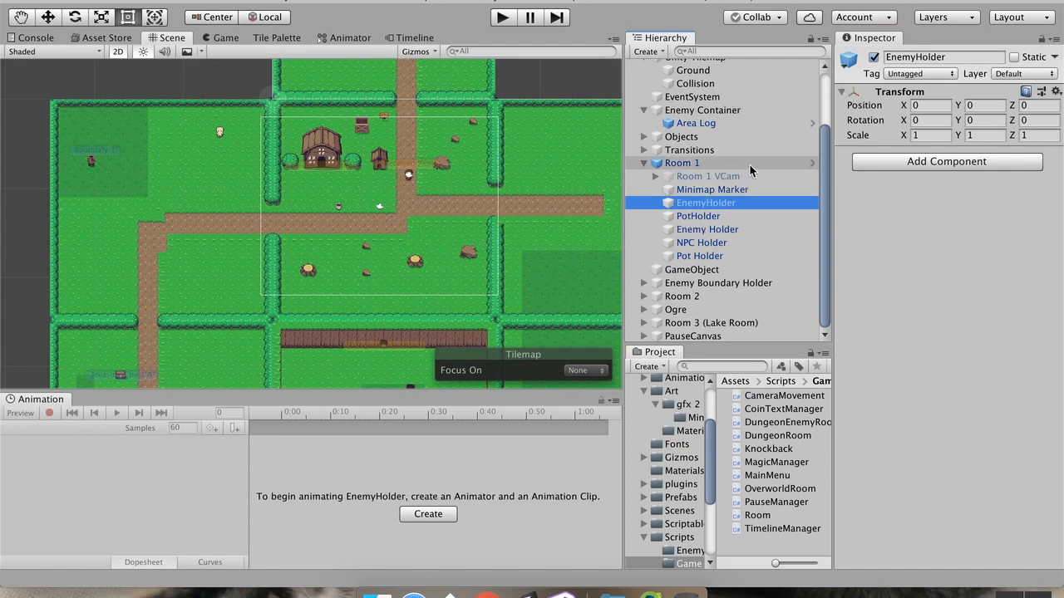
{"action": "left_click", "coordinate": [686, 164]}
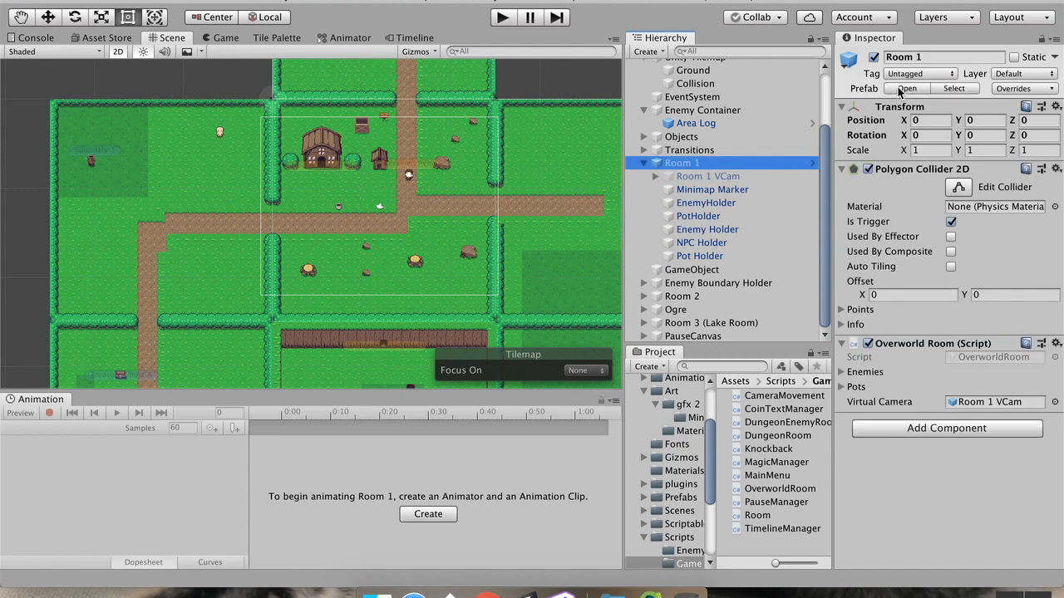
{"action": "left_click", "coordinate": [905, 92]}
{"action": "left_click", "coordinate": [768, 123]}
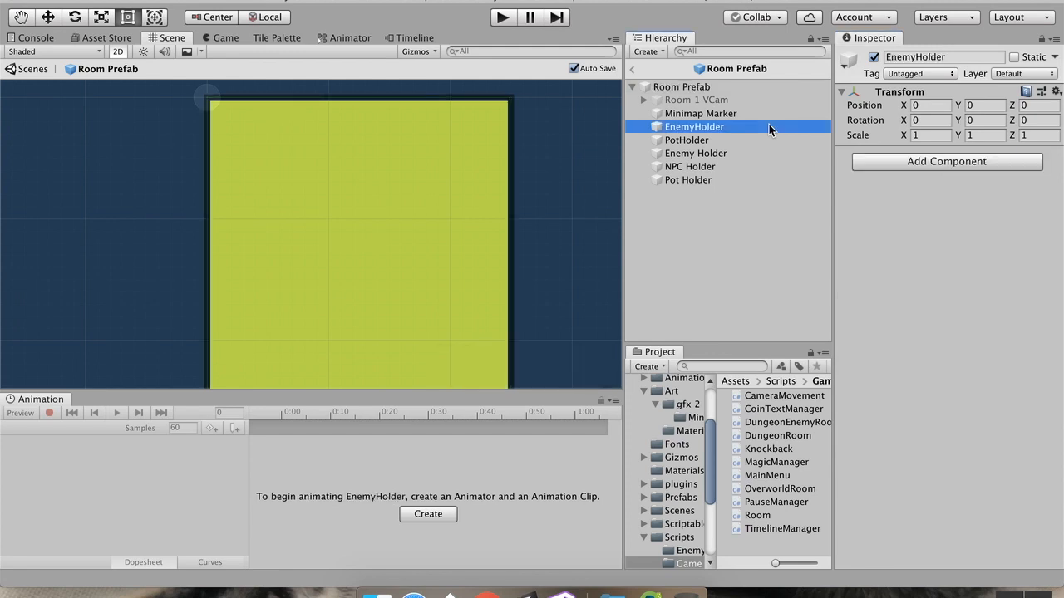
{"action": "right_click", "coordinate": [769, 123]}
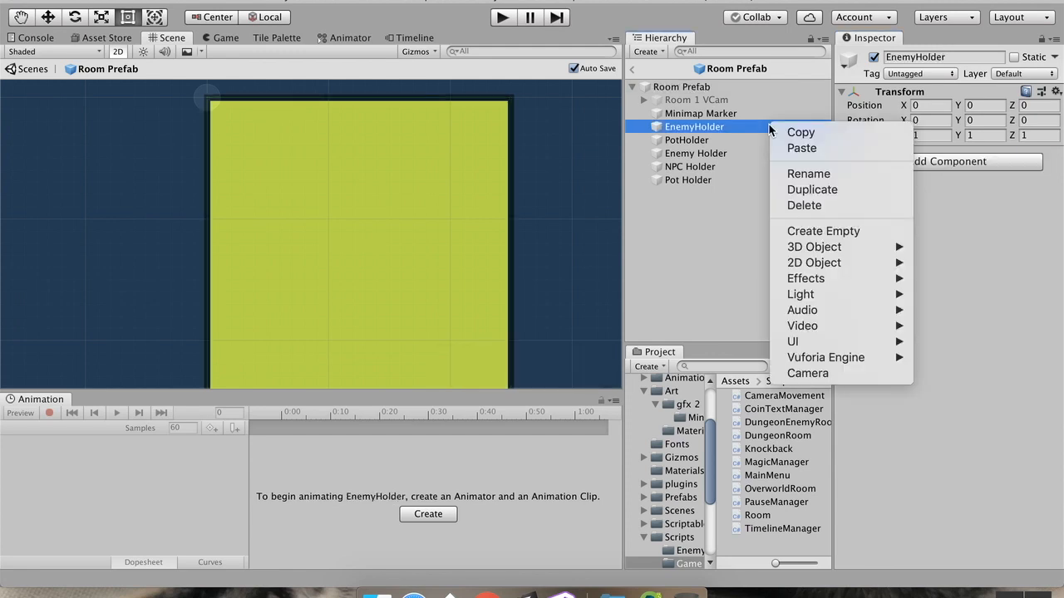
{"action": "left_click", "coordinate": [814, 205]}
Step: Review the remaining children of Room Prefab and delete the duplicate Pot Holder object, spelled with a space
{"action": "left_click", "coordinate": [718, 116]}
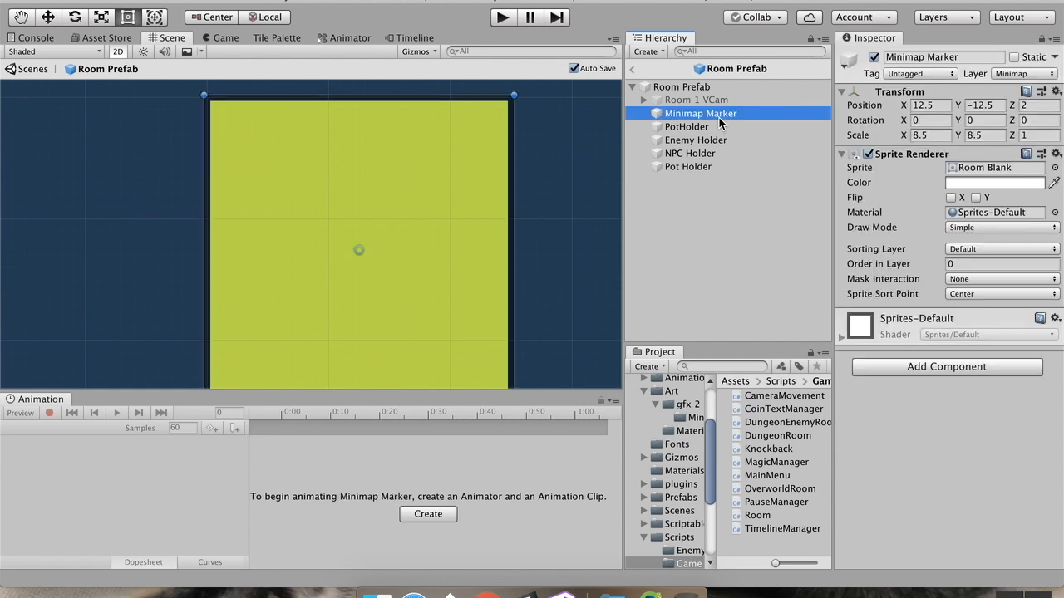
{"action": "left_click", "coordinate": [656, 100]}
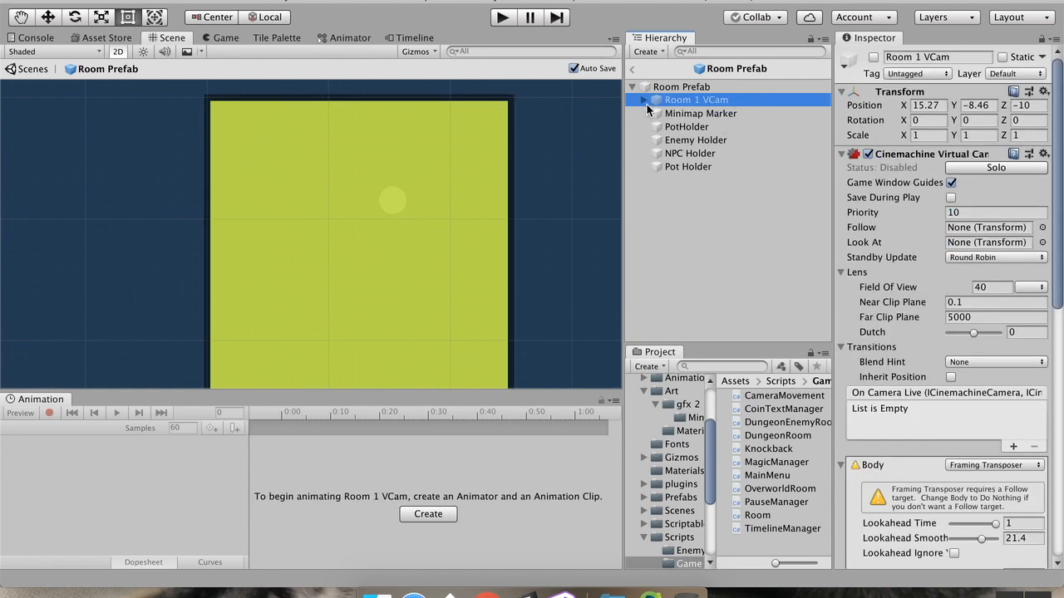
{"action": "left_click", "coordinate": [691, 115]}
{"action": "left_click", "coordinate": [702, 125]}
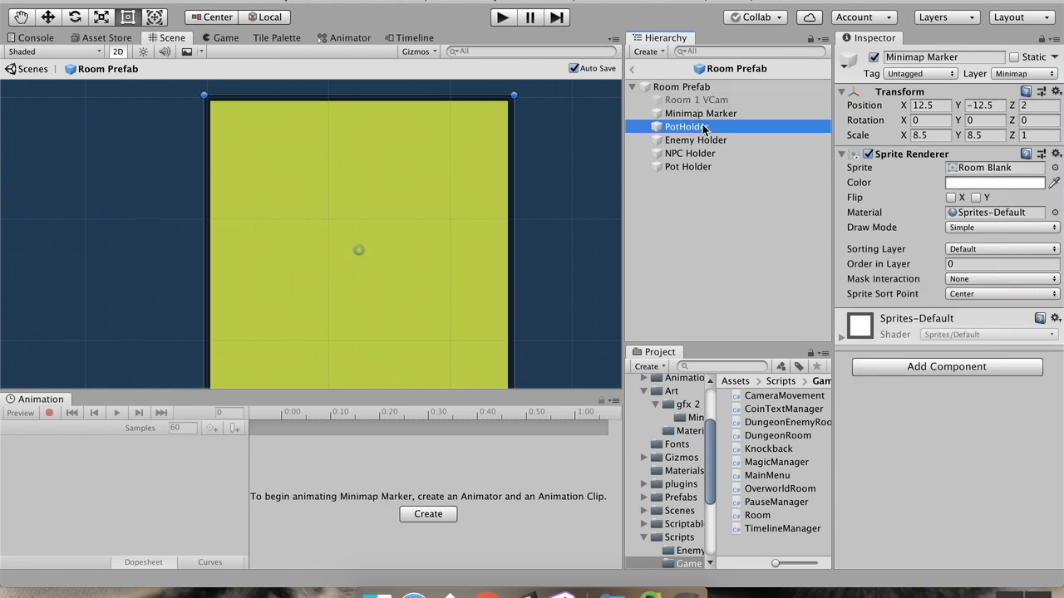
{"action": "left_click", "coordinate": [698, 153]}
{"action": "left_click", "coordinate": [702, 141]}
{"action": "left_click", "coordinate": [700, 166]}
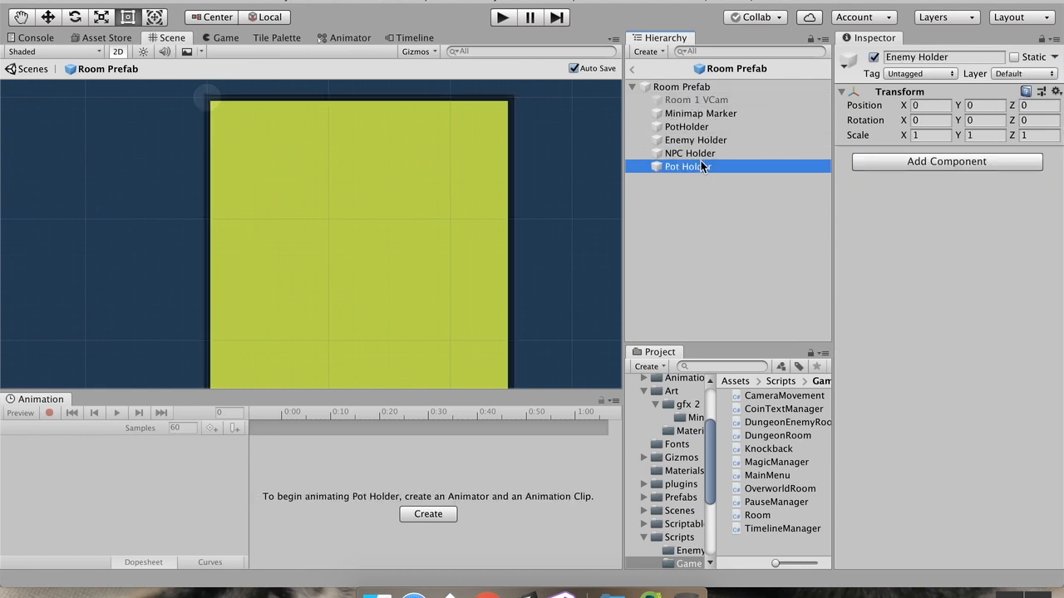
{"action": "right_click", "coordinate": [703, 167]}
{"action": "left_click", "coordinate": [748, 242]}
{"action": "left_click", "coordinate": [635, 87]}
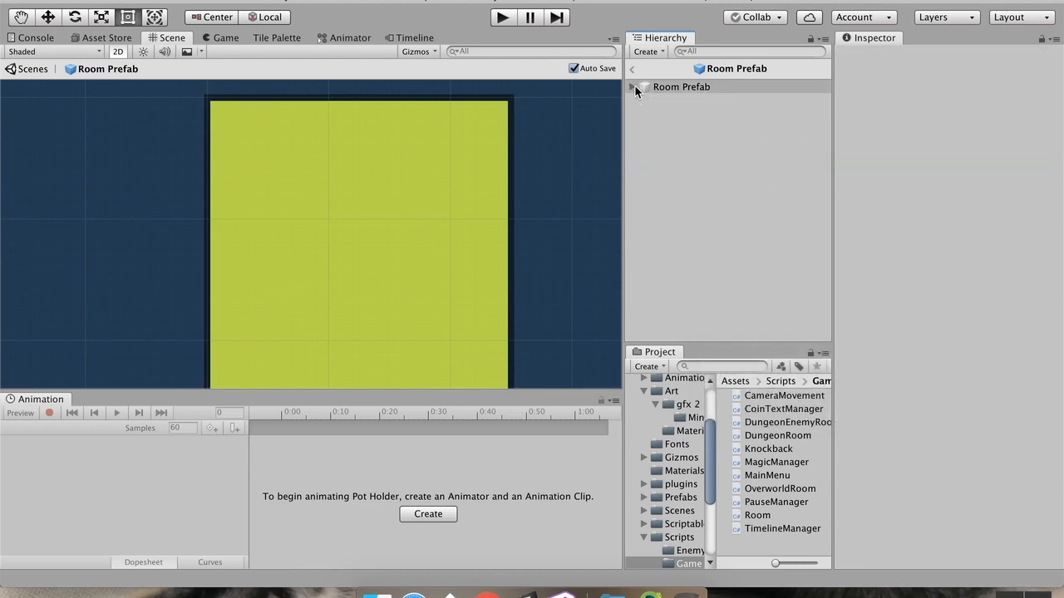
{"action": "left_click", "coordinate": [635, 86]}
Step: Return to the scene, apply all of Room 1's overrides to Room Prefab, and select Room 1 VCam for inspection
{"action": "left_click", "coordinate": [632, 69]}
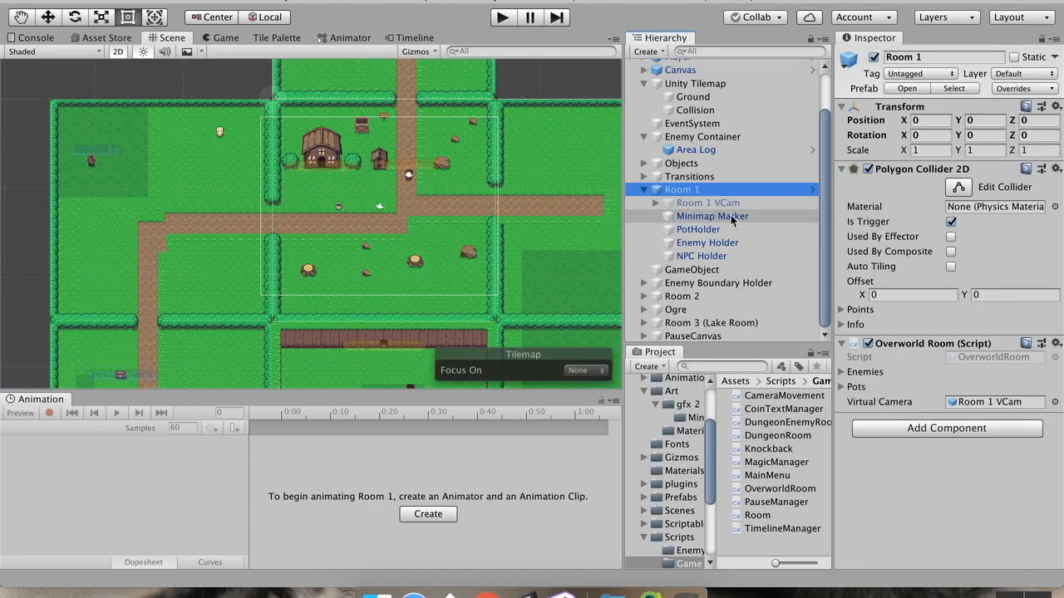
{"action": "left_click", "coordinate": [1014, 89]}
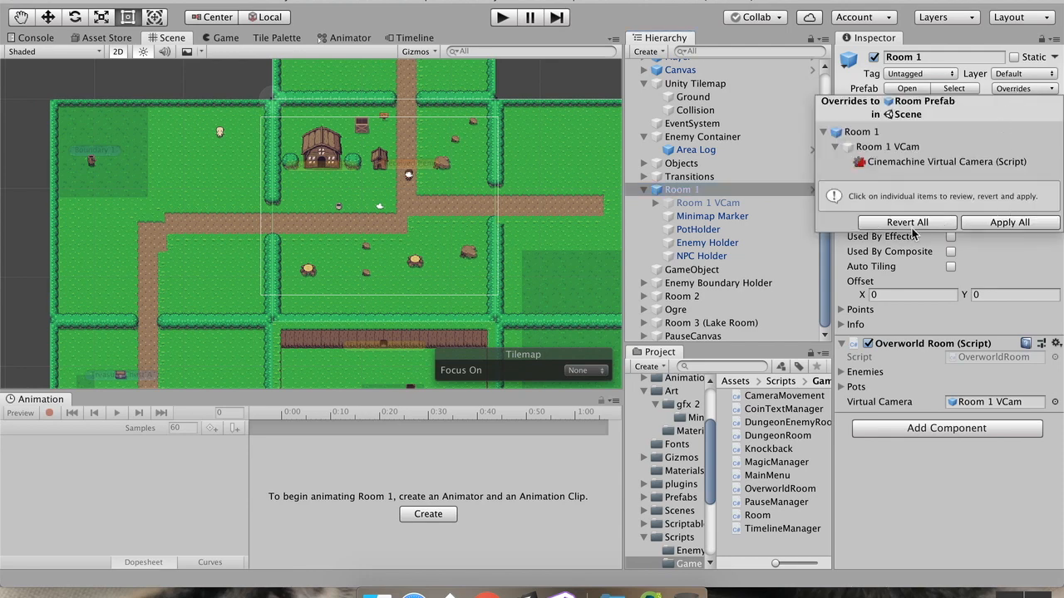
{"action": "left_click", "coordinate": [995, 223]}
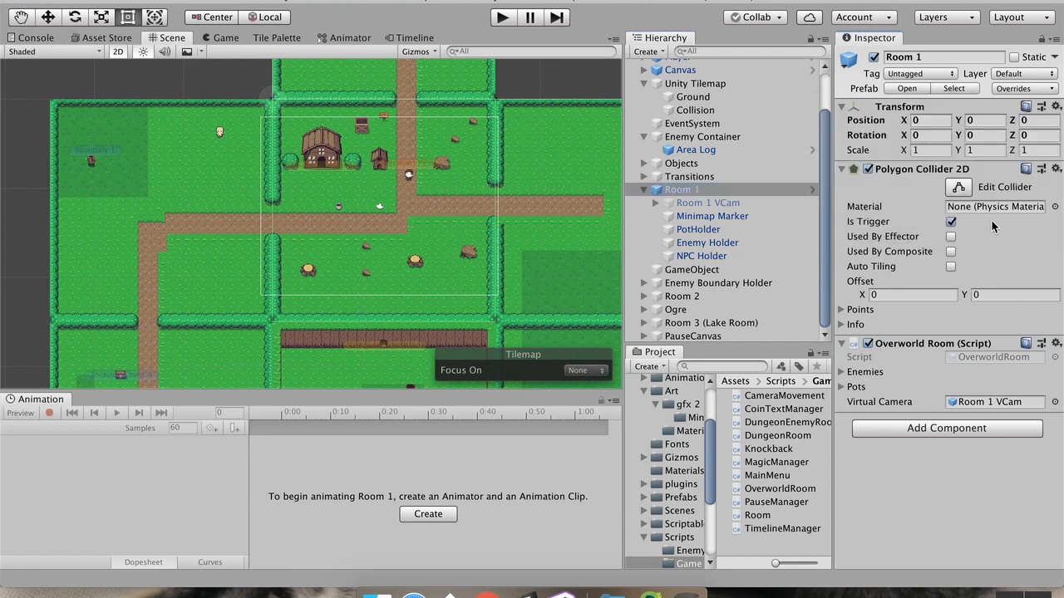
{"action": "left_click", "coordinate": [690, 217]}
{"action": "left_click", "coordinate": [691, 204]}
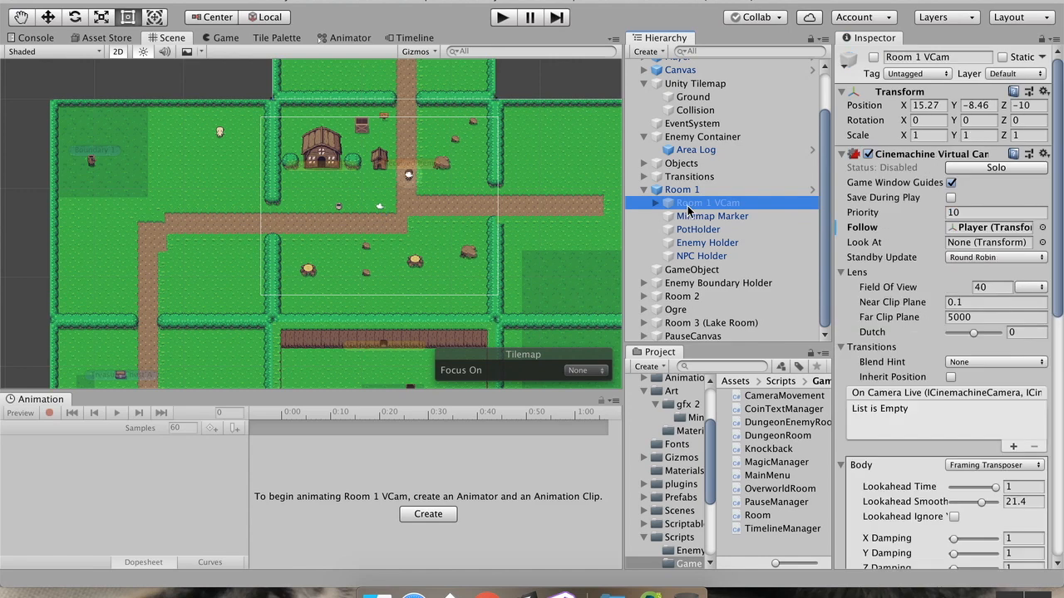
Step: Select Room 1's Minimap Marker and examine its Transform and Sprite Renderer settings
{"action": "scroll", "coordinate": [656, 212], "scroll_direction": "up", "scroll_amount": 3}
{"action": "left_click", "coordinate": [707, 265]}
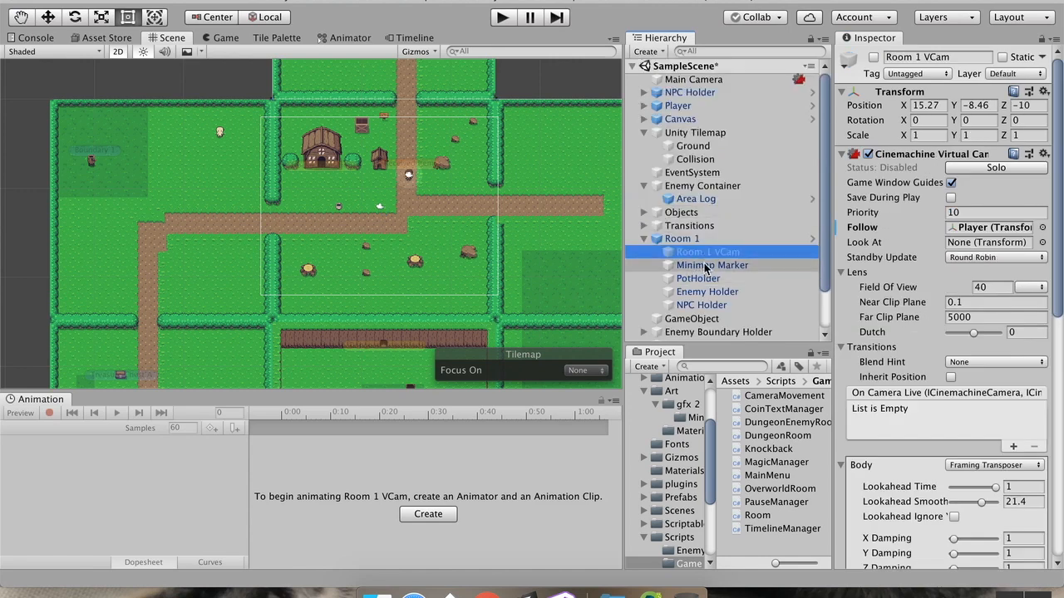
{"action": "scroll", "coordinate": [710, 260], "scroll_direction": "down", "scroll_amount": 2}
{"action": "scroll", "coordinate": [711, 257], "scroll_direction": "down", "scroll_amount": 1}
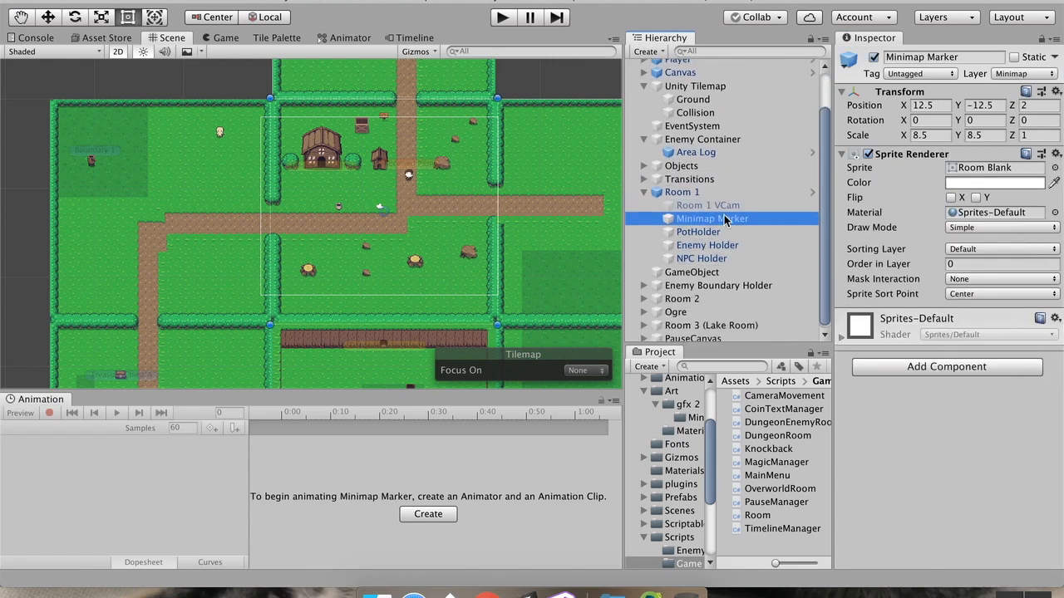
Step: Locate the pot near the path below the house and delete it from the Objects group
{"action": "scroll", "coordinate": [373, 218], "scroll_direction": "up", "scroll_amount": 5}
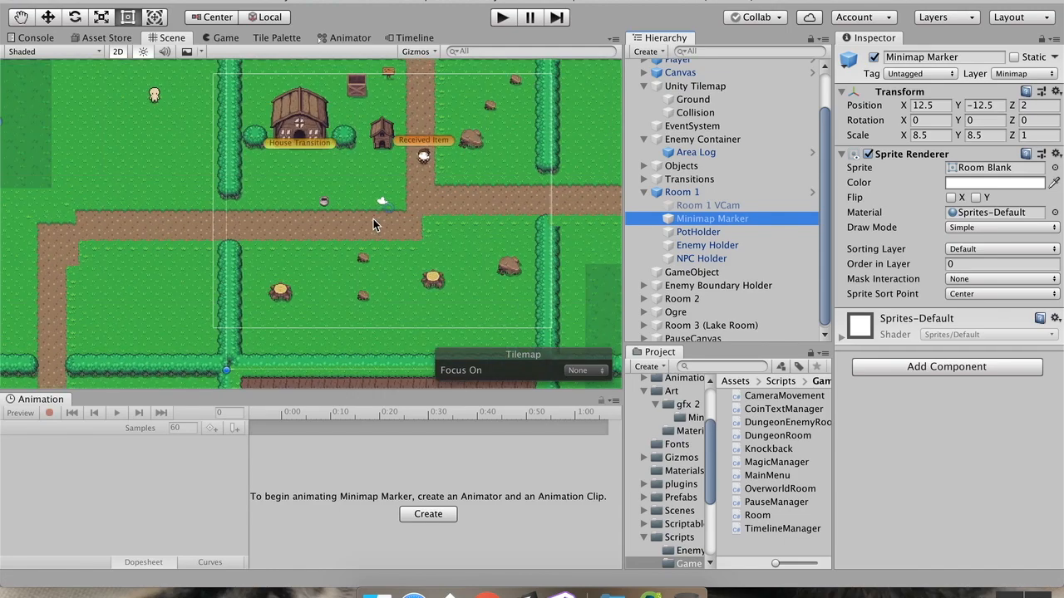
{"action": "left_click", "coordinate": [308, 194]}
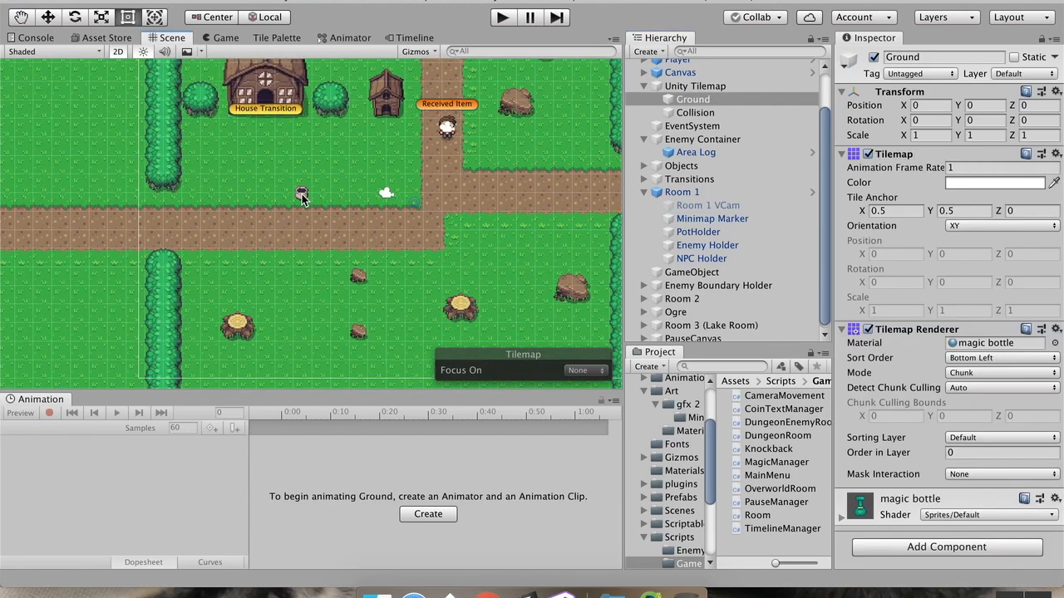
{"action": "left_click", "coordinate": [302, 194]}
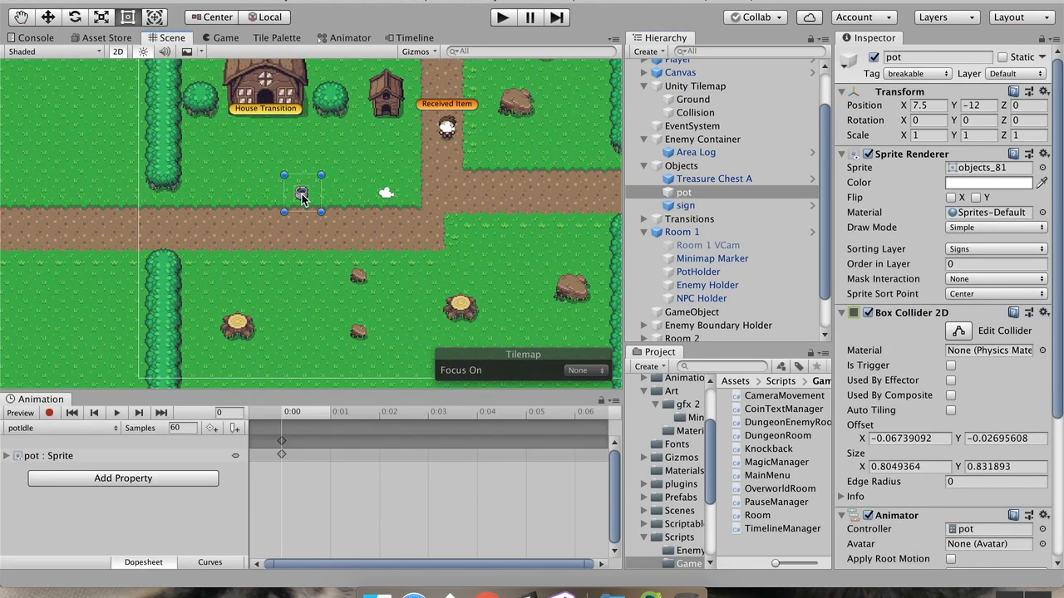
{"action": "right_click", "coordinate": [703, 196]}
{"action": "left_click", "coordinate": [683, 202]}
{"action": "left_click", "coordinate": [684, 192]}
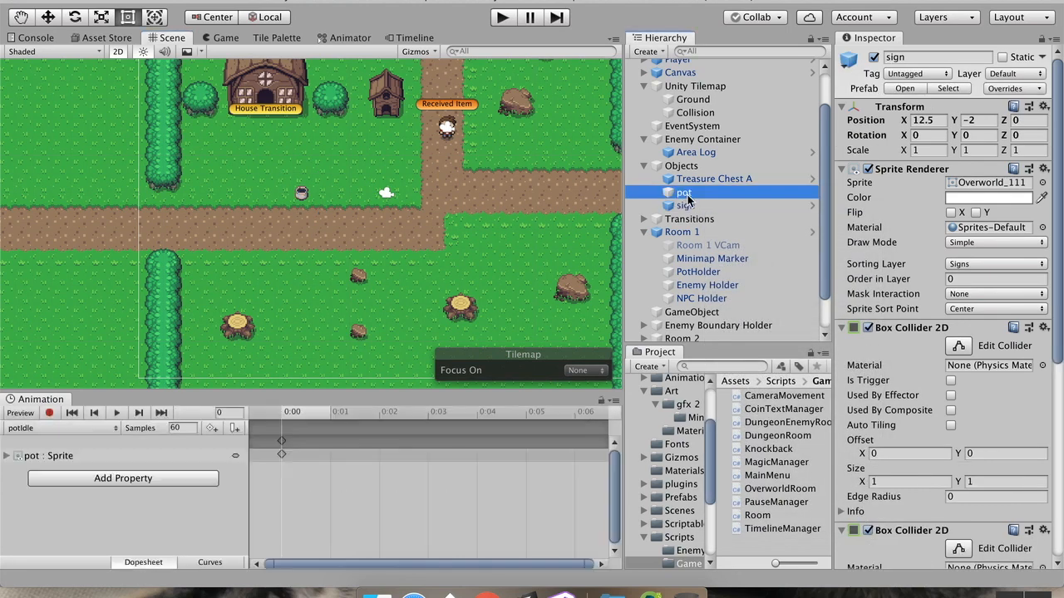
{"action": "right_click", "coordinate": [686, 193]}
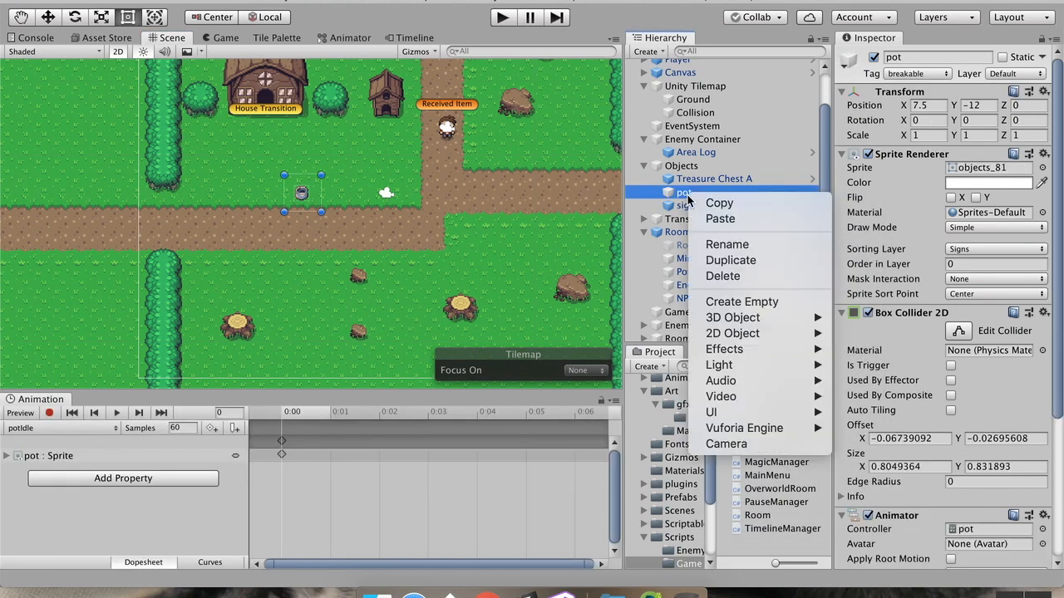
{"action": "left_click", "coordinate": [737, 278]}
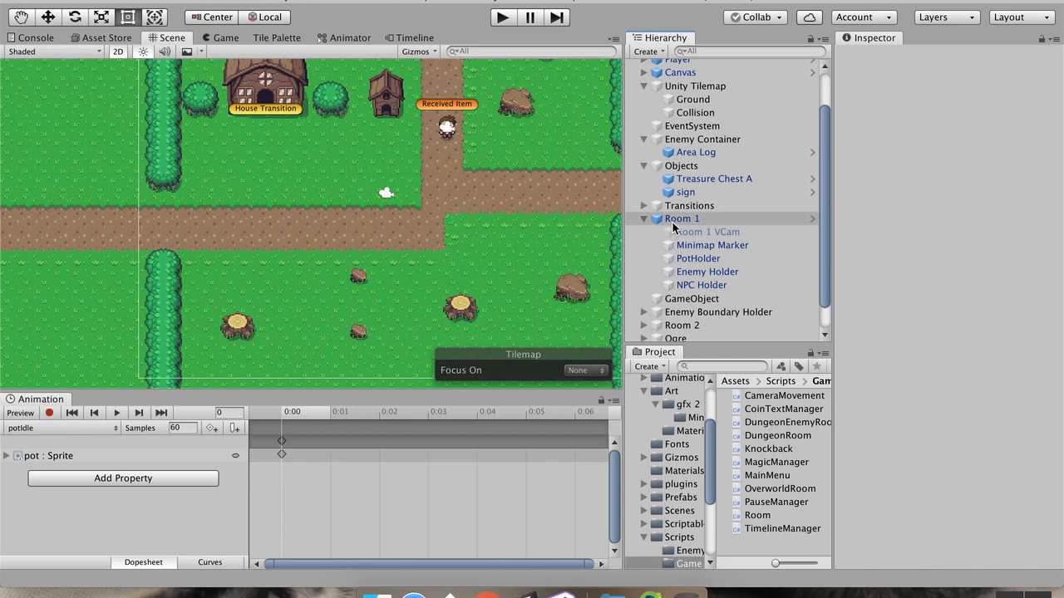
Step: Examine the Room 1 VCam's follow target, framing, confiner and impulse listener settings, and collapse Room 1
{"action": "left_click", "coordinate": [645, 220]}
{"action": "scroll", "coordinate": [485, 228], "scroll_direction": "down", "scroll_amount": 2}
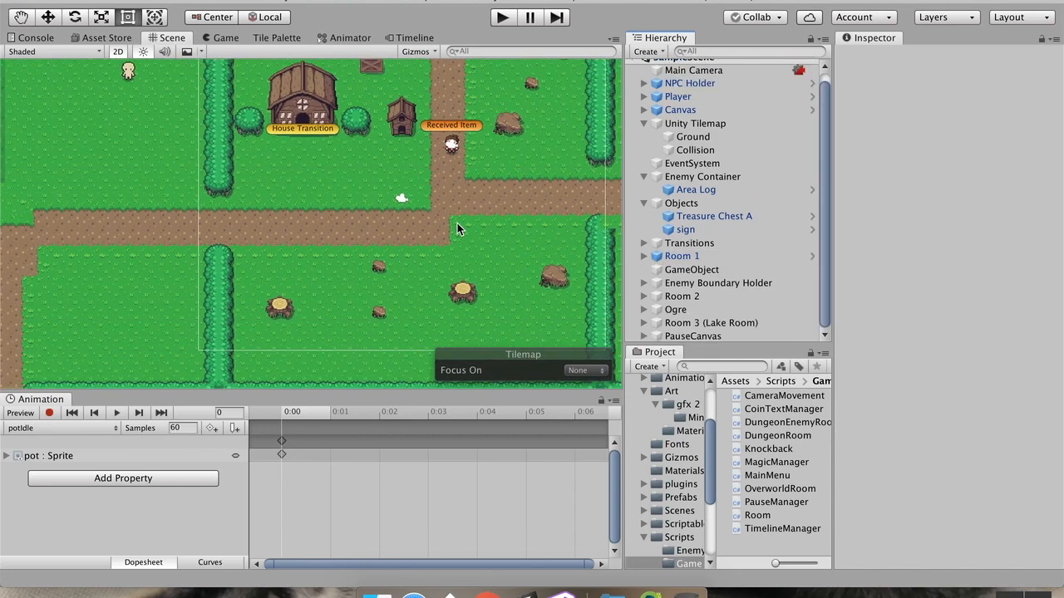
{"action": "left_click", "coordinate": [645, 257]}
{"action": "left_click", "coordinate": [682, 270]}
{"action": "scroll", "coordinate": [888, 330], "scroll_direction": "down", "scroll_amount": 5}
{"action": "scroll", "coordinate": [972, 310], "scroll_direction": "up", "scroll_amount": 3}
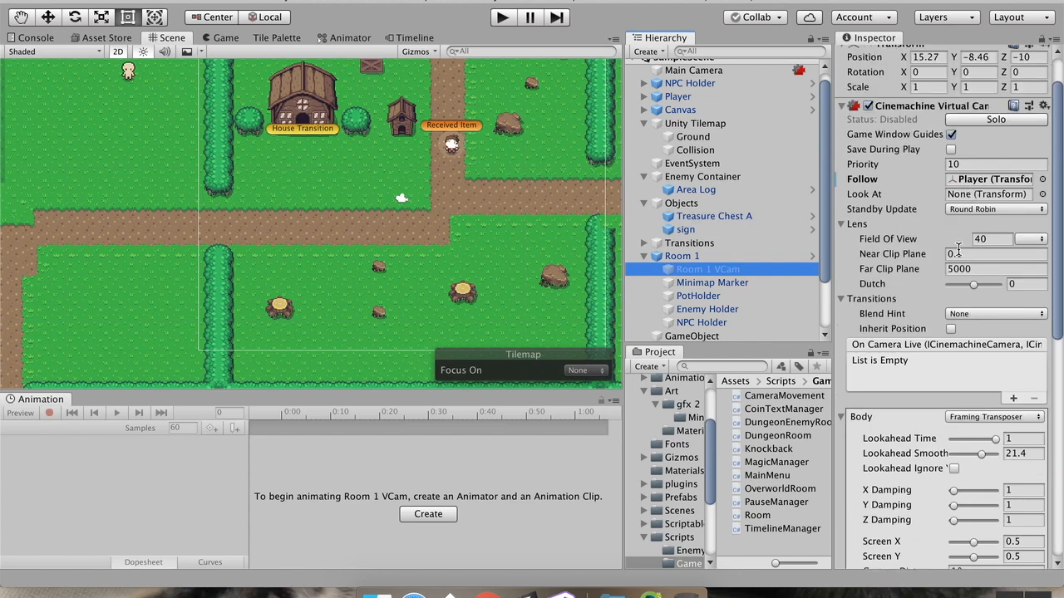
{"action": "scroll", "coordinate": [964, 249], "scroll_direction": "down", "scroll_amount": 14}
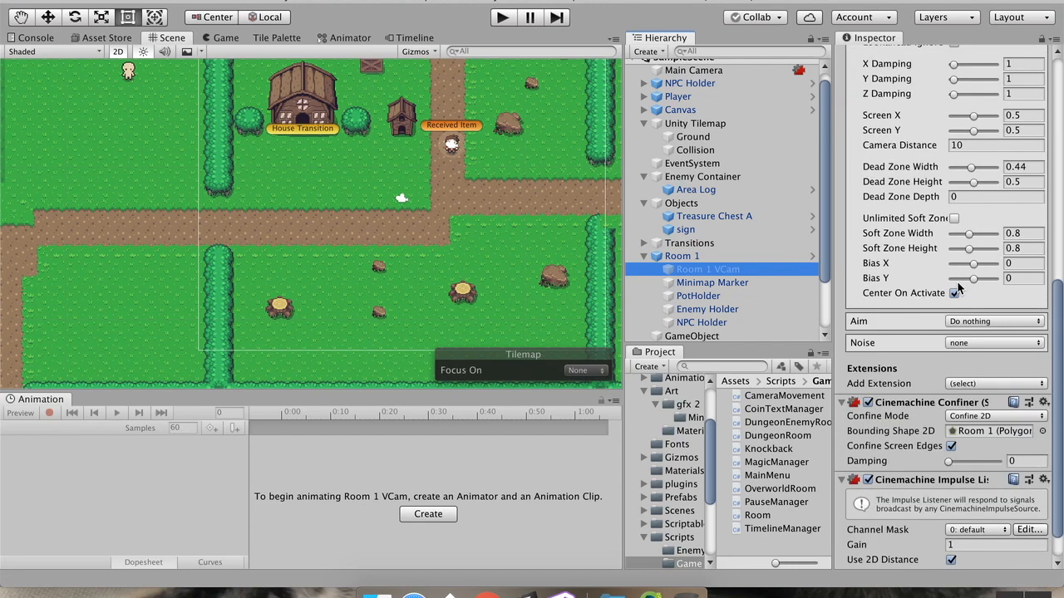
{"action": "scroll", "coordinate": [957, 286], "scroll_direction": "down", "scroll_amount": 2}
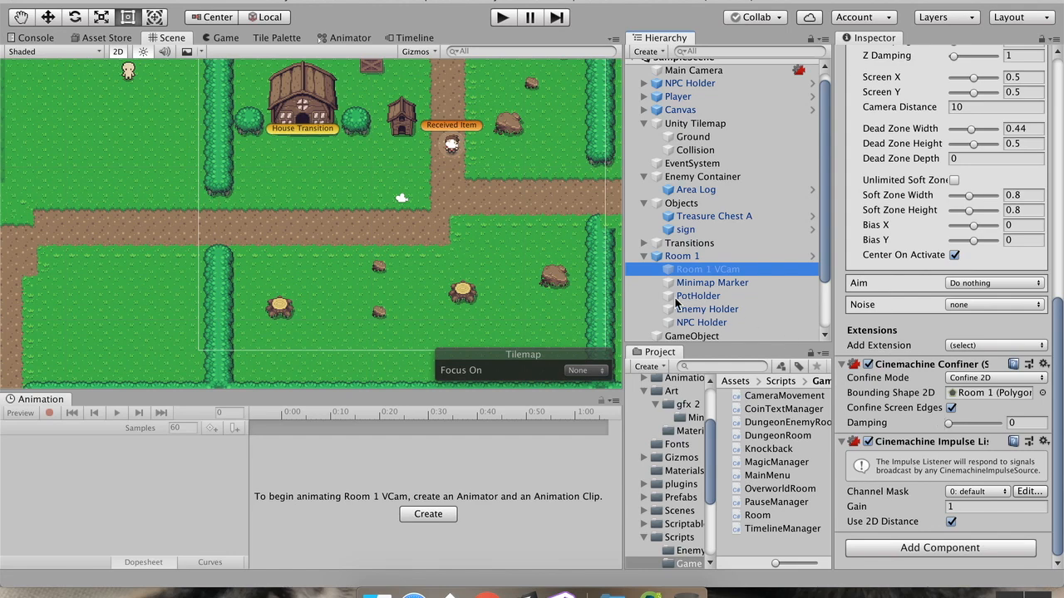
{"action": "left_click", "coordinate": [644, 257]}
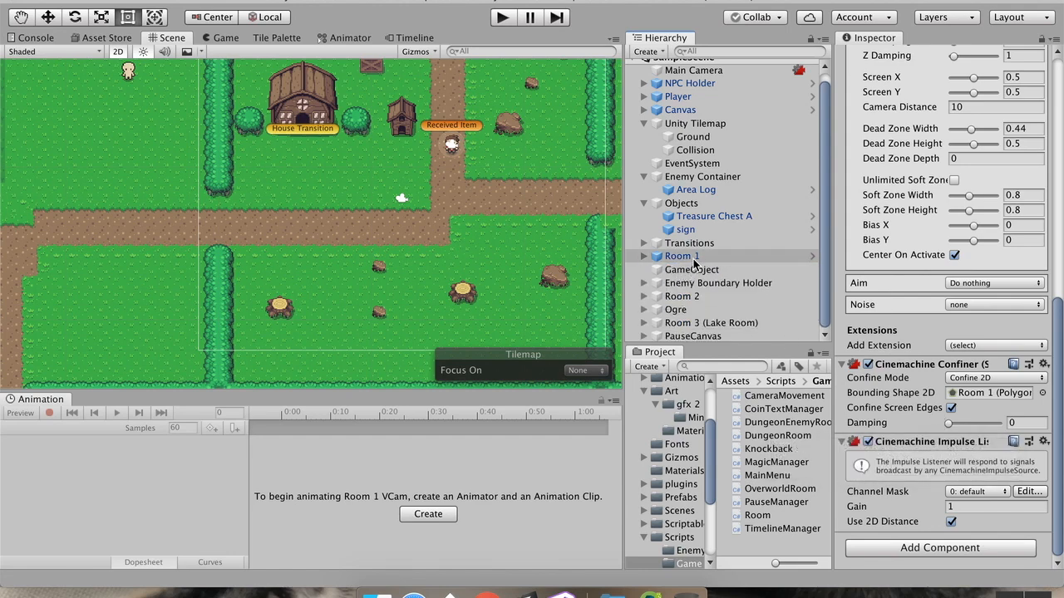
Step: Open the Rooms folder inside Prefabs and add an instance of Room Prefab to the hierarchy directly above Room 2
{"action": "left_click", "coordinate": [675, 297]}
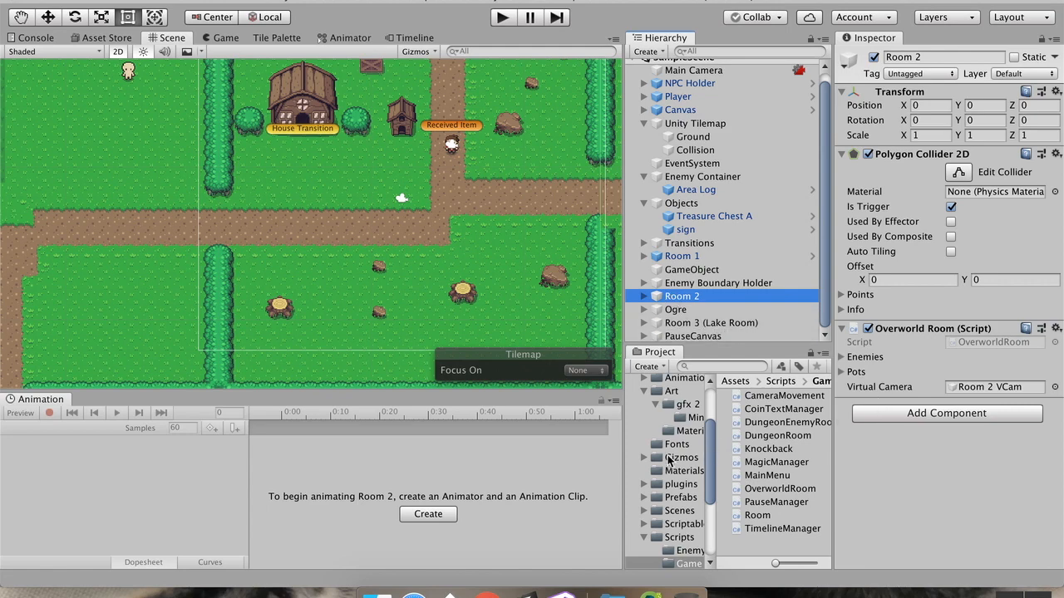
{"action": "left_click", "coordinate": [645, 391]}
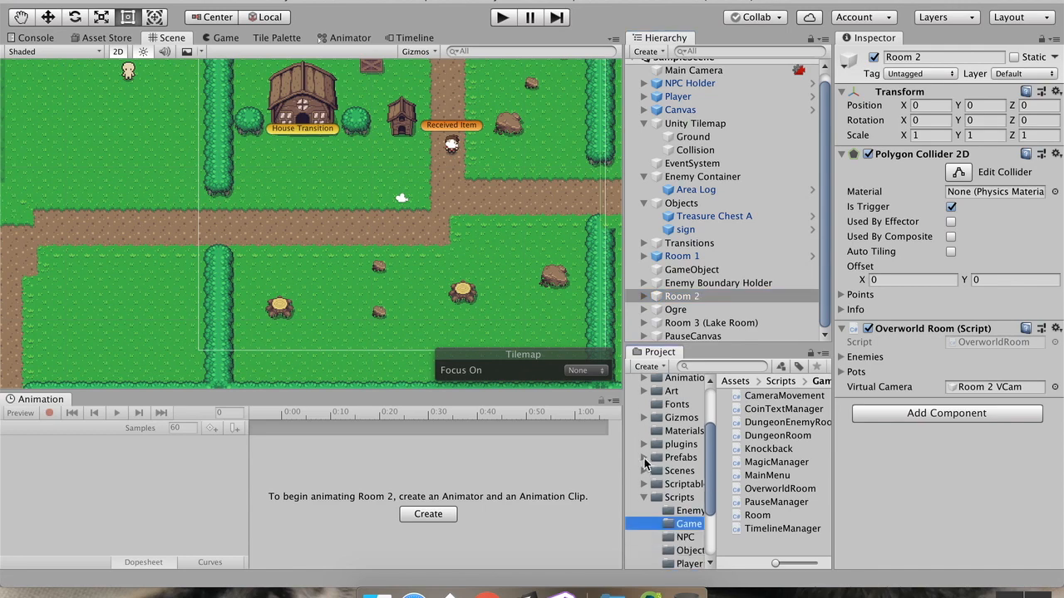
{"action": "left_click", "coordinate": [645, 458]}
{"action": "left_click", "coordinate": [679, 458]}
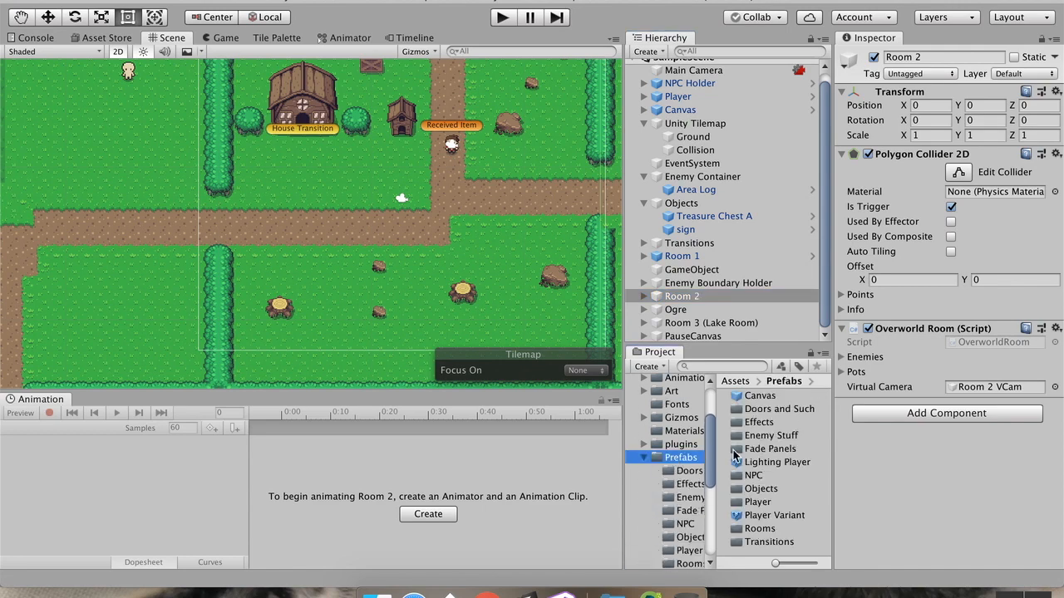
{"action": "double_click", "coordinate": [765, 530]}
{"action": "left_click", "coordinate": [781, 399]}
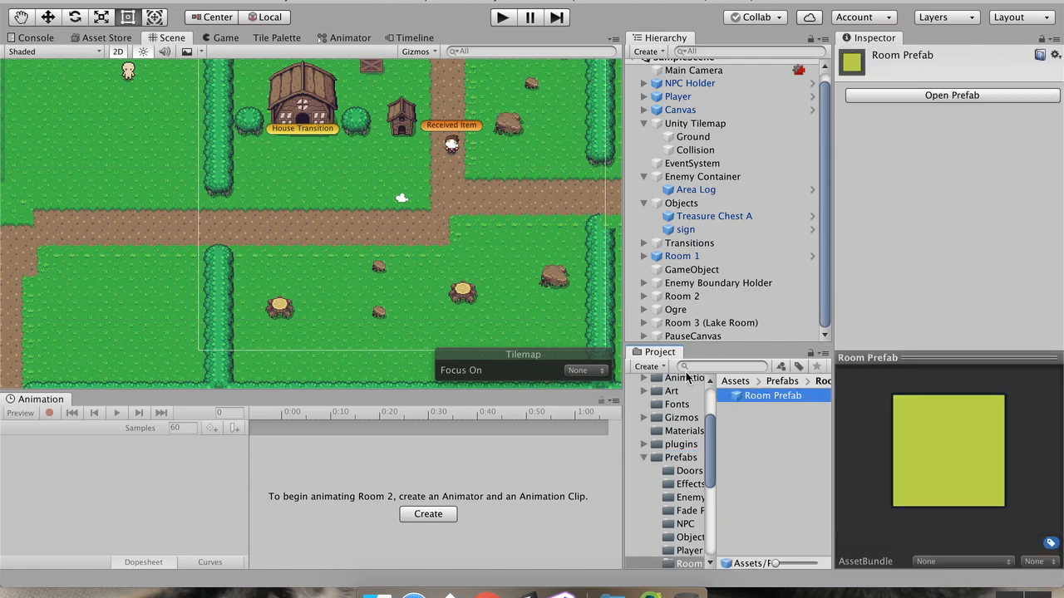
{"action": "scroll", "coordinate": [395, 243], "scroll_direction": "down", "scroll_amount": 3}
{"action": "middle_click_drag", "start_coordinate": [391, 240], "coordinate": [406, 264]}
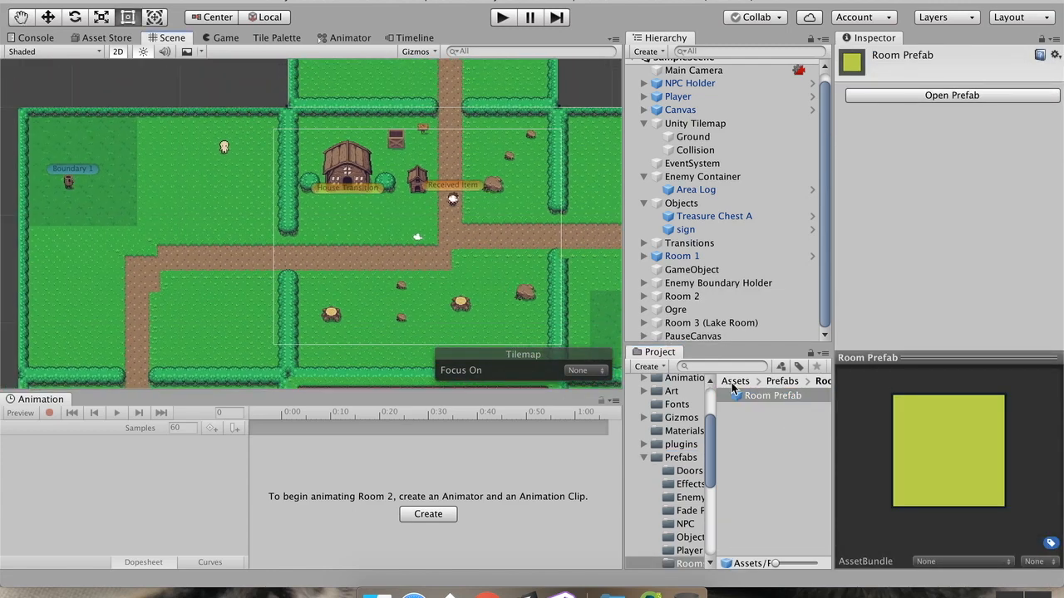
{"action": "left_click_drag", "start_coordinate": [742, 398], "coordinate": [657, 297]}
Step: Move Room 2's children, Room 2 VCam and Turret Log, into the new Room Prefab instance
{"action": "left_click", "coordinate": [670, 312]}
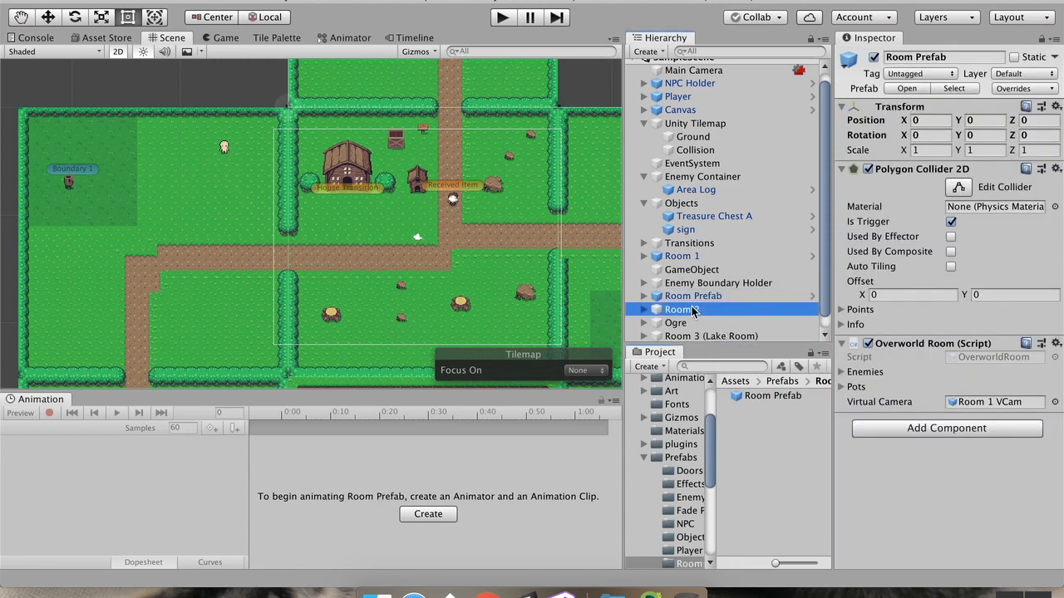
{"action": "left_click", "coordinate": [645, 309]}
{"action": "scroll", "coordinate": [657, 310], "scroll_direction": "down", "scroll_amount": 2}
{"action": "middle_click_drag", "start_coordinate": [533, 287], "coordinate": [256, 256]}
{"action": "left_click", "coordinate": [720, 284]}
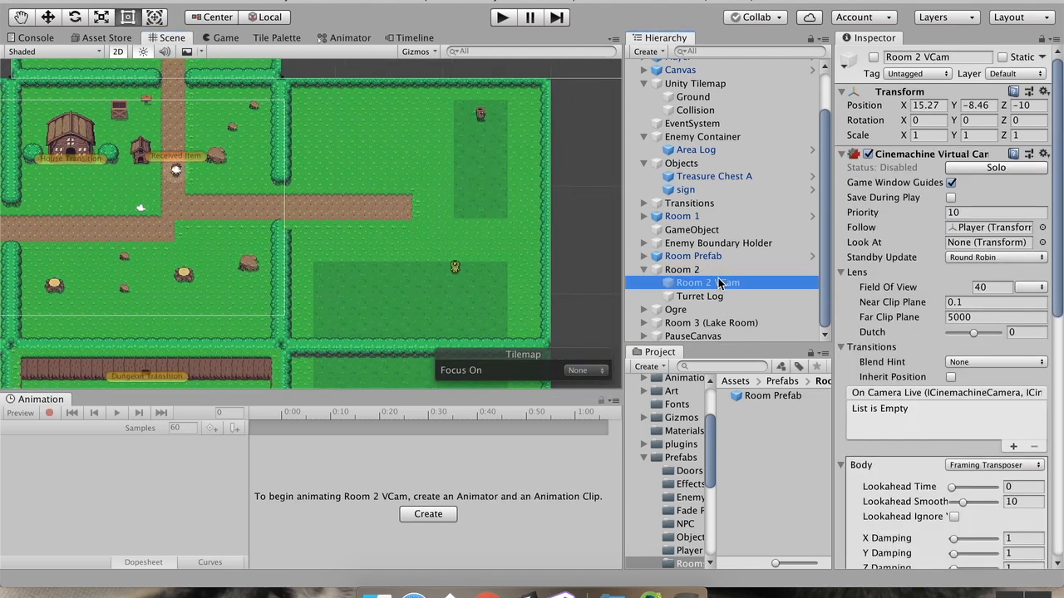
{"action": "left_click", "coordinate": [715, 296], "text": "shift"}
{"action": "left_click_drag", "start_coordinate": [713, 291], "coordinate": [705, 249]}
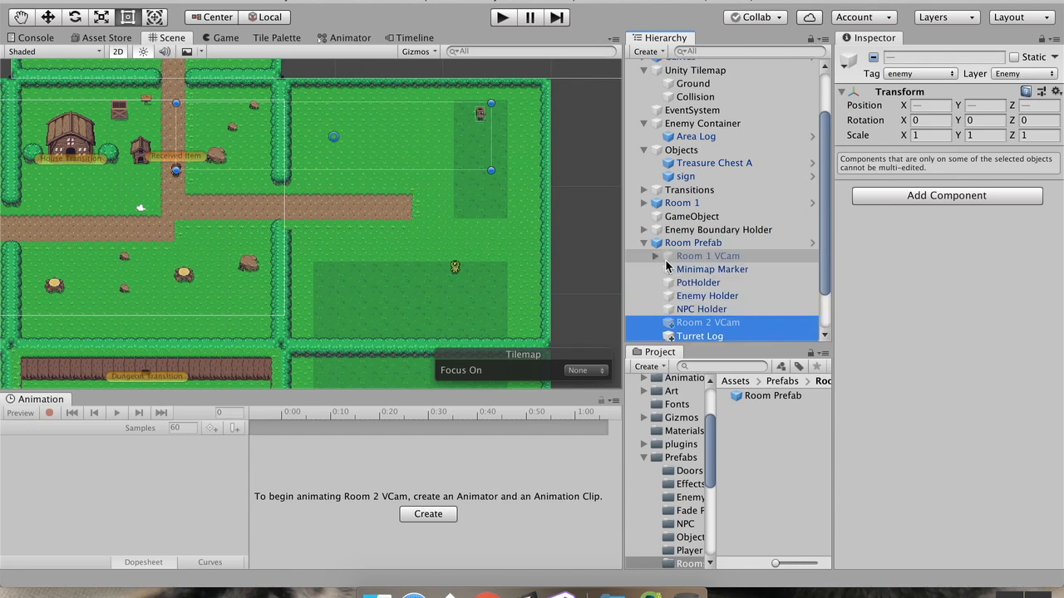
Step: Try to delete Room 1 VCam from the Room Prefab instance
{"action": "left_click", "coordinate": [705, 326]}
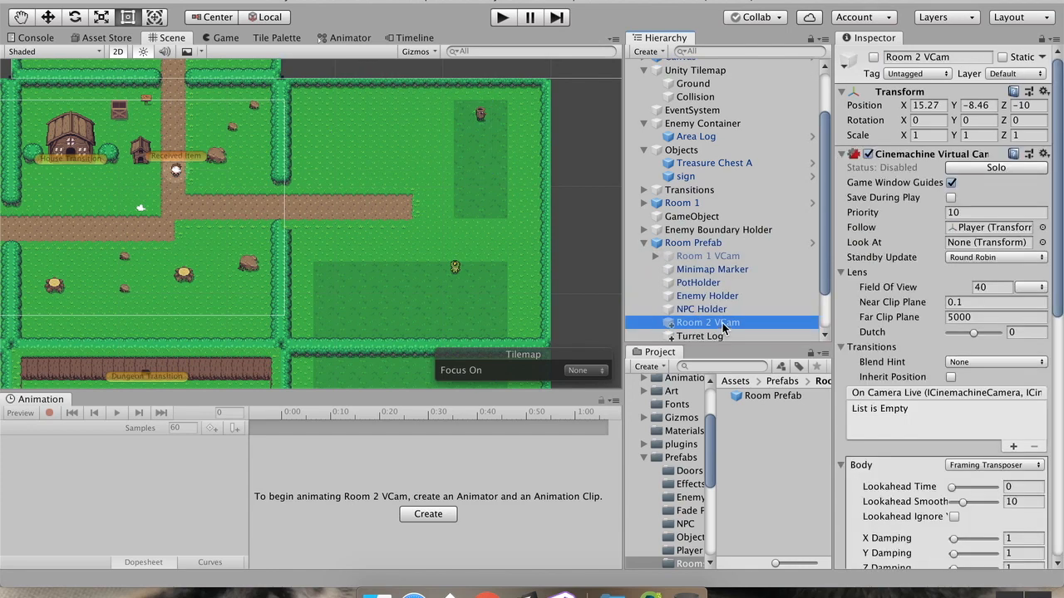
{"action": "right_click", "coordinate": [720, 257]}
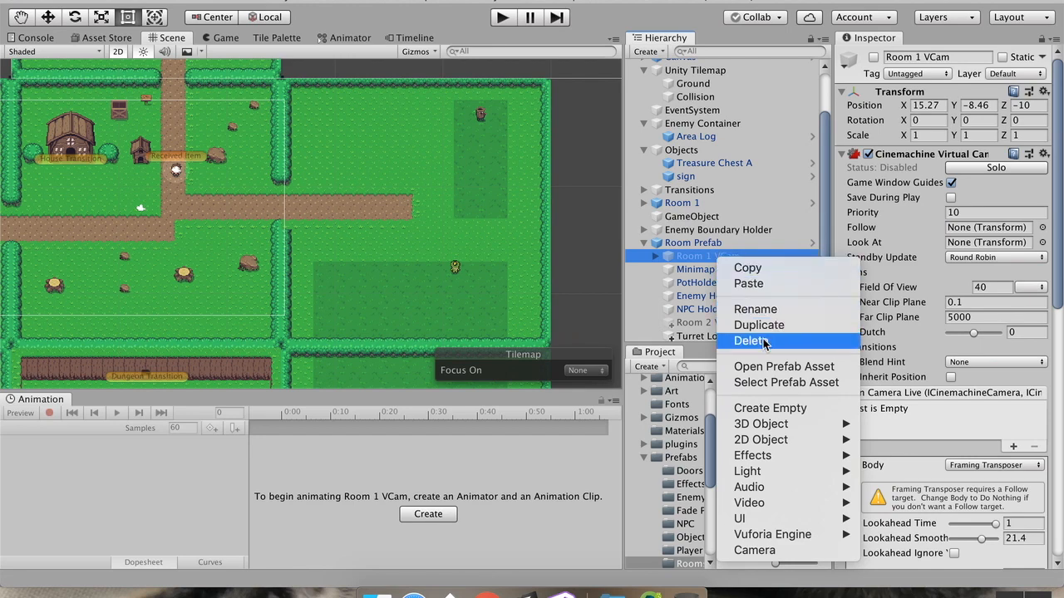
{"action": "left_click", "coordinate": [763, 341]}
{"action": "left_click", "coordinate": [577, 238]}
Step: Unpack the Room Prefab instance in the scene completely
{"action": "right_click", "coordinate": [695, 243]}
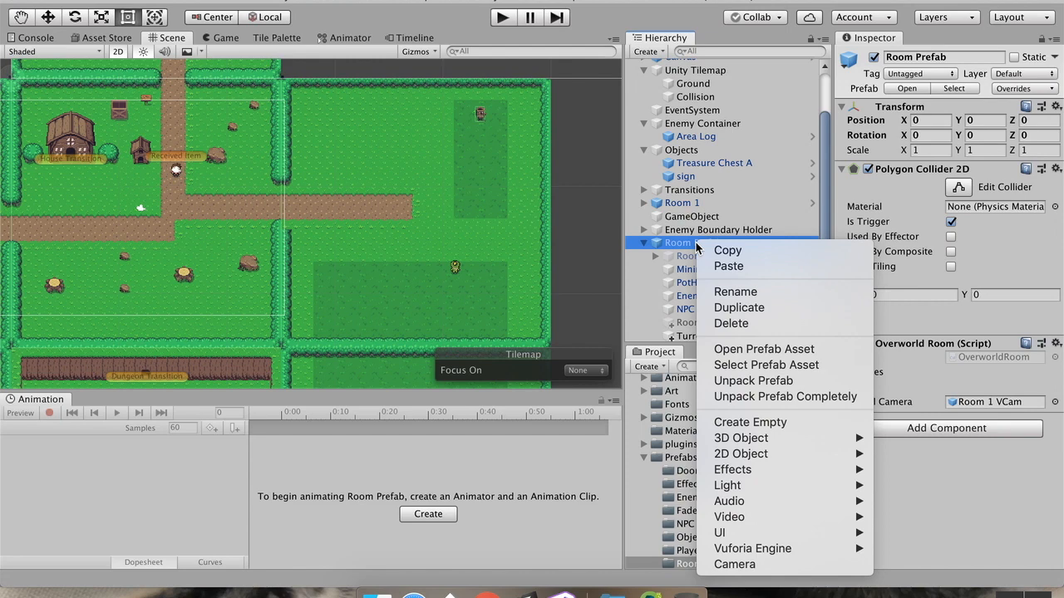
{"action": "left_click", "coordinate": [769, 397]}
{"action": "scroll", "coordinate": [694, 274], "scroll_direction": "down", "scroll_amount": 3}
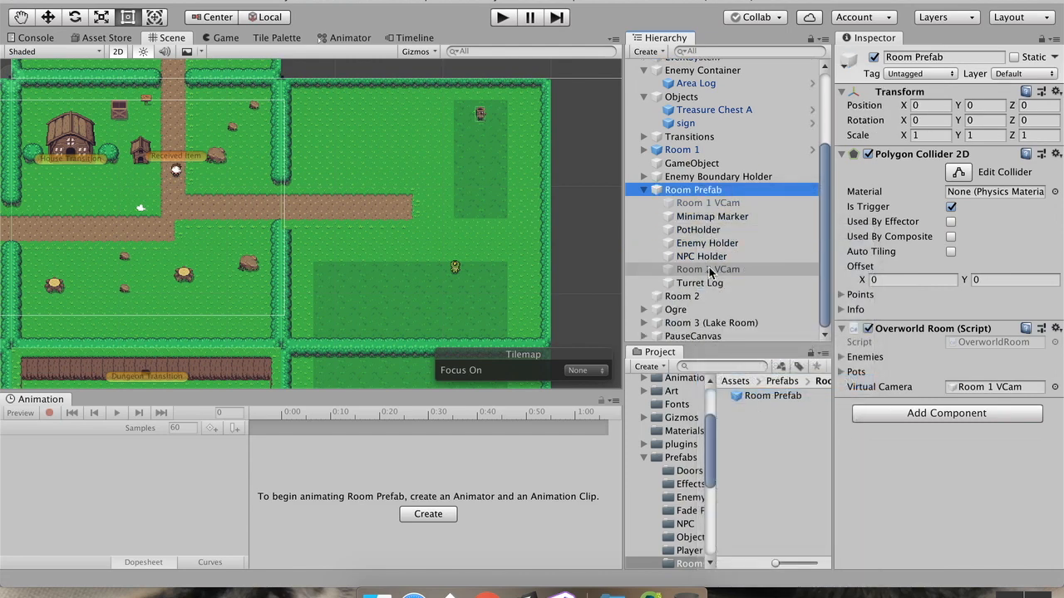
Step: Delete Room 1 VCam from the unpacked Room Prefab and make Room 2 VCam its first child
{"action": "left_click", "coordinate": [713, 203]}
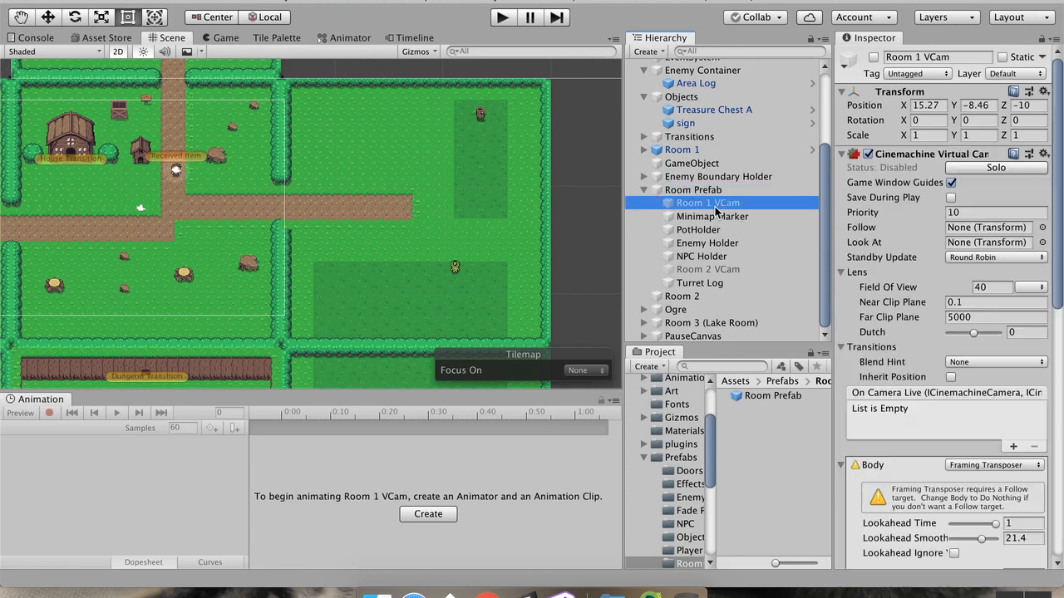
{"action": "right_click", "coordinate": [716, 205]}
{"action": "left_click", "coordinate": [762, 286]}
{"action": "left_click_drag", "start_coordinate": [719, 270], "coordinate": [708, 216]}
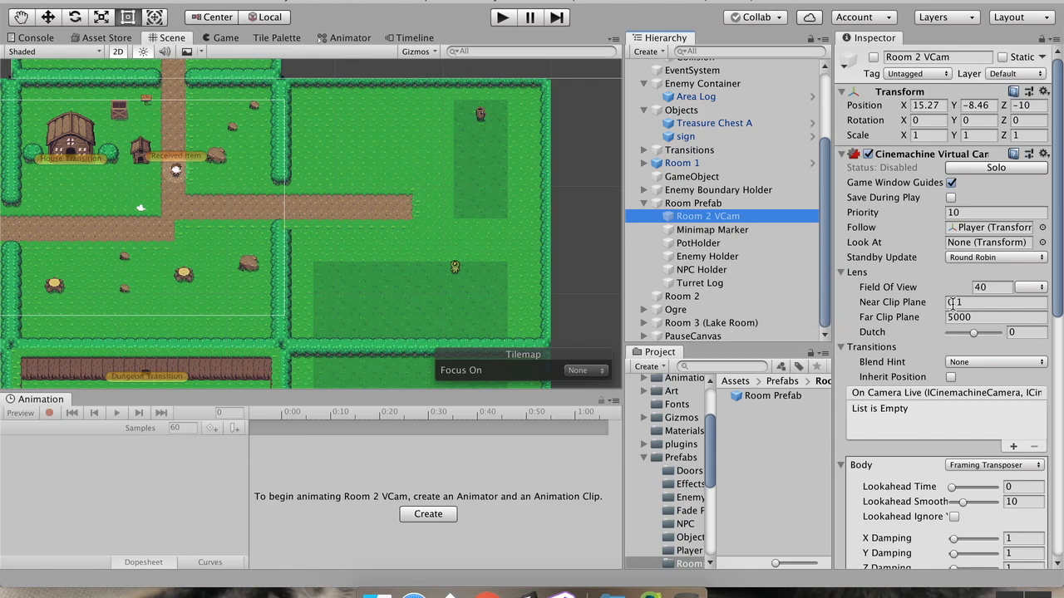
{"action": "scroll", "coordinate": [953, 304], "scroll_direction": "down", "scroll_amount": 10}
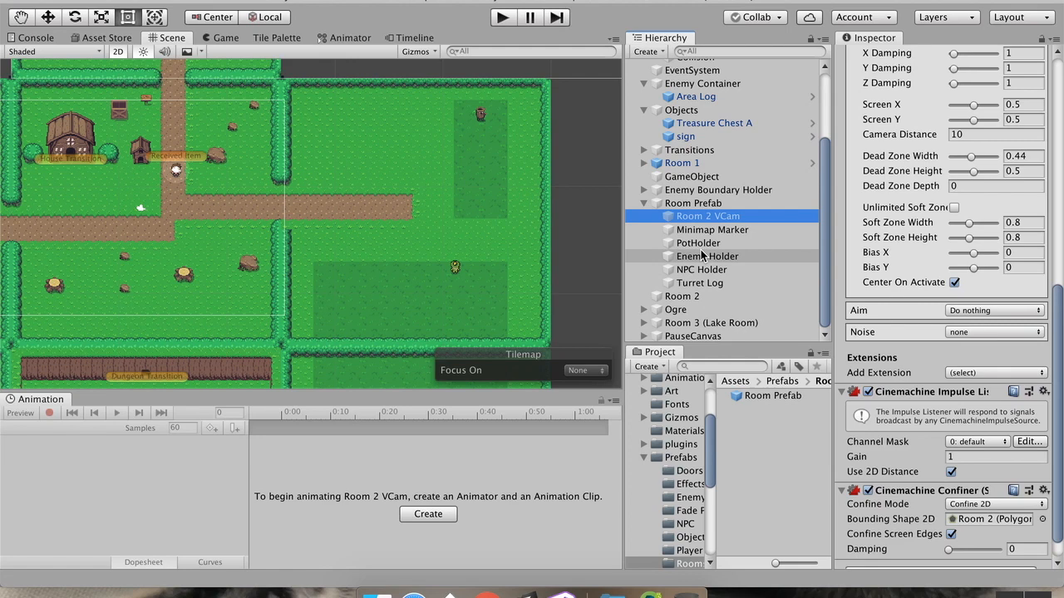
Step: Compare the collider and Overworld Room components of Room Prefab and Room 2, and review Room Prefab's children
{"action": "left_click", "coordinate": [688, 209]}
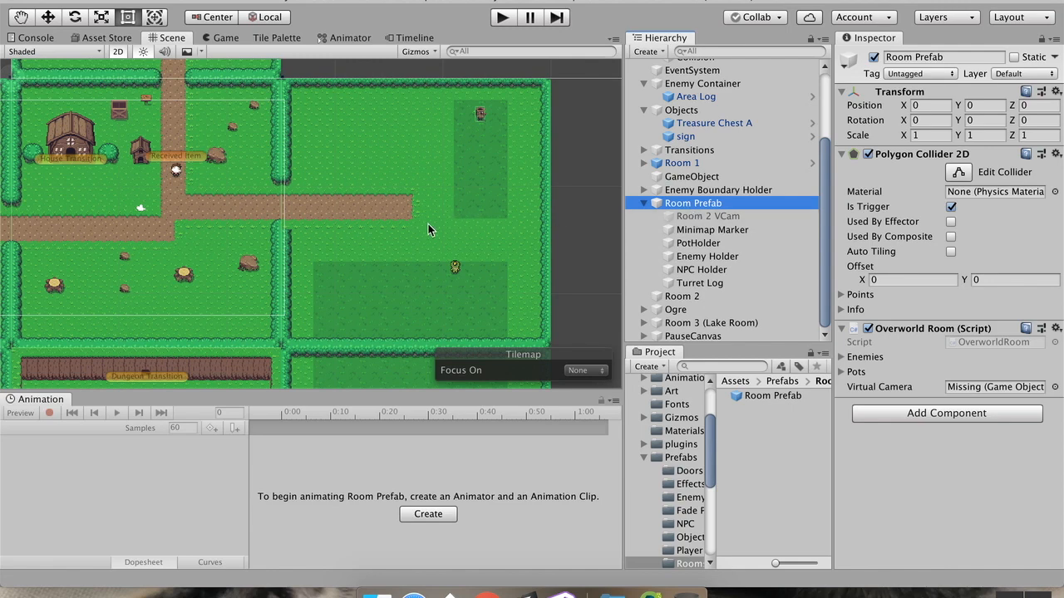
{"action": "scroll", "coordinate": [392, 236], "scroll_direction": "down", "scroll_amount": 6}
{"action": "middle_click_drag", "start_coordinate": [394, 237], "coordinate": [415, 285]}
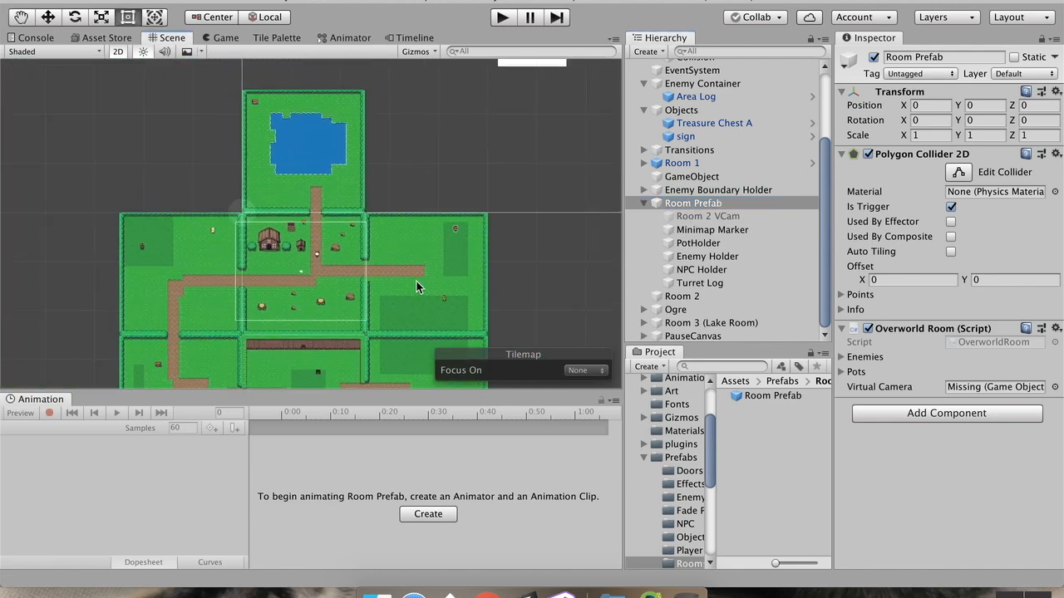
{"action": "scroll", "coordinate": [438, 228], "scroll_direction": "up", "scroll_amount": 3}
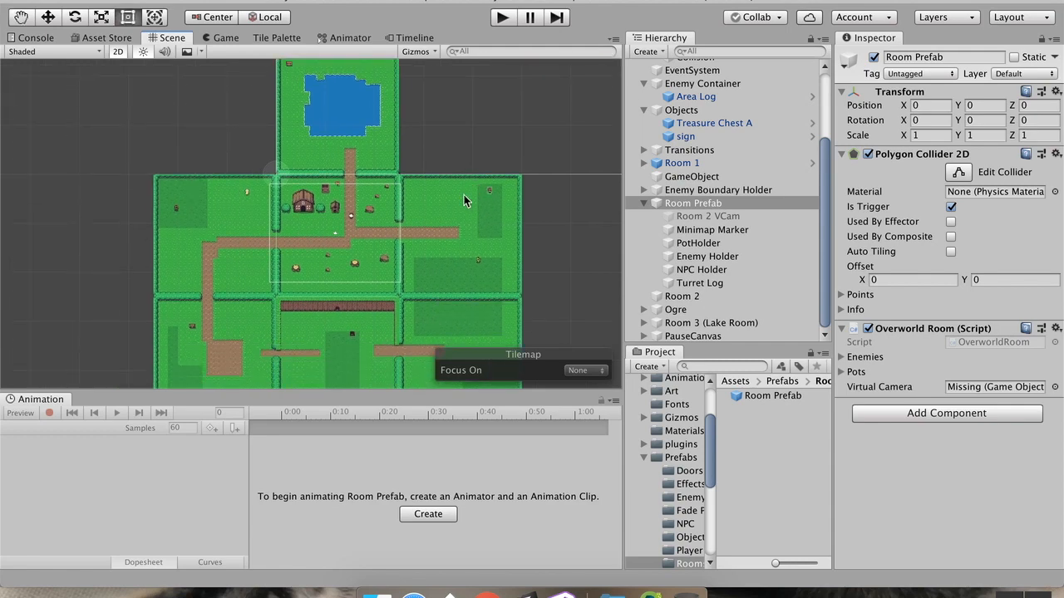
{"action": "middle_click_drag", "start_coordinate": [454, 200], "coordinate": [458, 210]}
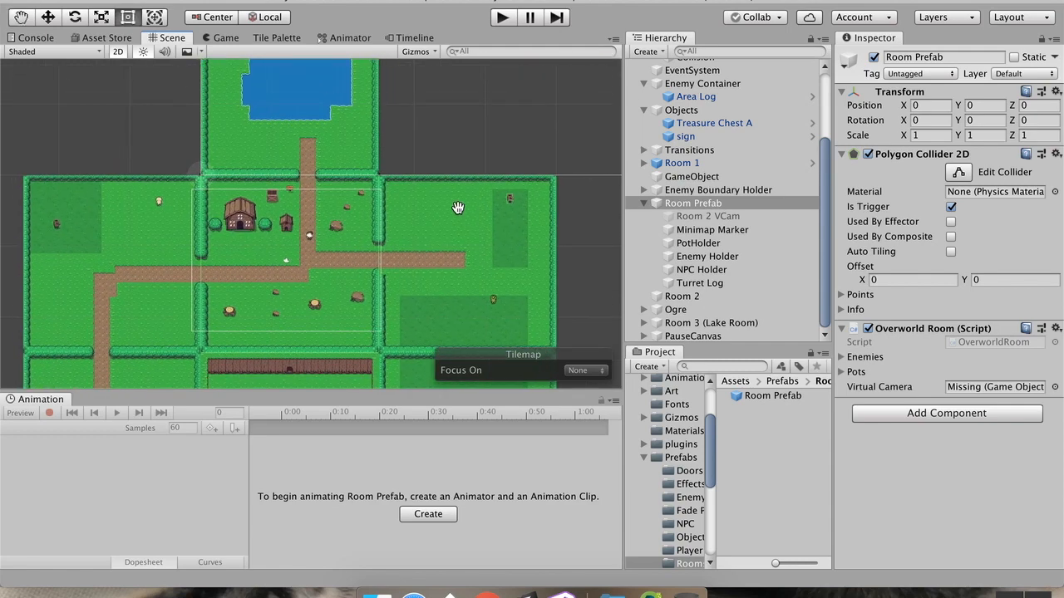
{"action": "left_click", "coordinate": [645, 205]}
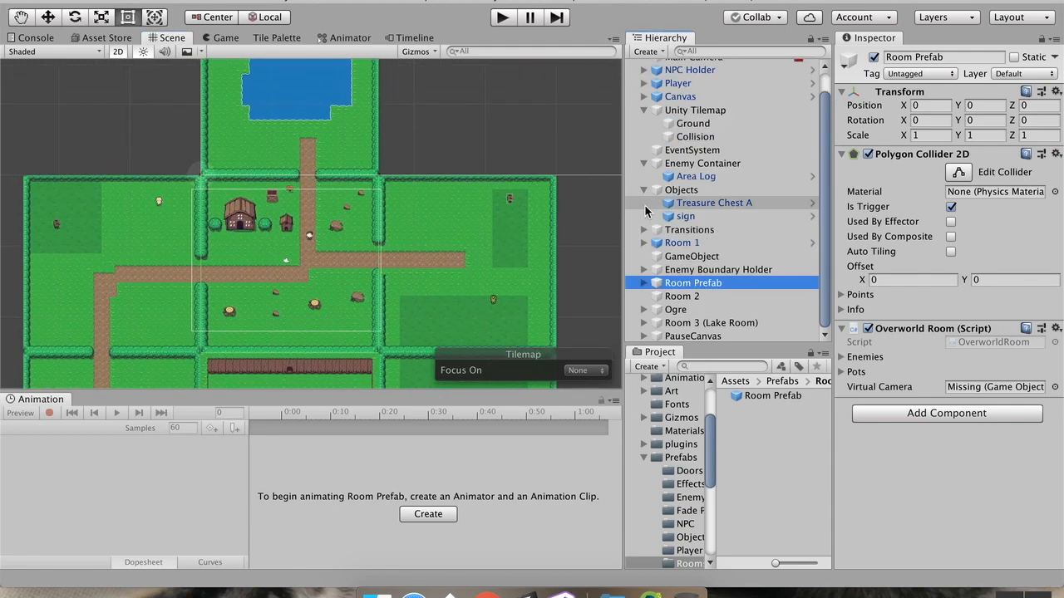
{"action": "left_click", "coordinate": [682, 299]}
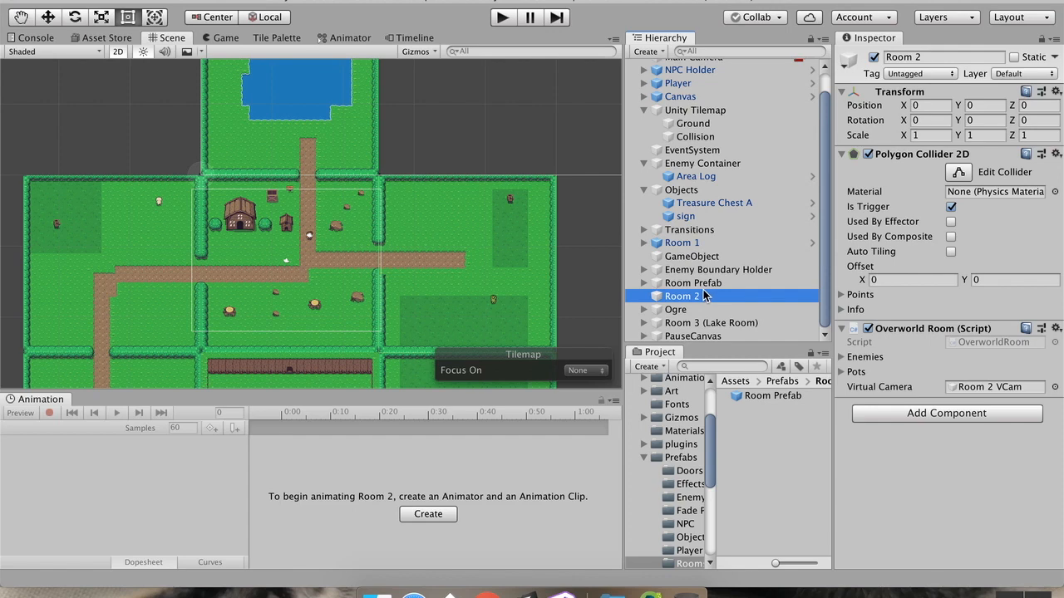
{"action": "left_click", "coordinate": [645, 283]}
{"action": "left_click", "coordinate": [722, 283]}
{"action": "scroll", "coordinate": [725, 284], "scroll_direction": "down", "scroll_amount": 5}
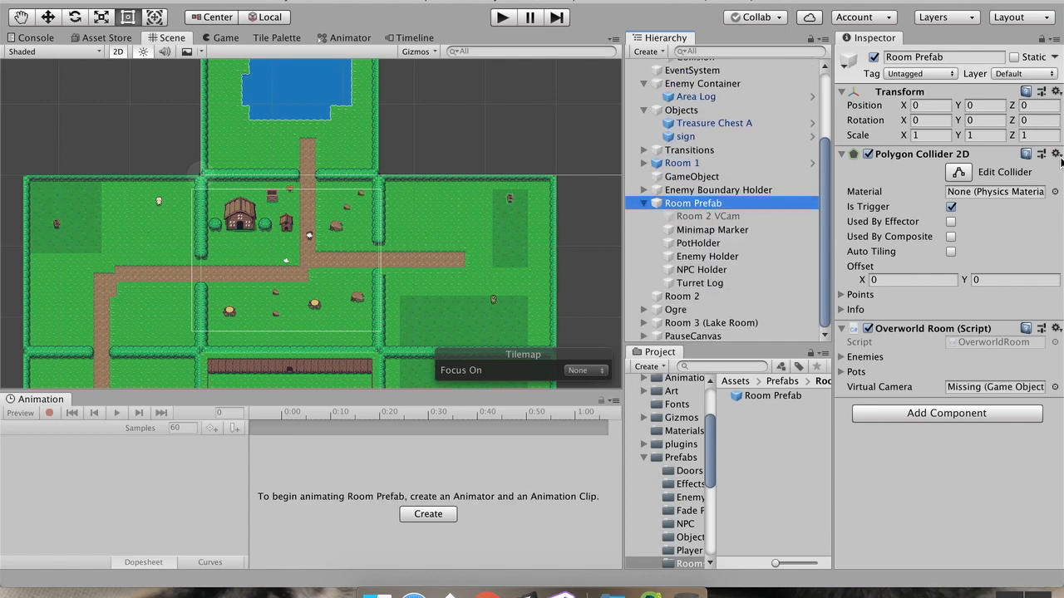
Step: Copy the Polygon Collider 2D of Room 2, paste its values onto Room Prefab's collider, and check the resulting points
{"action": "left_click", "coordinate": [711, 297]}
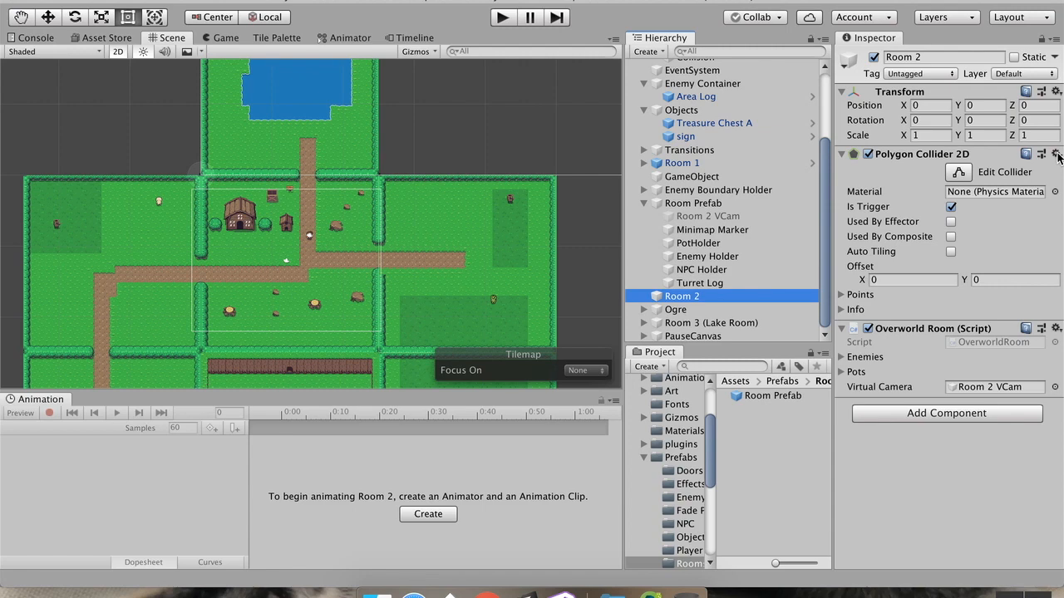
{"action": "left_click", "coordinate": [841, 296]}
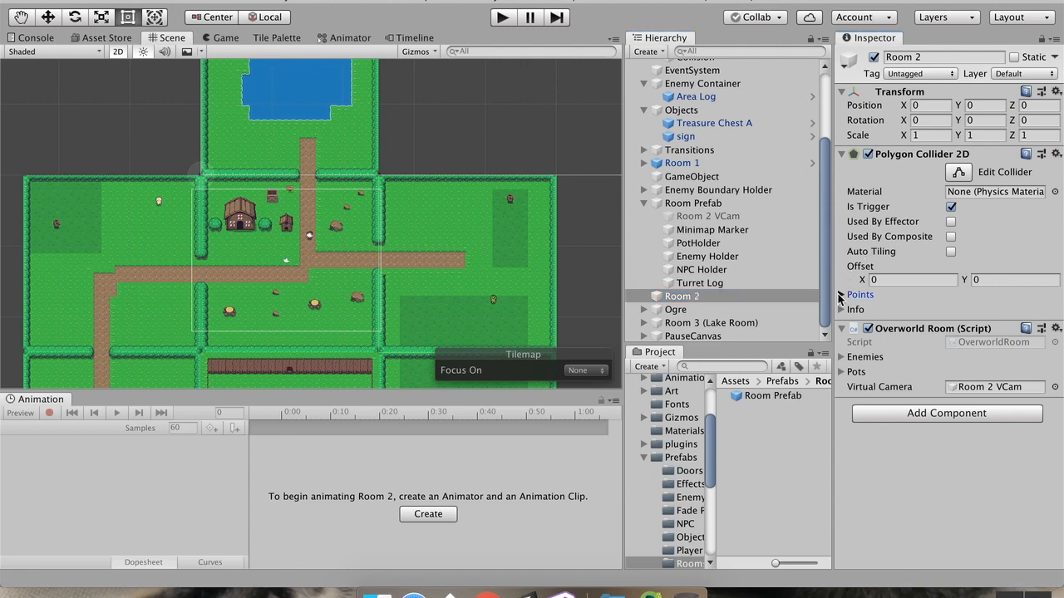
{"action": "left_click", "coordinate": [841, 295]}
{"action": "left_click", "coordinate": [1055, 155]}
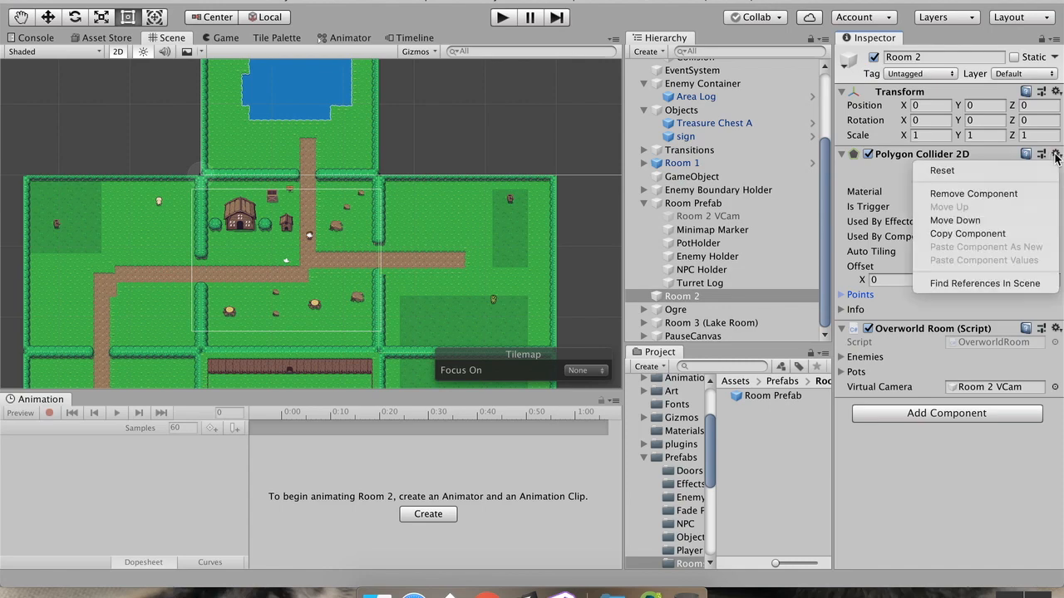
{"action": "left_click", "coordinate": [1035, 234]}
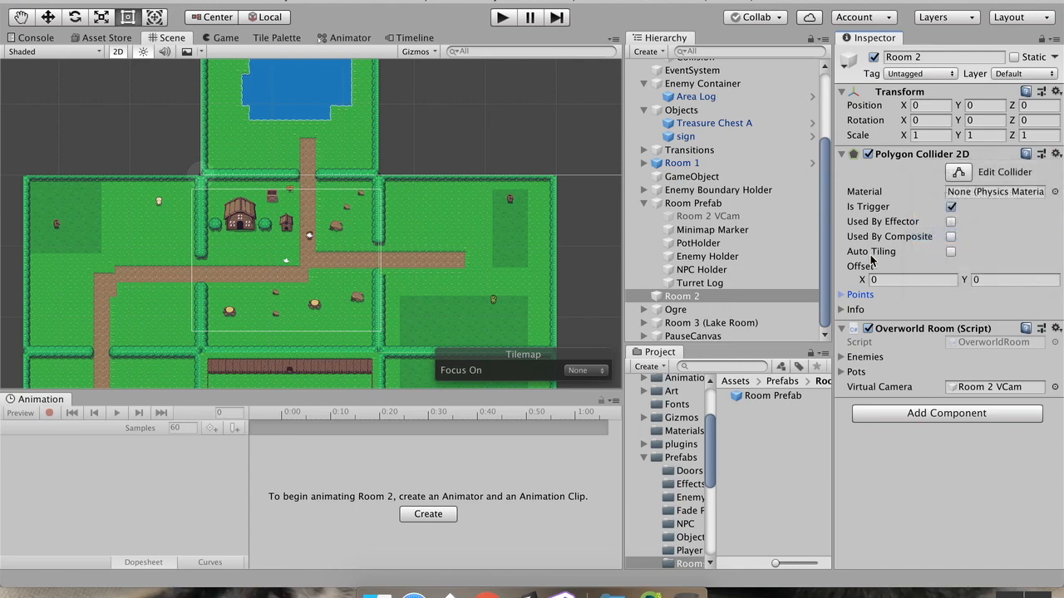
{"action": "left_click", "coordinate": [746, 204]}
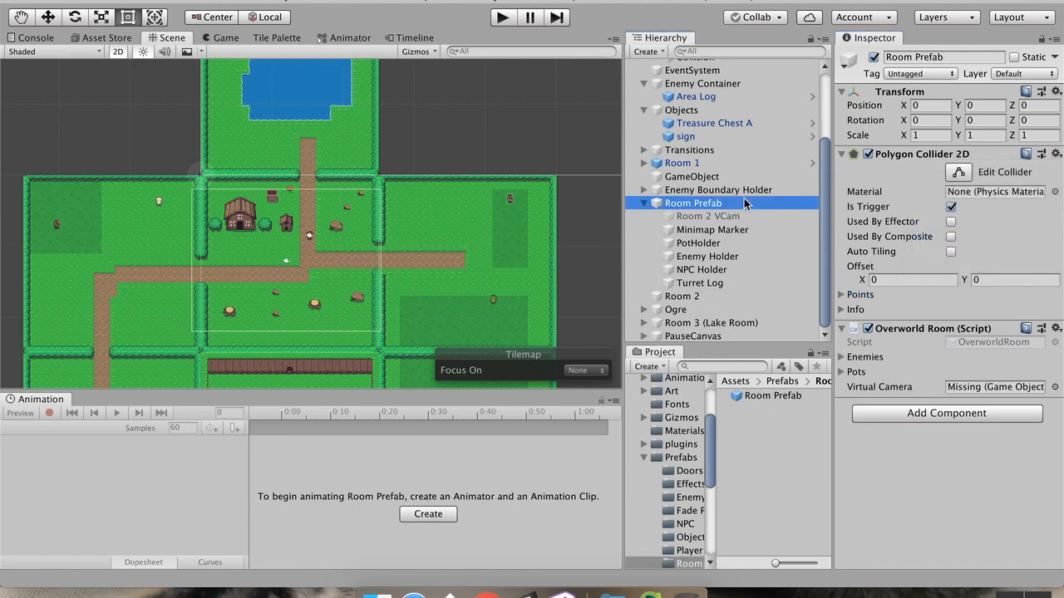
{"action": "left_click", "coordinate": [1057, 156]}
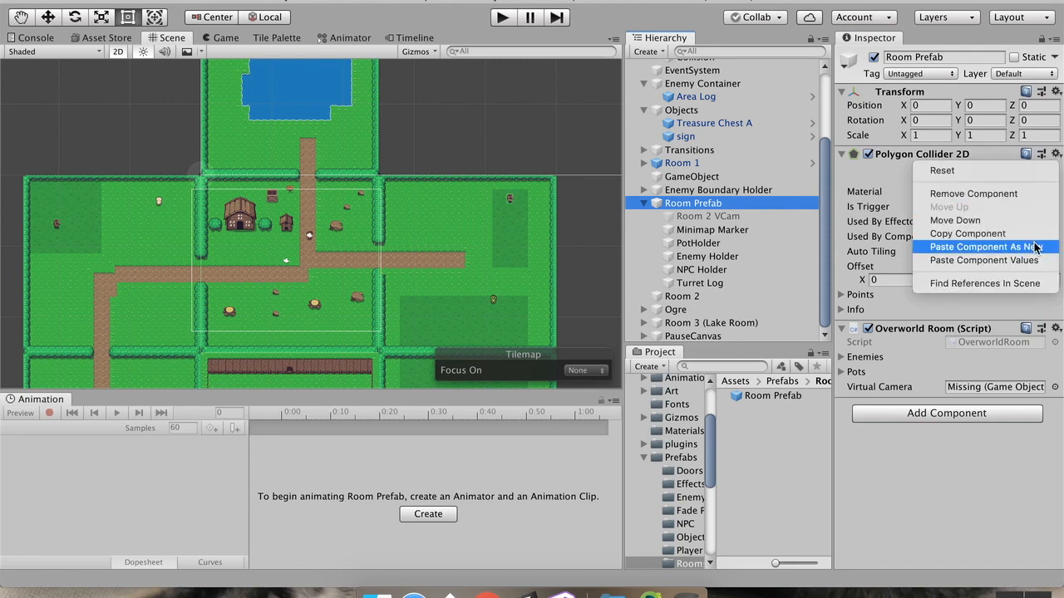
{"action": "left_click", "coordinate": [922, 260]}
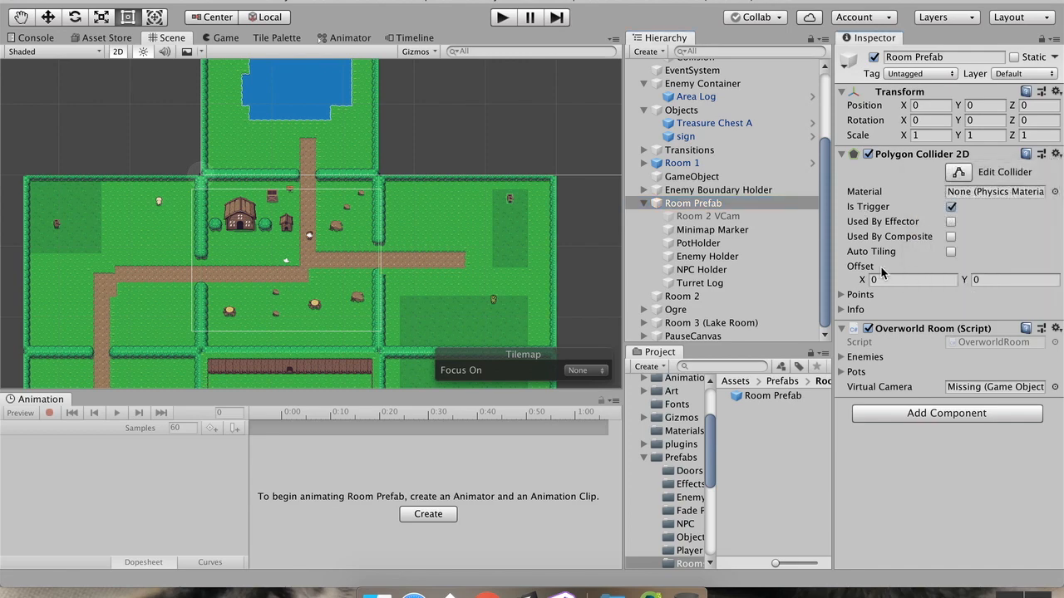
{"action": "left_click", "coordinate": [840, 295]}
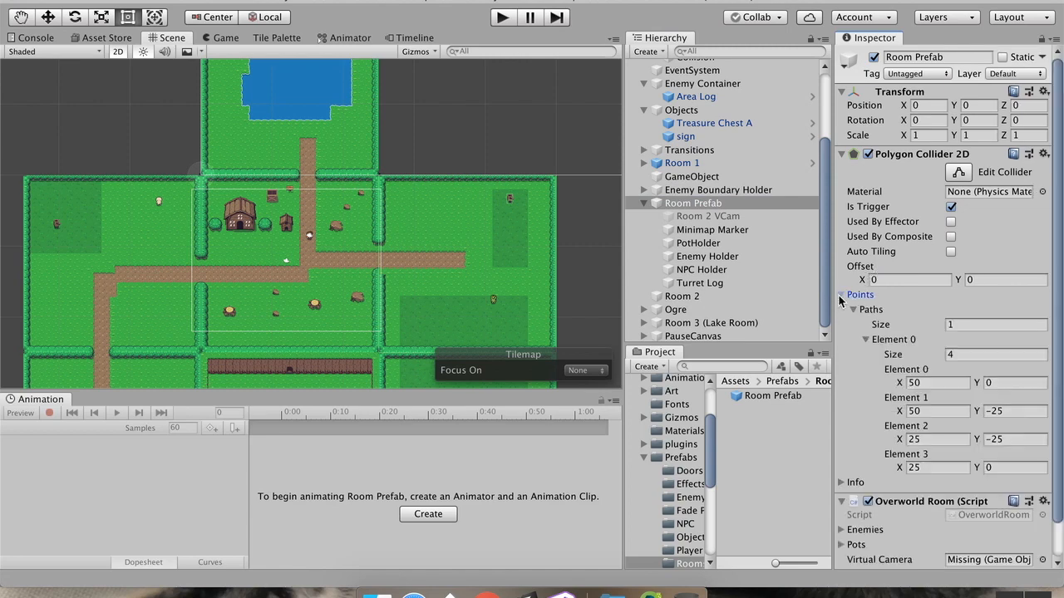
{"action": "left_click", "coordinate": [840, 296]}
{"action": "left_click", "coordinate": [961, 175]}
{"action": "left_click", "coordinate": [964, 176]}
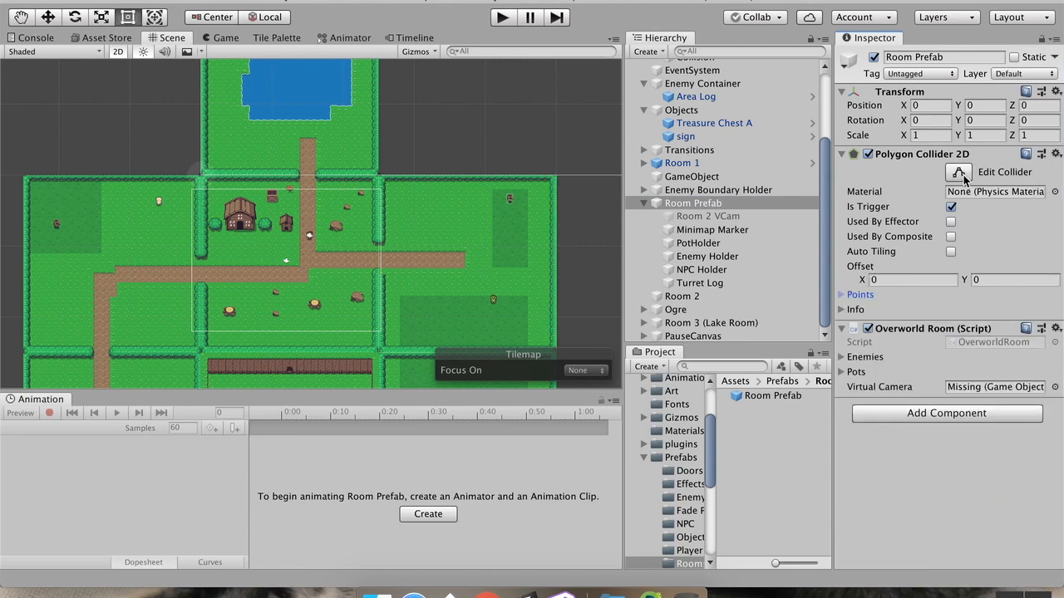
Step: Rename the unpacked Room Prefab object in the scene as Room 2
{"action": "left_click", "coordinate": [707, 207]}
{"action": "left_click", "coordinate": [728, 206]}
{"action": "type", "text": "R"}
{"action": "key", "text": "Return"}
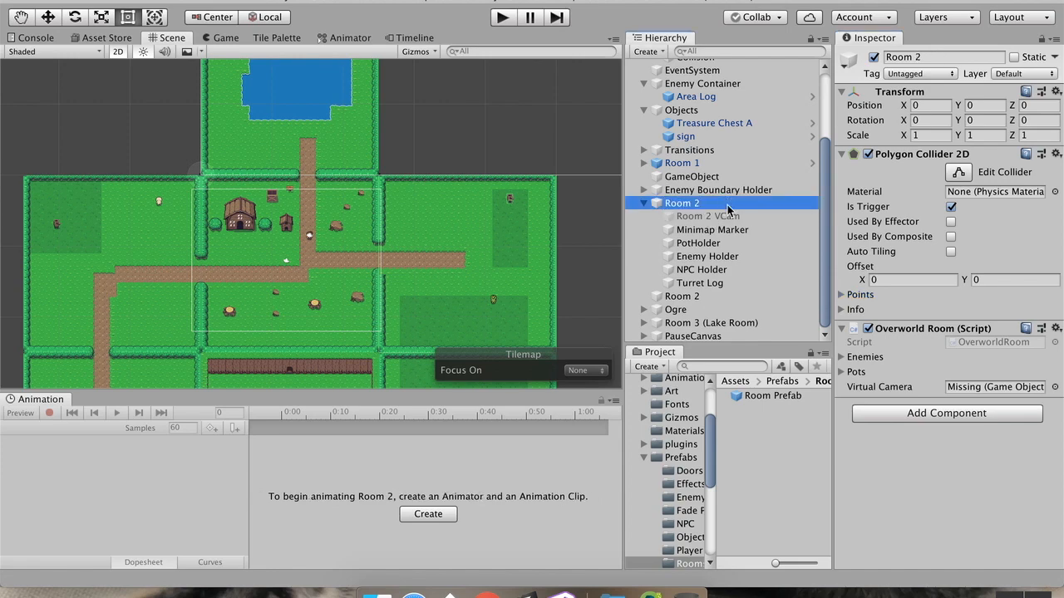
Step: Review Room 2 VCam's confiner settings and assign Room 2 VCam as the Virtual Camera of the new Room 2's Overworld Room script
{"action": "left_click", "coordinate": [731, 216]}
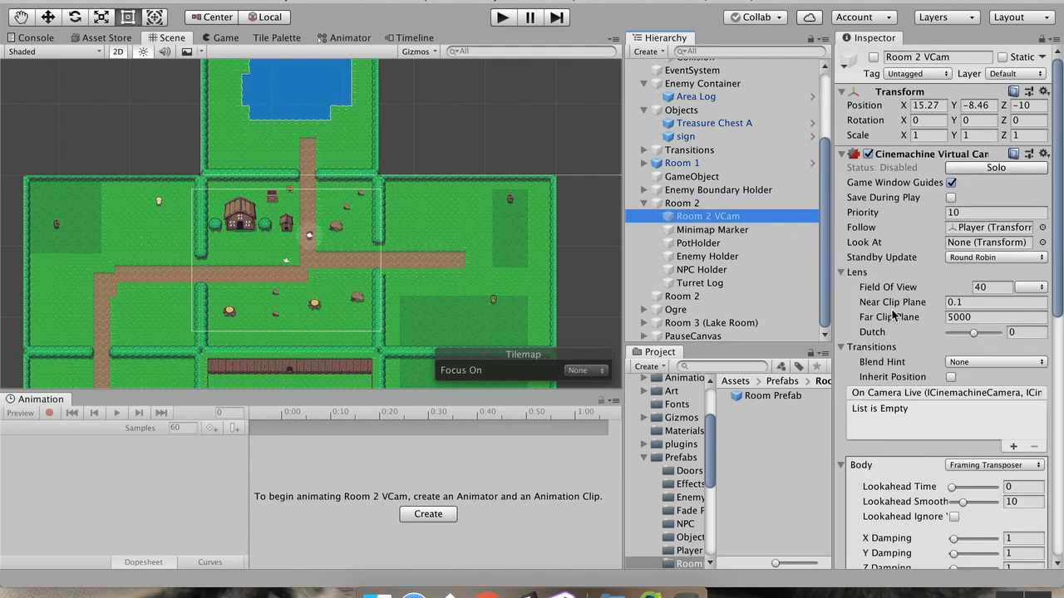
{"action": "scroll", "coordinate": [935, 329], "scroll_direction": "down", "scroll_amount": 10}
{"action": "scroll", "coordinate": [935, 328], "scroll_direction": "down", "scroll_amount": 5}
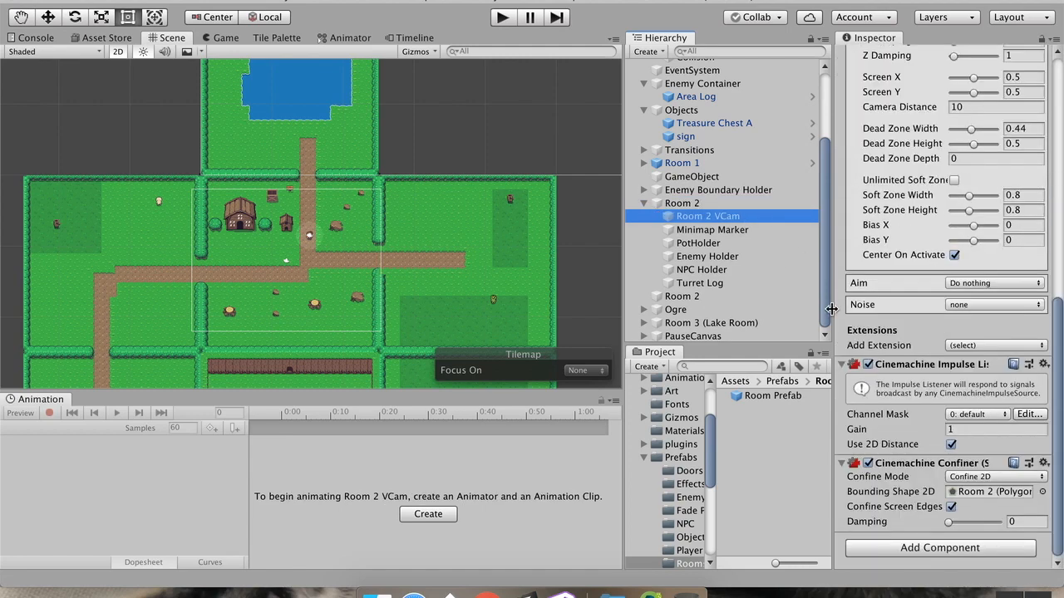
{"action": "left_click", "coordinate": [712, 204]}
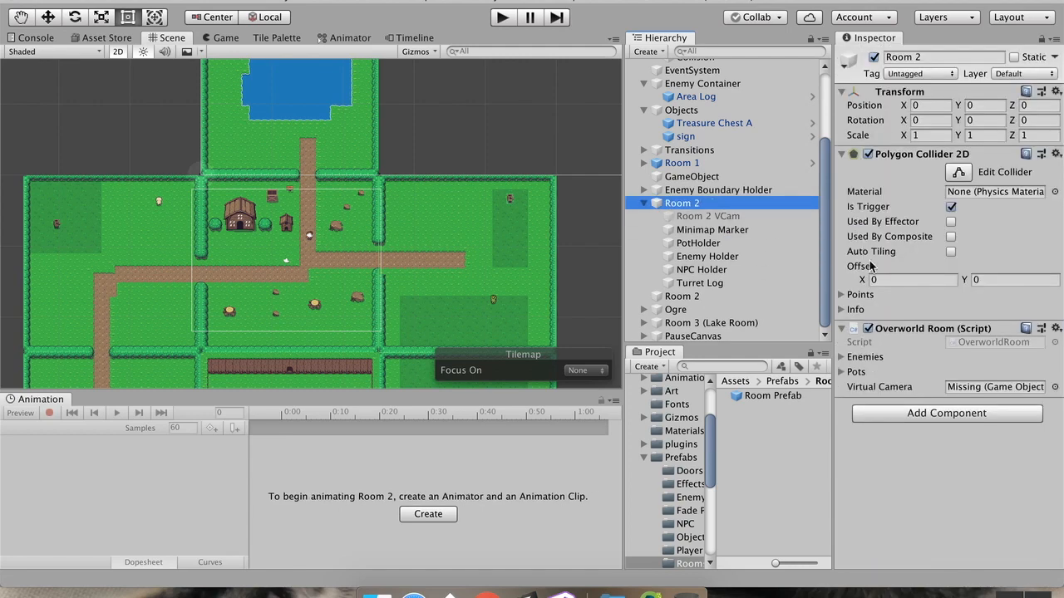
{"action": "left_click_drag", "start_coordinate": [732, 218], "coordinate": [969, 392]}
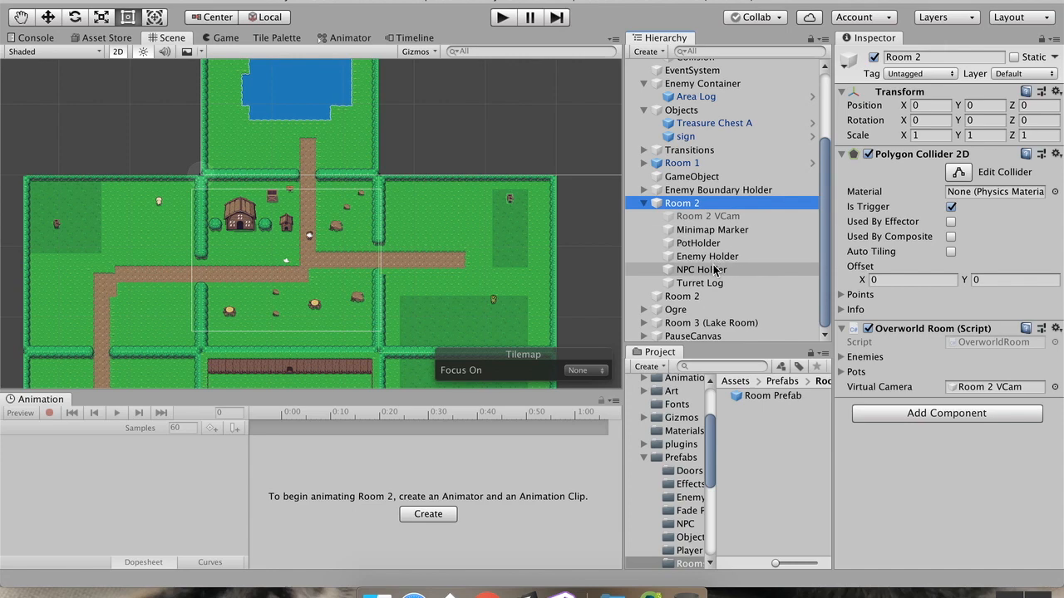
Step: Make Turret Log and Ogre children of the new Room 2's Enemy Holder
{"action": "left_click_drag", "start_coordinate": [715, 285], "coordinate": [709, 257]}
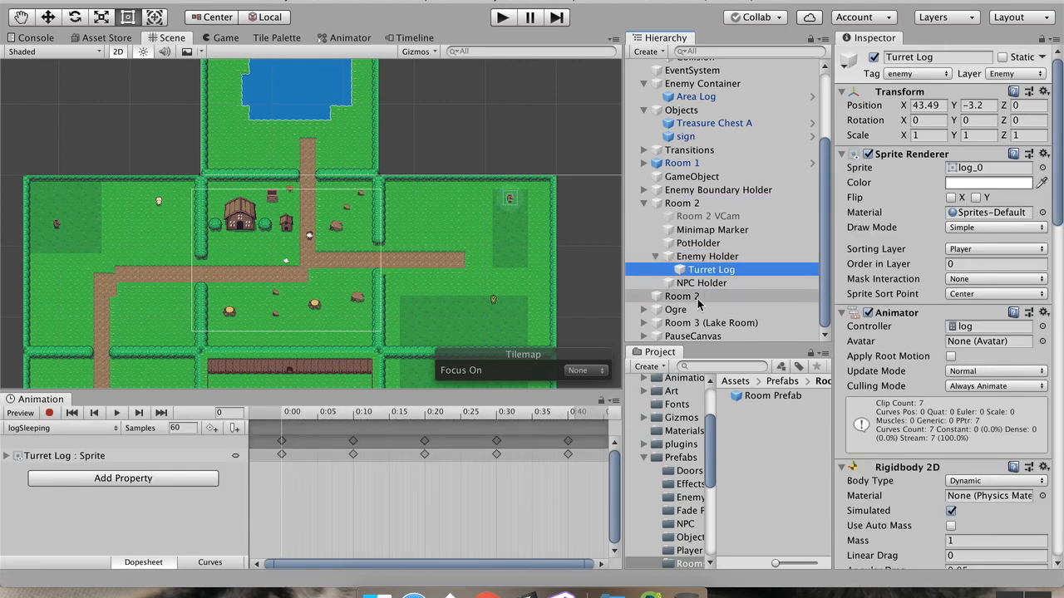
{"action": "left_click", "coordinate": [650, 310]}
{"action": "left_click", "coordinate": [645, 310]}
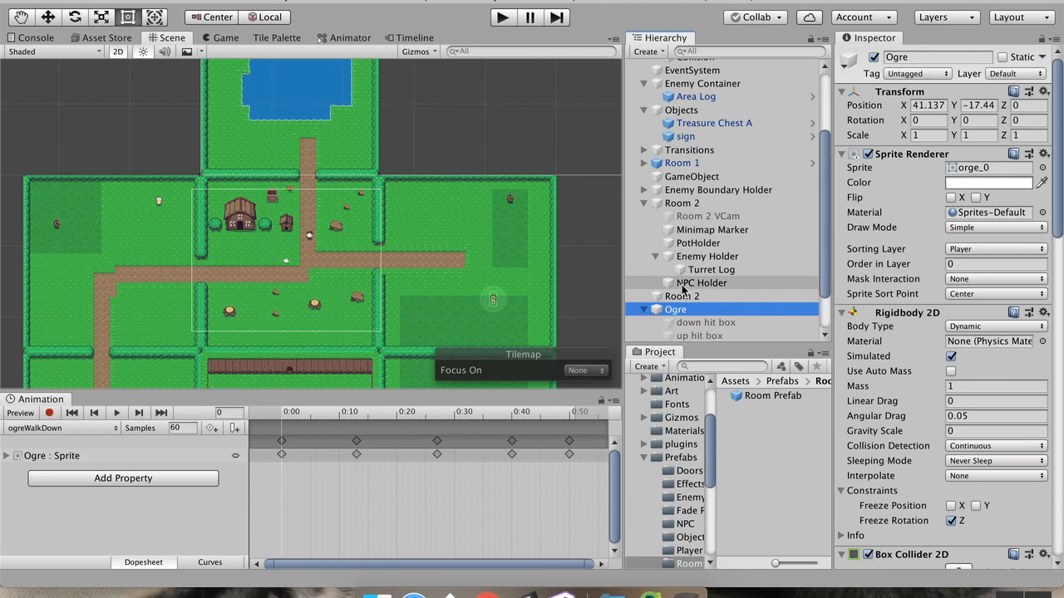
{"action": "left_click_drag", "start_coordinate": [680, 260], "coordinate": [709, 204]}
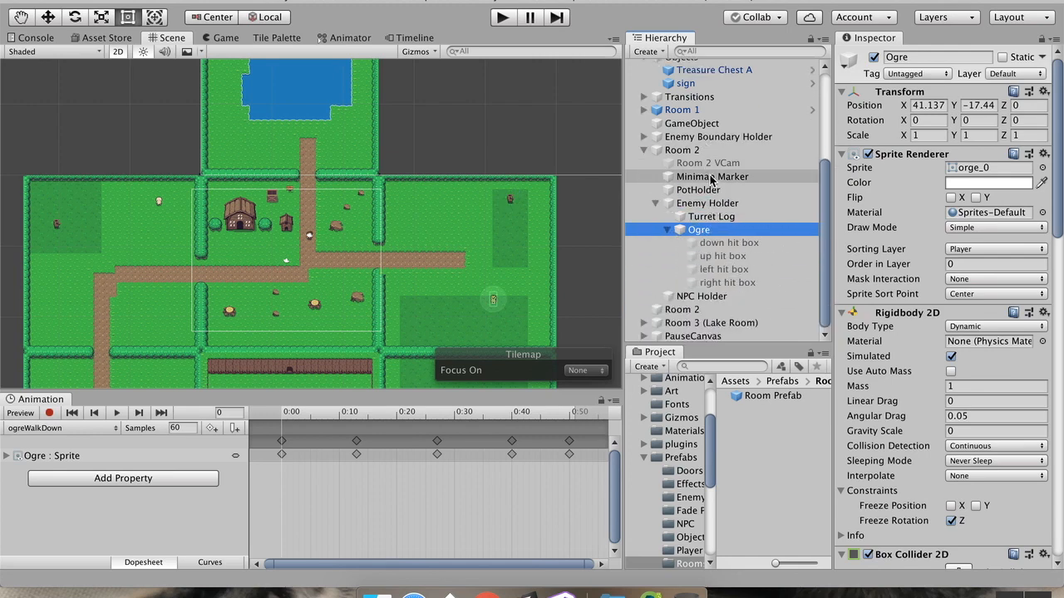
{"action": "left_click", "coordinate": [668, 229]}
Step: Set the new Room 2's Enemies array size to 2 and assign Turret Log to Element 0 and Ogre to Element 1
{"action": "left_click", "coordinate": [681, 202]}
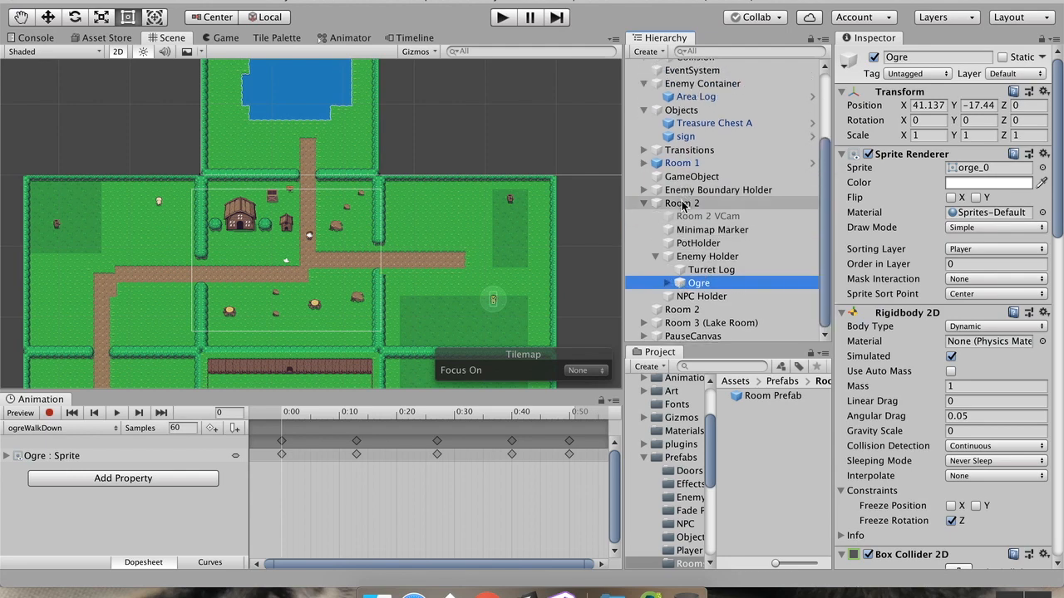
{"action": "left_click", "coordinate": [861, 357]}
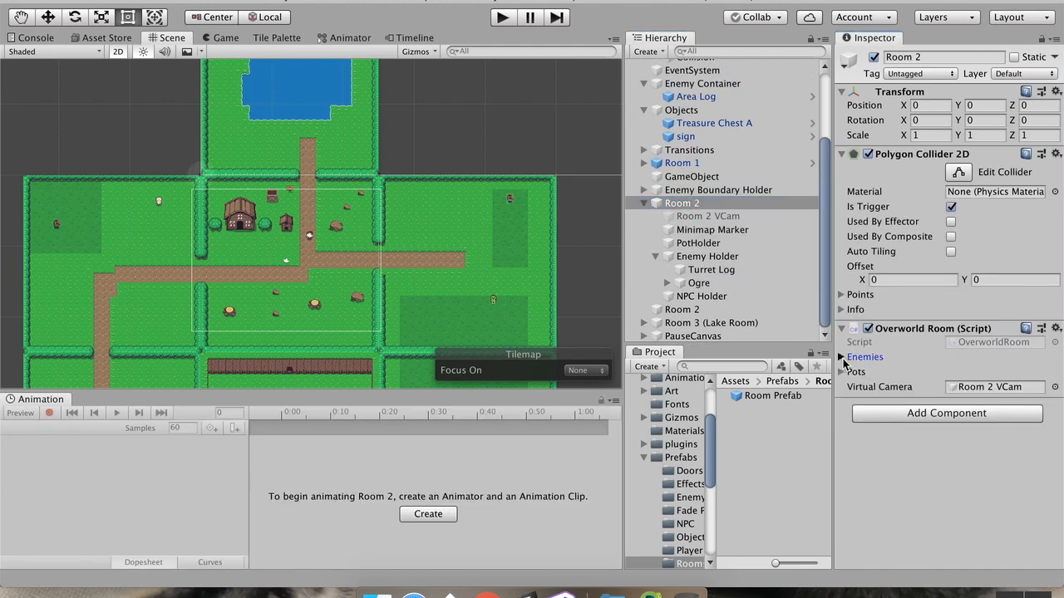
{"action": "left_click", "coordinate": [964, 371]}
{"action": "key", "text": "Return"}
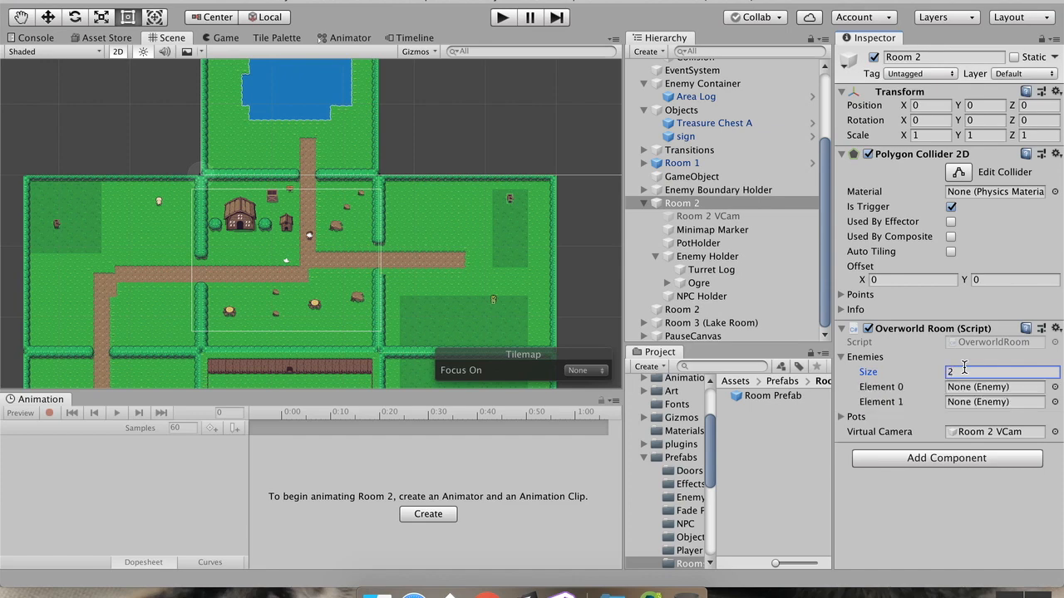
{"action": "left_click_drag", "start_coordinate": [711, 272], "coordinate": [964, 387]}
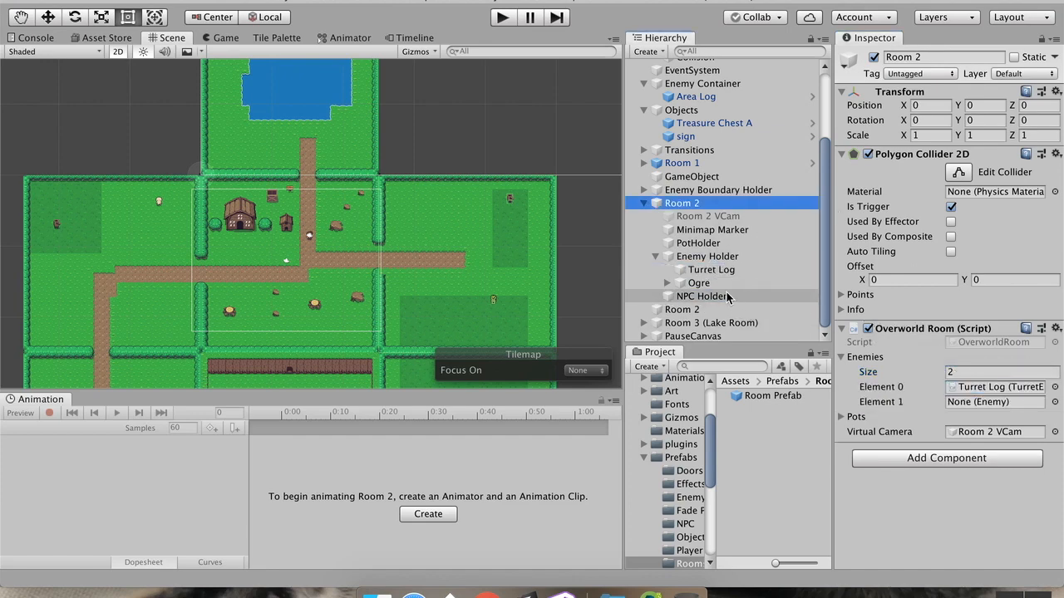
{"action": "left_click_drag", "start_coordinate": [699, 283], "coordinate": [972, 405]}
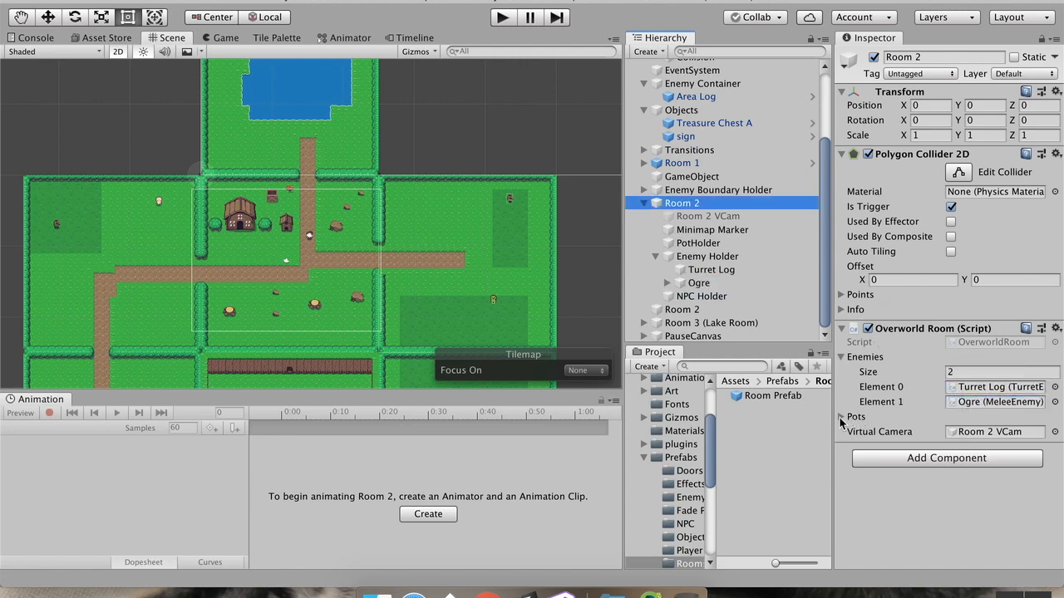
Step: Collapse the new Room 2's hierarchy and rename the object as "Room 2 (Turret and Ogre"
{"action": "left_click", "coordinate": [655, 256]}
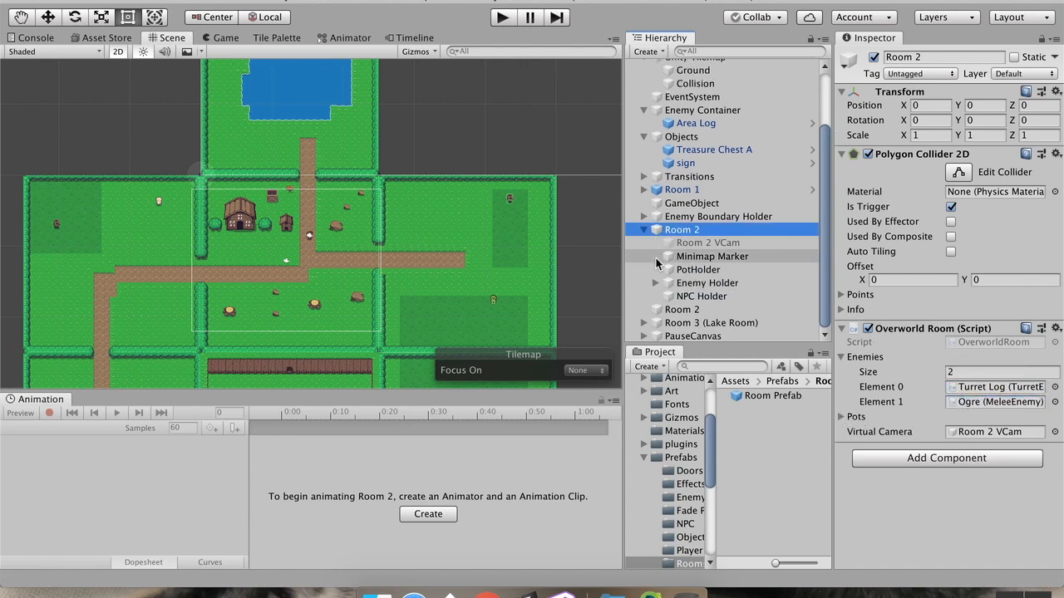
{"action": "left_click", "coordinate": [645, 230]}
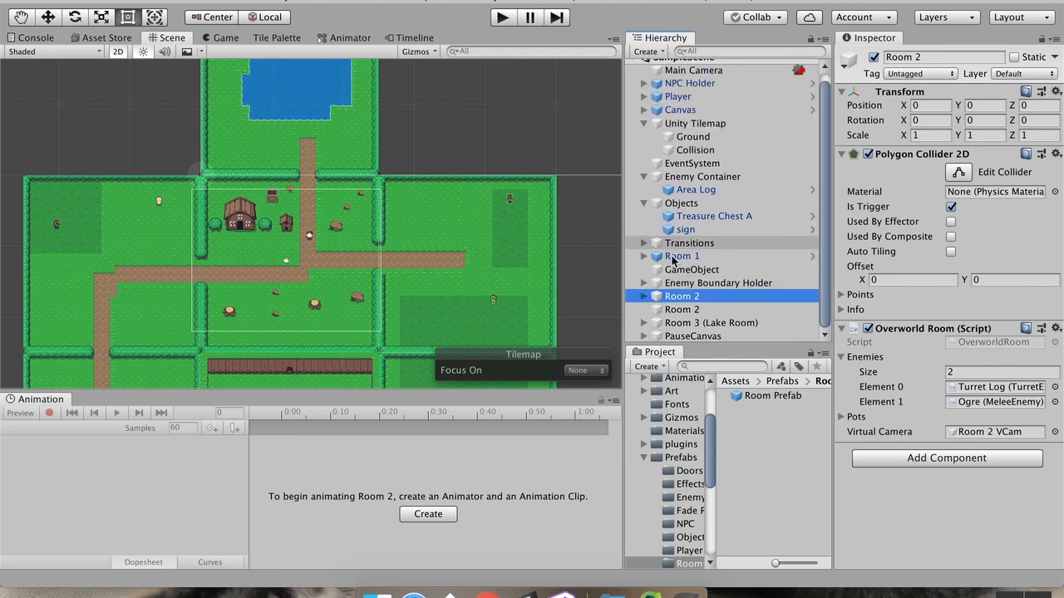
{"action": "middle_click_drag", "start_coordinate": [338, 252], "coordinate": [342, 298]}
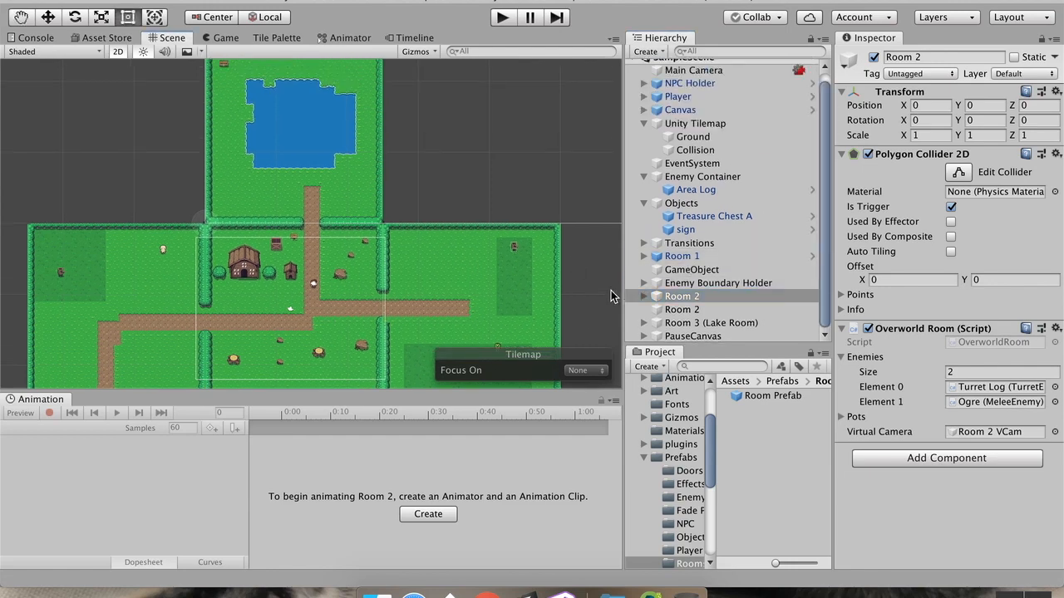
{"action": "left_click", "coordinate": [727, 301]}
{"action": "left_click", "coordinate": [727, 298]}
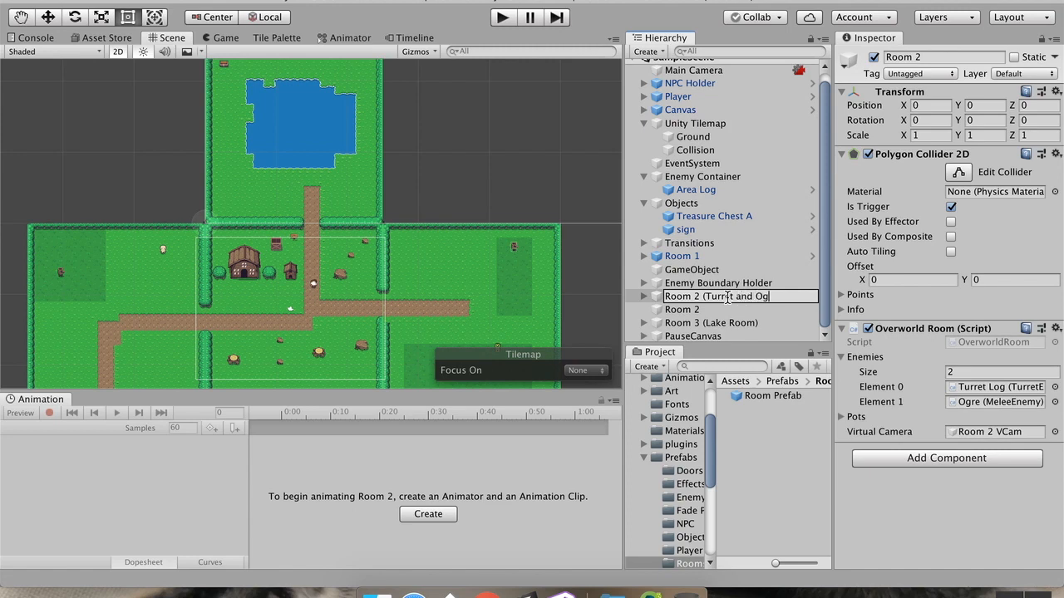
{"action": "key", "text": "Return"}
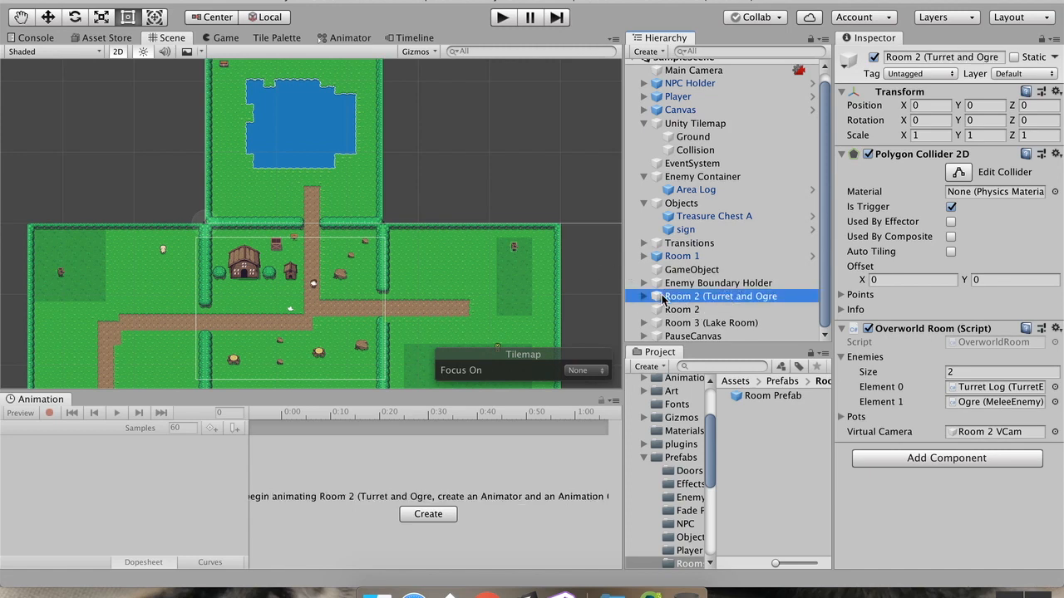
Step: Expand Room 3 (Lake Room) and add a Room Prefab instance to the scene just above it
{"action": "left_click", "coordinate": [687, 323]}
{"action": "middle_click_drag", "start_coordinate": [509, 206], "coordinate": [528, 229]}
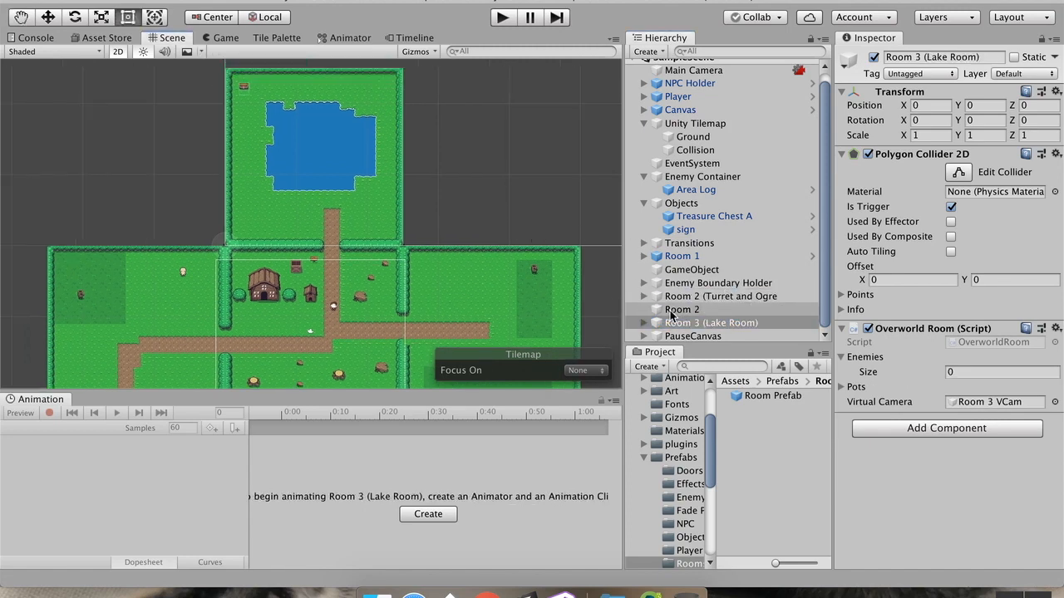
{"action": "left_click", "coordinate": [648, 324]}
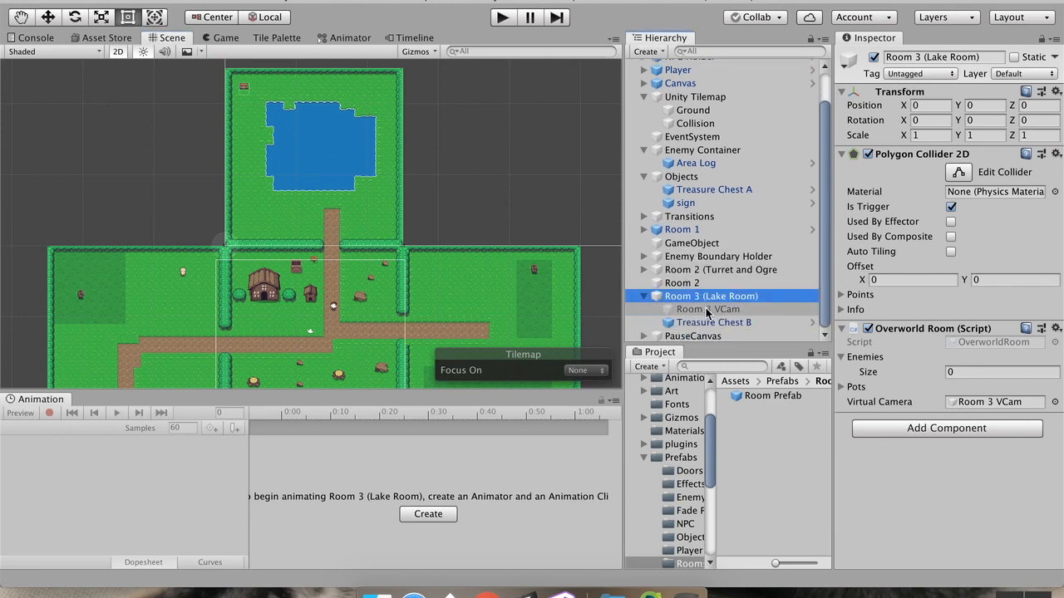
{"action": "left_click_drag", "start_coordinate": [765, 395], "coordinate": [694, 290]}
Step: Copy the Polygon Collider 2D of Room 3 (Lake Room) and paste its values onto the new Room Prefab's Polygon Collider 2D
{"action": "left_click", "coordinate": [698, 309]}
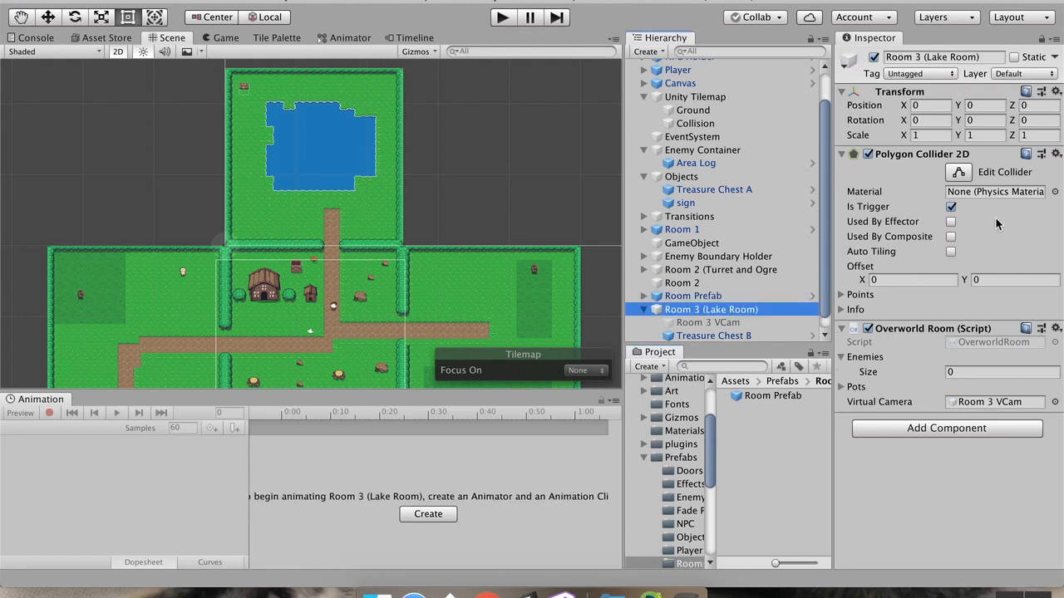
{"action": "left_click", "coordinate": [1056, 155]}
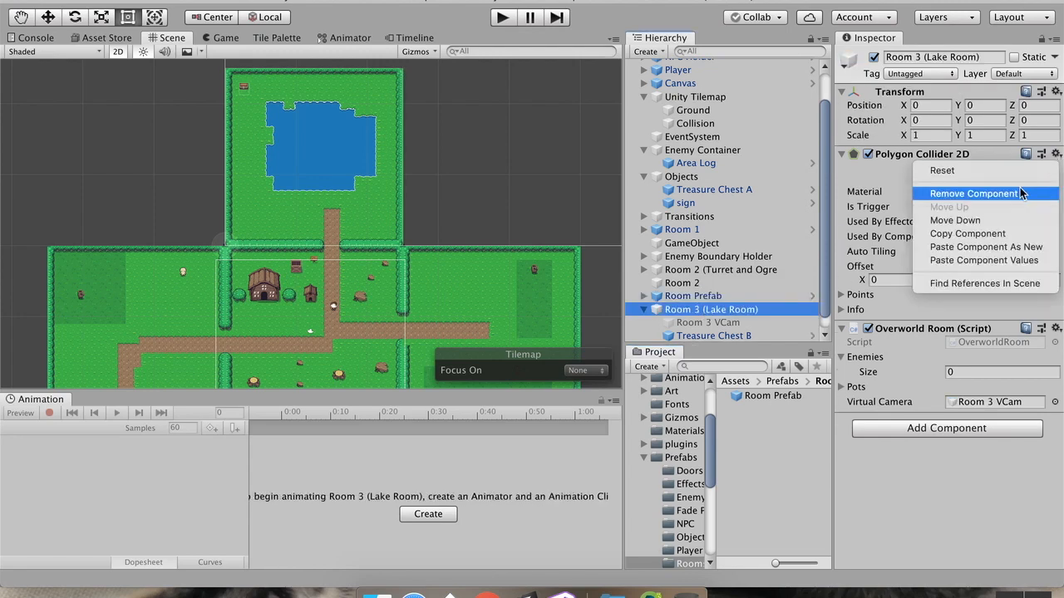
{"action": "left_click", "coordinate": [1001, 234]}
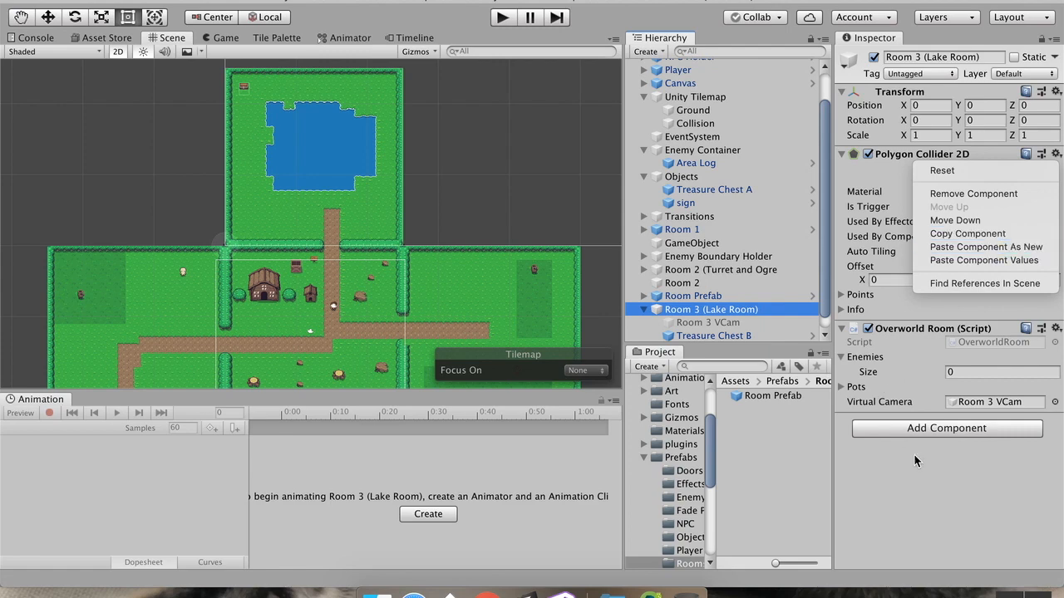
{"action": "left_click", "coordinate": [1054, 154]}
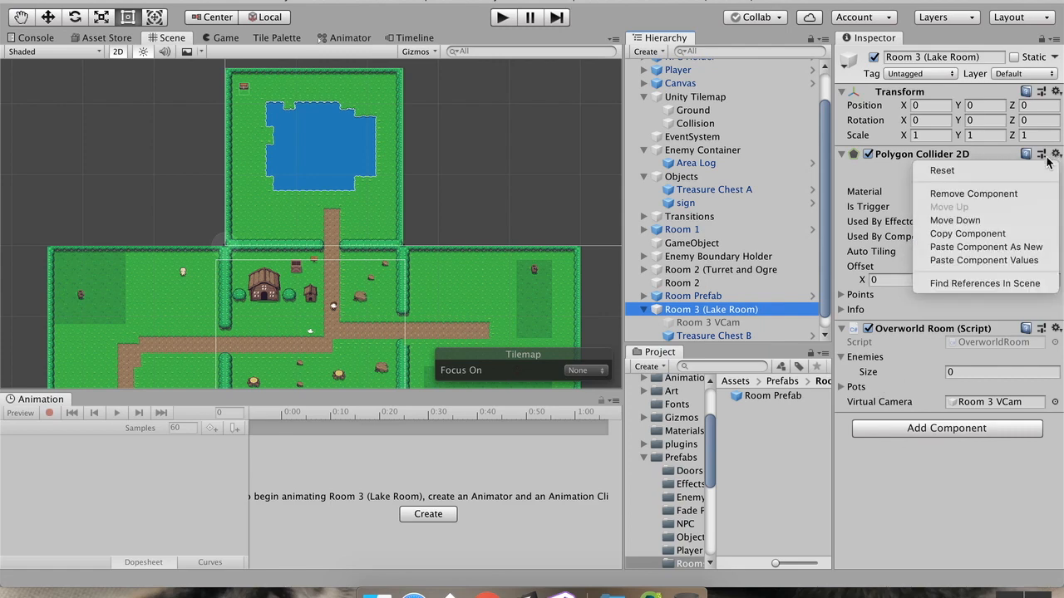
{"action": "left_click", "coordinate": [1004, 235]}
{"action": "left_click", "coordinate": [698, 296]}
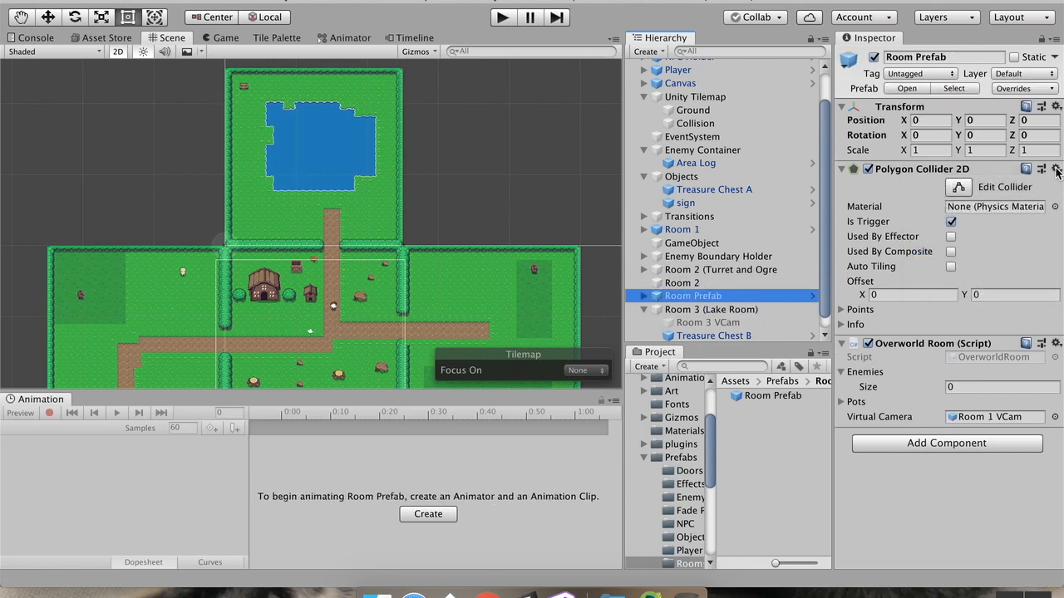
{"action": "left_click", "coordinate": [1057, 170]}
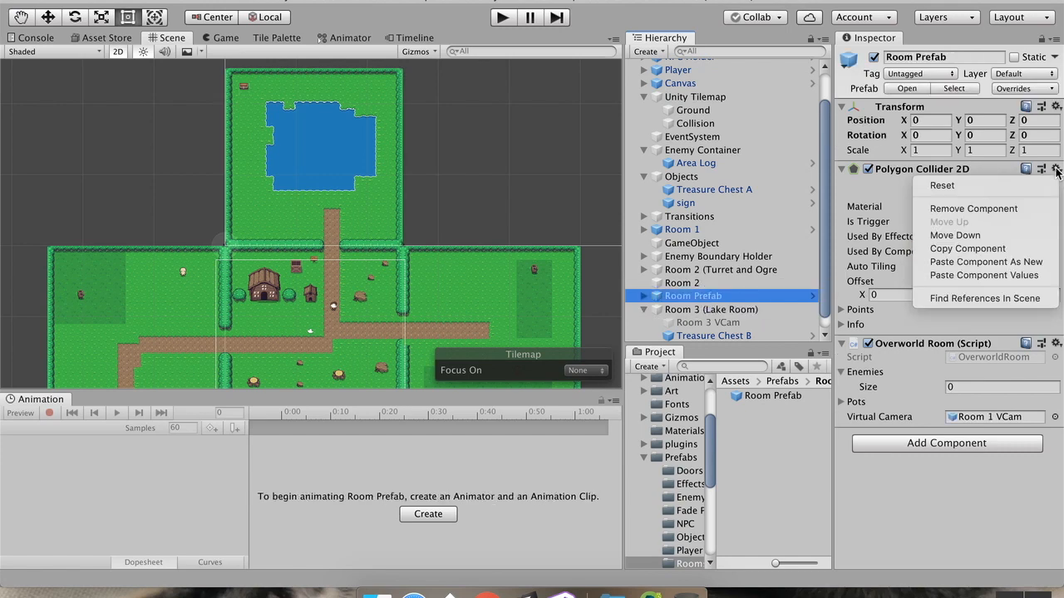
{"action": "left_click", "coordinate": [1022, 277]}
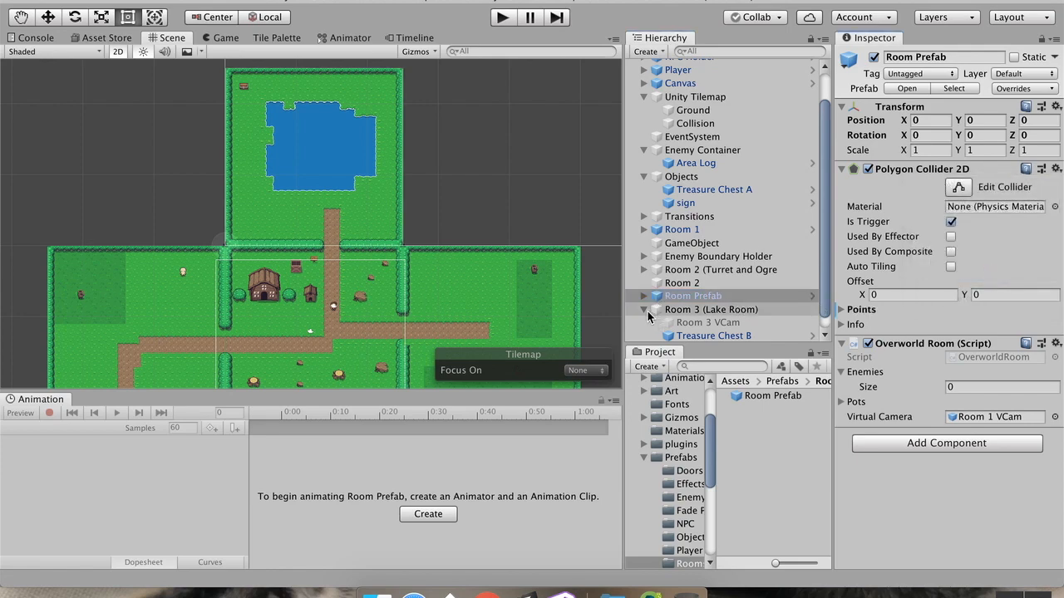
Step: Expand the new Room Prefab and move Treasure Chest B from Room 3 (Lake Room) into it
{"action": "scroll", "coordinate": [670, 304], "scroll_direction": "down", "scroll_amount": 1}
{"action": "left_click", "coordinate": [644, 283]}
{"action": "scroll", "coordinate": [686, 282], "scroll_direction": "down", "scroll_amount": 4}
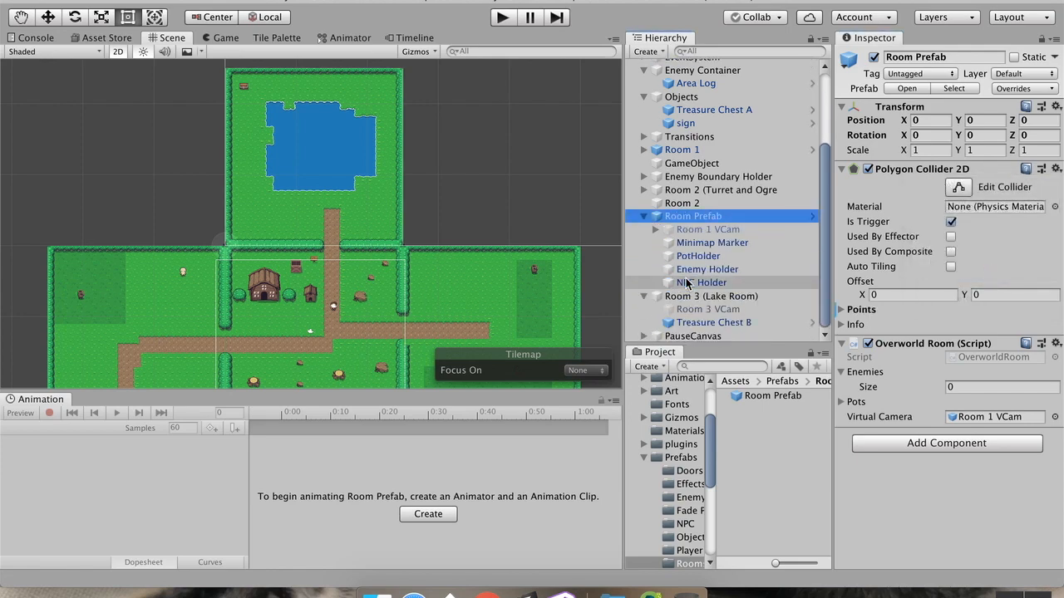
{"action": "left_click_drag", "start_coordinate": [737, 324], "coordinate": [707, 287]}
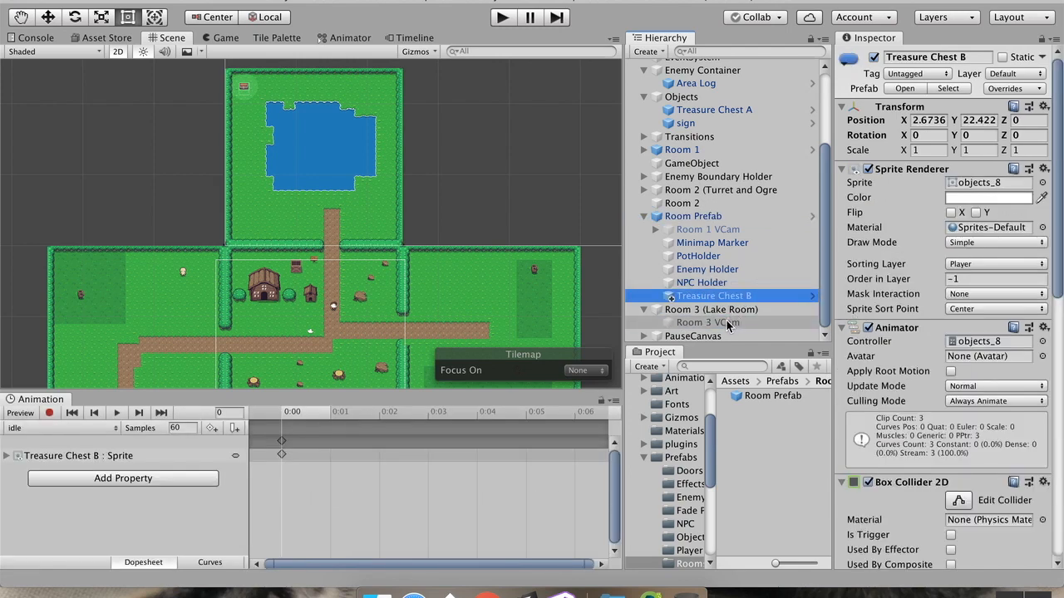
{"action": "mouse_move", "coordinate": [727, 324]}
{"action": "left_mouse_down"}
{"action": "mouse_move", "coordinate": [719, 224]}
{"action": "mouse_move", "coordinate": [724, 322]}
{"action": "left_mouse_up"}
Step: Assign the new Room Prefab's own Room 1 VCam as its Virtual Camera and set that camera's Confiner bounding shape to Room Prefab
{"action": "left_click", "coordinate": [702, 216]}
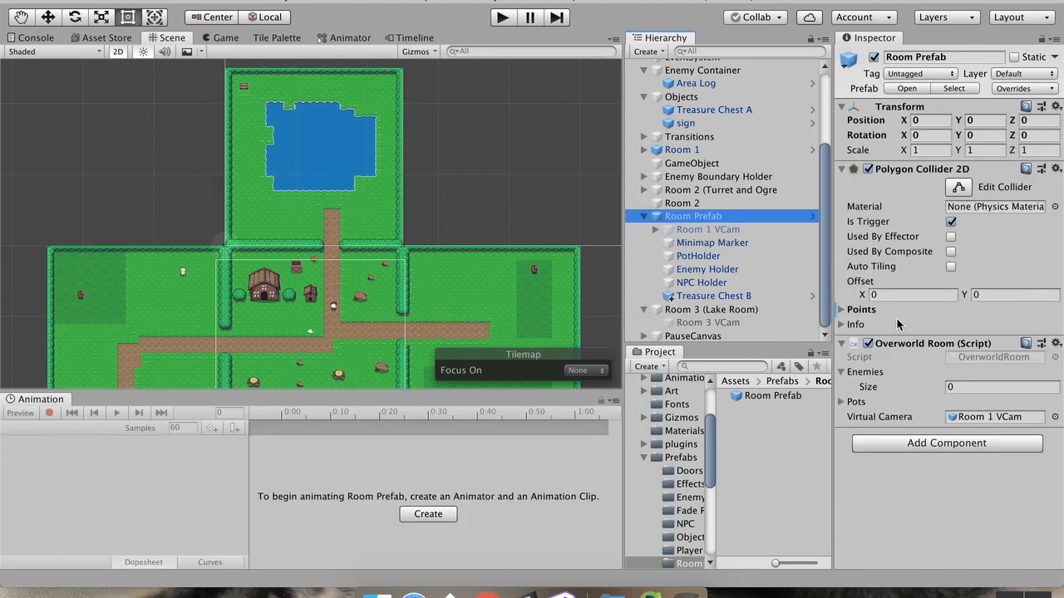
{"action": "left_click_drag", "start_coordinate": [707, 229], "coordinate": [979, 407]}
{"action": "left_click", "coordinate": [735, 230]}
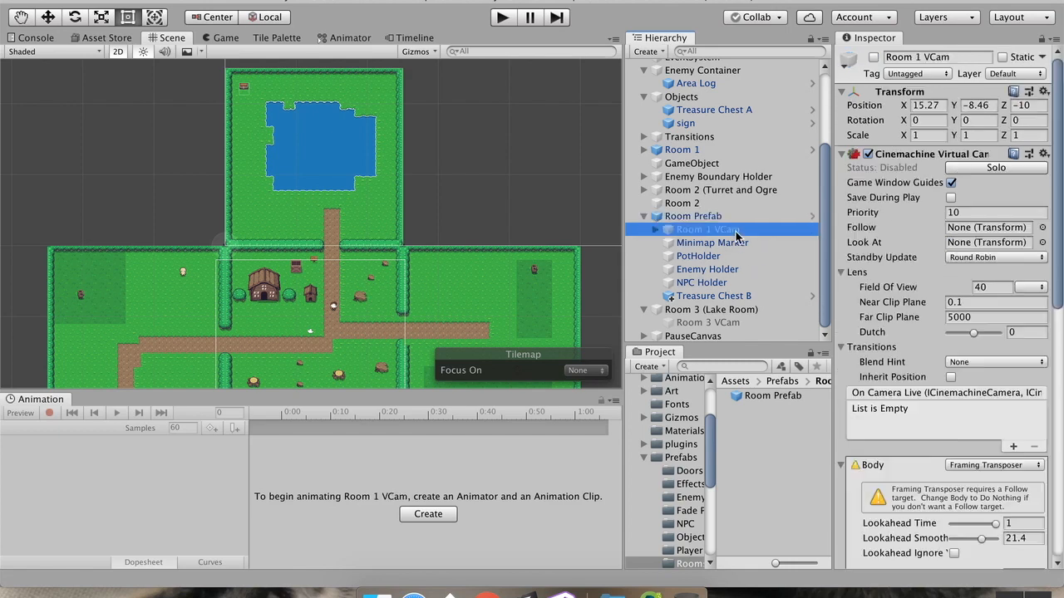
{"action": "scroll", "coordinate": [928, 316], "scroll_direction": "down", "scroll_amount": 10}
{"action": "scroll", "coordinate": [931, 318], "scroll_direction": "up", "scroll_amount": 4}
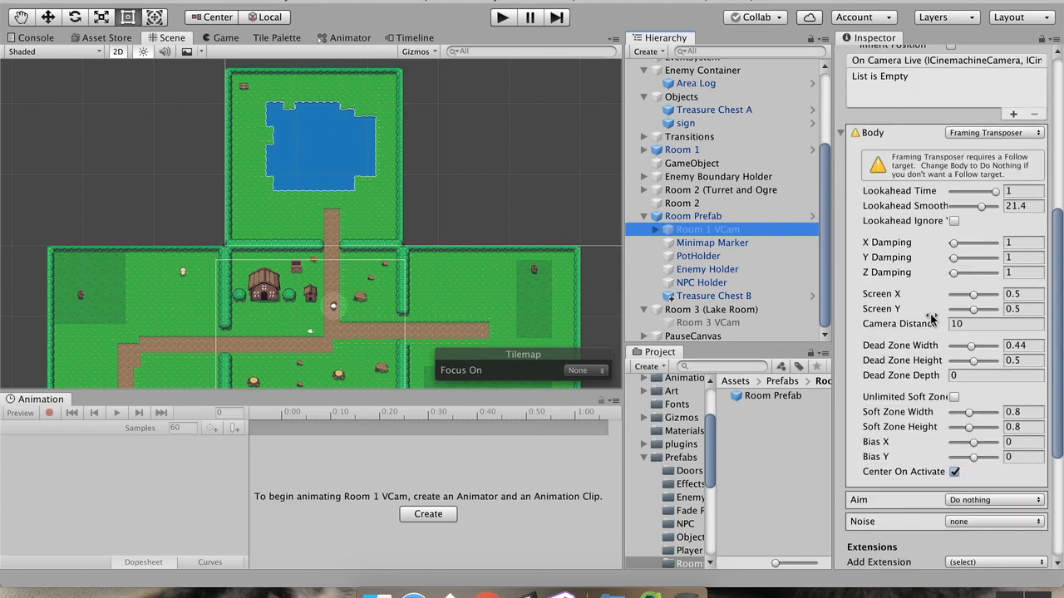
{"action": "scroll", "coordinate": [930, 318], "scroll_direction": "down", "scroll_amount": 5}
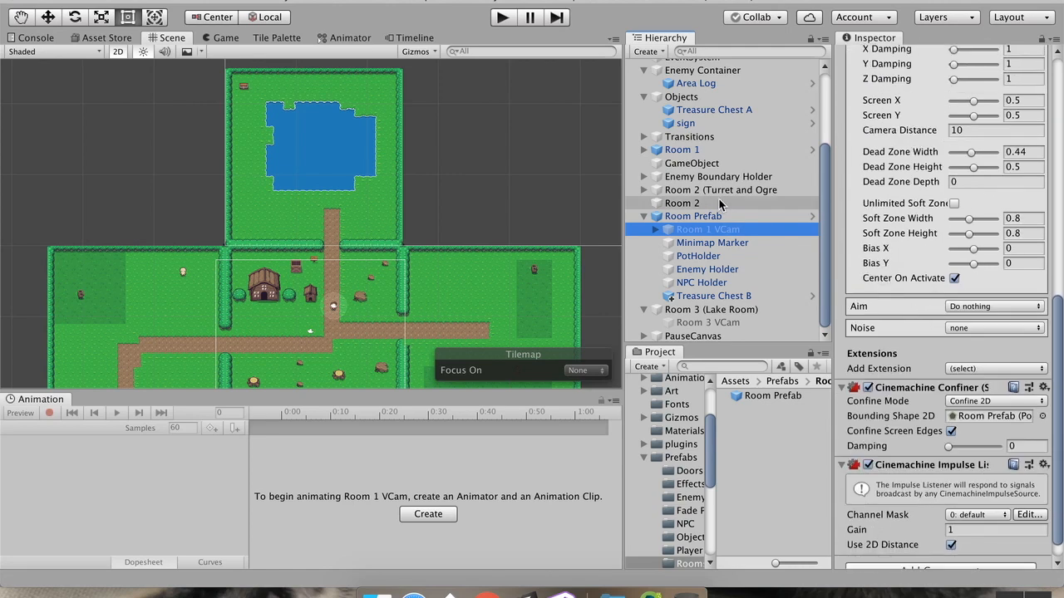
{"action": "left_click_drag", "start_coordinate": [688, 213], "coordinate": [970, 425]}
Step: Set the Follow target of the new Room Prefab's Room 1 VCam to Player
{"action": "scroll", "coordinate": [1001, 391], "scroll_direction": "up", "scroll_amount": 10}
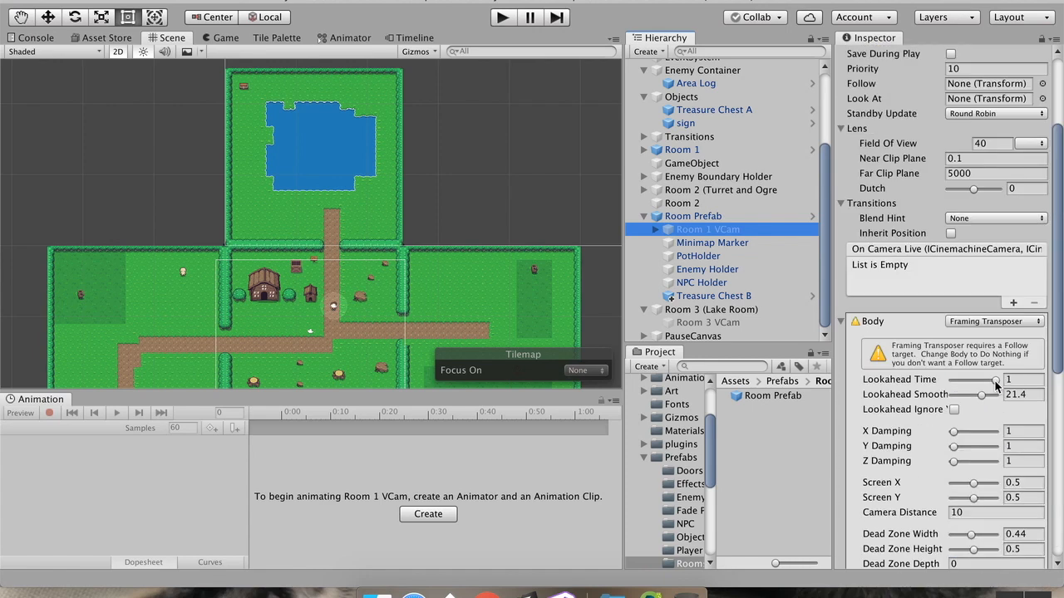
{"action": "scroll", "coordinate": [719, 137], "scroll_direction": "up", "scroll_amount": 5}
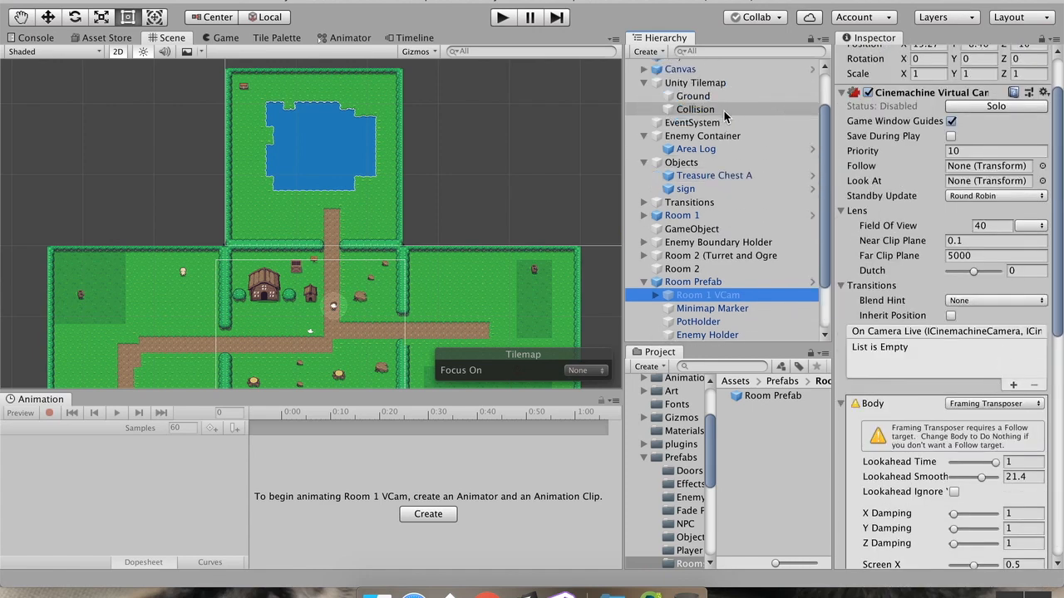
{"action": "left_click_drag", "start_coordinate": [684, 111], "coordinate": [989, 167]}
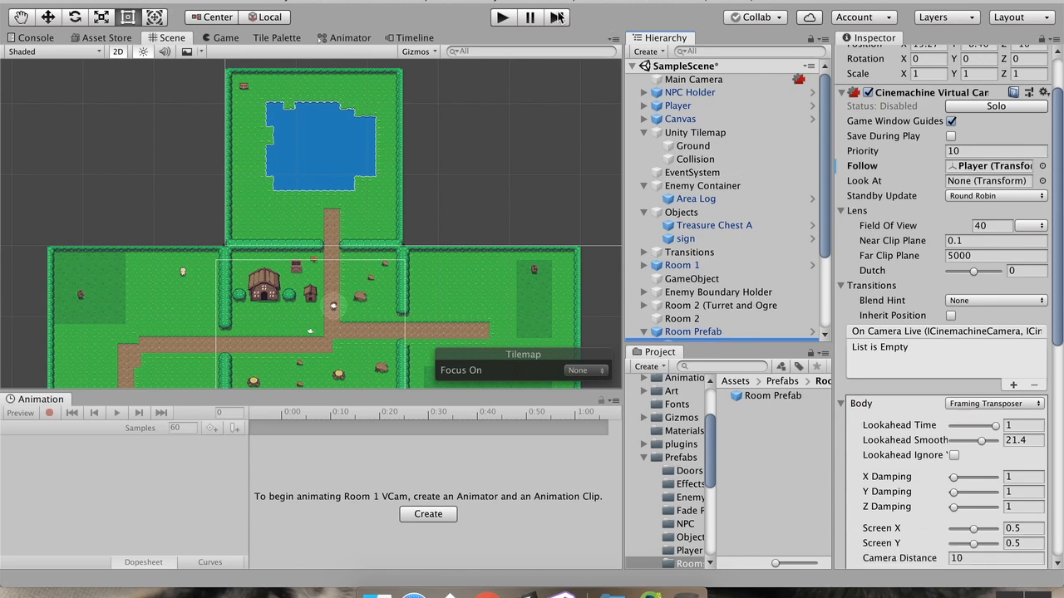
Step: Run the game and walk the player up into the lake room, around its shore and back out to test the camera
{"action": "left_click", "coordinate": [503, 17]}
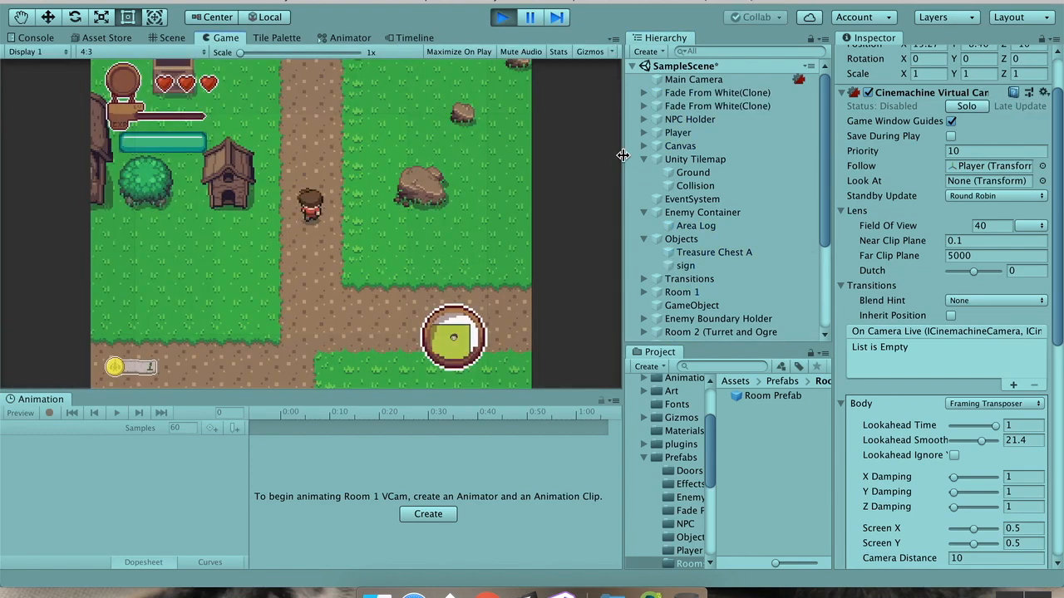
{"action": "key", "text": "Up"}
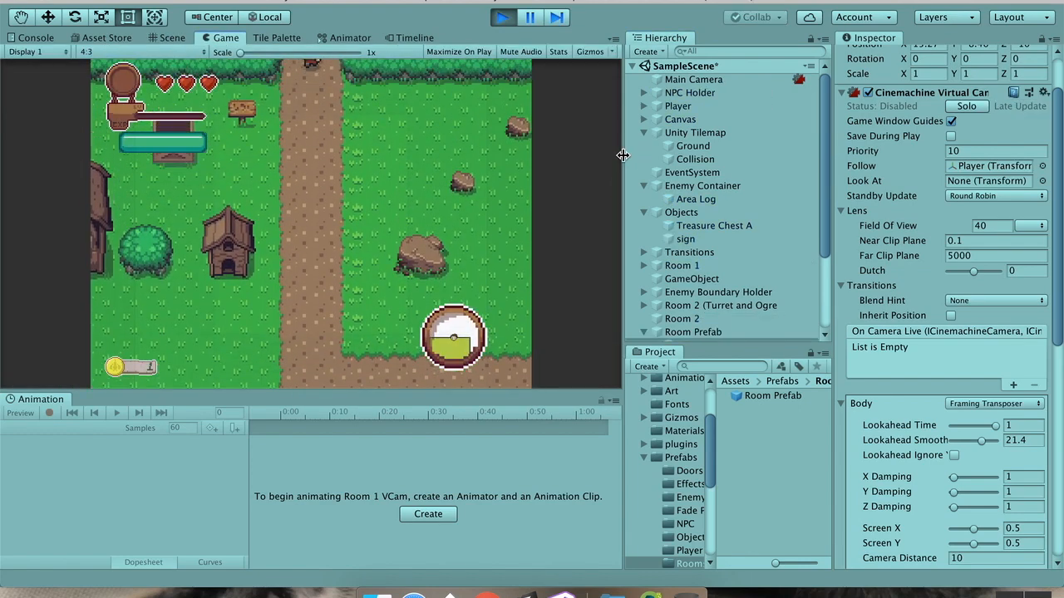
{"action": "key", "text": "Right"}
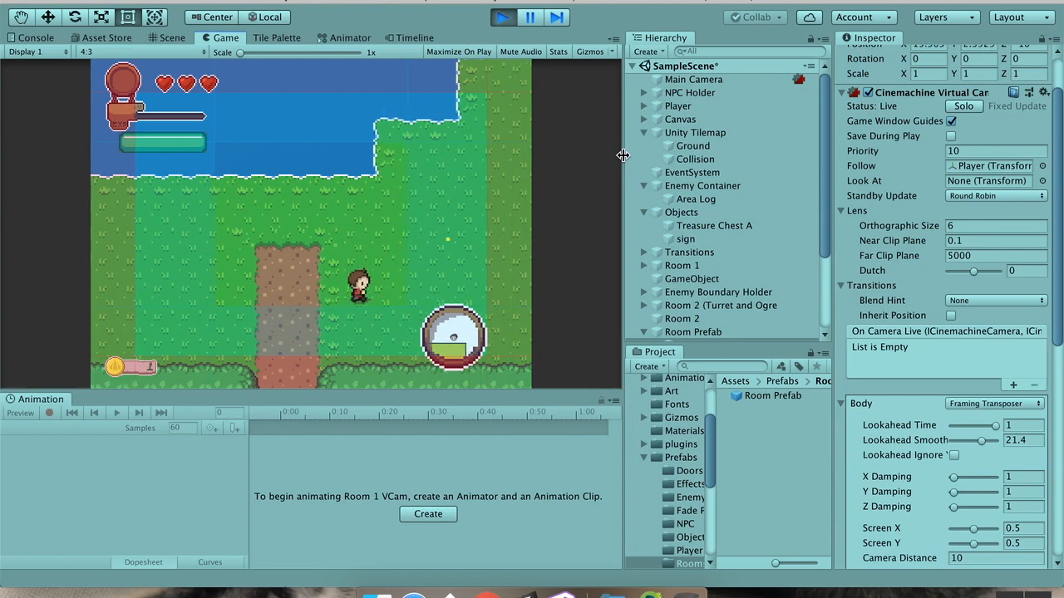
{"action": "key", "text": "Up"}
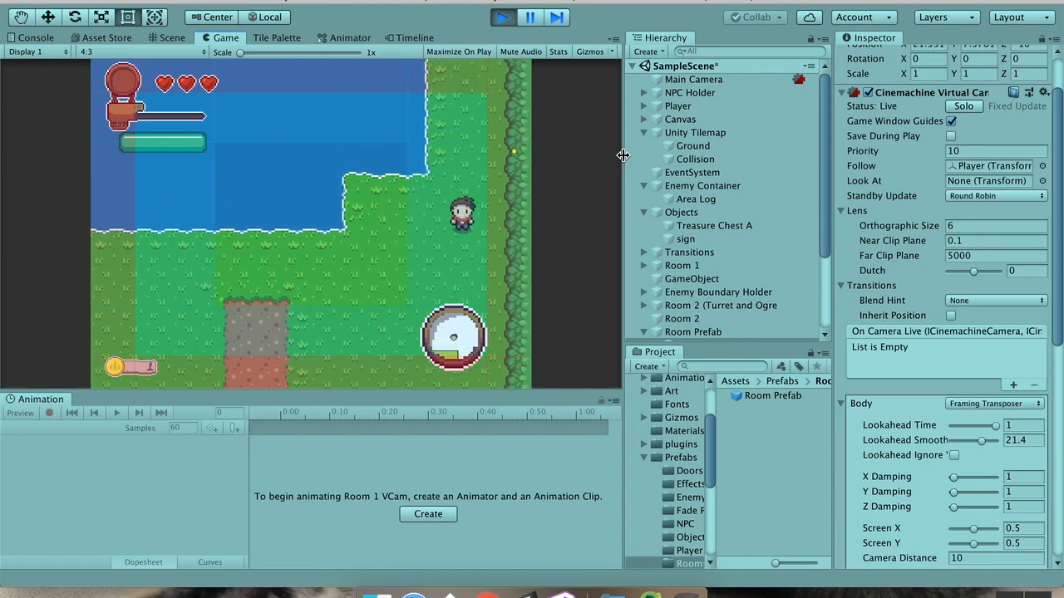
{"action": "key", "text": "Left"}
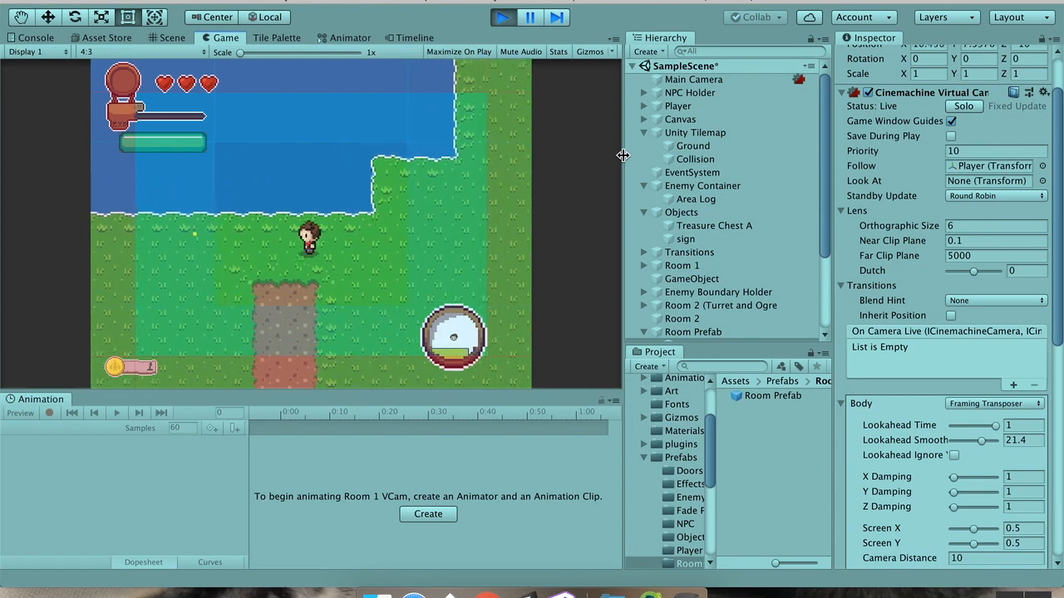
{"action": "key", "text": "Down"}
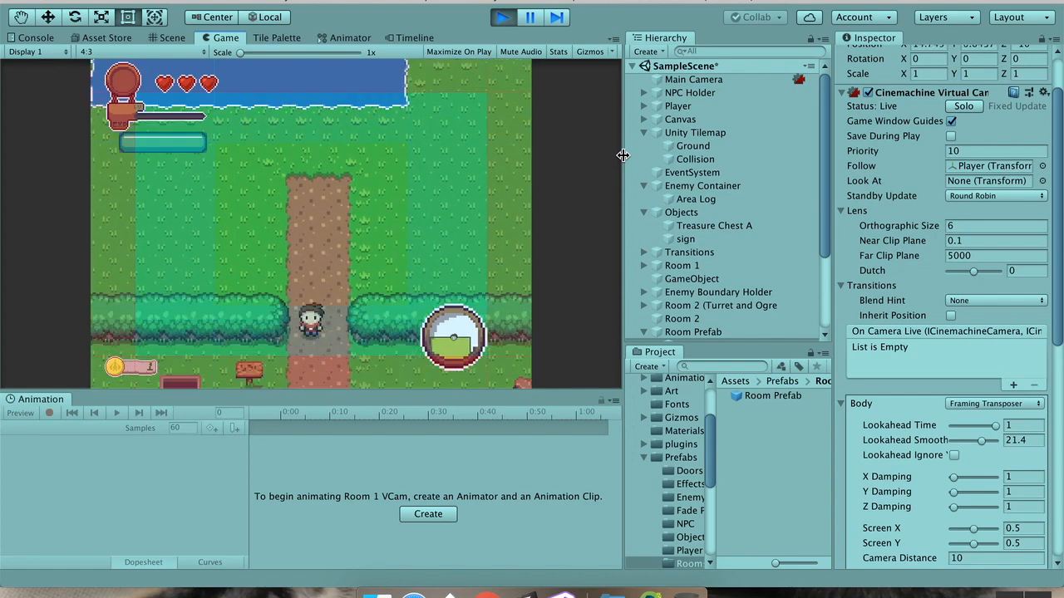
Step: Walk the player east along the path into the neighbouring room to test its camera, then pause and stop the game
{"action": "key", "text": "Down"}
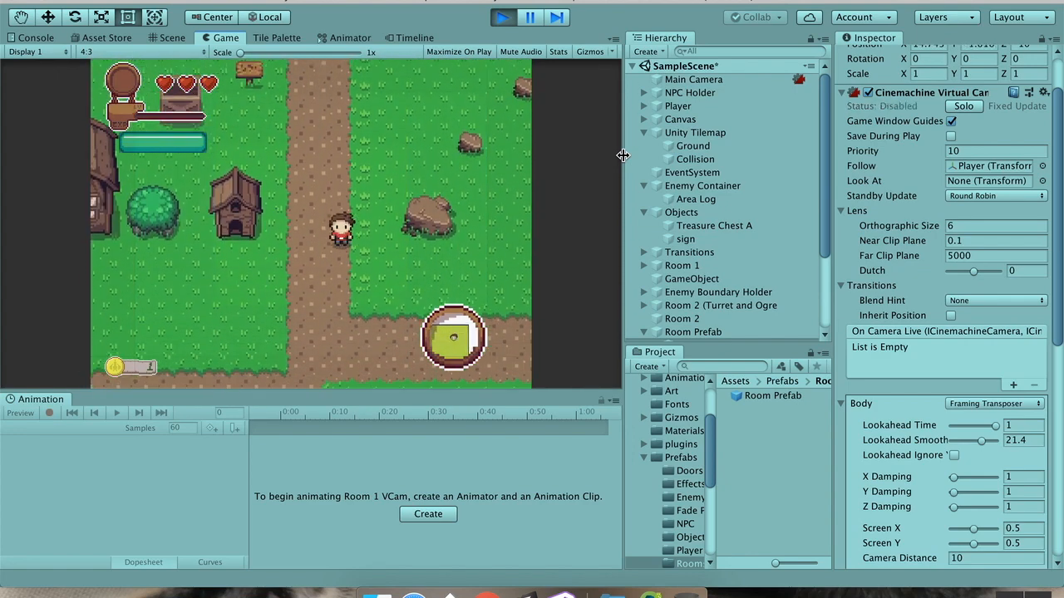
{"action": "key", "text": "Right"}
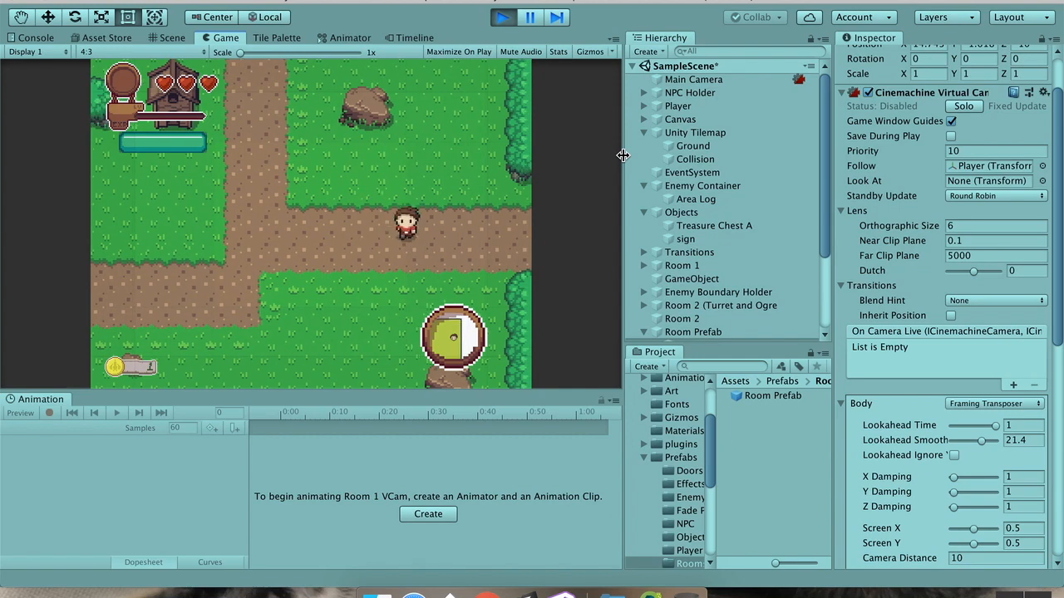
{"action": "key", "text": "Right"}
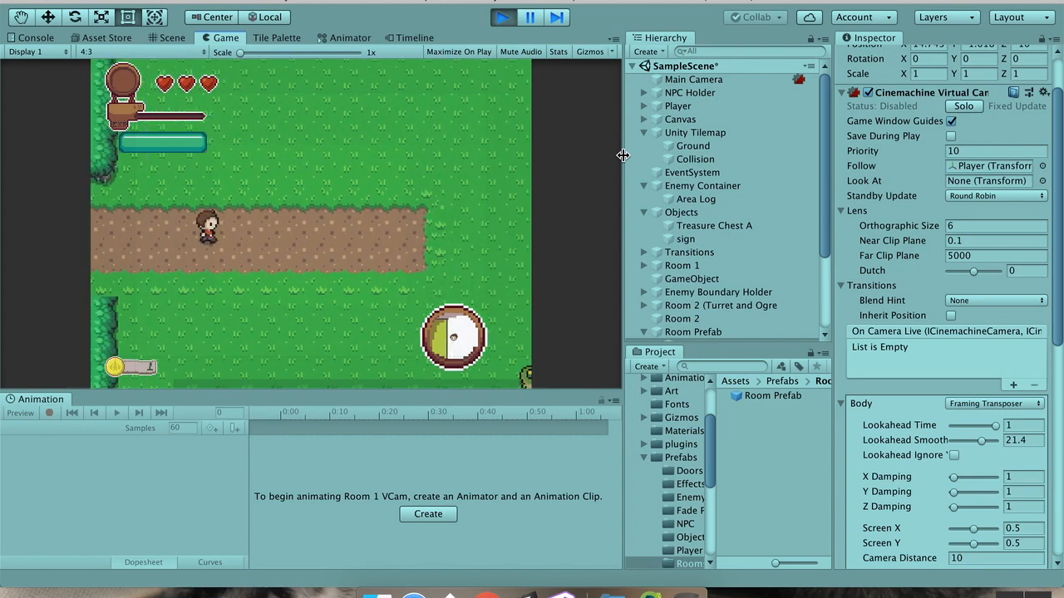
{"action": "key", "text": "Down"}
{"action": "key", "text": "Right"}
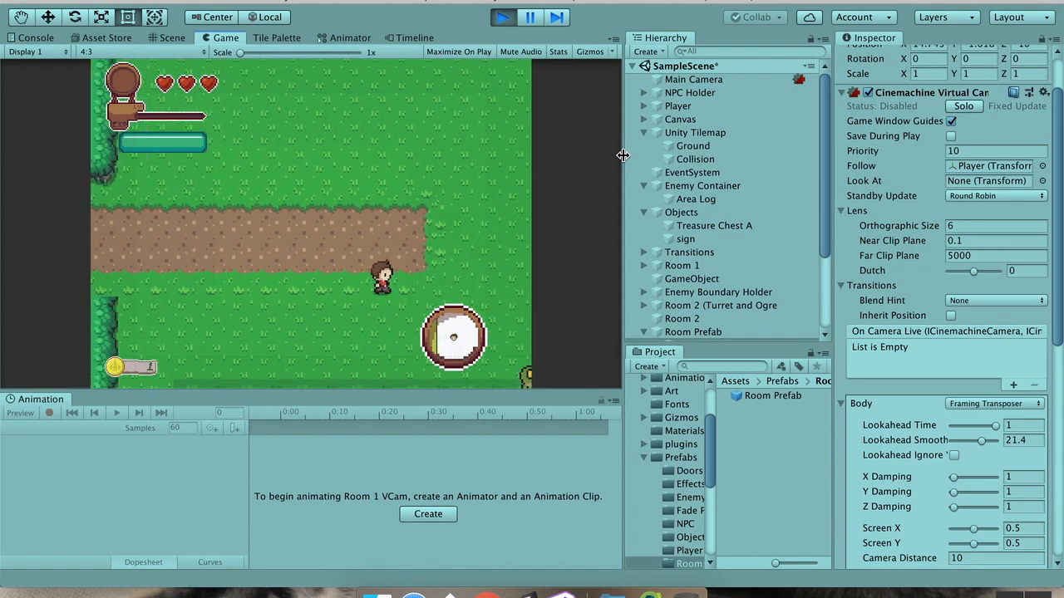
{"action": "key", "text": "Up"}
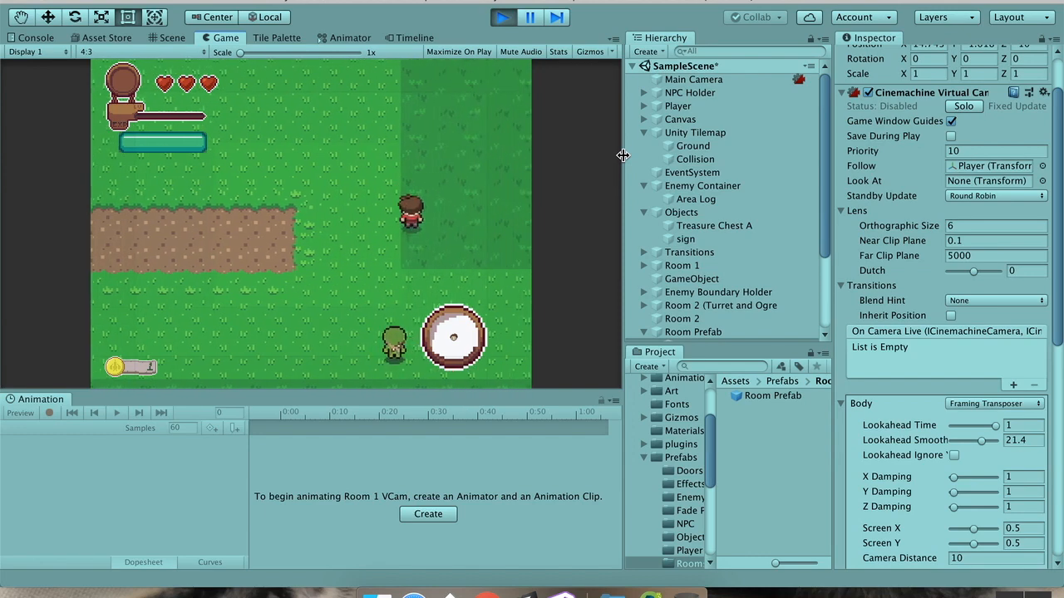
{"action": "key", "text": "Up"}
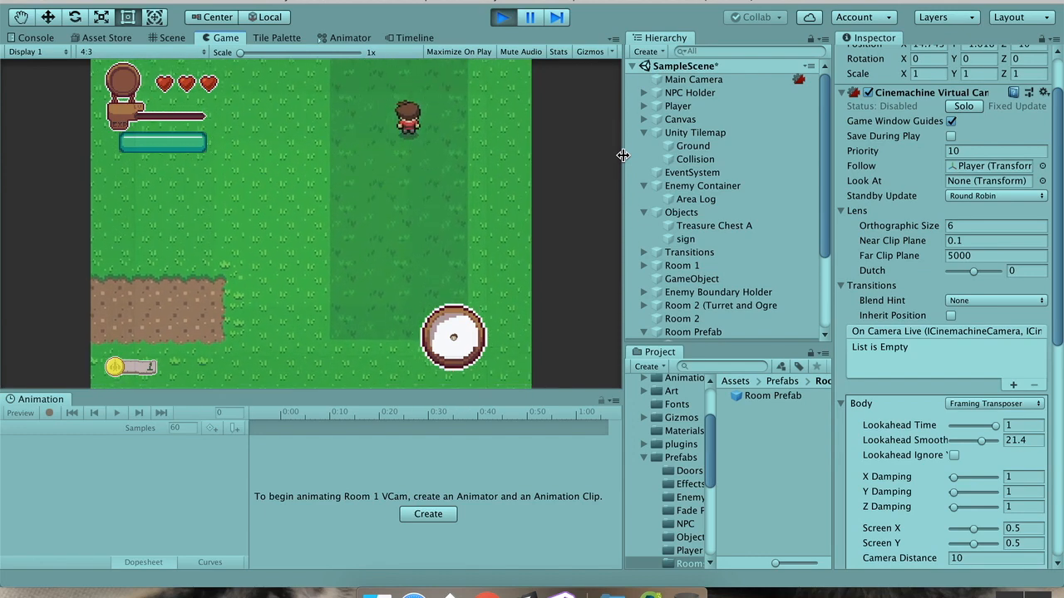
{"action": "key", "text": "Left"}
{"action": "key", "text": "Down"}
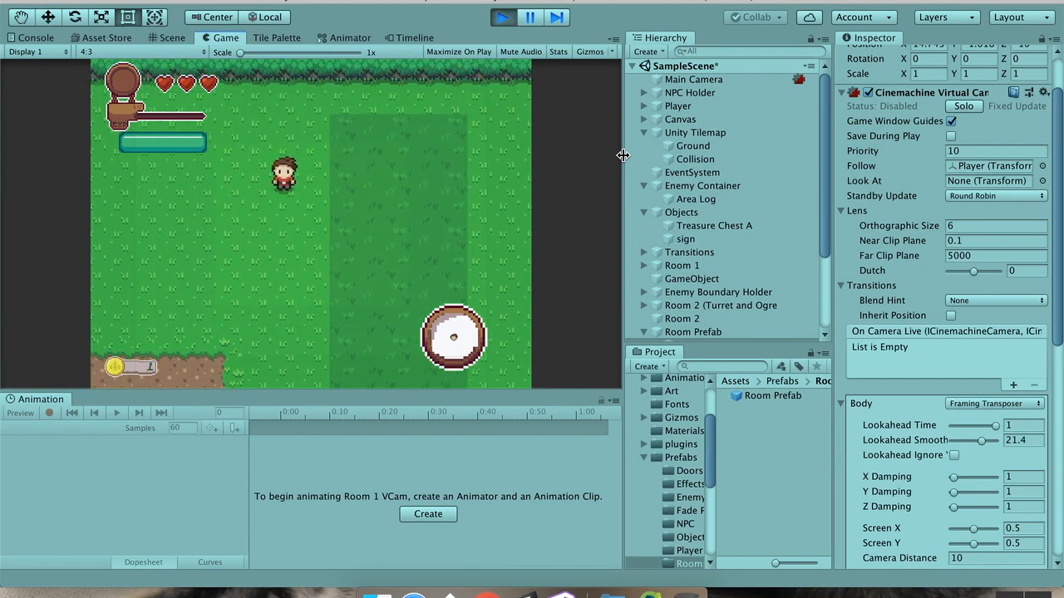
{"action": "key", "text": "Escape"}
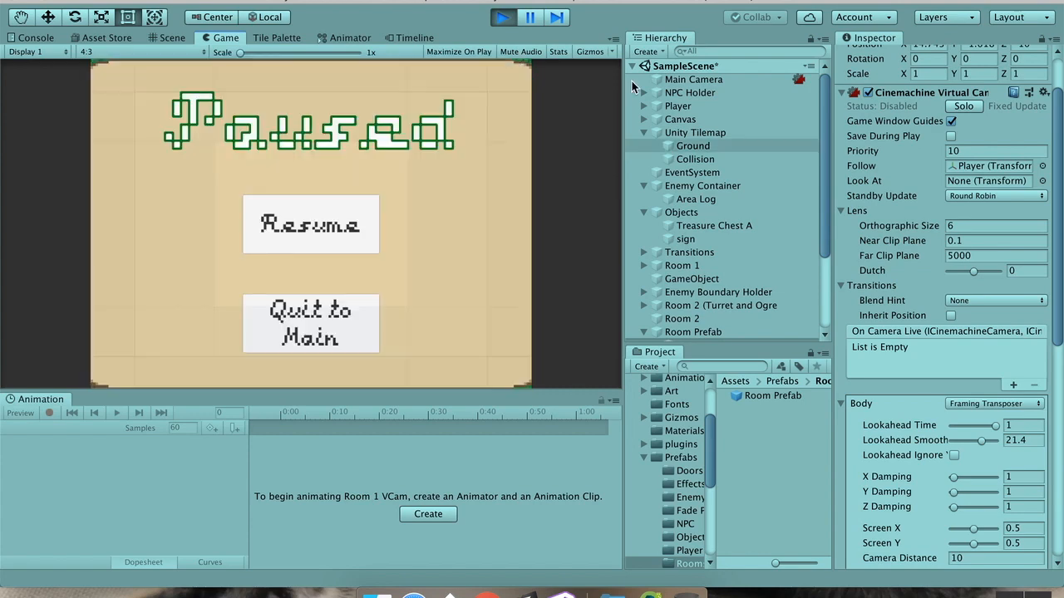
{"action": "left_click", "coordinate": [505, 17]}
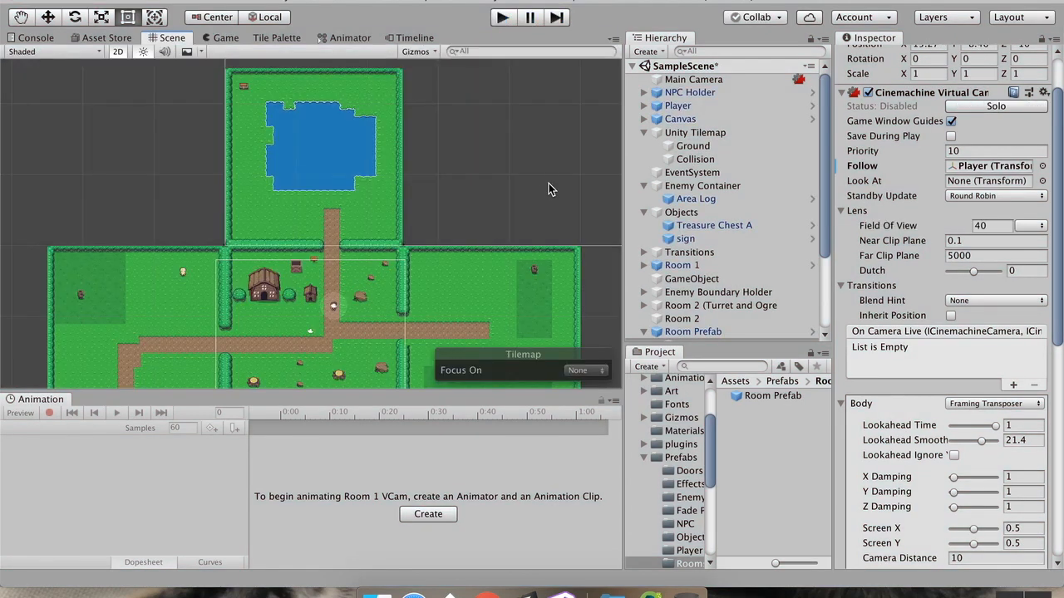
Step: Collapse the new Room Prefab's hierarchy and rename the object as "Room 3 (Lake Room)"
{"action": "scroll", "coordinate": [723, 259], "scroll_direction": "down", "scroll_amount": 3}
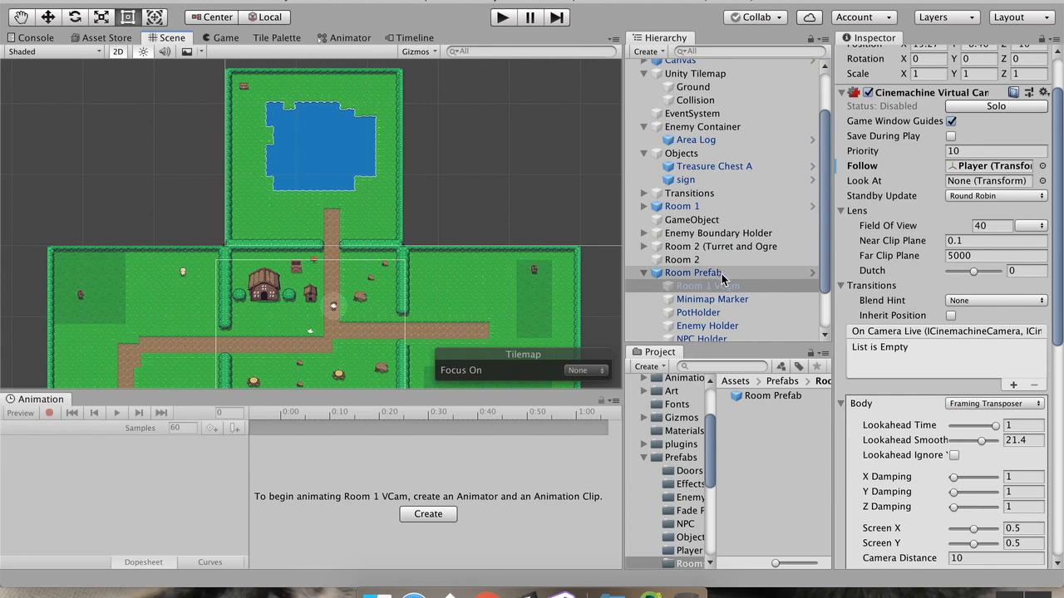
{"action": "left_click", "coordinate": [718, 278]}
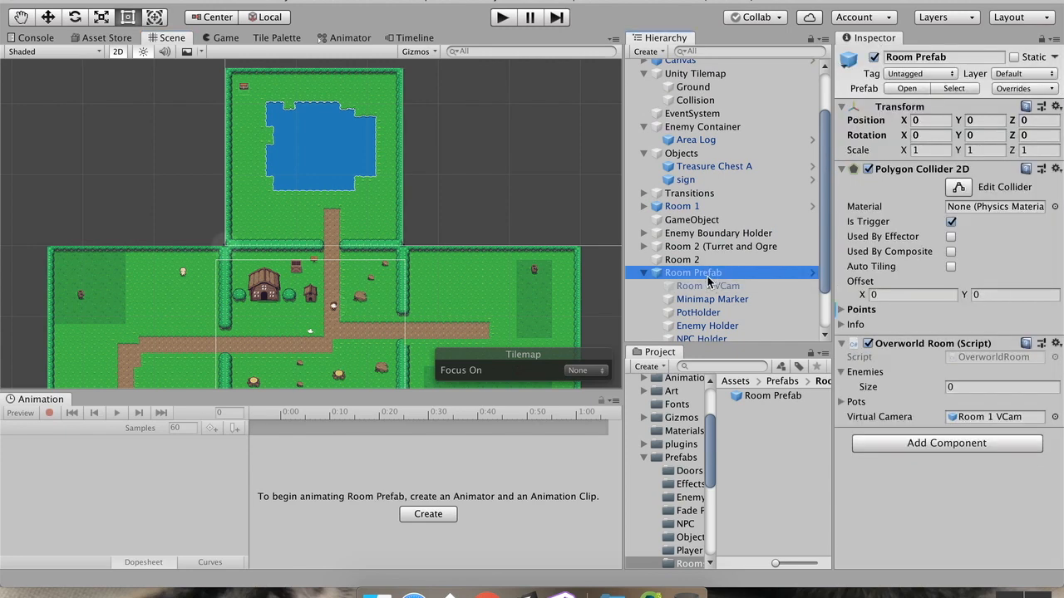
{"action": "left_click", "coordinate": [644, 273]}
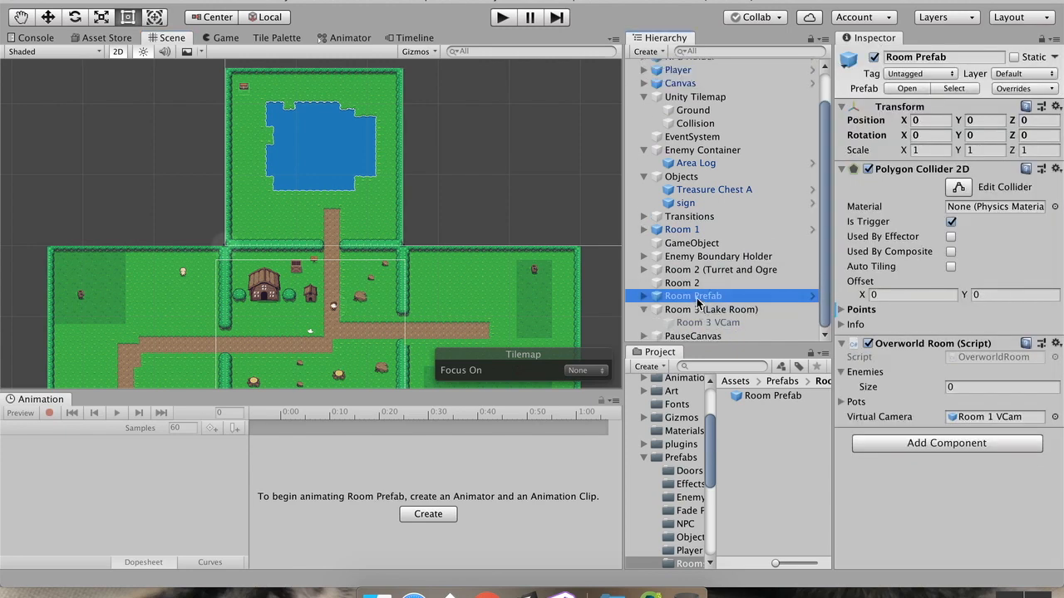
{"action": "left_click", "coordinate": [697, 296]}
{"action": "type", "text": "Room)"}
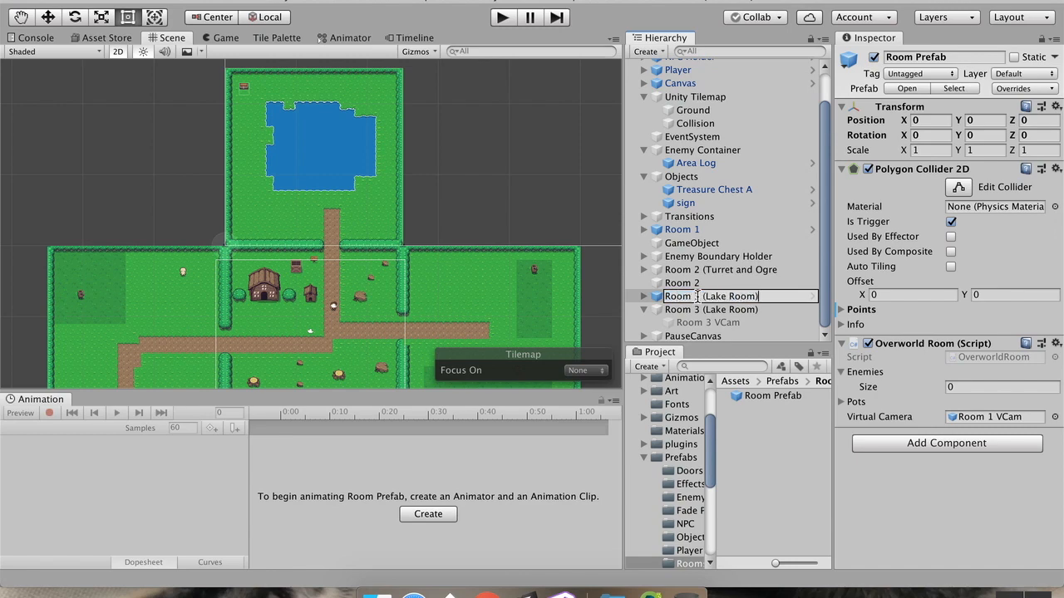
Step: Confirm the new prefab's name Room 3 (Lake Room) and deactivate the old non-prefab Room 3 (Lake Room) object
{"action": "key", "text": "Return"}
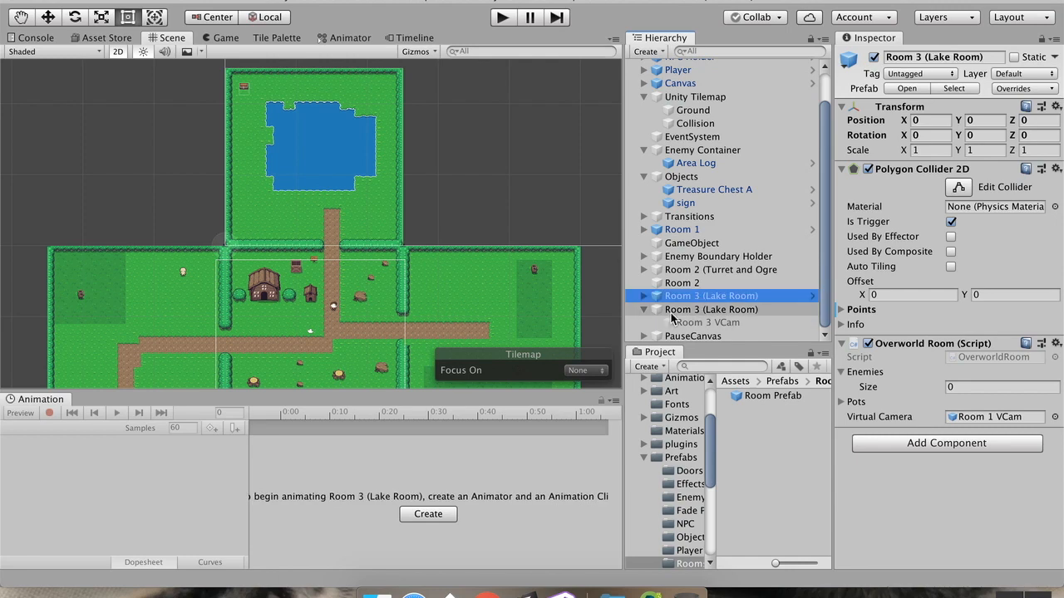
{"action": "right_click", "coordinate": [672, 312]}
{"action": "left_click", "coordinate": [654, 323]}
{"action": "left_click", "coordinate": [681, 324]}
{"action": "left_click", "coordinate": [688, 310]}
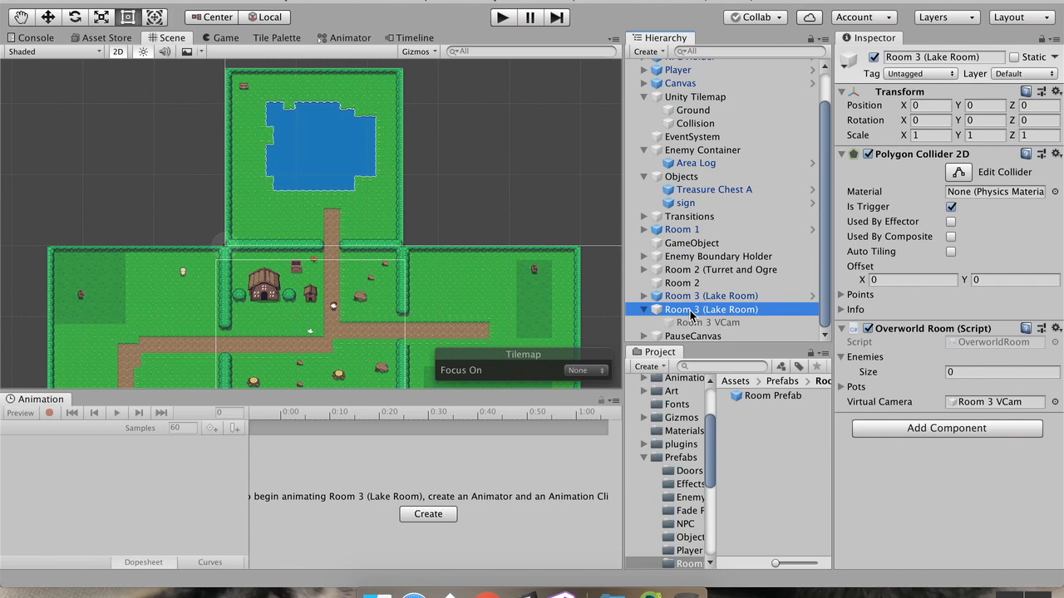
{"action": "left_click", "coordinate": [873, 57]}
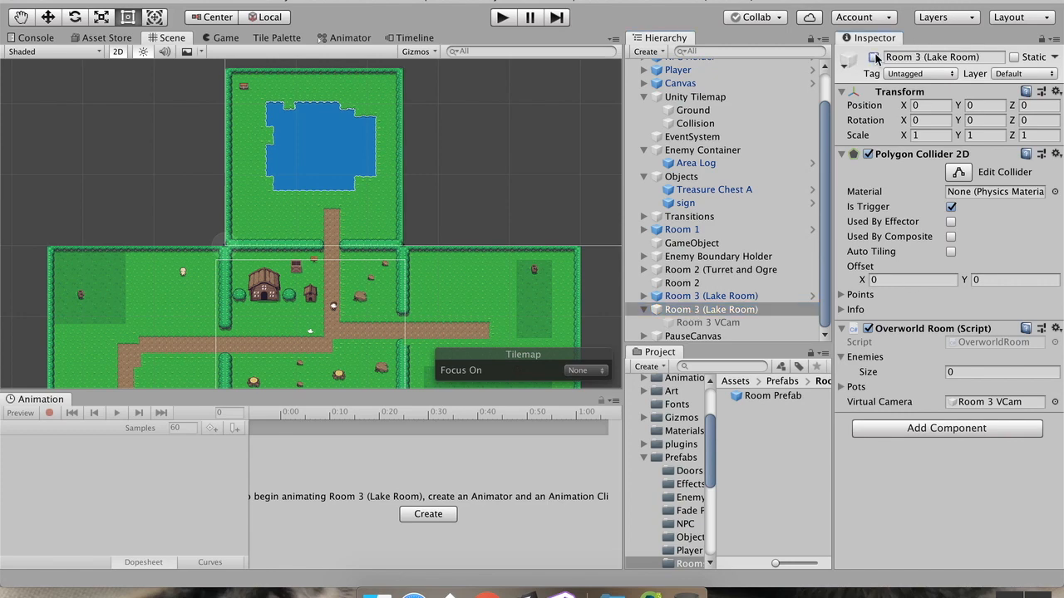
Step: Run the game, walk the player north into the lake room to test its camera, and stop the game
{"action": "left_click", "coordinate": [505, 16]}
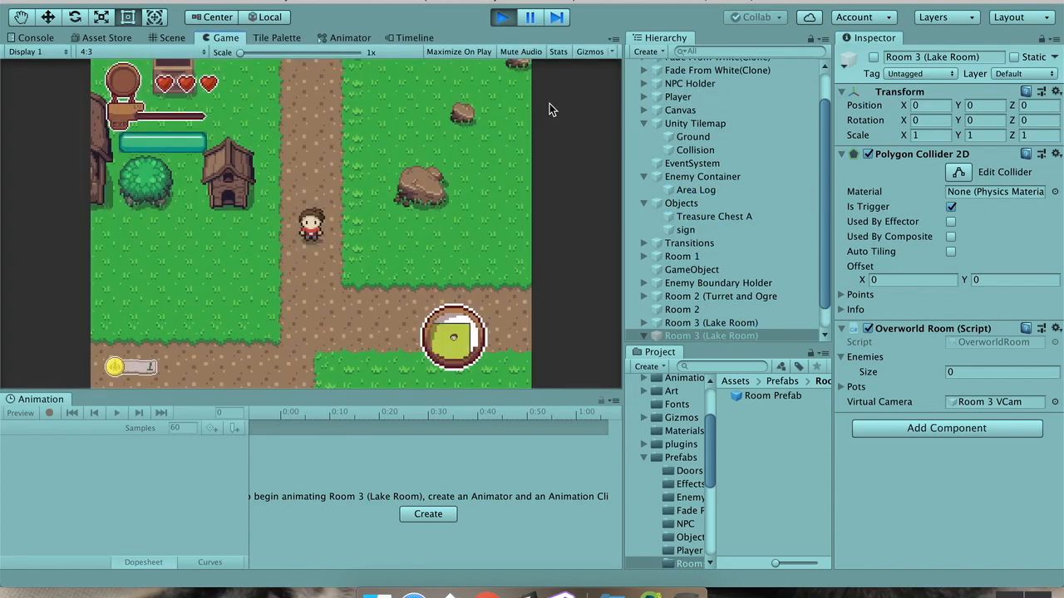
{"action": "key", "text": "Up"}
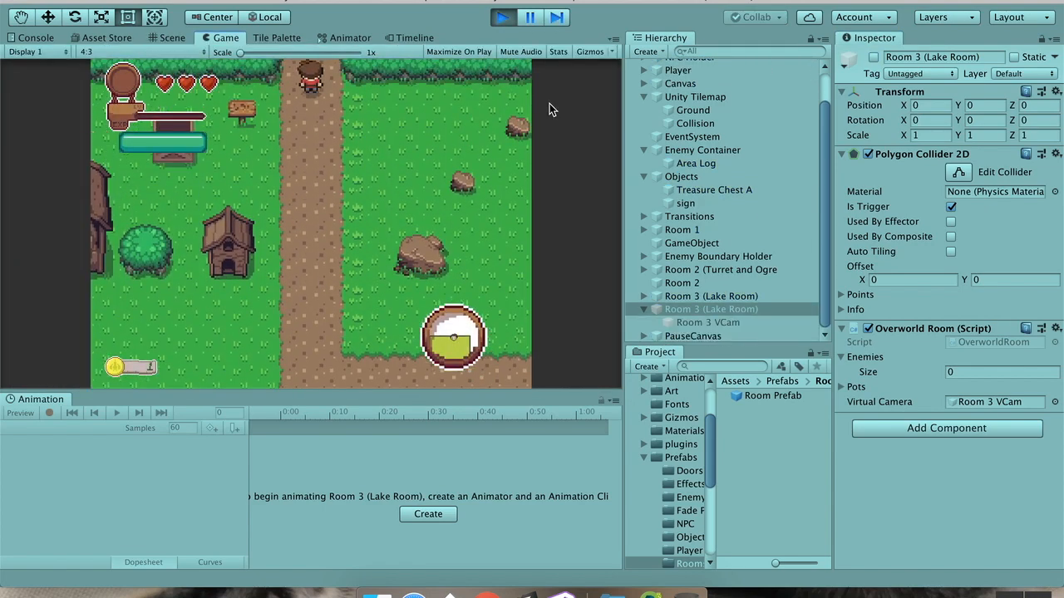
{"action": "key", "text": "Right"}
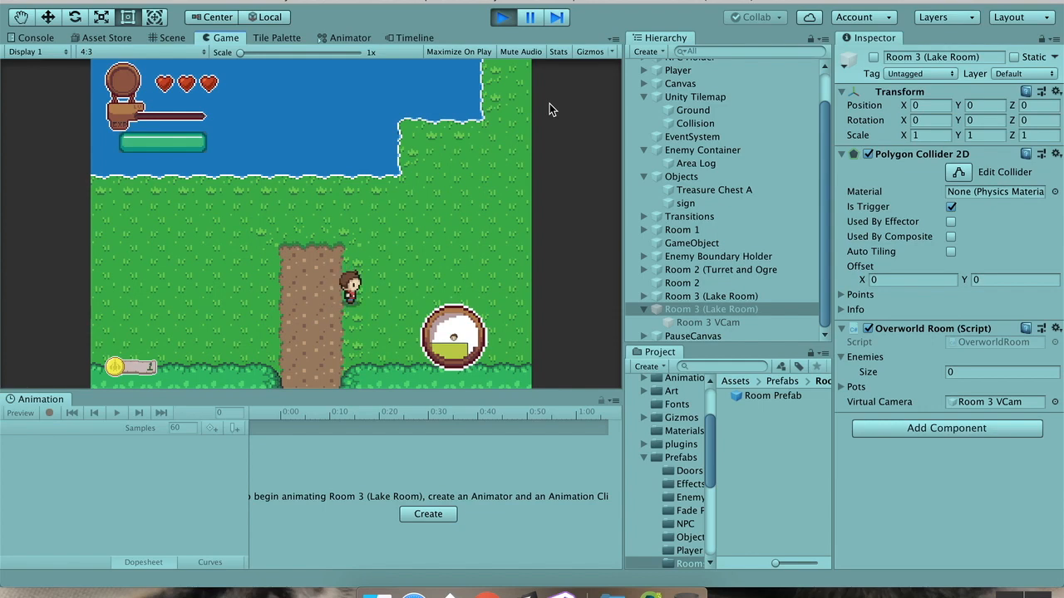
{"action": "left_click", "coordinate": [509, 20]}
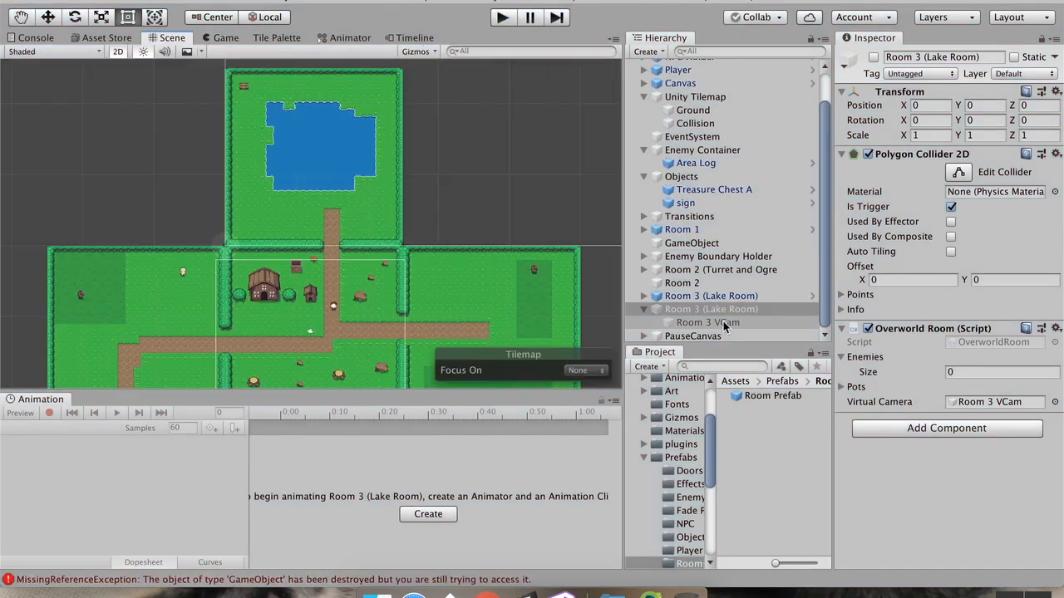
Step: Delete the old deactivated Room 3 (Lake Room) object and deactivate the old Room 2 object
{"action": "right_click", "coordinate": [723, 310]}
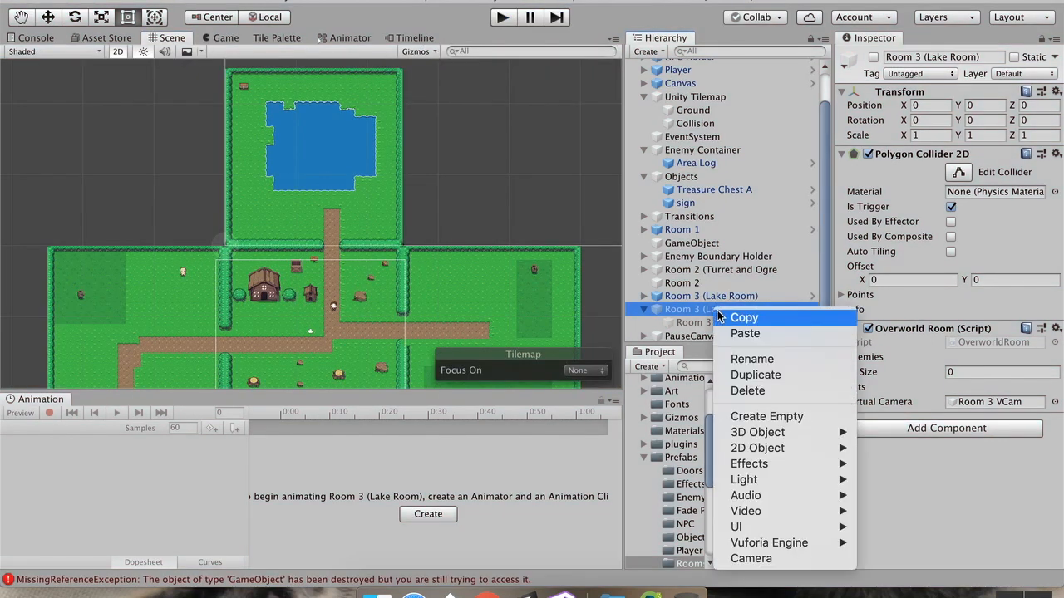
{"action": "left_click", "coordinate": [747, 390]}
{"action": "middle_click_drag", "start_coordinate": [461, 244], "coordinate": [468, 149]}
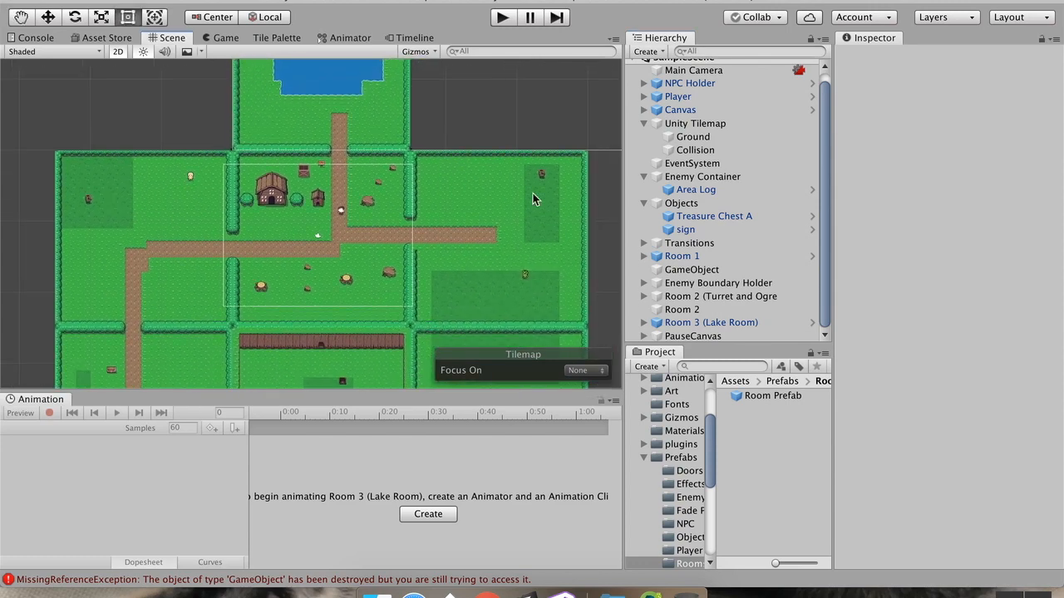
{"action": "left_click", "coordinate": [702, 297]}
{"action": "left_click", "coordinate": [696, 310]}
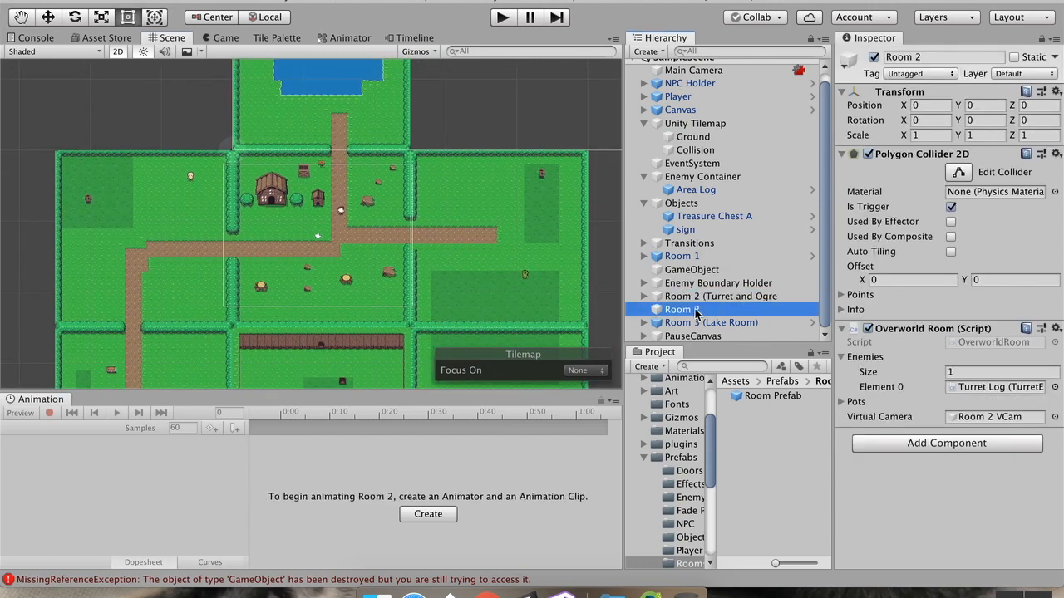
{"action": "left_click", "coordinate": [873, 57]}
Step: Run the game, walk the player east into Room 2 to test its camera, and pause the game
{"action": "left_click", "coordinate": [497, 20]}
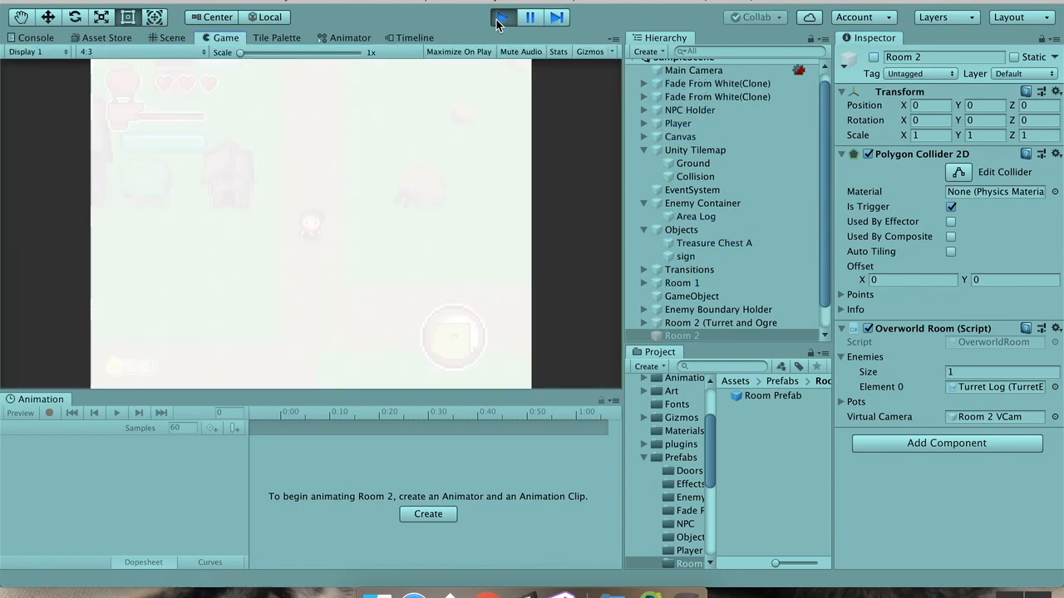
{"action": "key", "text": "Right"}
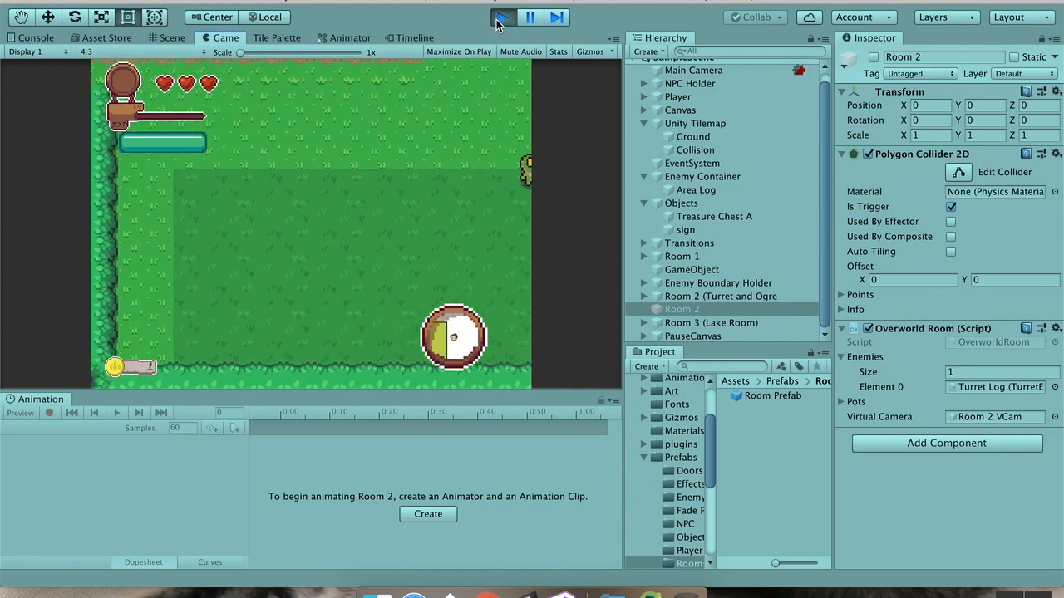
{"action": "left_click", "coordinate": [526, 23]}
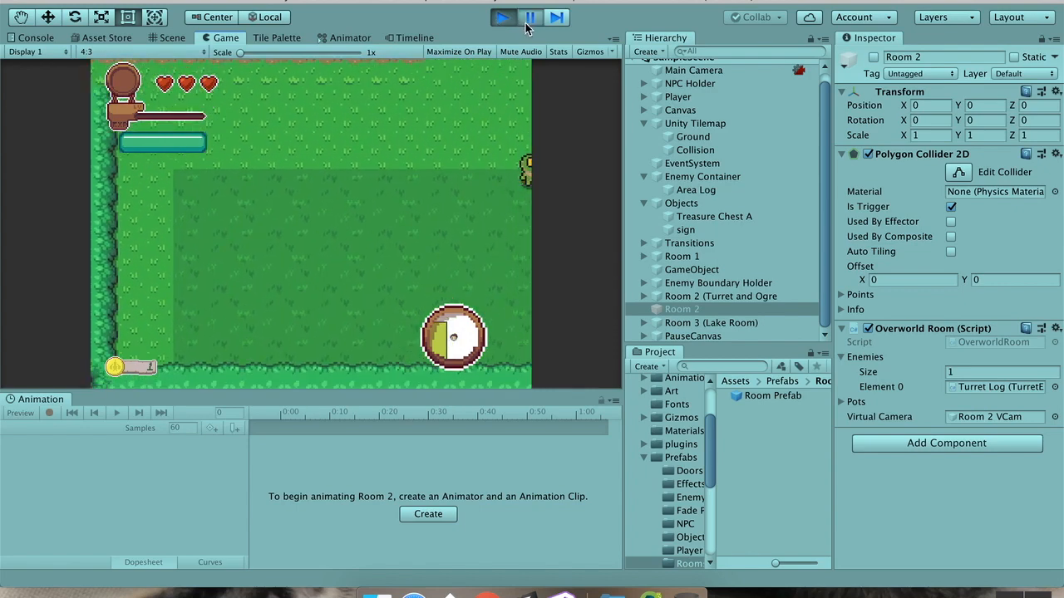
Step: Set the Cinemachine Confiner's Bounding Shape 2D on Room 2 VCam to the Room 2 (Turret and Ogre) polygon collider, with the game stopped
{"action": "left_click", "coordinate": [703, 296]}
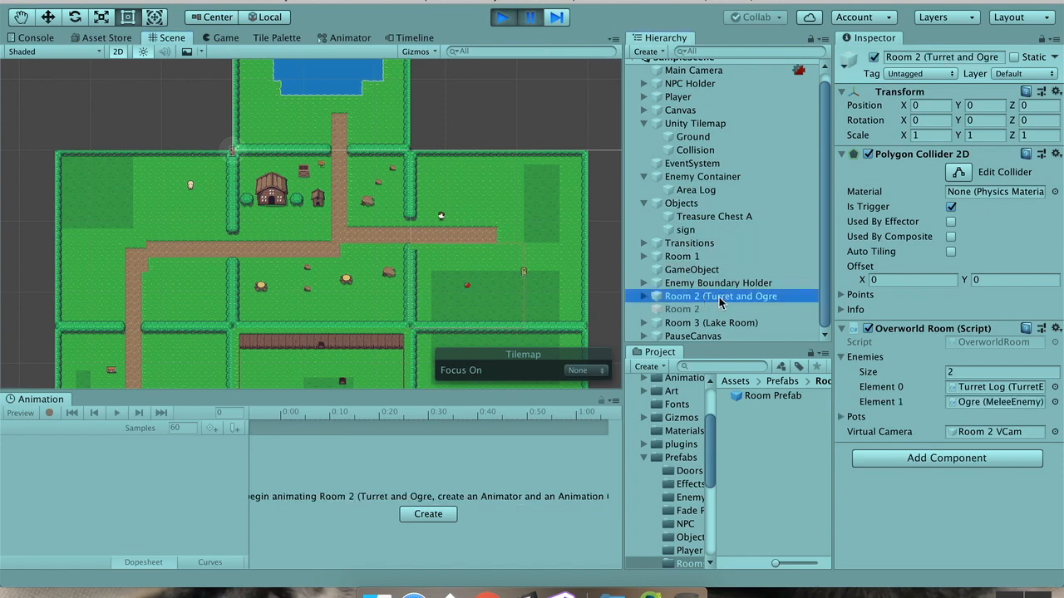
{"action": "left_click", "coordinate": [645, 297]}
{"action": "scroll", "coordinate": [717, 259], "scroll_direction": "down", "scroll_amount": 2}
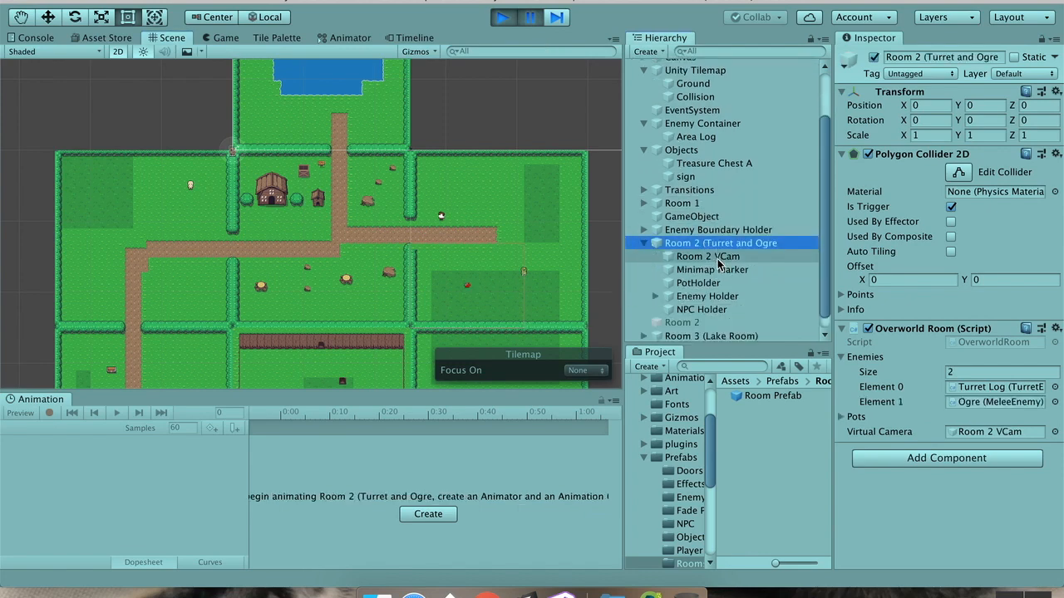
{"action": "left_click", "coordinate": [718, 257]}
{"action": "middle_click_drag", "start_coordinate": [463, 275], "coordinate": [391, 228]}
{"action": "scroll", "coordinate": [414, 203], "scroll_direction": "up", "scroll_amount": 1}
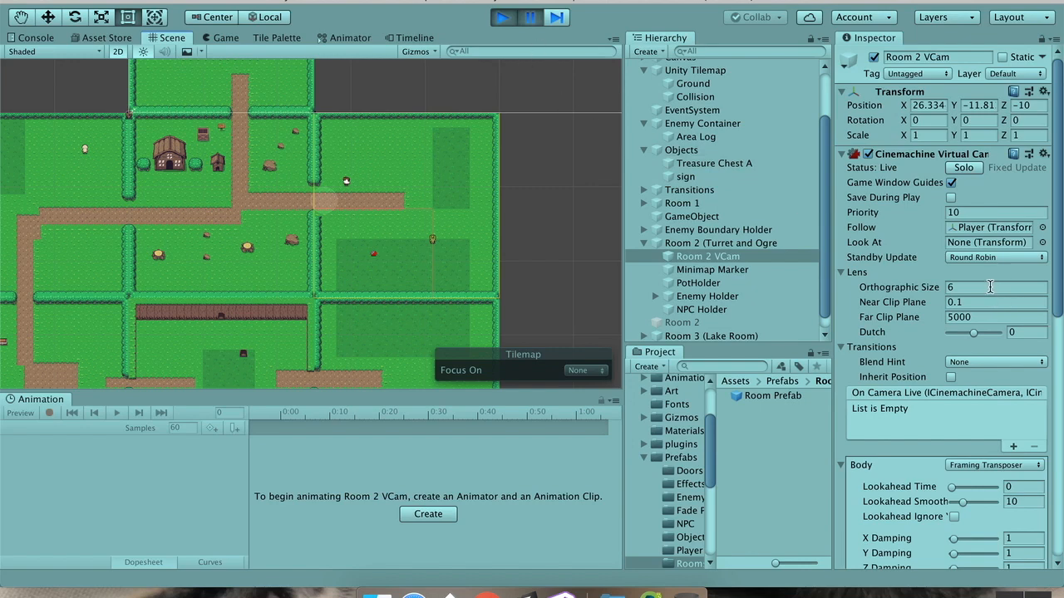
{"action": "scroll", "coordinate": [989, 287], "scroll_direction": "down", "scroll_amount": 10}
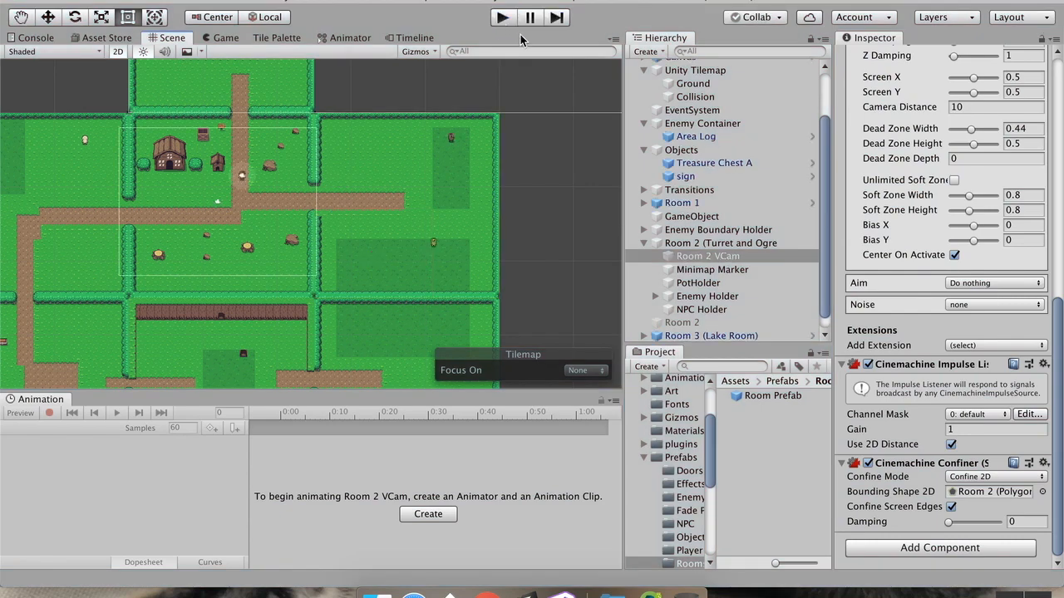
{"action": "left_click_drag", "start_coordinate": [995, 484], "coordinate": [1009, 491]}
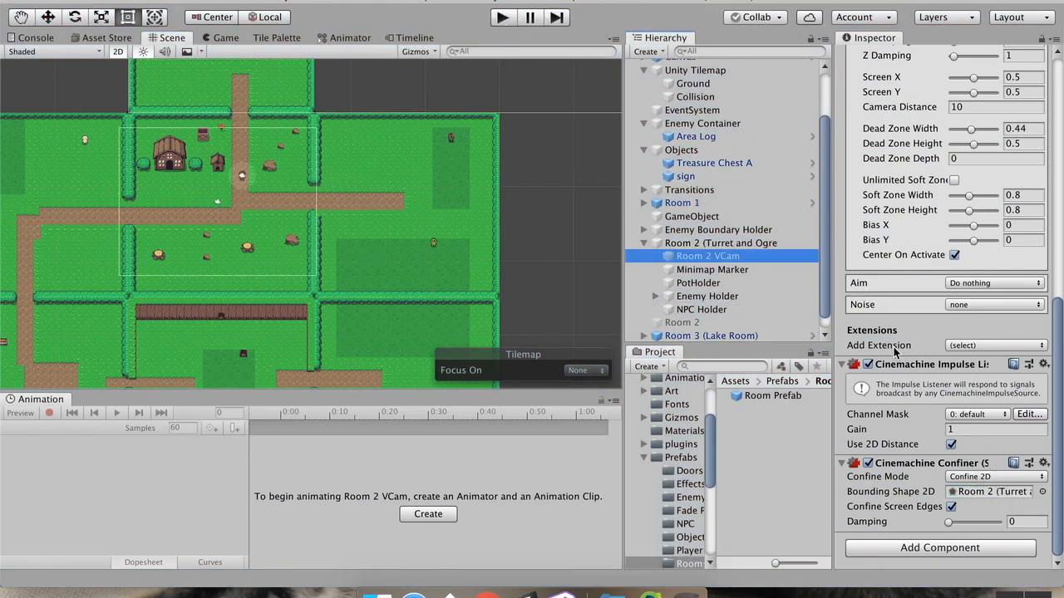
Step: Run the game again and walk the player east along the path into Room 2 to test its reassigned camera bounds
{"action": "left_click", "coordinate": [501, 18]}
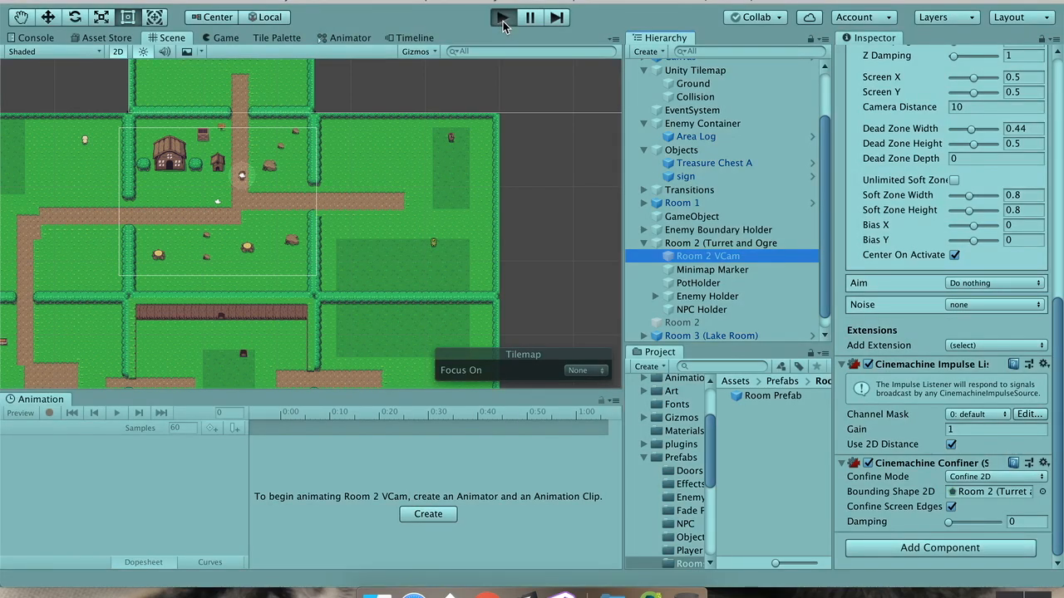
{"action": "left_click", "coordinate": [502, 18]}
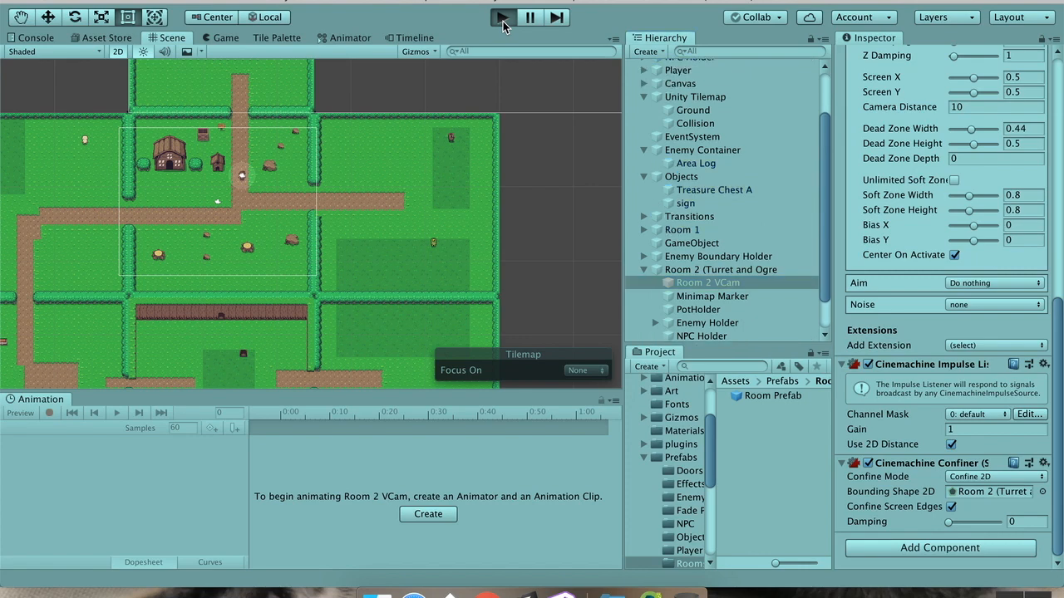
{"action": "key", "text": "Right"}
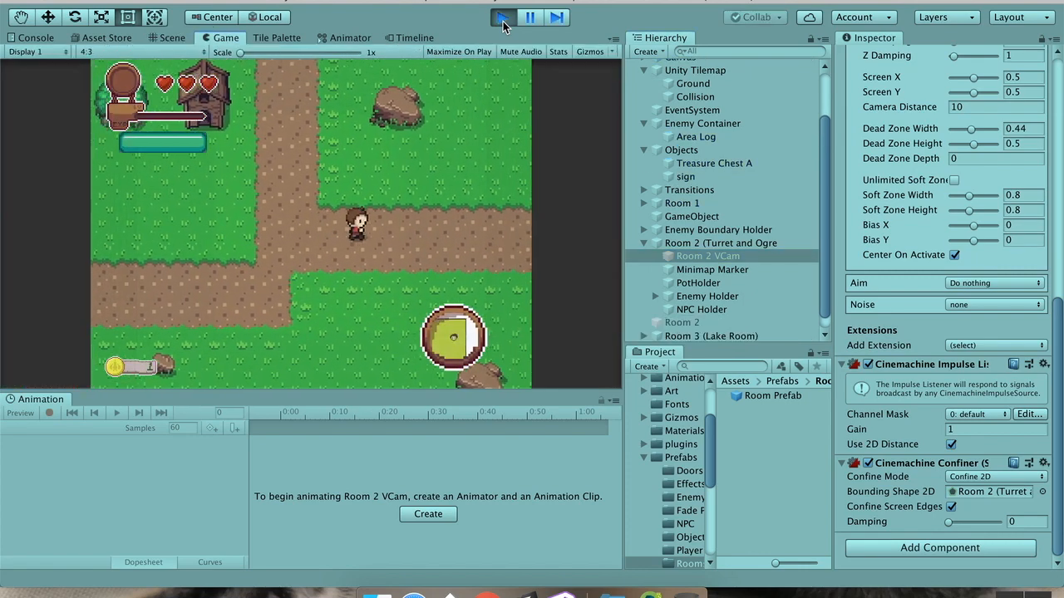
{"action": "key", "text": "Right"}
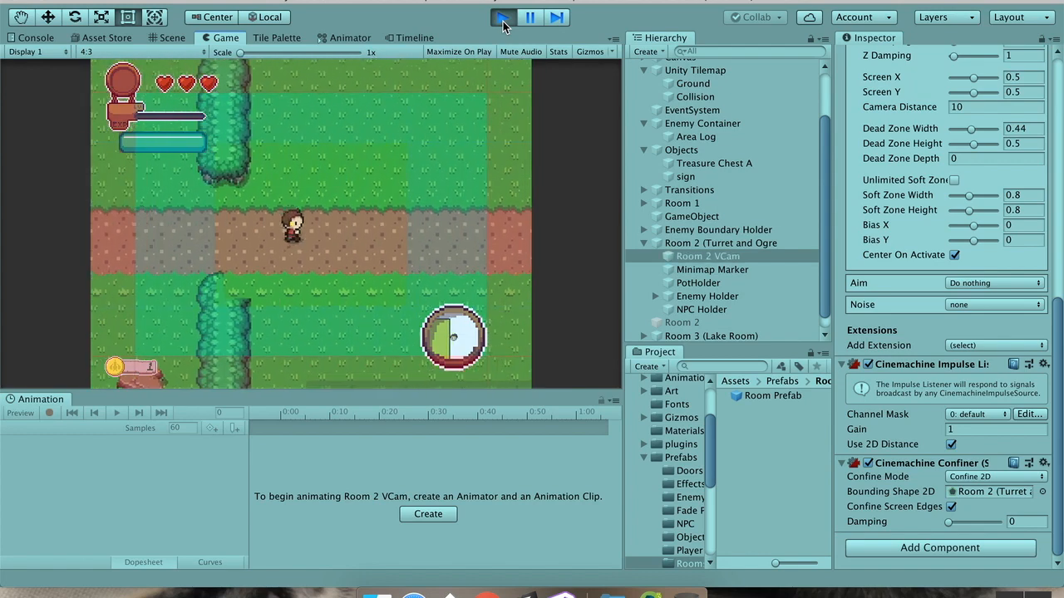
Step: Walk the character through the neighbouring room in several directions to examine how the camera follows, and end the playtest
{"action": "key", "text": "Up"}
{"action": "key", "text": "Up"}
{"action": "key", "text": "Right"}
{"action": "key", "text": "Right"}
{"action": "key", "text": "Down"}
{"action": "key", "text": "Left"}
{"action": "key", "text": "Down"}
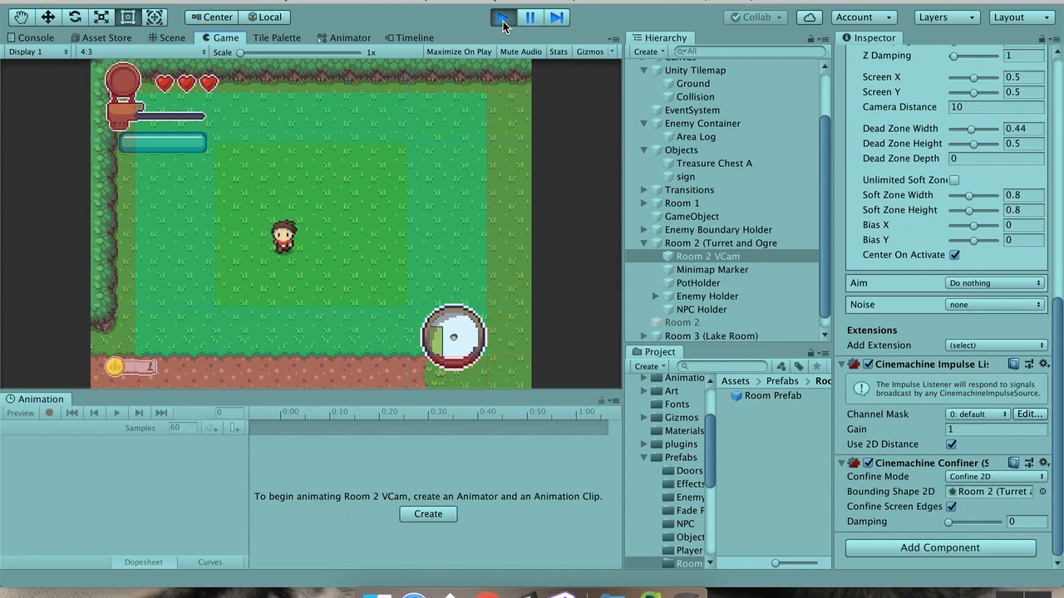
{"action": "key", "text": "Left"}
{"action": "key", "text": "Left"}
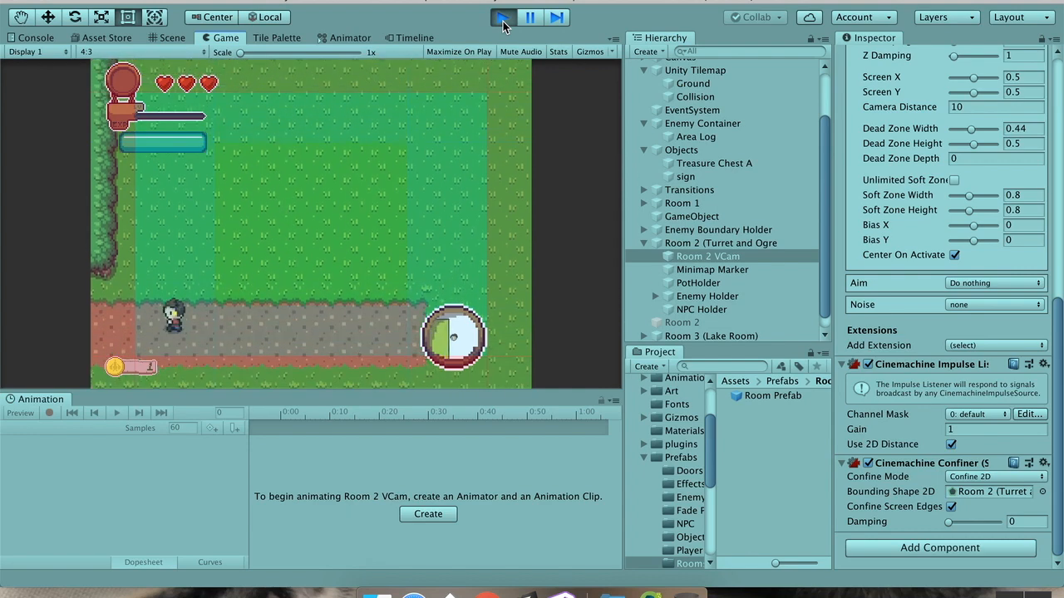
{"action": "key", "text": "Left"}
{"action": "key", "text": "Up"}
{"action": "left_click", "coordinate": [503, 23]}
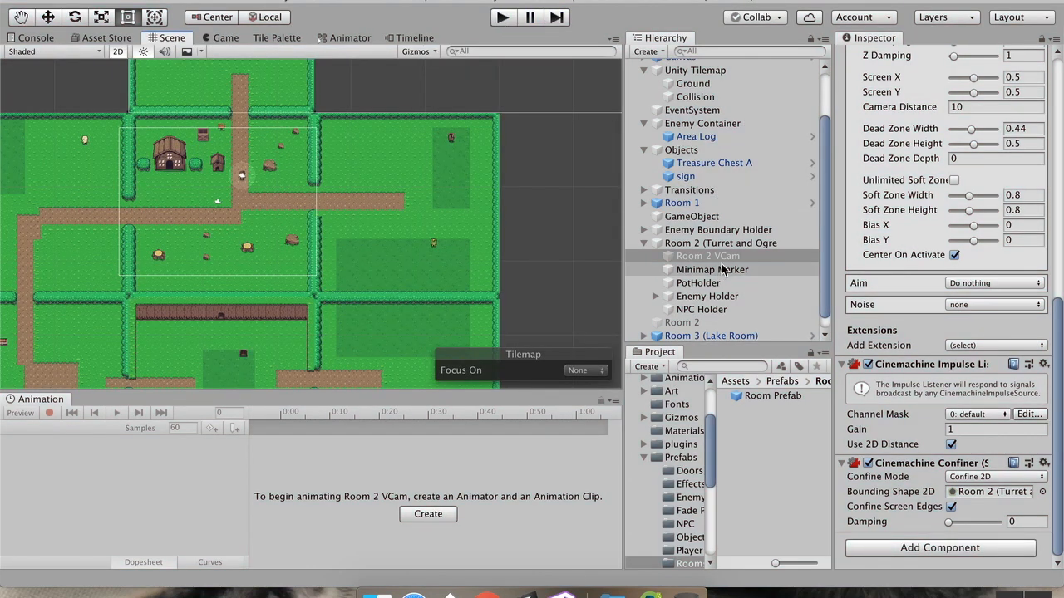
Step: Delete the inactive leftover Room 2 object and the empty GameObject from the scene hierarchy
{"action": "left_click", "coordinate": [702, 322]}
{"action": "right_click", "coordinate": [703, 323]}
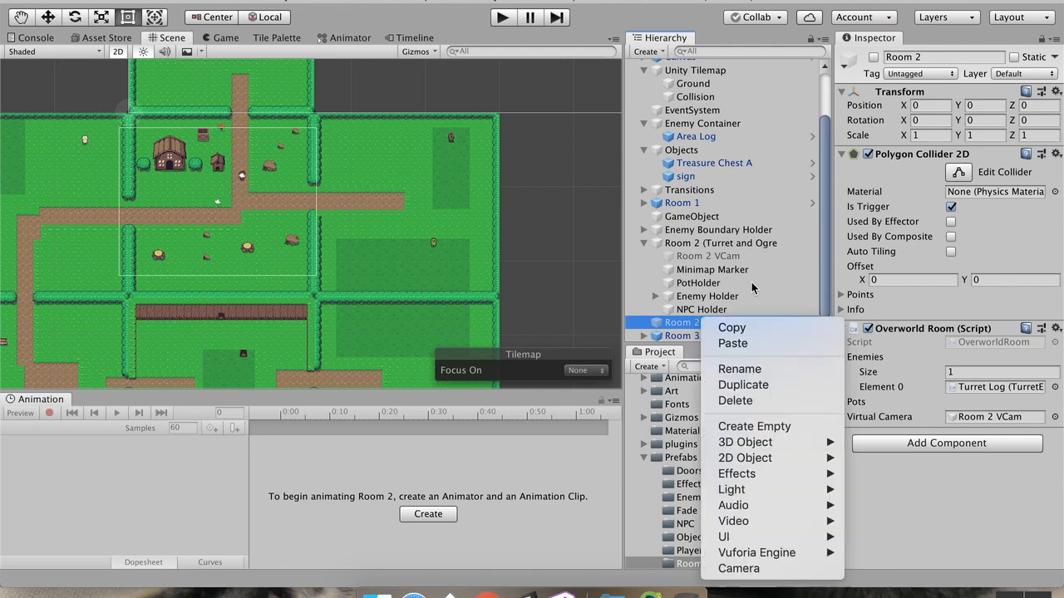
{"action": "left_click", "coordinate": [744, 391]}
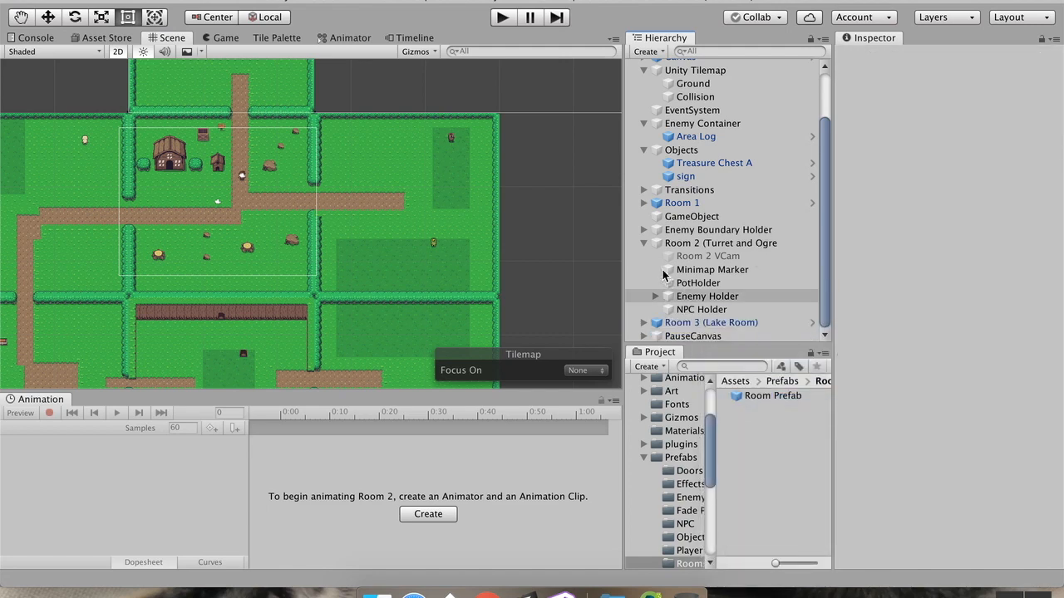
{"action": "left_click", "coordinate": [641, 244]}
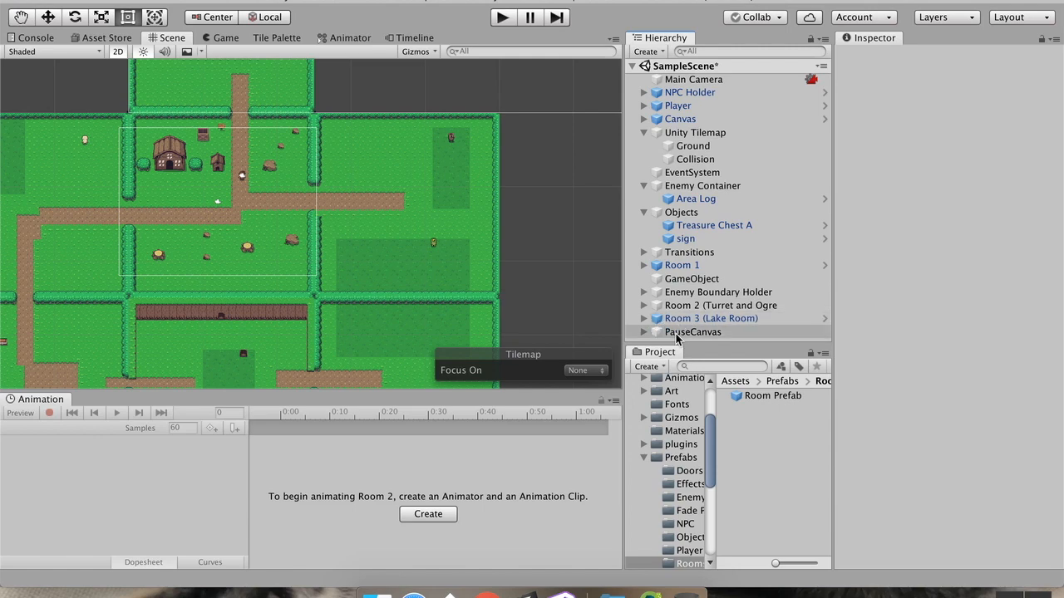
{"action": "left_click", "coordinate": [679, 279]}
{"action": "right_click", "coordinate": [681, 281]}
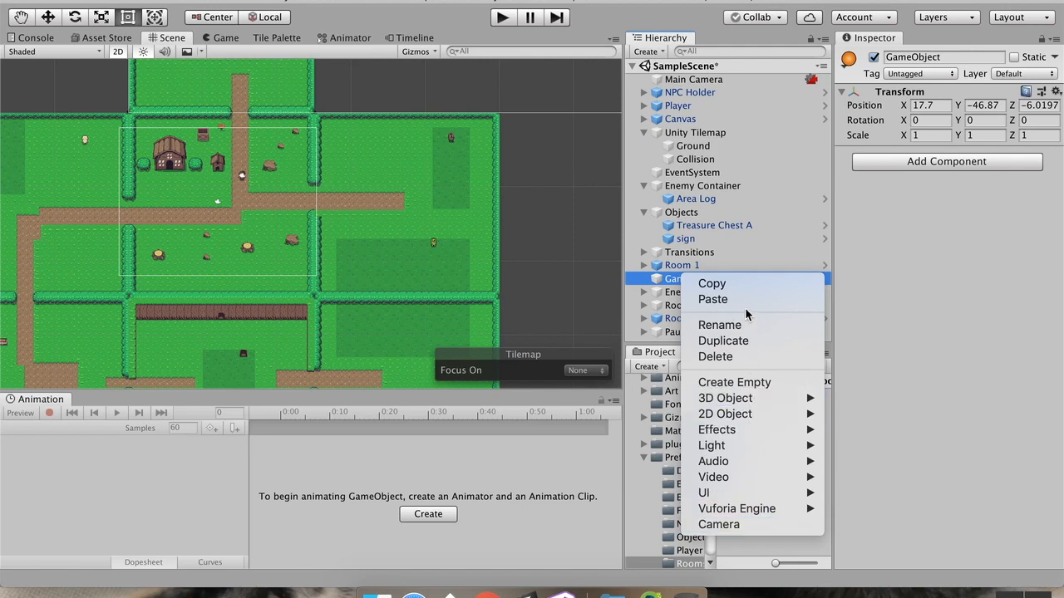
{"action": "left_click", "coordinate": [742, 356]}
Step: Deactivate Room Transfer (3) through Room Transfer (11) inside the Room Transfers group of Transitions
{"action": "left_click", "coordinate": [675, 254]}
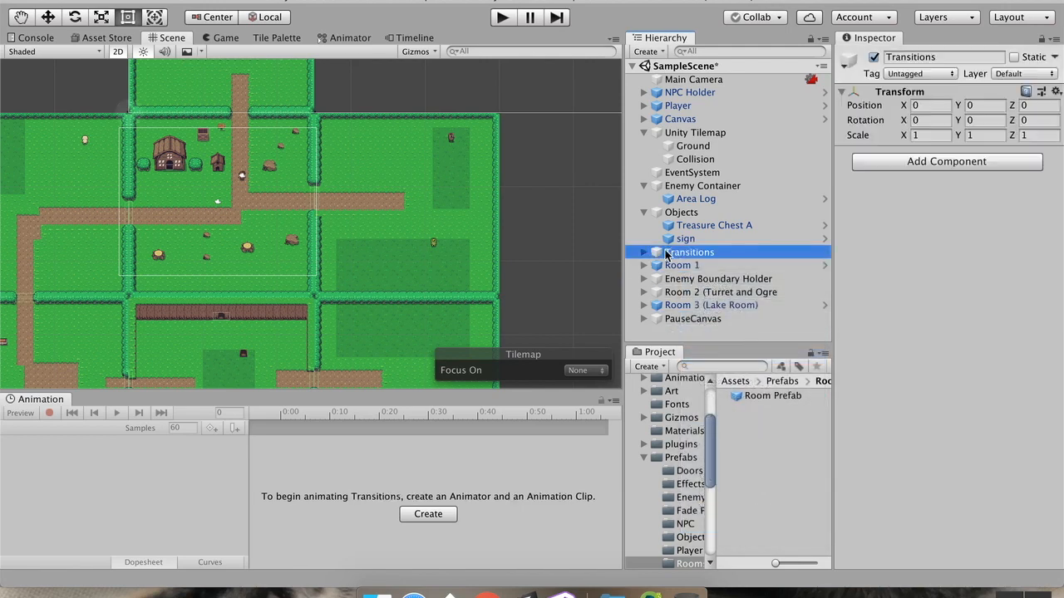
{"action": "left_click", "coordinate": [644, 251]}
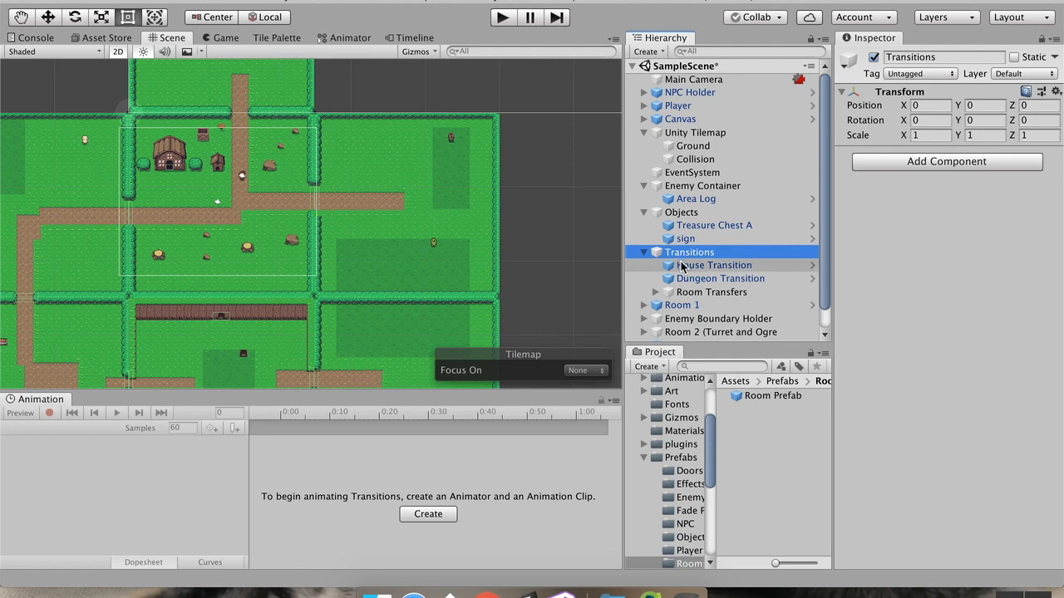
{"action": "left_click", "coordinate": [655, 293]}
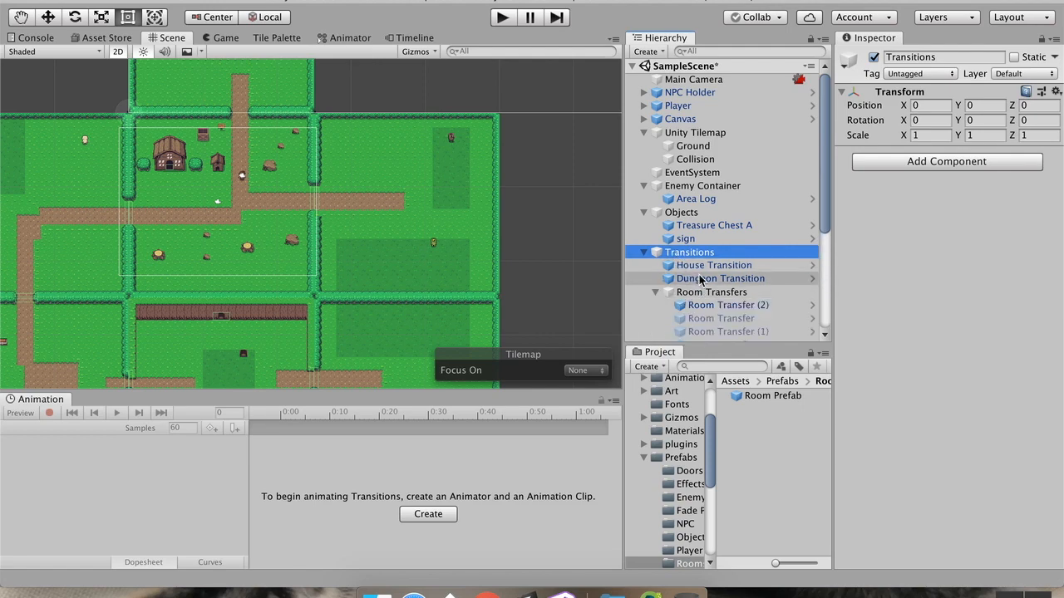
{"action": "scroll", "coordinate": [705, 283], "scroll_direction": "down", "scroll_amount": 2}
{"action": "left_click", "coordinate": [737, 282]}
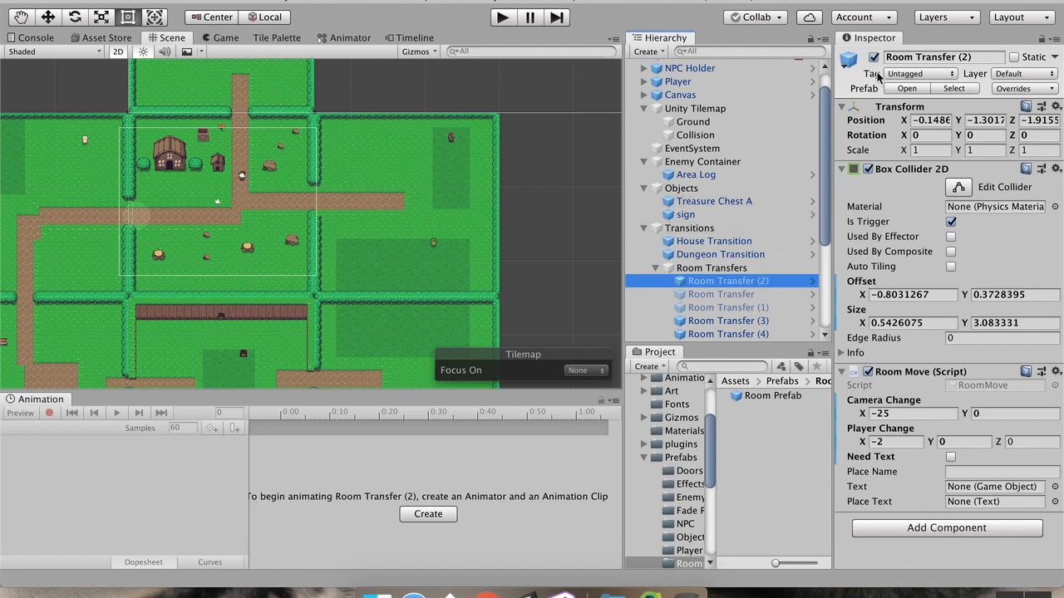
{"action": "scroll", "coordinate": [752, 266], "scroll_direction": "down", "scroll_amount": 1}
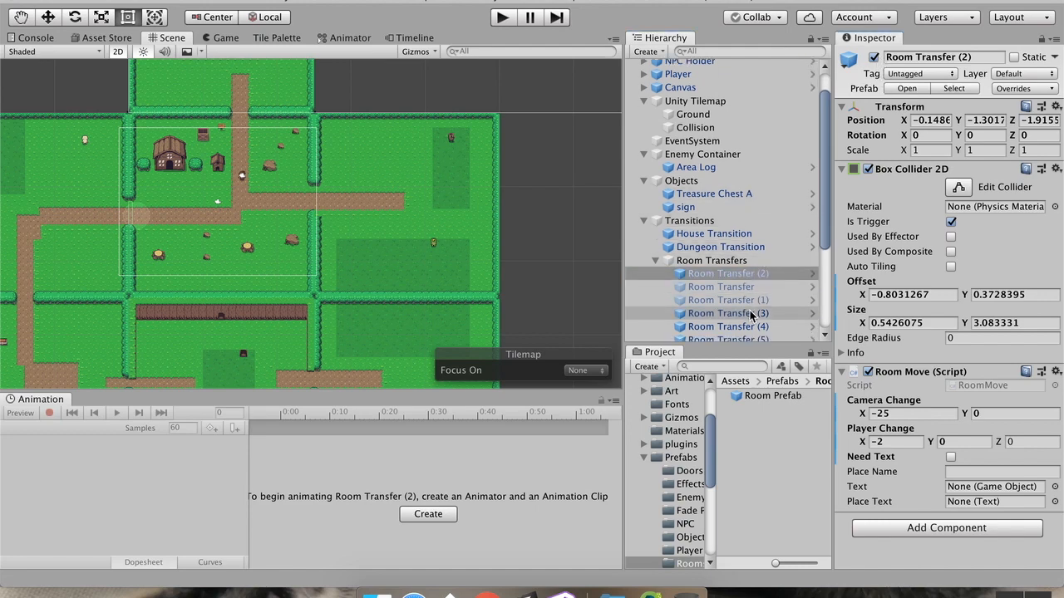
{"action": "left_click", "coordinate": [750, 311]}
{"action": "scroll", "coordinate": [751, 316], "scroll_direction": "down", "scroll_amount": 5}
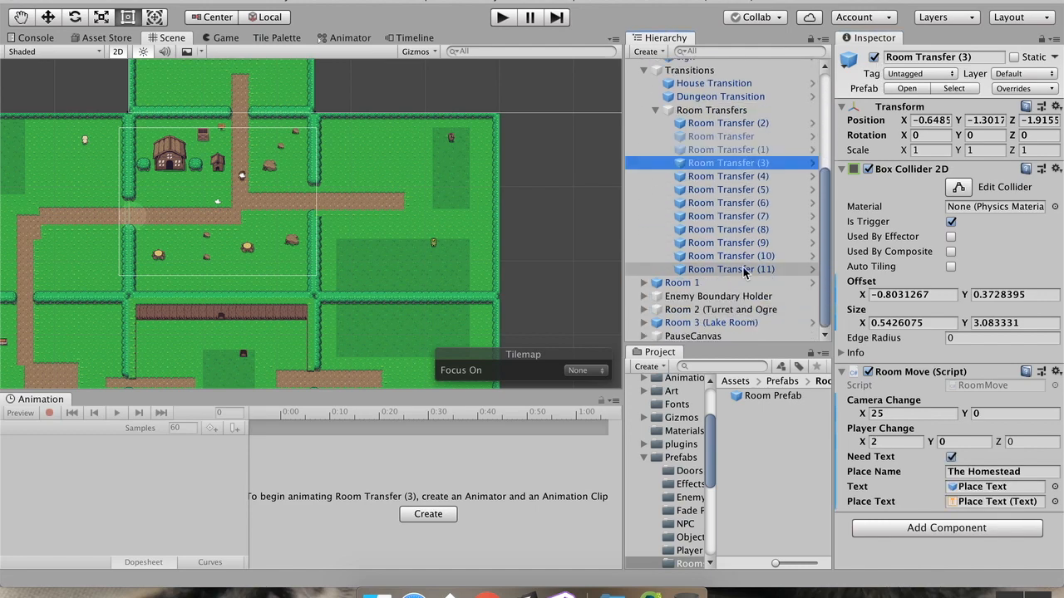
{"action": "left_click", "coordinate": [744, 269], "text": "shift"}
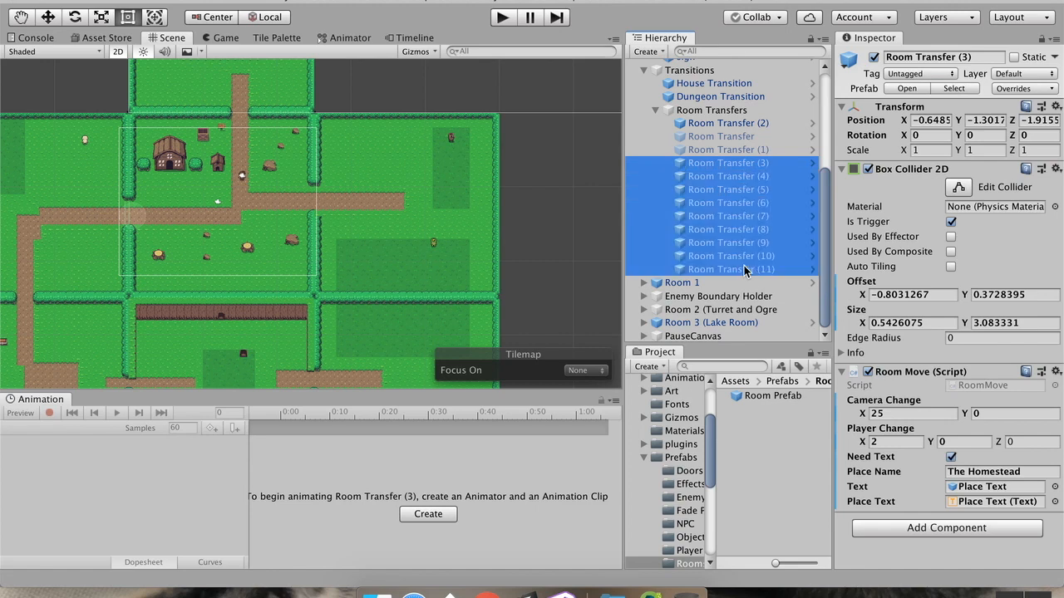
{"action": "left_click", "coordinate": [873, 58]}
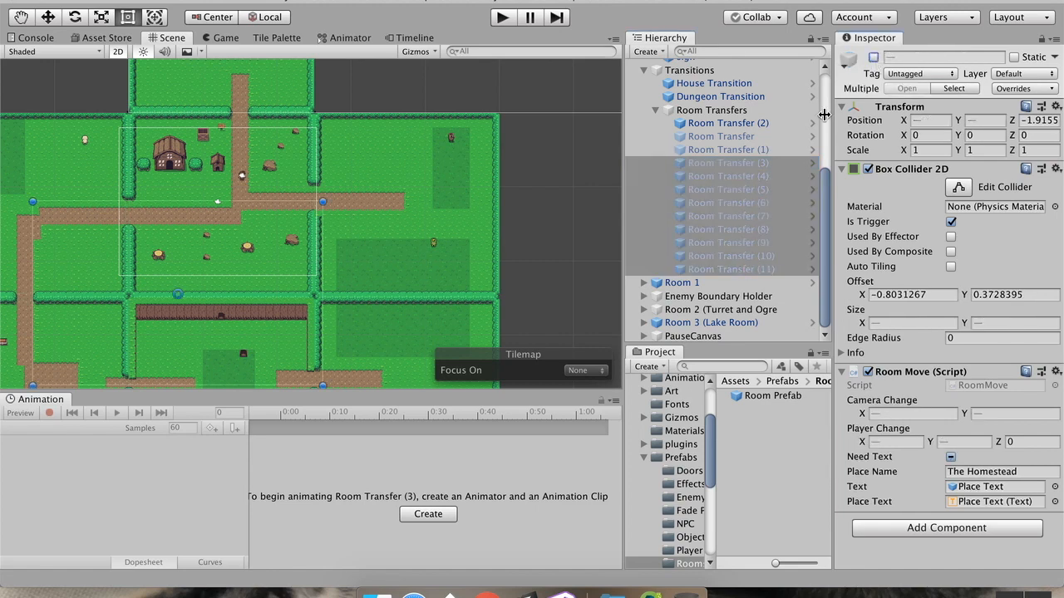
Step: Playtest the scene by walking from the first room into the room to the east and back, and end the playtest
{"action": "left_click", "coordinate": [508, 18]}
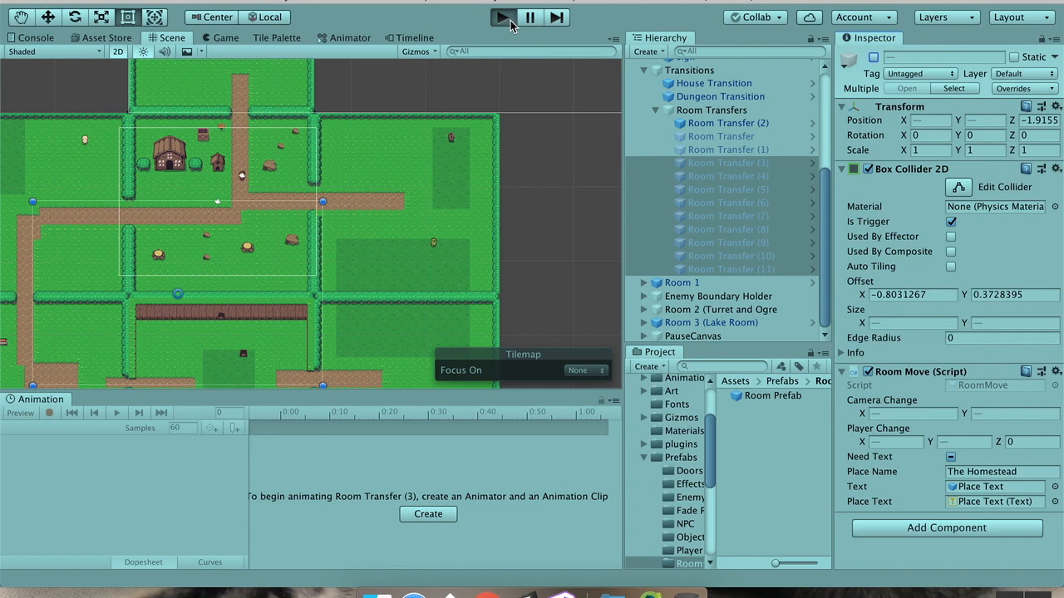
{"action": "key", "text": "Up"}
{"action": "key", "text": "Down"}
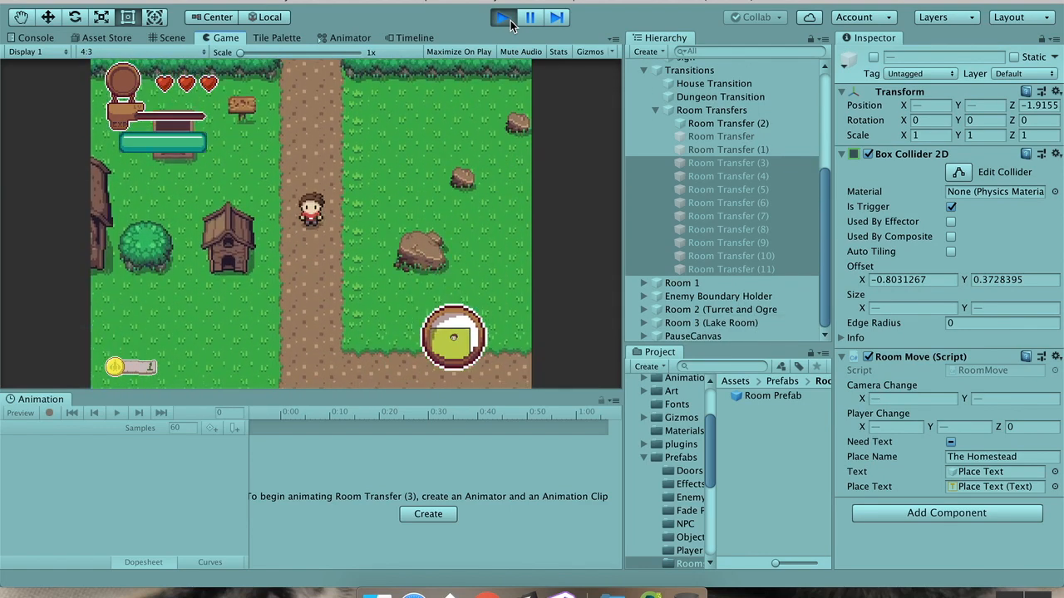
{"action": "key", "text": "Right"}
{"action": "key", "text": "Right"}
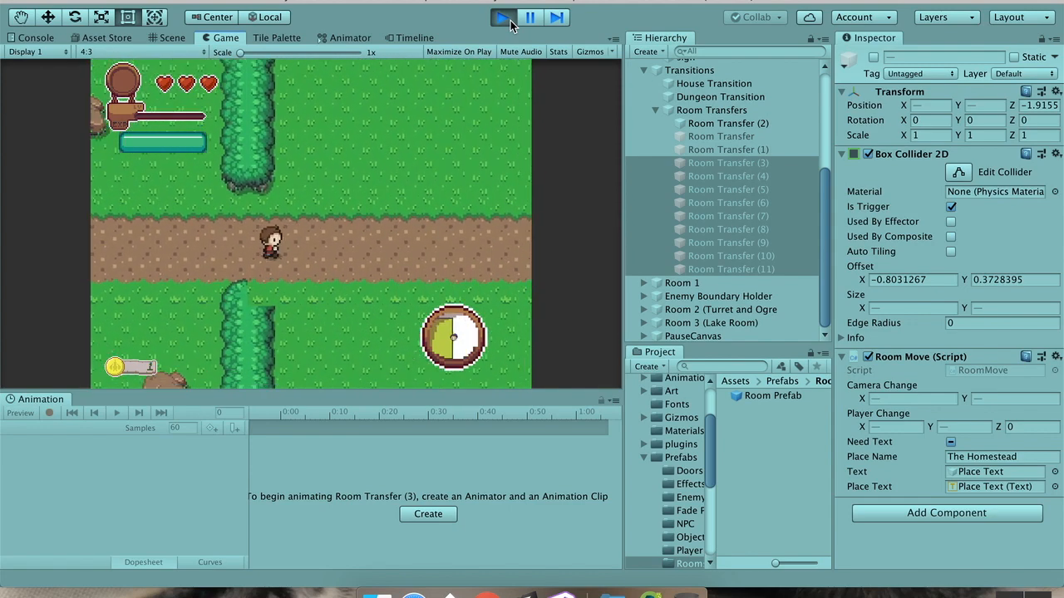
{"action": "key", "text": "Left"}
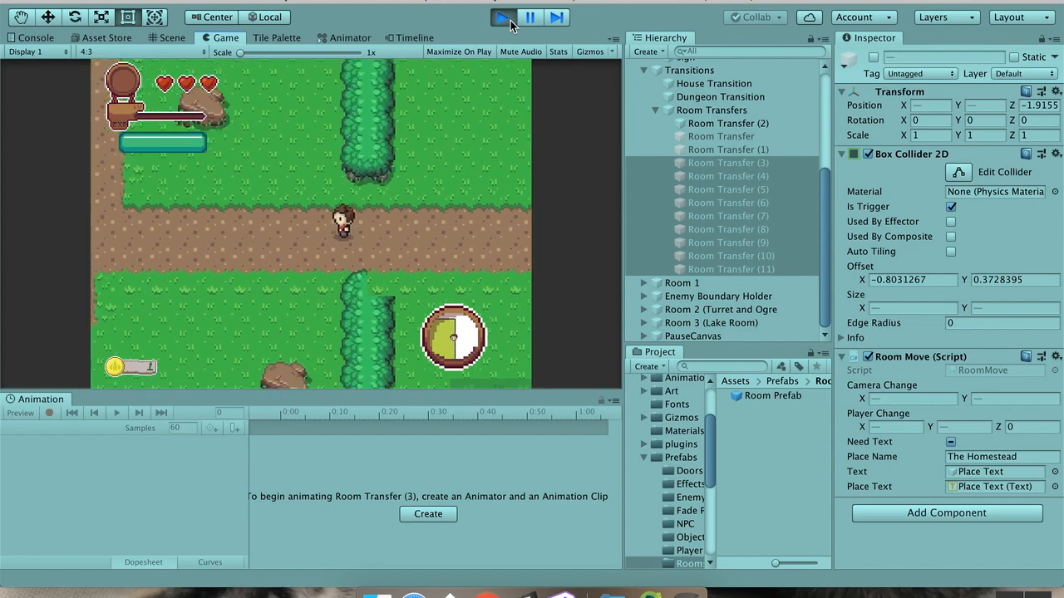
{"action": "key", "text": "Left"}
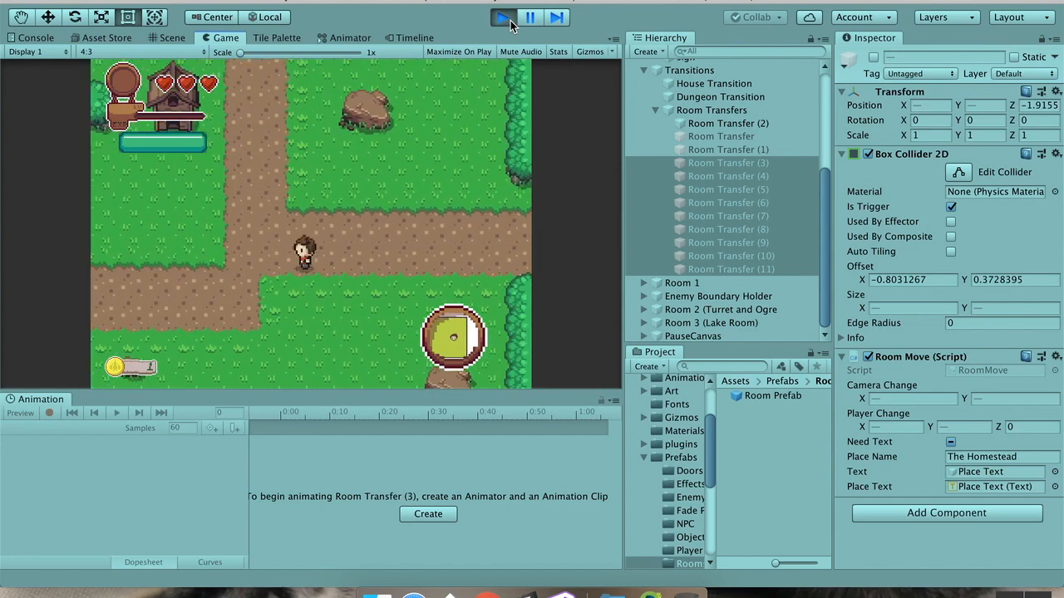
{"action": "left_click", "coordinate": [505, 18]}
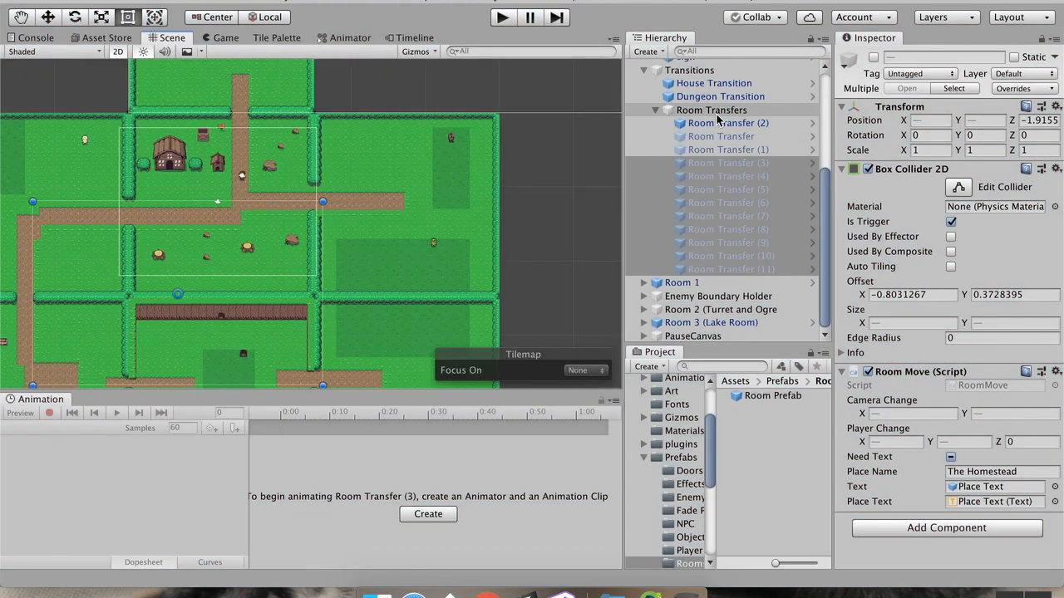
Step: Delete the Room Transfers object with all its children from the Transitions group
{"action": "left_click", "coordinate": [715, 110]}
{"action": "right_click", "coordinate": [717, 118]}
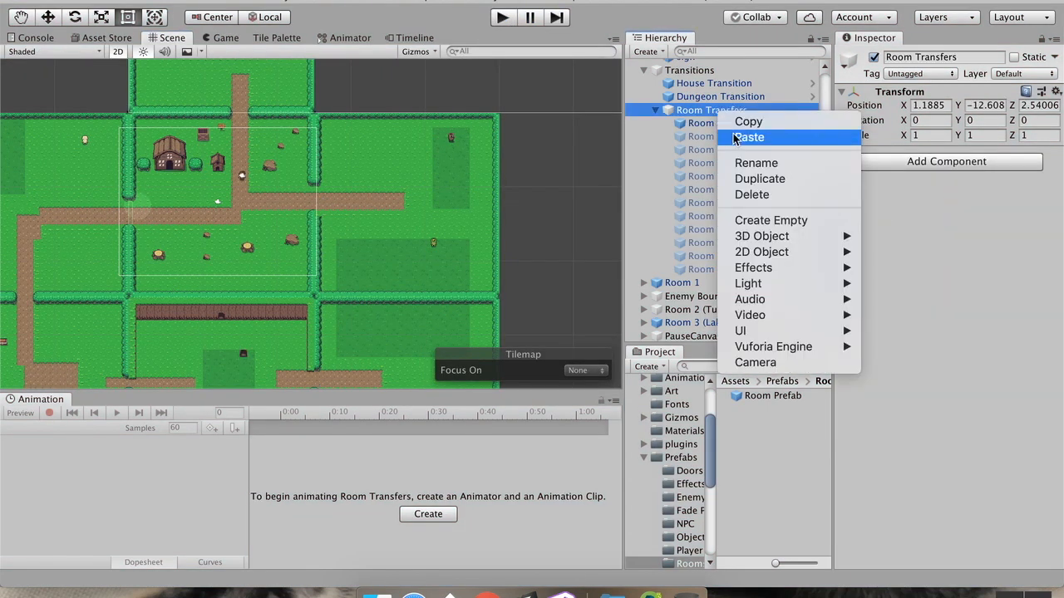
{"action": "left_click", "coordinate": [747, 191]}
Step: Rename the Transitions object as Scene Transitions and collapse it in the hierarchy
{"action": "left_click", "coordinate": [705, 244]}
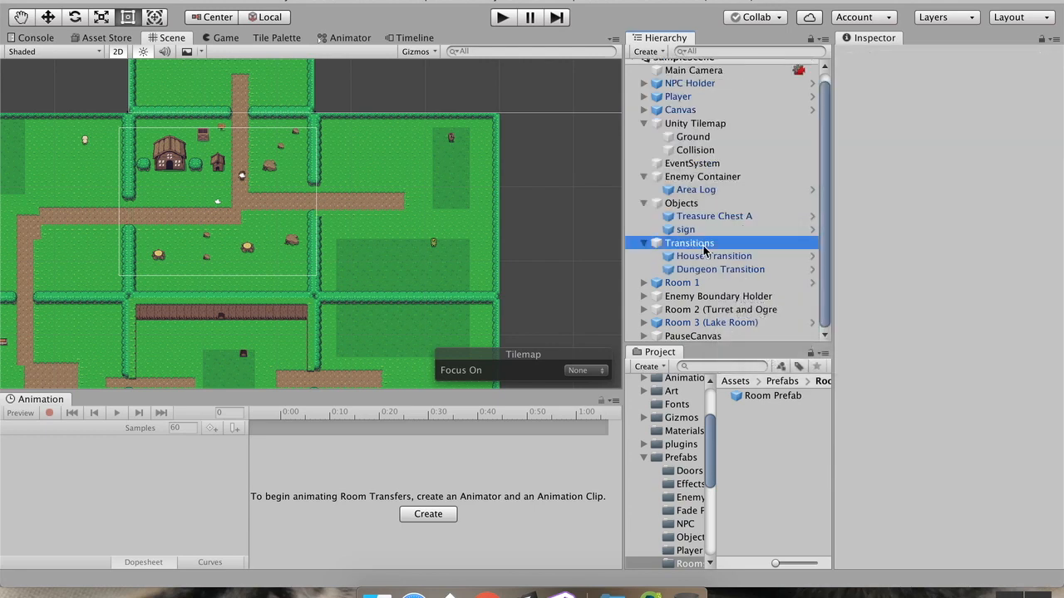
{"action": "left_click", "coordinate": [704, 244]}
{"action": "type", "text": "Scene"}
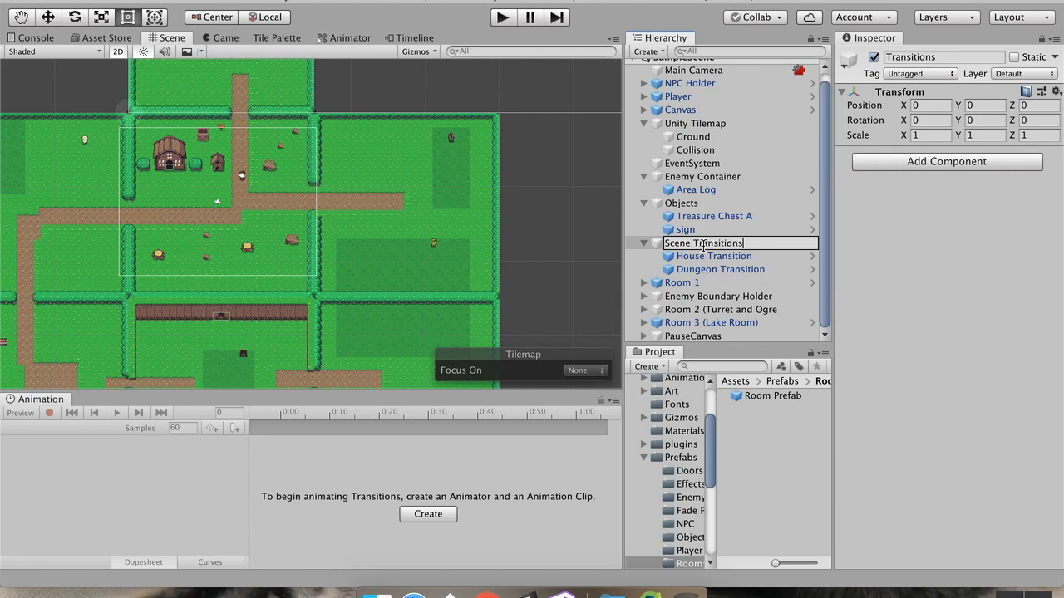
{"action": "key", "text": "Return"}
{"action": "left_click", "coordinate": [645, 246]}
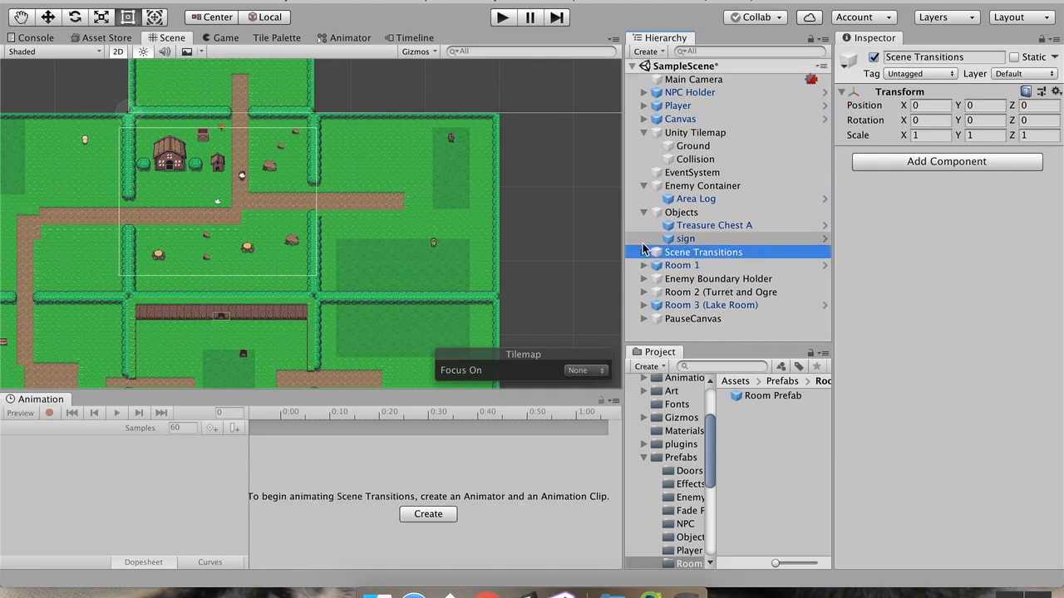
Step: Move the sign object out of Objects into Room 1 as its last child, and collapse Room 1
{"action": "left_click", "coordinate": [708, 241]}
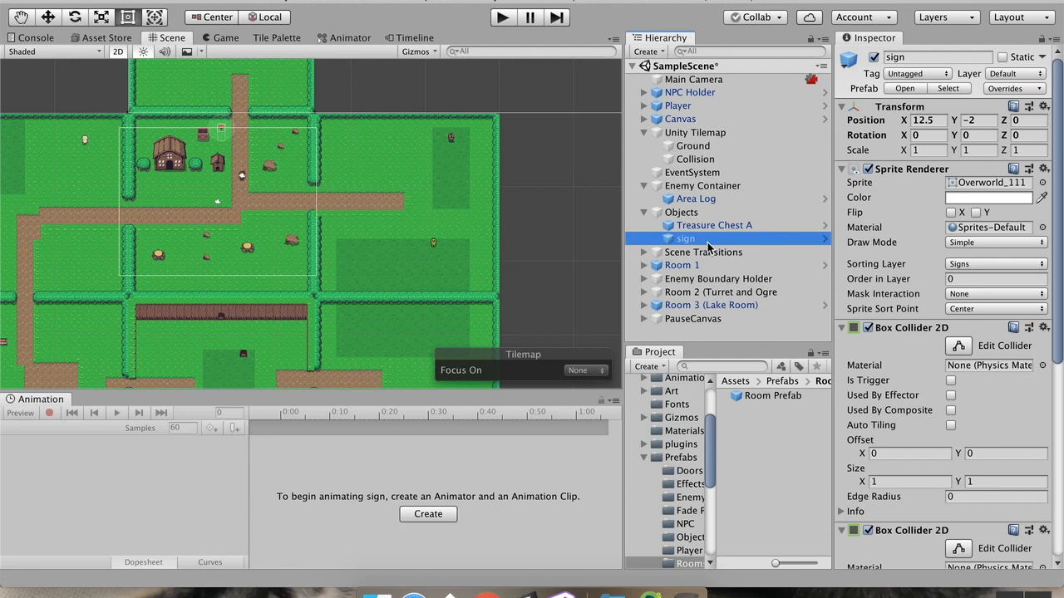
{"action": "middle_click_drag", "start_coordinate": [313, 203], "coordinate": [468, 160]}
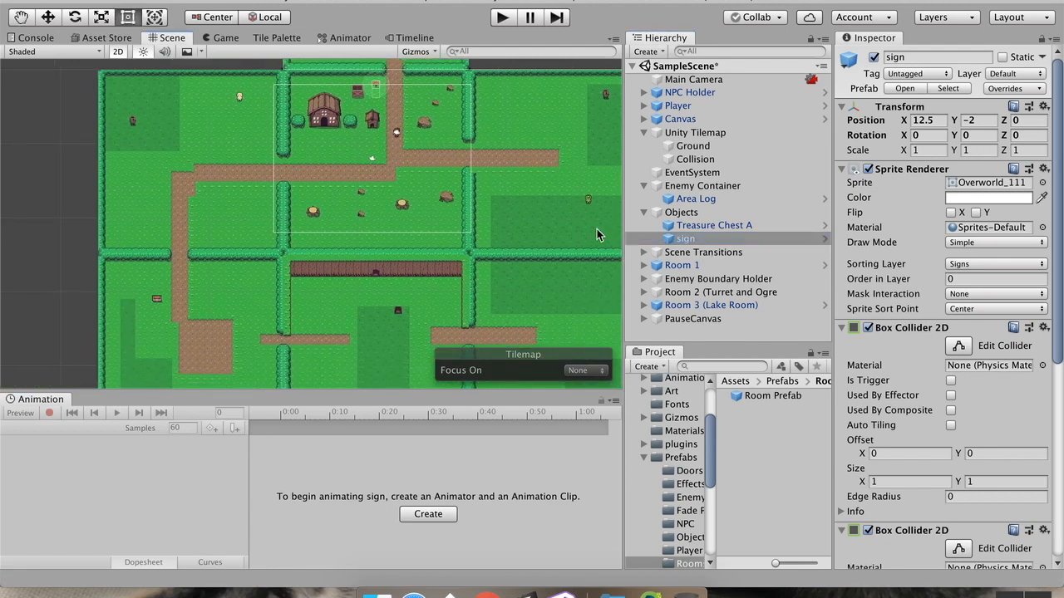
{"action": "left_click", "coordinate": [643, 272]}
{"action": "scroll", "coordinate": [653, 245], "scroll_direction": "down", "scroll_amount": 2}
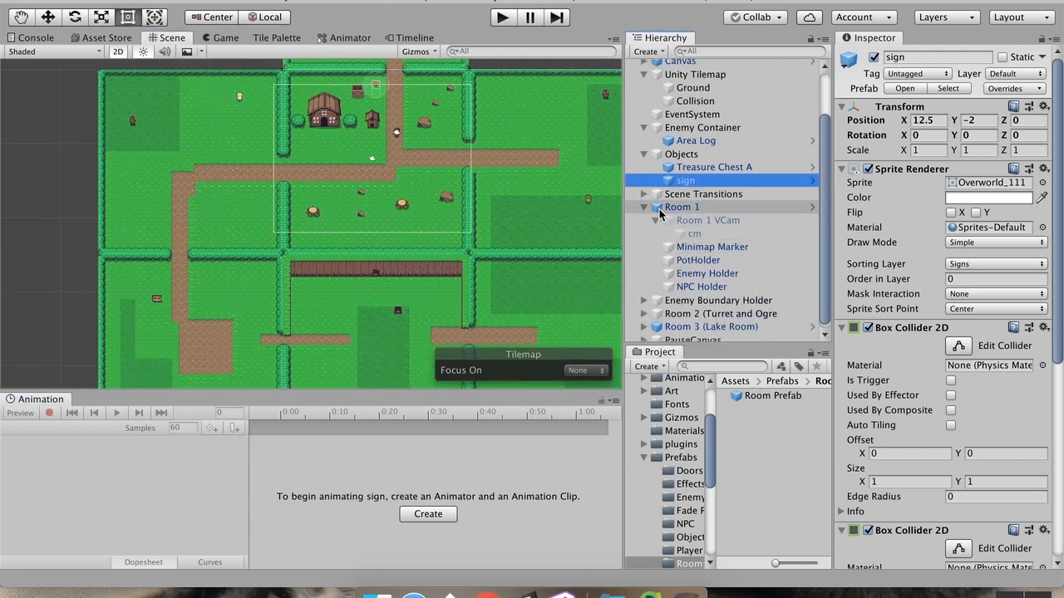
{"action": "left_click_drag", "start_coordinate": [678, 198], "coordinate": [680, 288]}
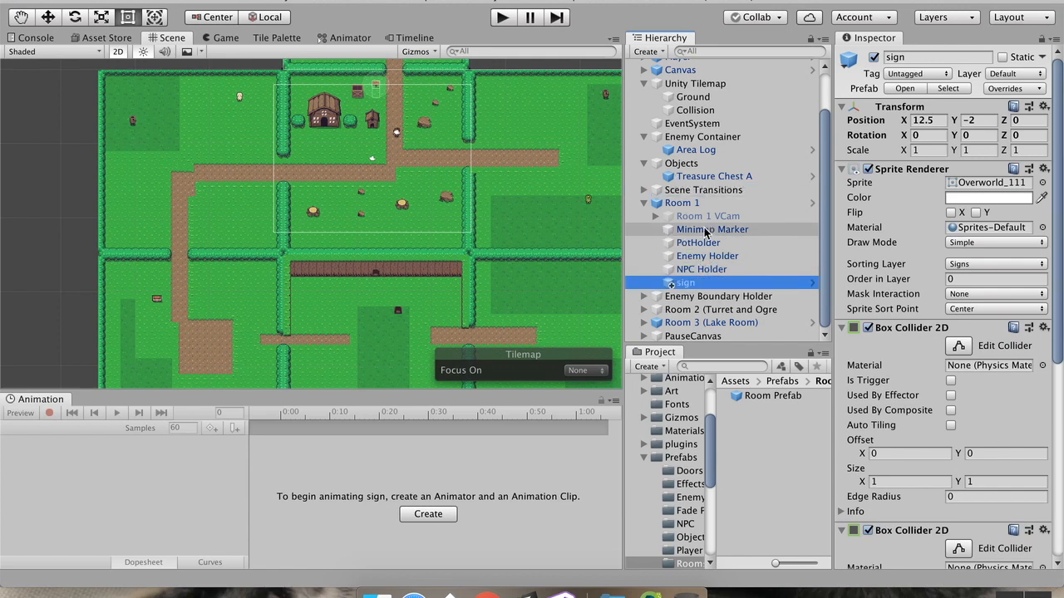
{"action": "left_click", "coordinate": [675, 203]}
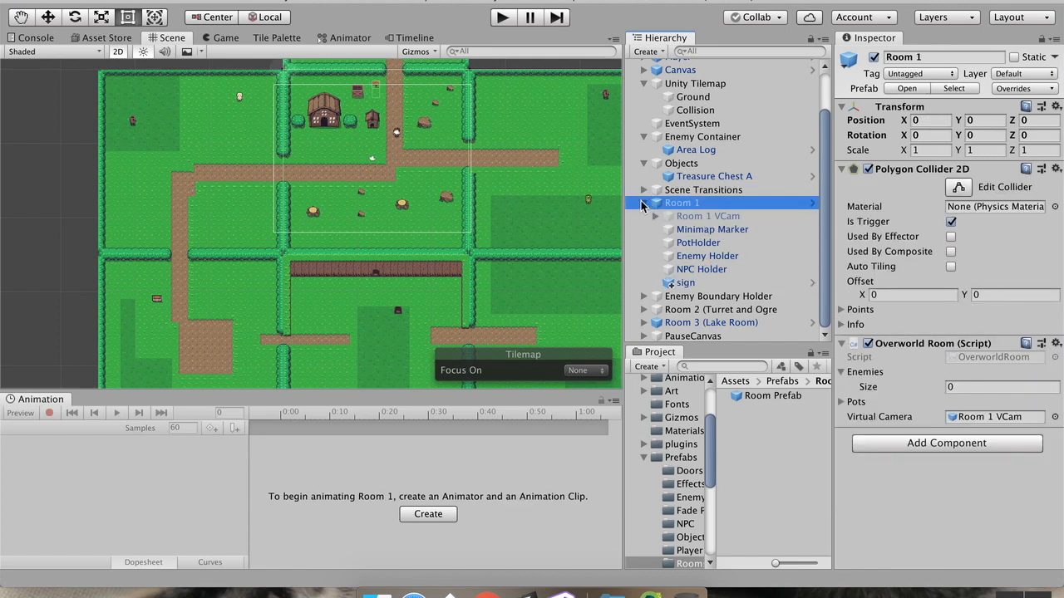
{"action": "left_click", "coordinate": [644, 204]}
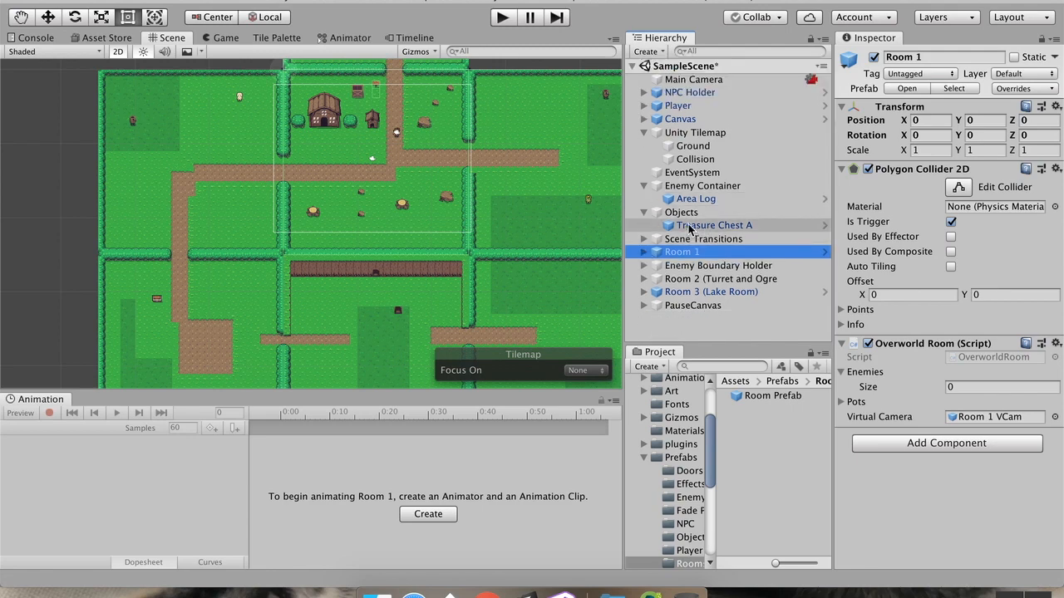
Step: Add an instance of Room Prefab to the scene hierarchy below Room 3 (Lake Room) and name it Room 4
{"action": "middle_click_drag", "start_coordinate": [384, 156], "coordinate": [370, 208]}
{"action": "middle_click_drag", "start_coordinate": [209, 372], "coordinate": [215, 273]}
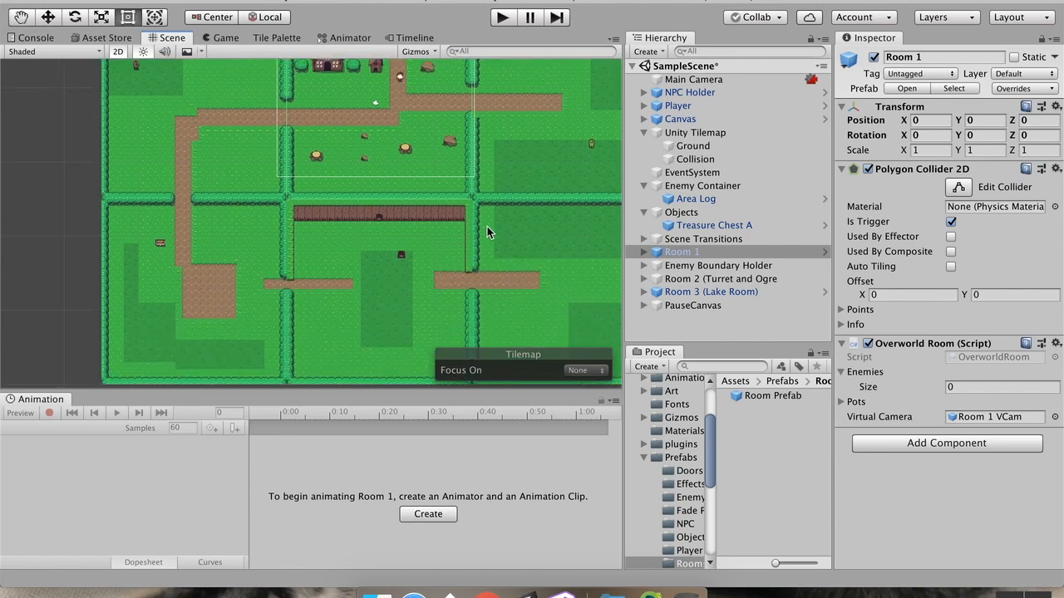
{"action": "middle_click_drag", "start_coordinate": [487, 227], "coordinate": [461, 222]}
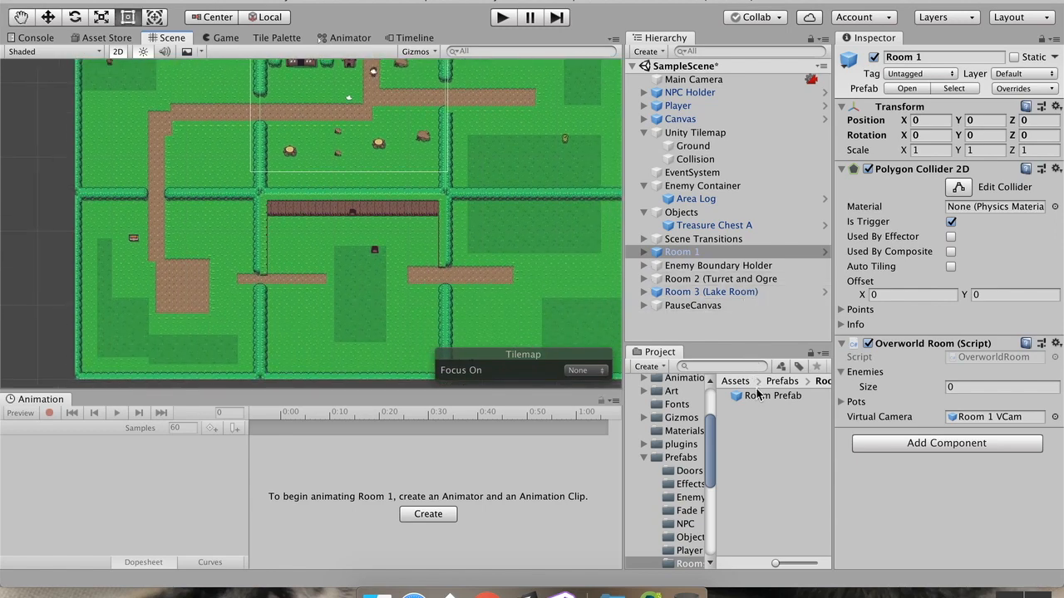
{"action": "left_click_drag", "start_coordinate": [757, 400], "coordinate": [698, 308]}
{"action": "left_click", "coordinate": [697, 305]}
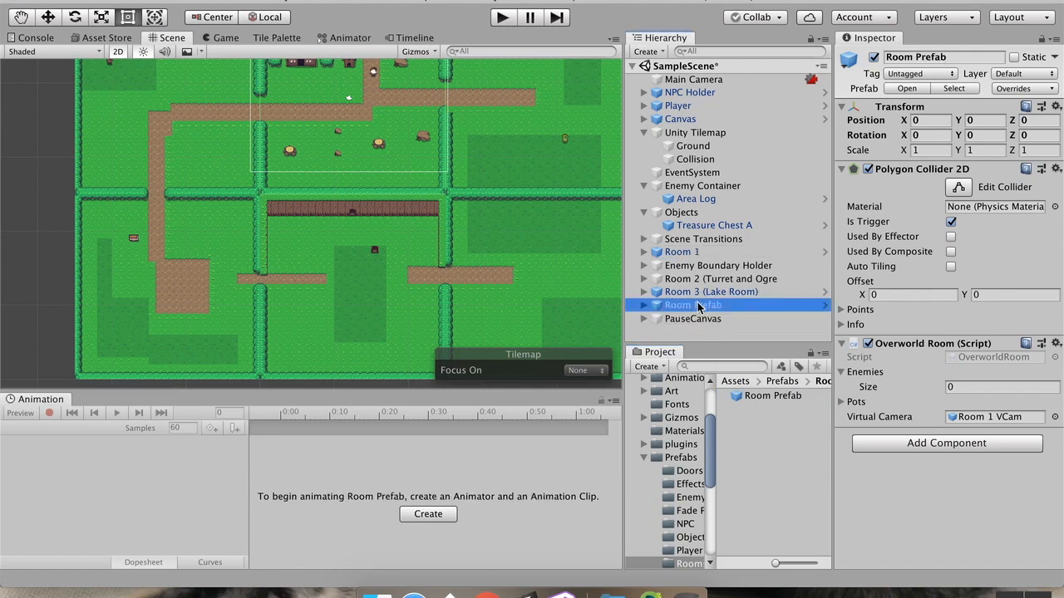
{"action": "left_click", "coordinate": [697, 305]}
{"action": "type", "text": "Room 4"}
{"action": "key", "text": "Return"}
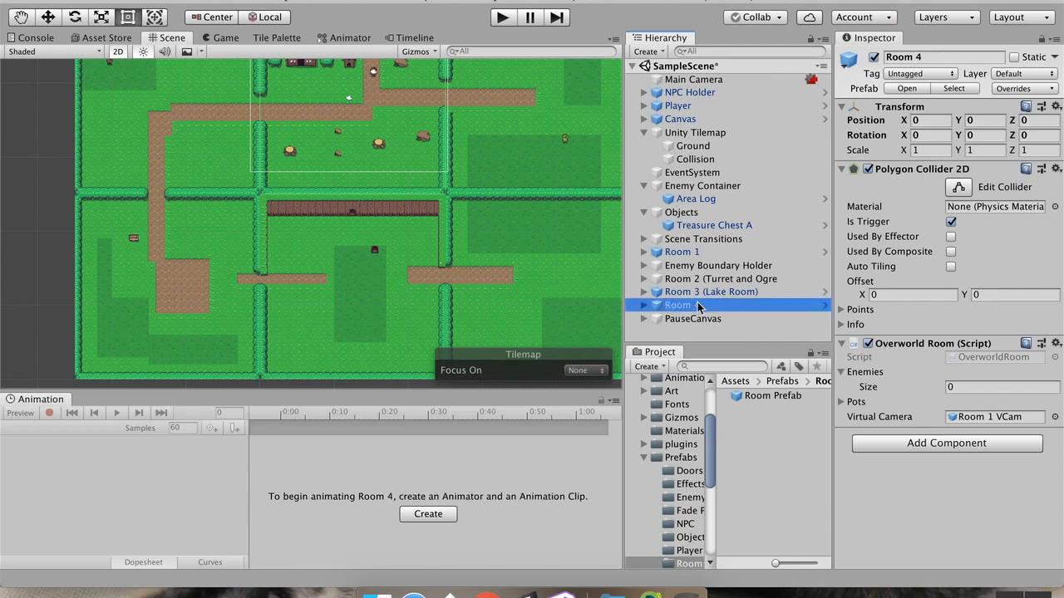
Step: Duplicate Room 4, place the copy directly below it in the hierarchy, and rename the copy as Room 5
{"action": "key", "text": "super+d"}
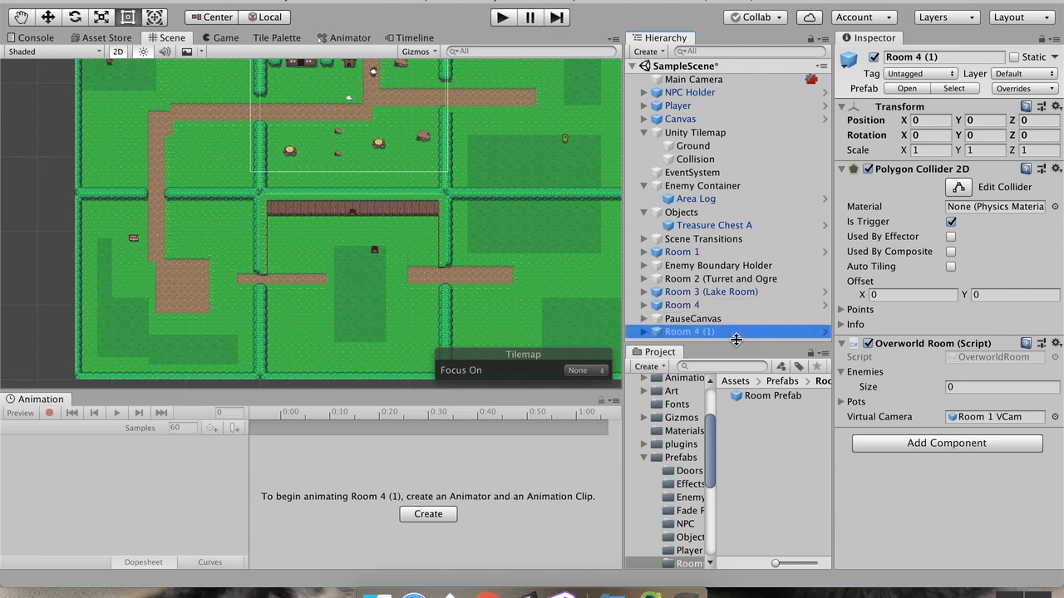
{"action": "left_click_drag", "start_coordinate": [710, 334], "coordinate": [707, 318]}
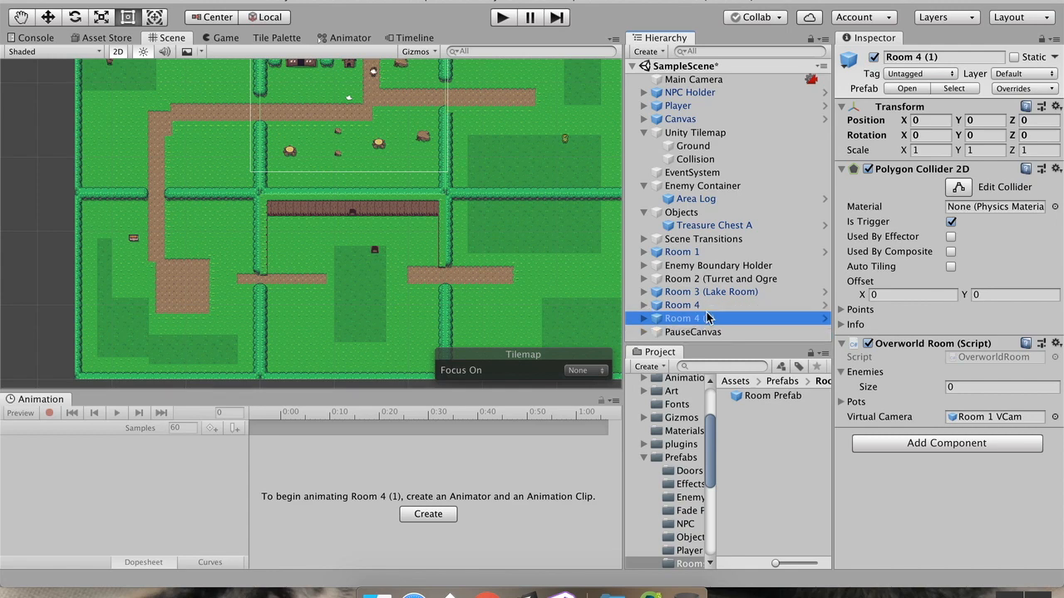
{"action": "left_click", "coordinate": [708, 319]}
{"action": "type", "text": "Room "}
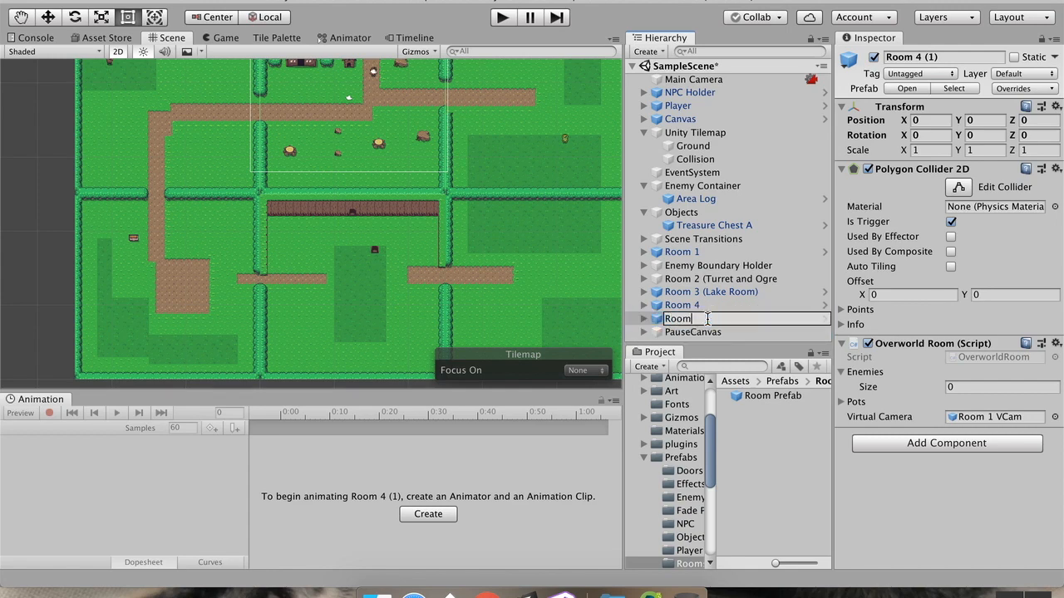
{"action": "type", "text": "5"}
{"action": "key", "text": "Return"}
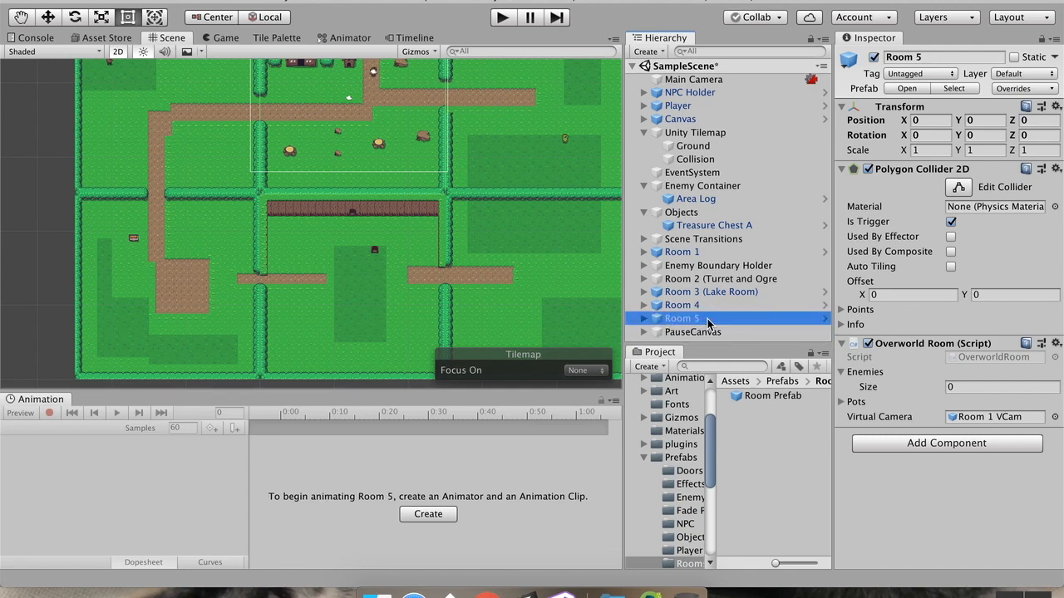
Step: Duplicate Room 5 and name the copy Room 6, and duplicate that room and name its copy Room 7
{"action": "key", "text": "super+d"}
{"action": "left_click", "coordinate": [707, 335]}
{"action": "type", "text": "R"}
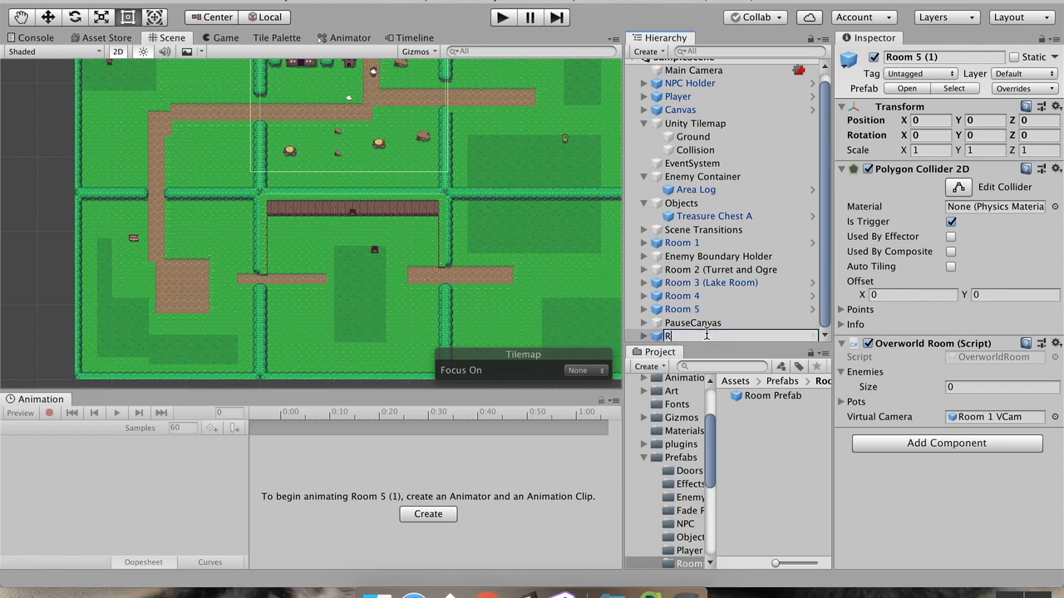
{"action": "type", "text": "oom 6"}
{"action": "key", "text": "Return"}
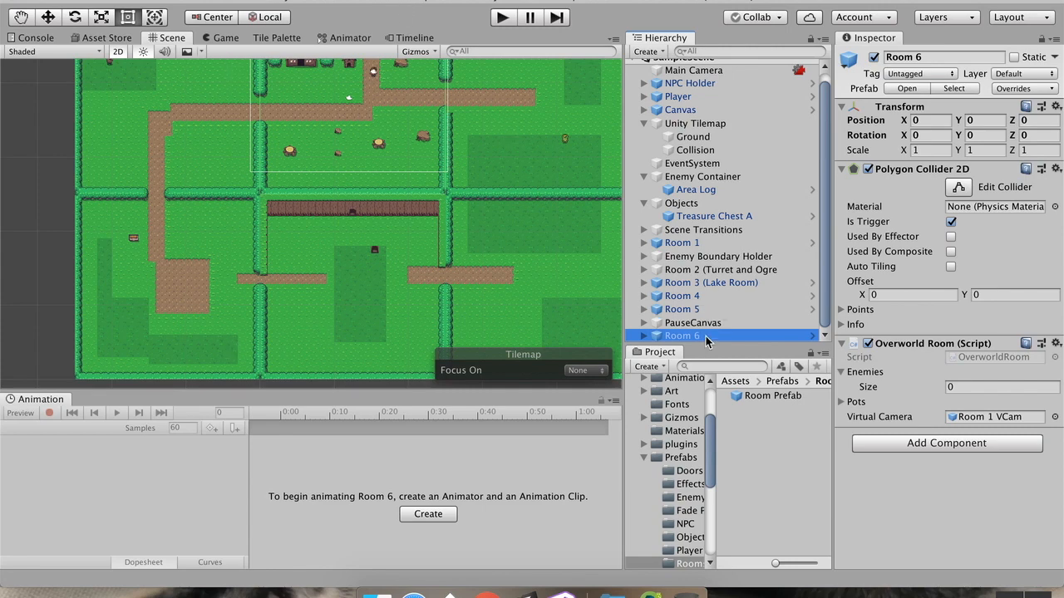
{"action": "key", "text": "super+d"}
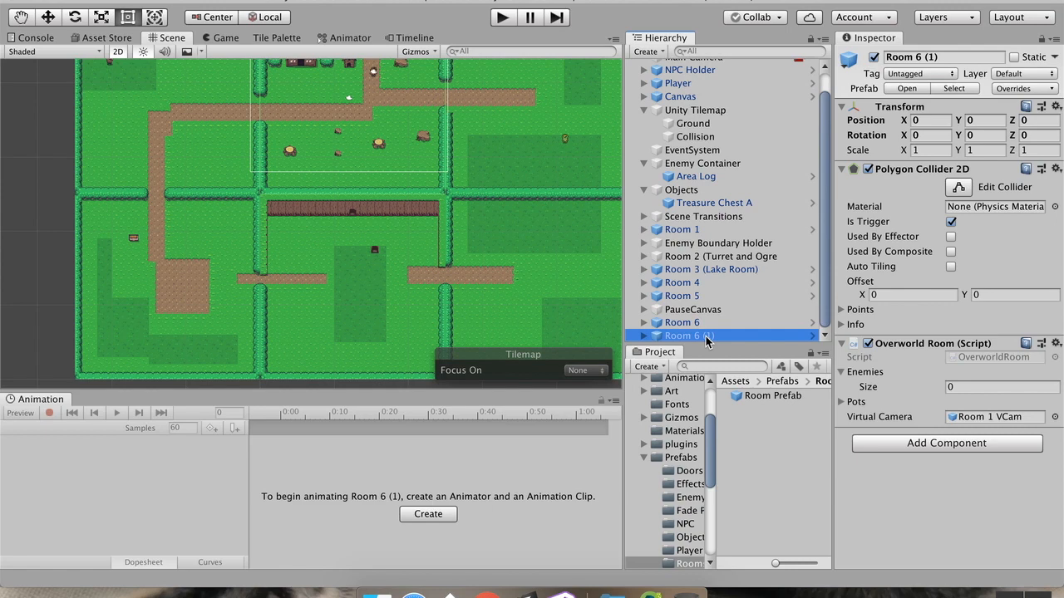
{"action": "key", "text": "Return"}
{"action": "type", "text": "R"}
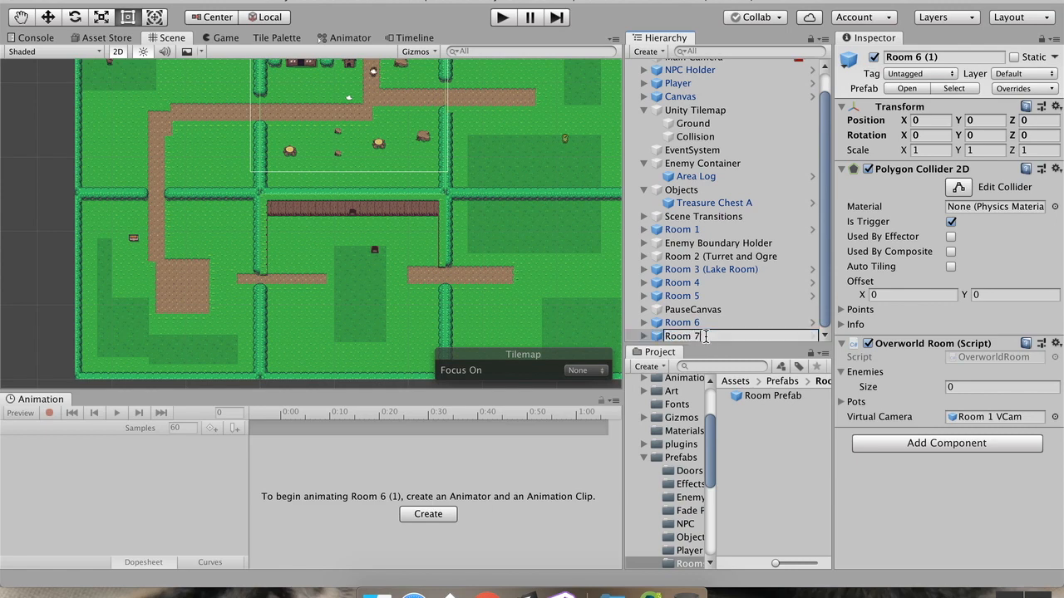
{"action": "key", "text": "Return"}
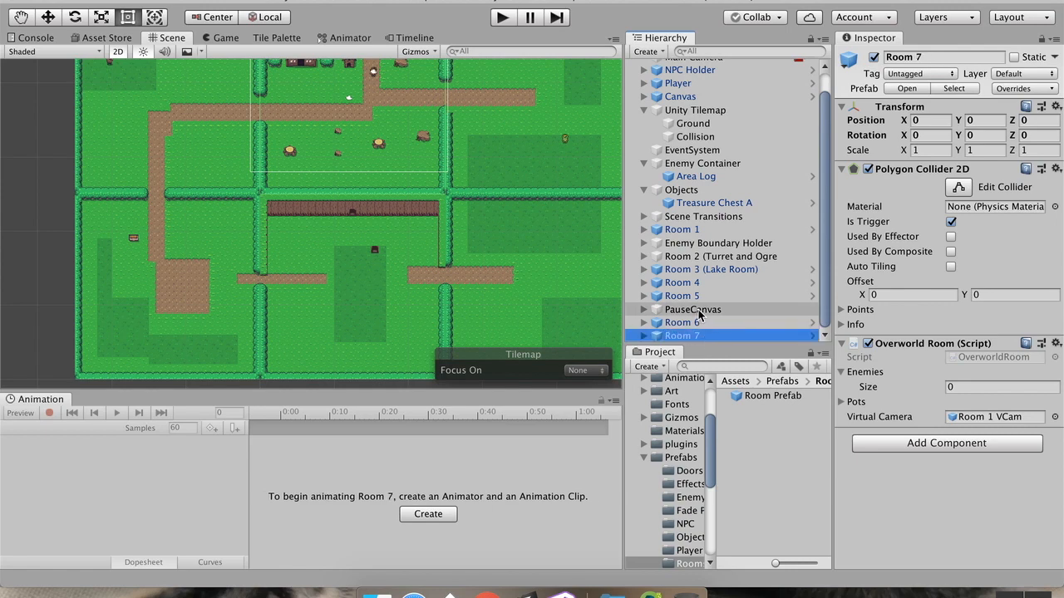
Step: Move PauseCanvas directly below Canvas in the hierarchy and collapse Unity Tilemap
{"action": "left_click_drag", "start_coordinate": [698, 309], "coordinate": [644, 107]}
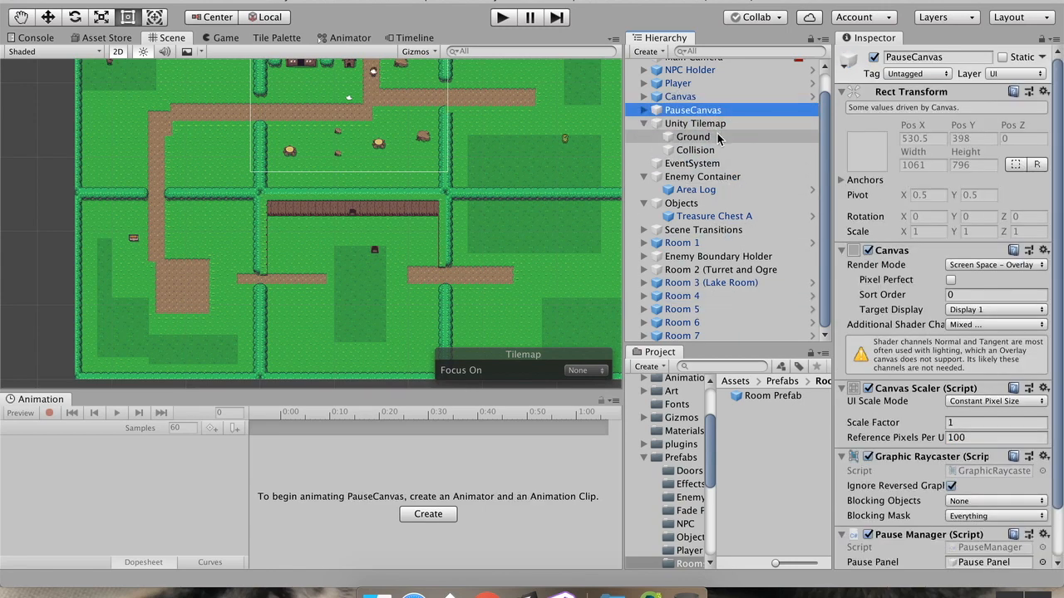
{"action": "left_click", "coordinate": [644, 124]}
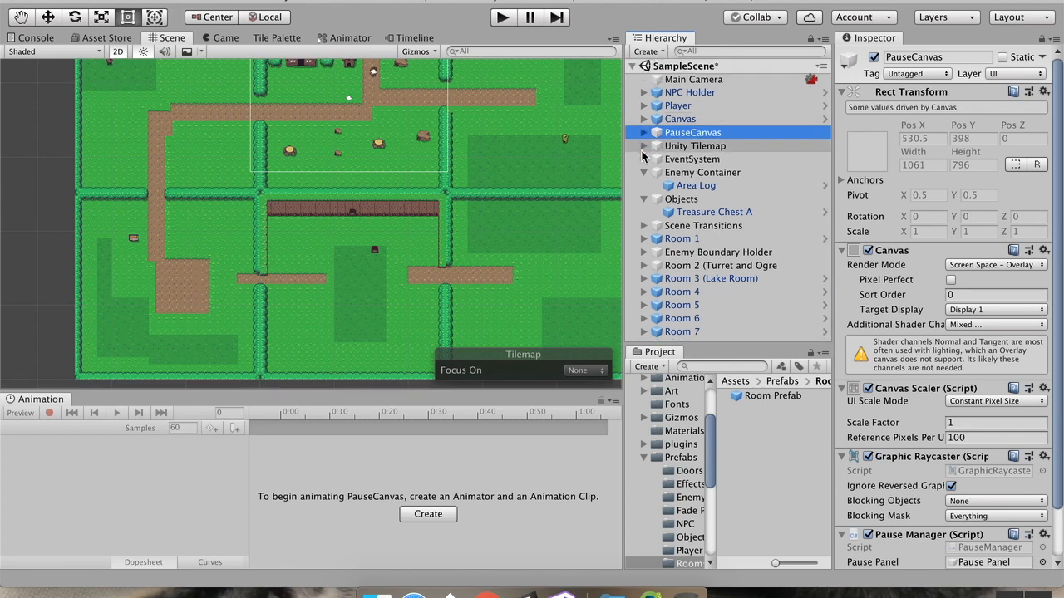
Step: Move Area Log out of Enemy Container into the Enemy Holder of Room 4
{"action": "left_click", "coordinate": [664, 185]}
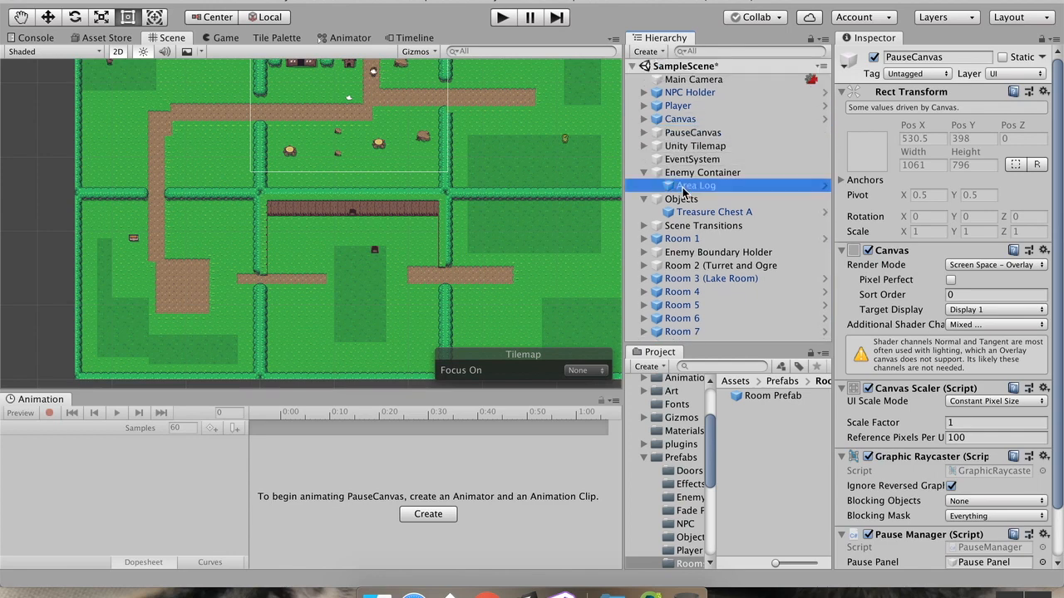
{"action": "middle_click_drag", "start_coordinate": [493, 150], "coordinate": [511, 221]}
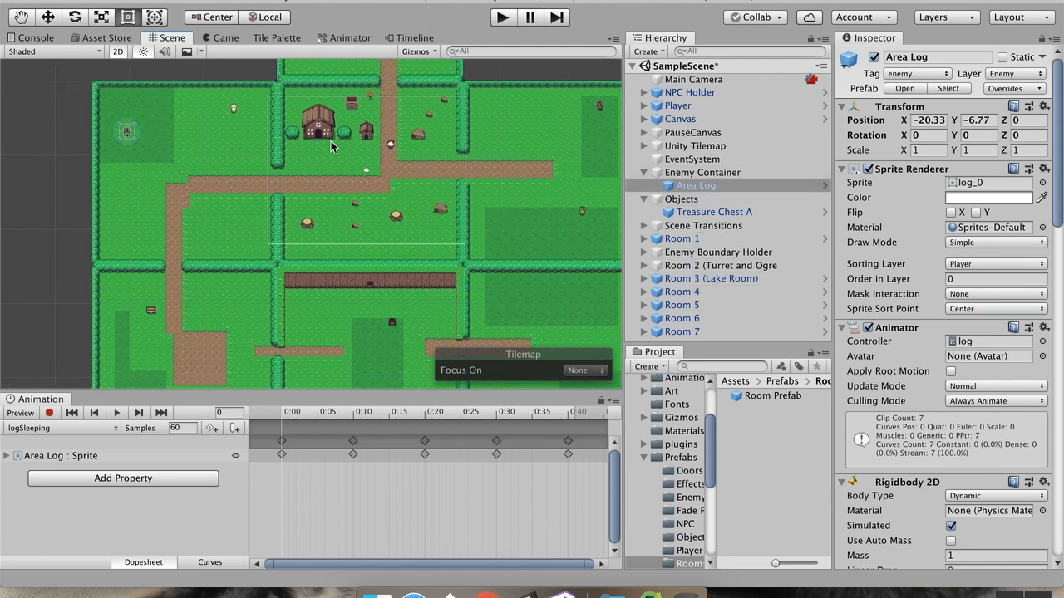
{"action": "left_click", "coordinate": [648, 292]}
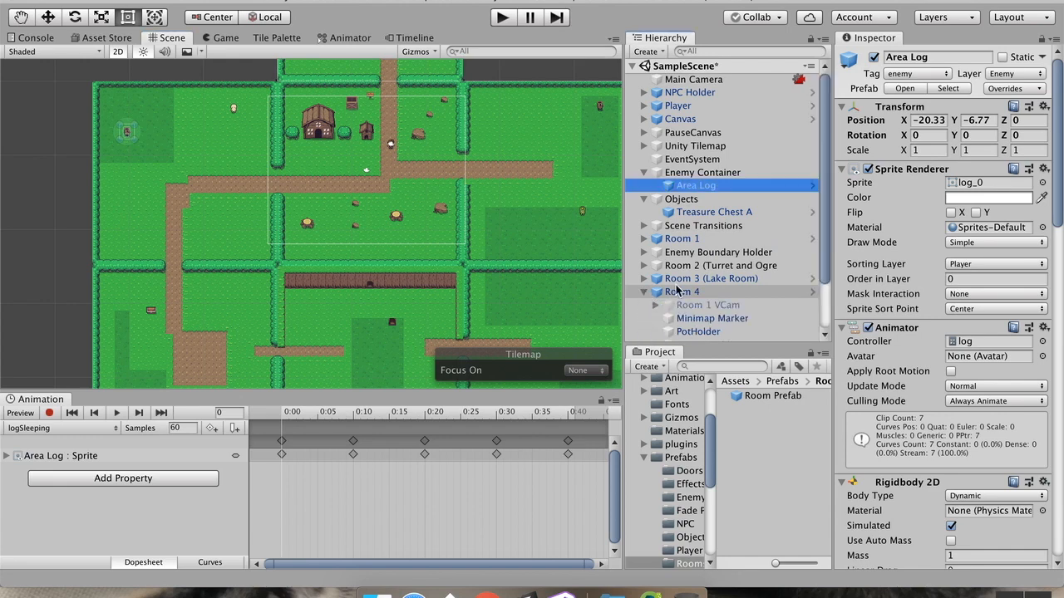
{"action": "scroll", "coordinate": [661, 287], "scroll_direction": "down", "scroll_amount": 2}
{"action": "left_click_drag", "start_coordinate": [690, 150], "coordinate": [702, 307]}
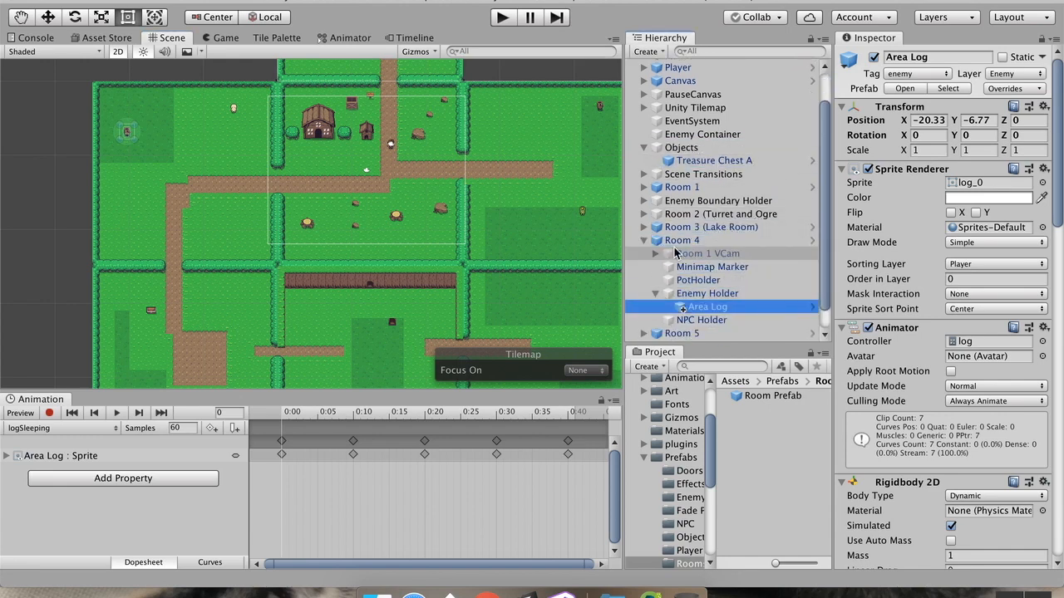
Step: Set the Enemies size of Room 4's Overworld Room script to 1 and assign Area Log as Element 0
{"action": "left_click", "coordinate": [688, 240]}
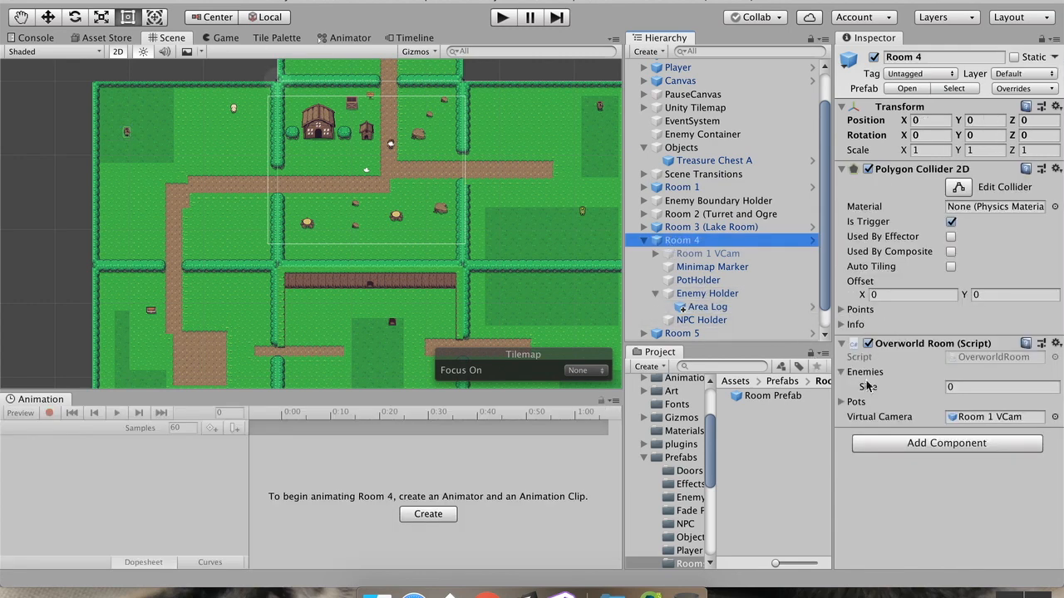
{"action": "left_click", "coordinate": [999, 387]}
{"action": "type", "text": "1"}
{"action": "key", "text": "Return"}
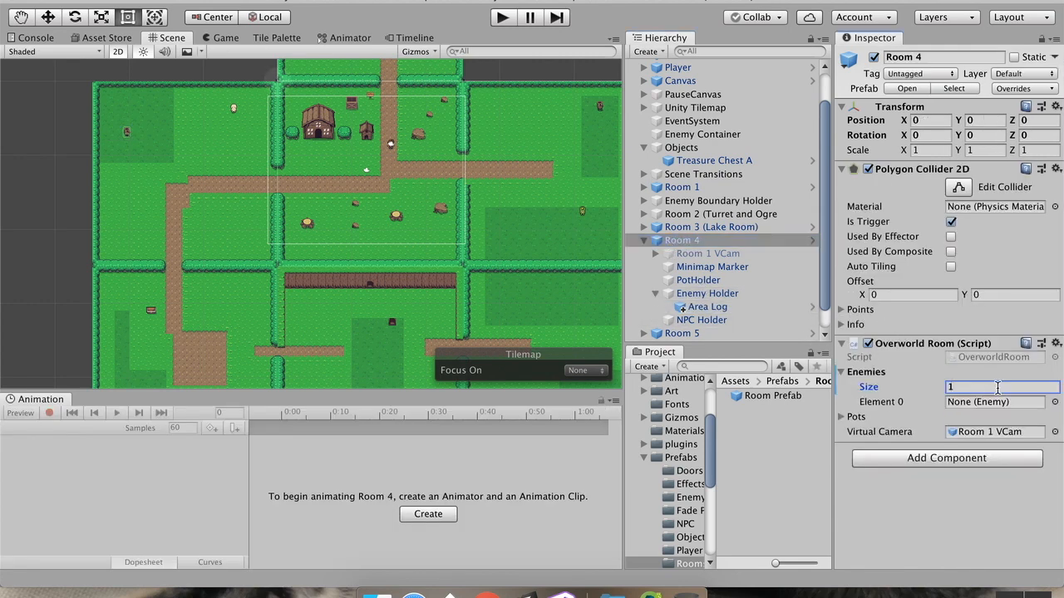
{"action": "left_click_drag", "start_coordinate": [702, 306], "coordinate": [993, 402]}
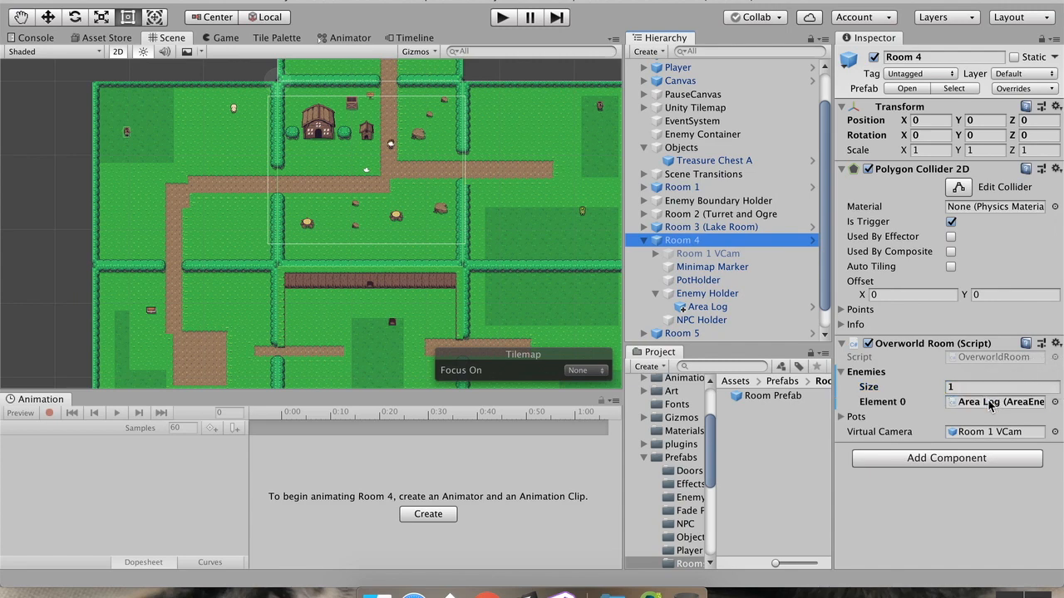
Step: Move the scene-level NPC Holder into Room 4's own NPC Holder, and collapse the enemy and NPC holders
{"action": "left_click", "coordinate": [708, 321]}
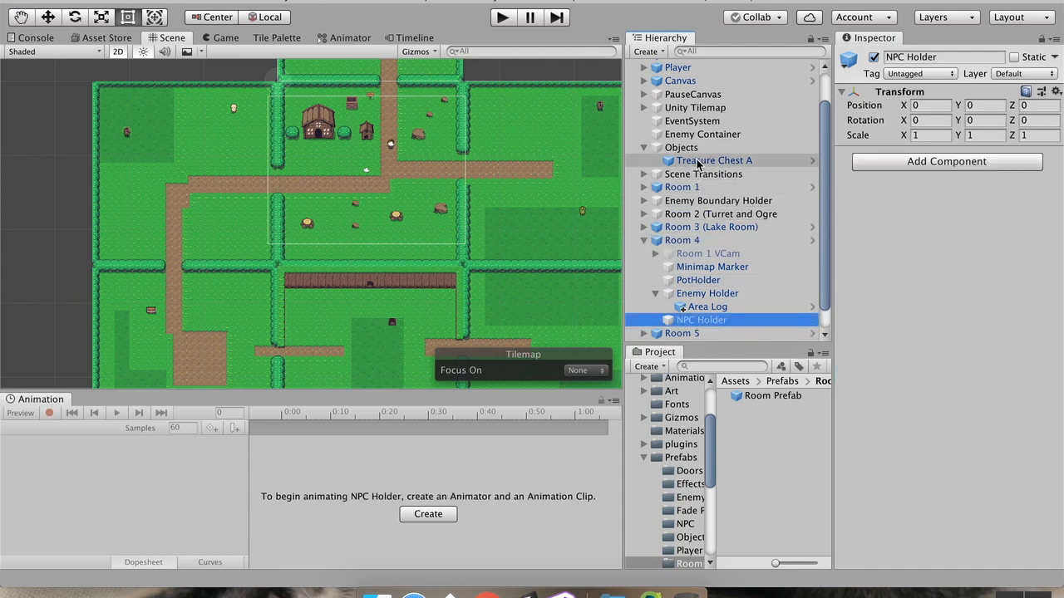
{"action": "scroll", "coordinate": [668, 114], "scroll_direction": "up", "scroll_amount": 3}
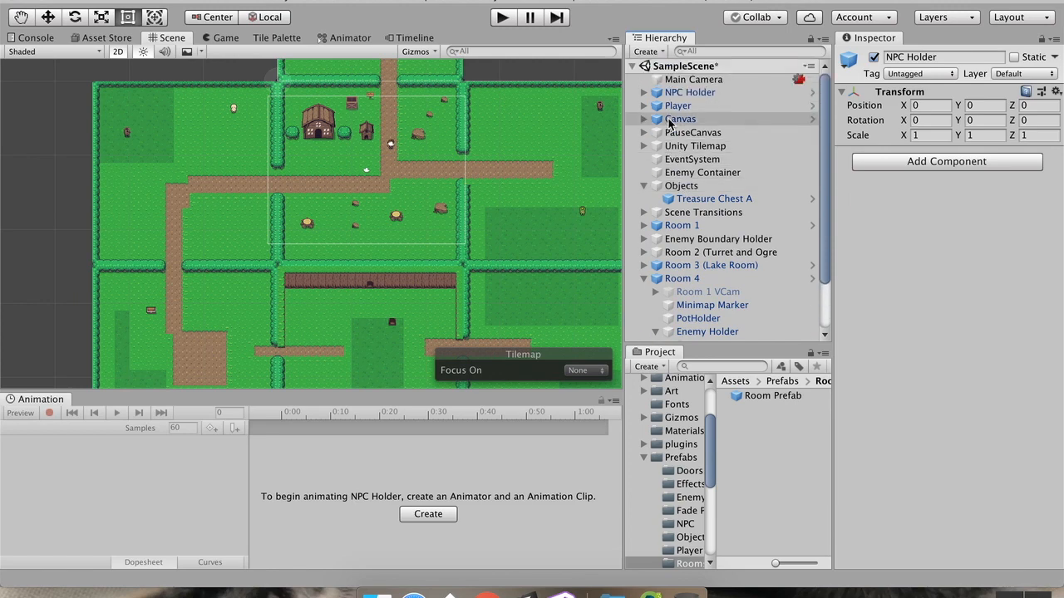
{"action": "left_click_drag", "start_coordinate": [666, 93], "coordinate": [707, 297]}
{"action": "left_click", "coordinate": [546, 236]}
{"action": "left_click", "coordinate": [655, 256]}
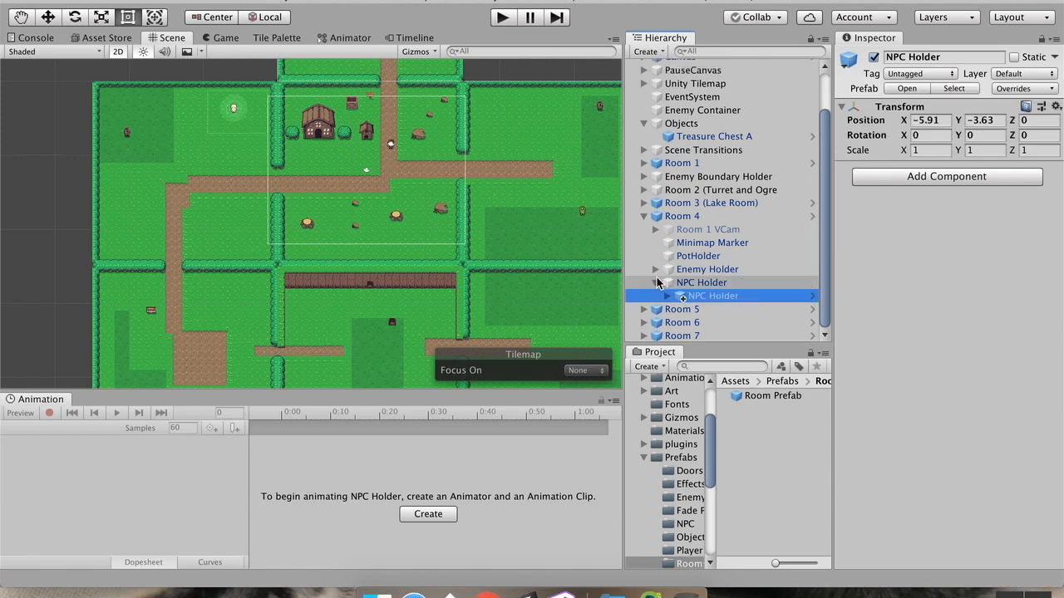
{"action": "left_click", "coordinate": [656, 283]}
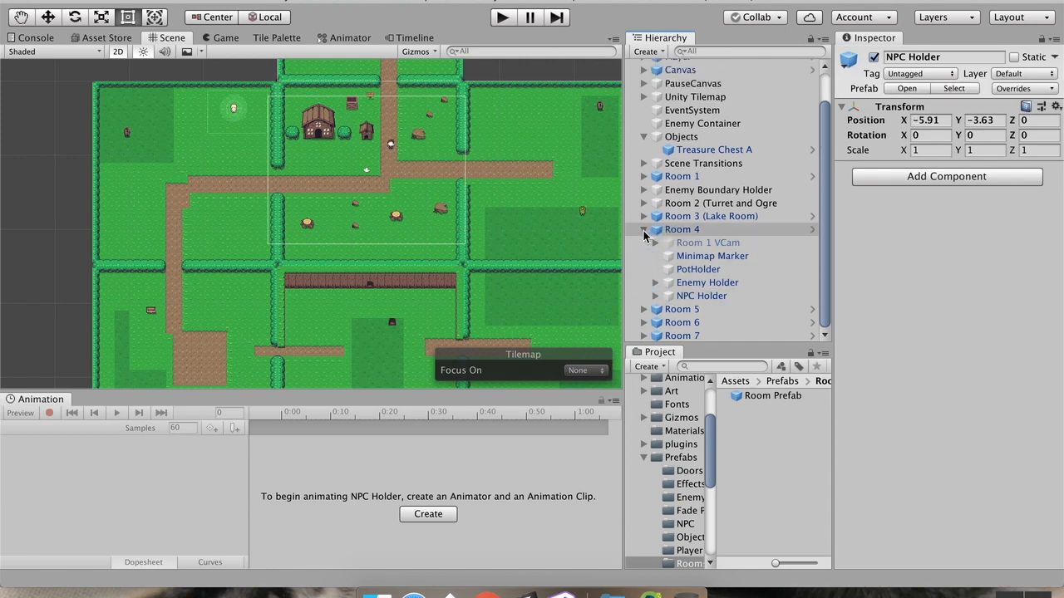
Step: Examine the Polygon Collider 2D points of Room 1 as a reference for Room 4's collider
{"action": "left_click", "coordinate": [731, 233]}
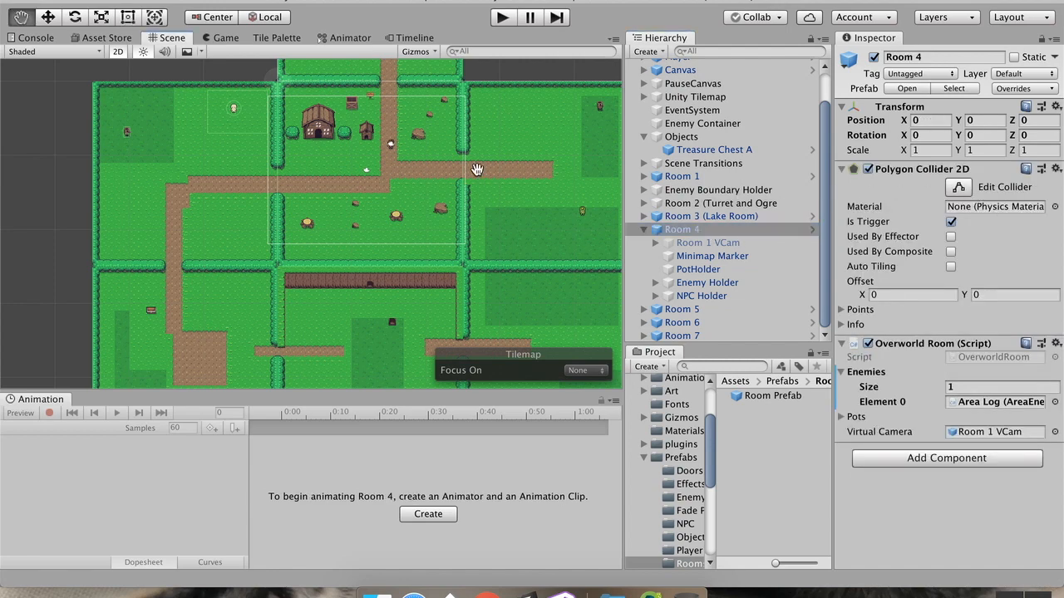
{"action": "middle_click_drag", "start_coordinate": [476, 168], "coordinate": [518, 198]}
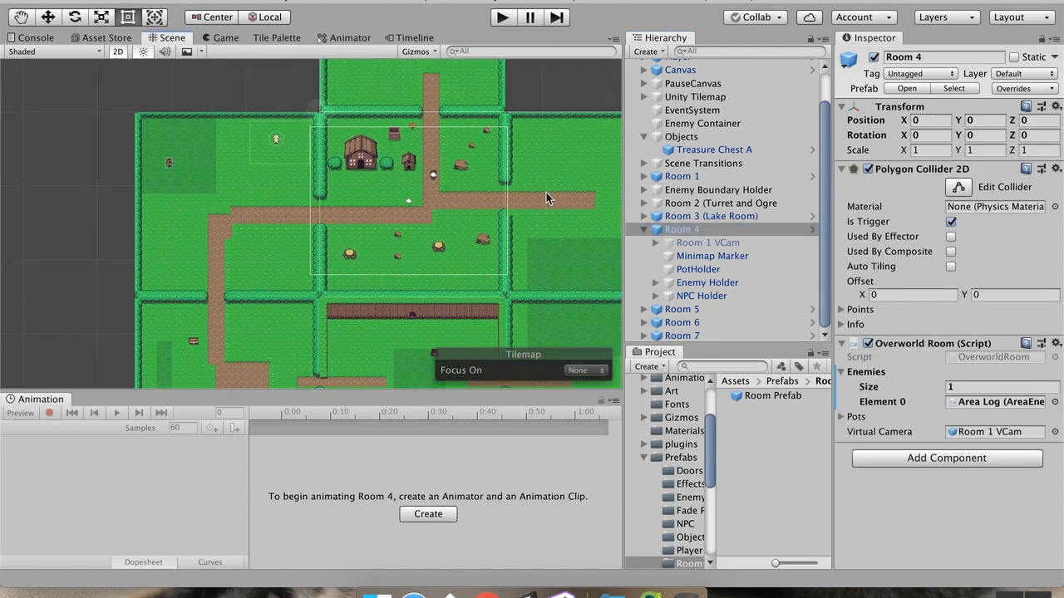
{"action": "left_click", "coordinate": [689, 177]}
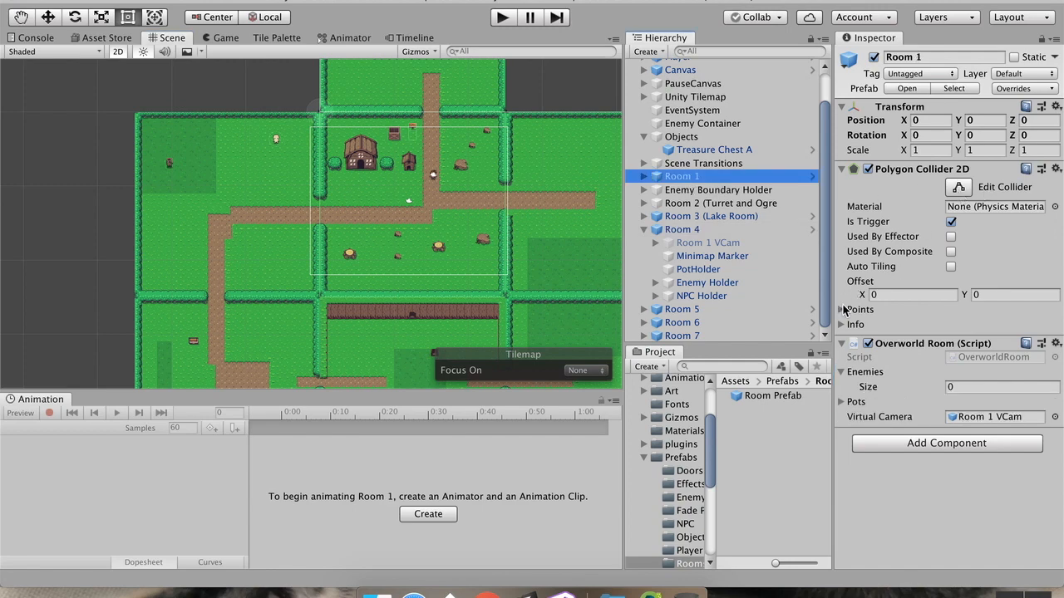
{"action": "left_click", "coordinate": [842, 309]}
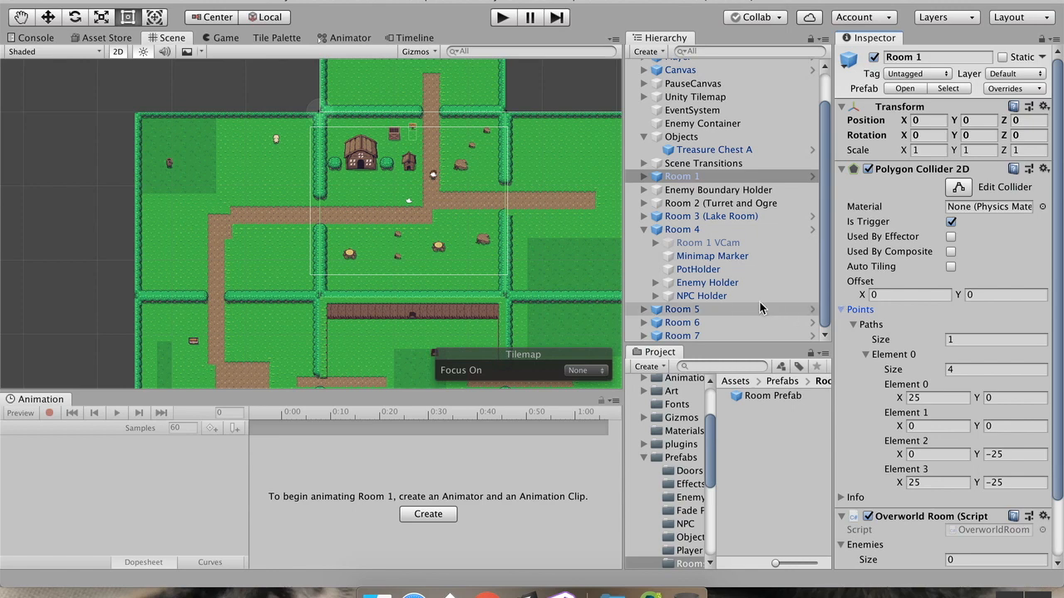
Step: Expand the Polygon Collider 2D points of Room 4 and set Element 1's X to -25
{"action": "left_click", "coordinate": [681, 231]}
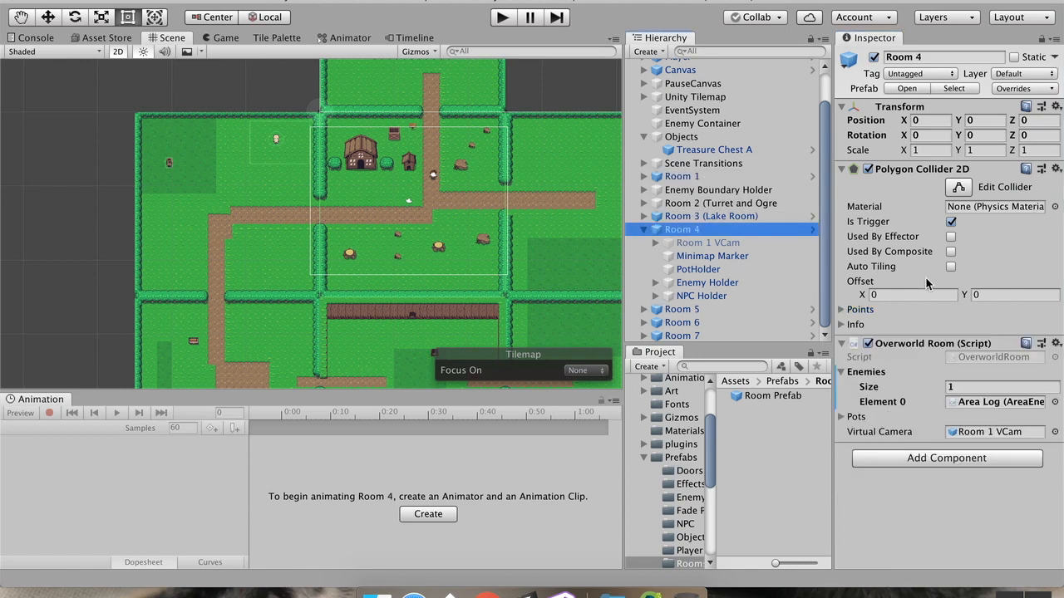
{"action": "left_click", "coordinate": [842, 309]}
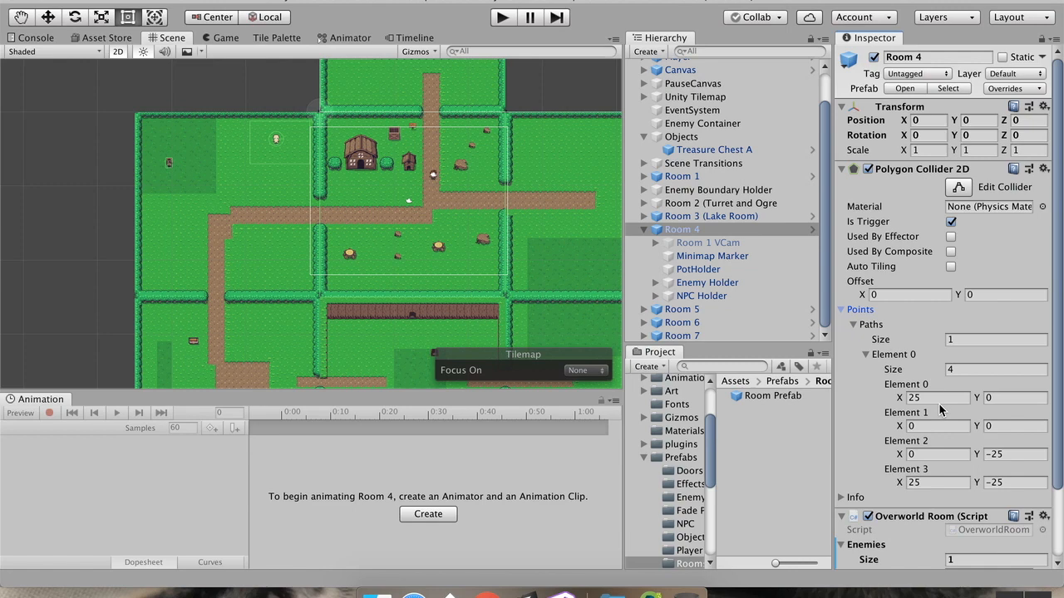
{"action": "left_click", "coordinate": [657, 282]}
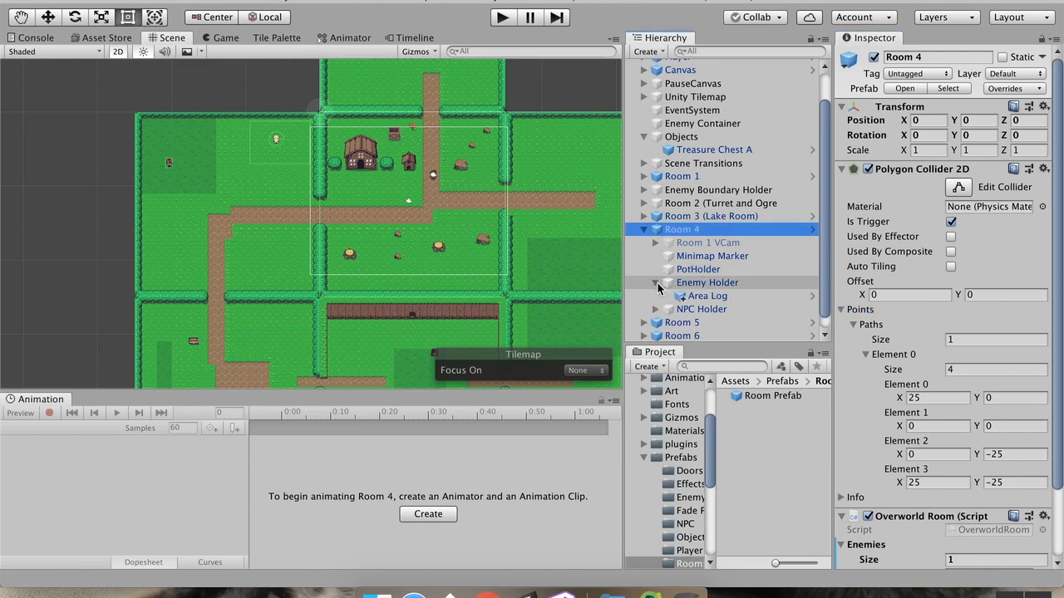
{"action": "left_click", "coordinate": [657, 283]}
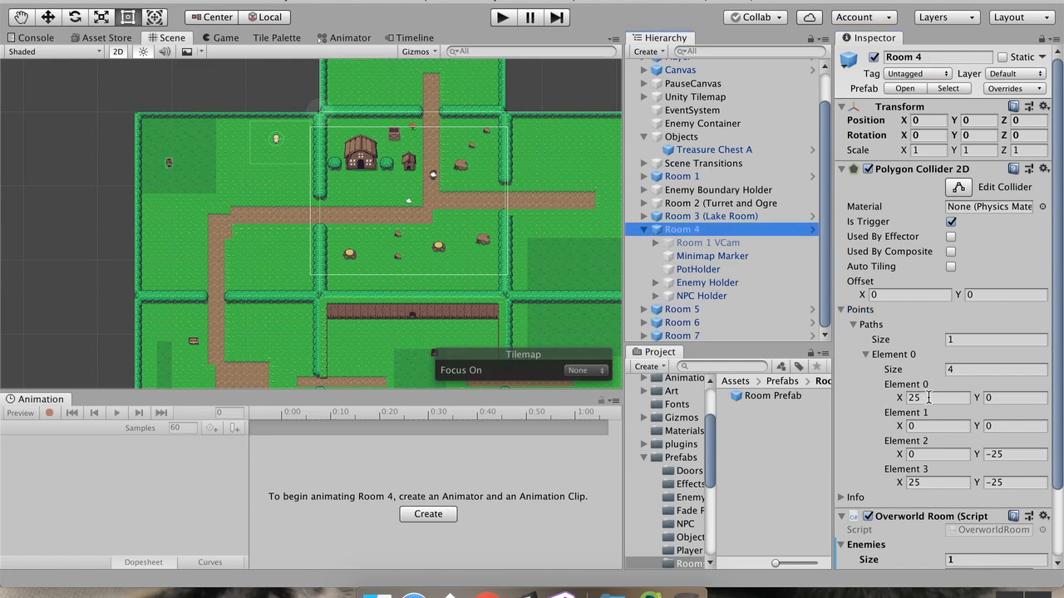
{"action": "left_click", "coordinate": [946, 426]}
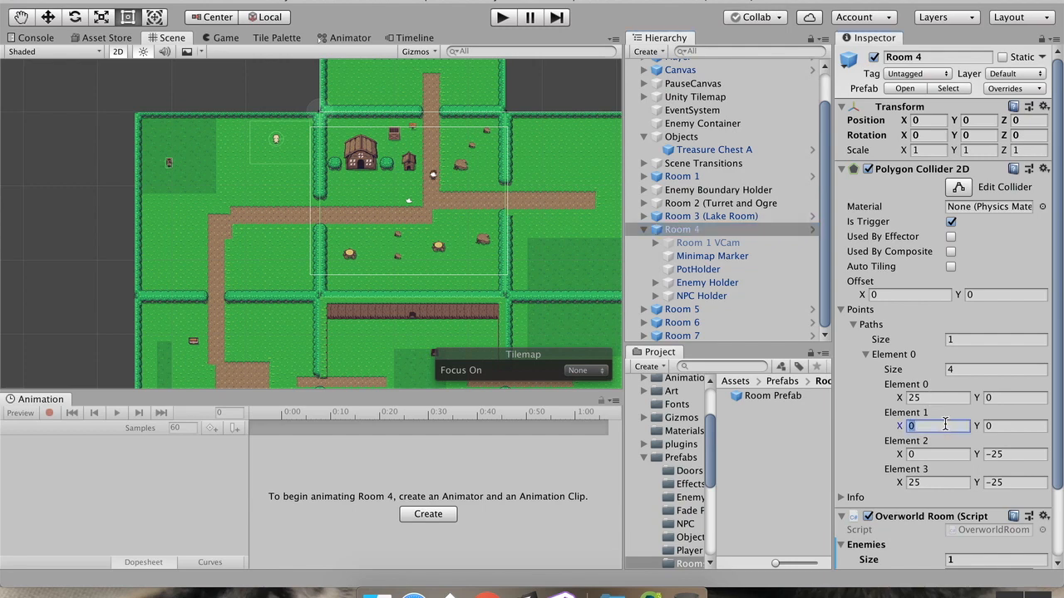
{"action": "type", "text": "-25"}
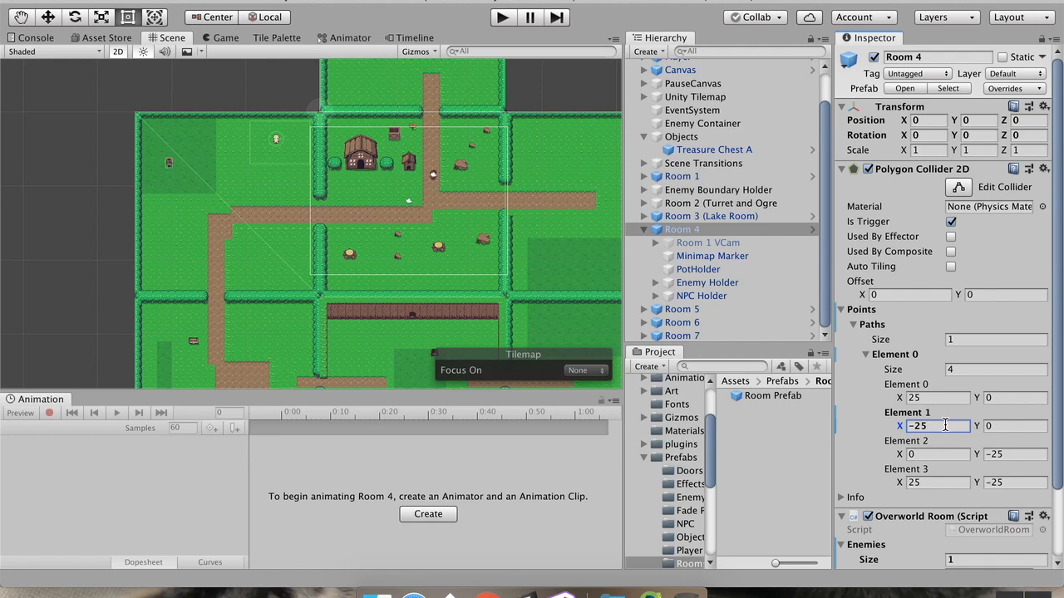
Step: Try -25 as Element 3's X in Room 4's collider and check the resulting outline in the scene
{"action": "left_click", "coordinate": [945, 483]}
{"action": "type", "text": "-25"}
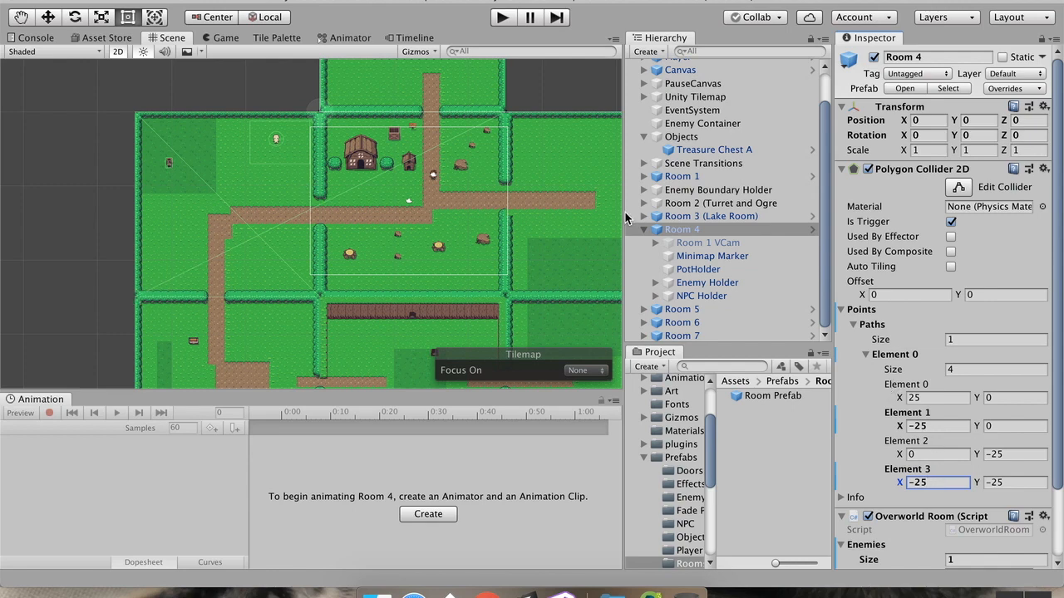
{"action": "left_click", "coordinate": [958, 187]}
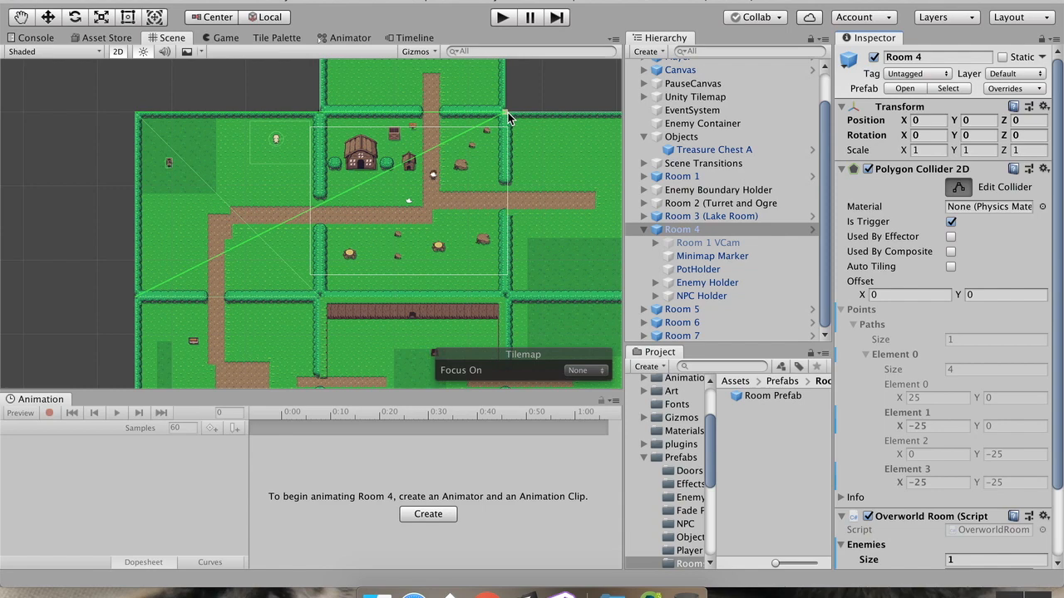
{"action": "left_click", "coordinate": [958, 187]}
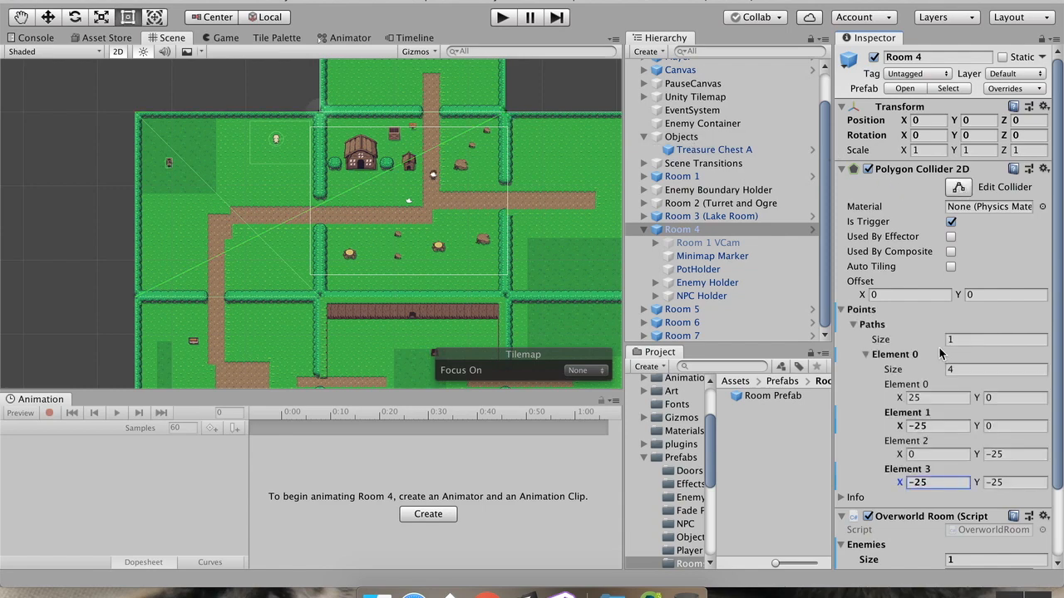
Step: Set Element 0's X to 0 in Room 4's polygon collider and check the outline in collider editing mode
{"action": "left_click", "coordinate": [919, 397]}
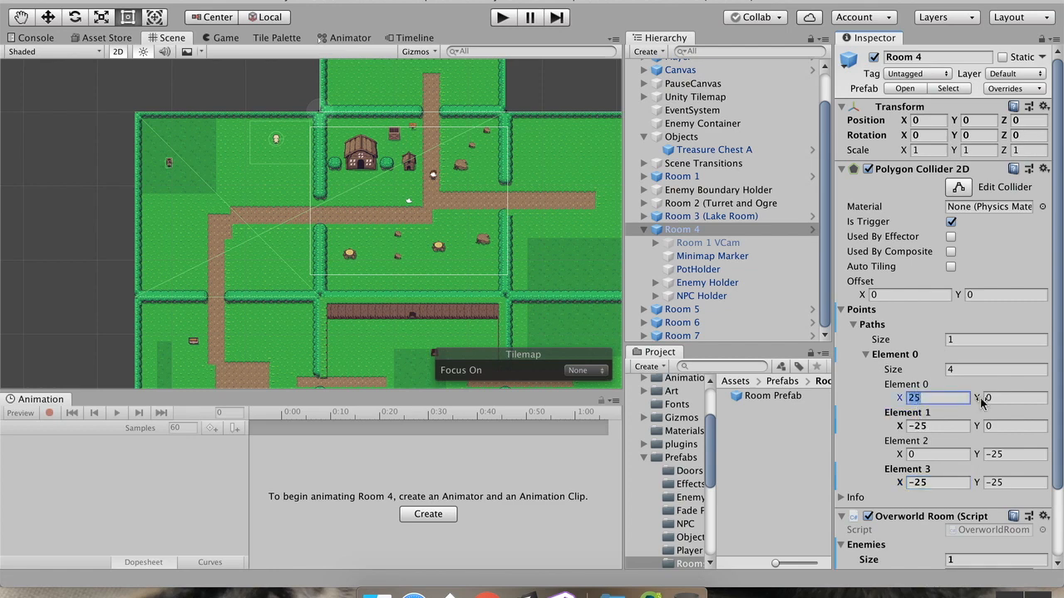
{"action": "key", "text": "BackSpace"}
{"action": "type", "text": "0"}
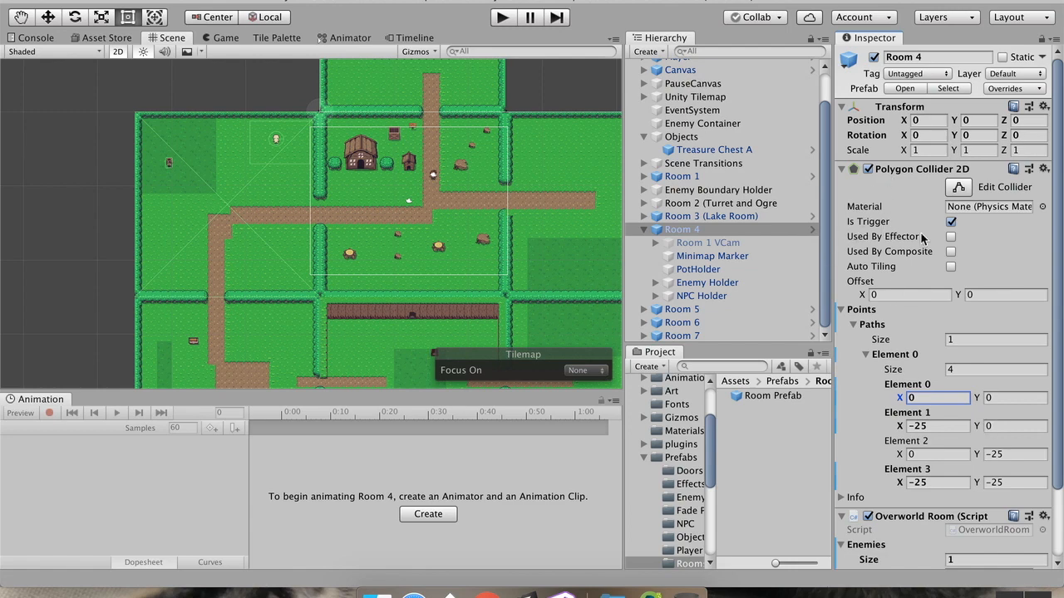
{"action": "left_click", "coordinate": [958, 188]}
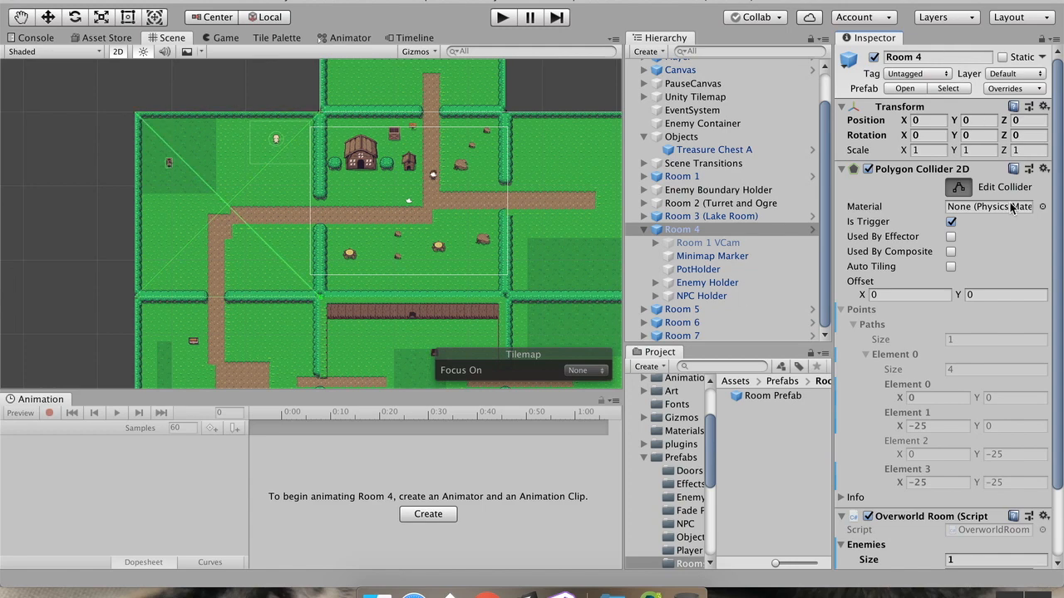
{"action": "left_click", "coordinate": [959, 188]}
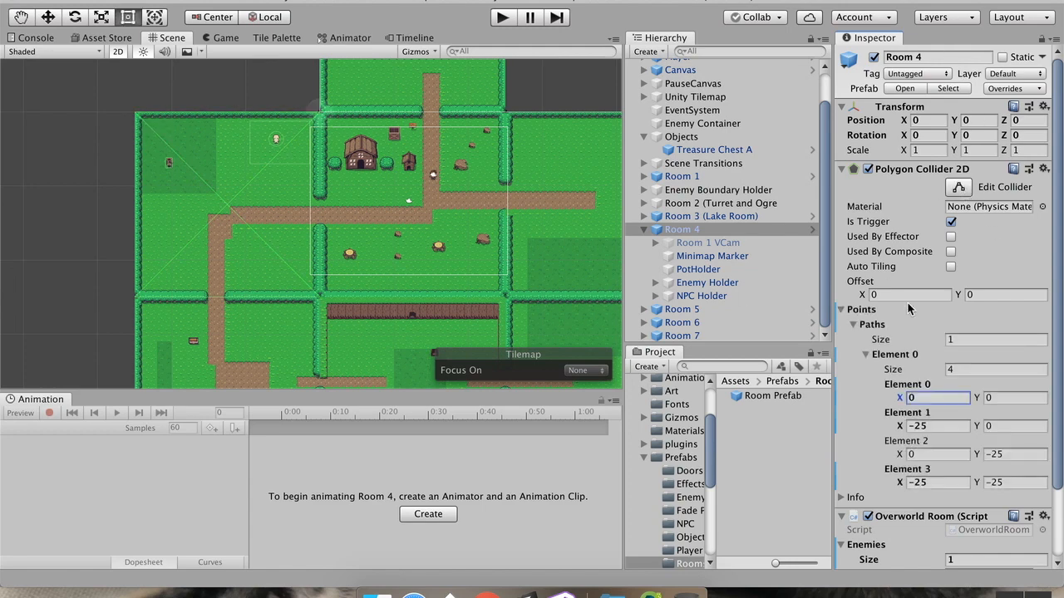
Step: Set Element 2 of Room 4's collider points to X -25 and Y -25
{"action": "left_click", "coordinate": [948, 399]}
{"action": "left_click", "coordinate": [933, 427]}
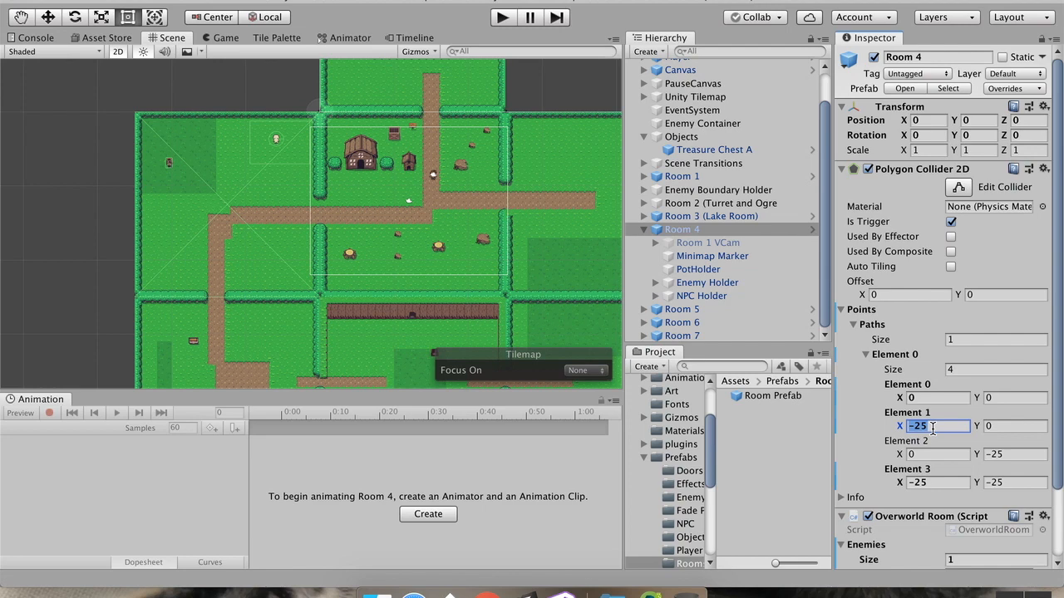
{"action": "left_click", "coordinate": [929, 454]}
{"action": "type", "text": "-25"}
{"action": "key", "text": "Tab"}
{"action": "type", "text": "-2"}
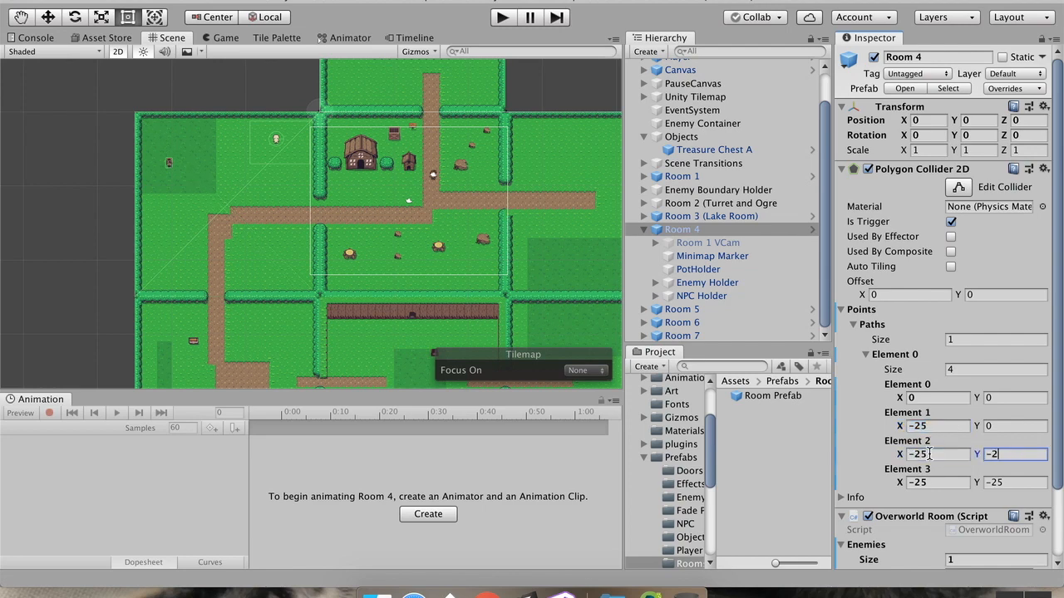
Step: Set Element 3 of Room 4's collider points to X 0 and Y -25, and check the collider outline
{"action": "left_click", "coordinate": [941, 481]}
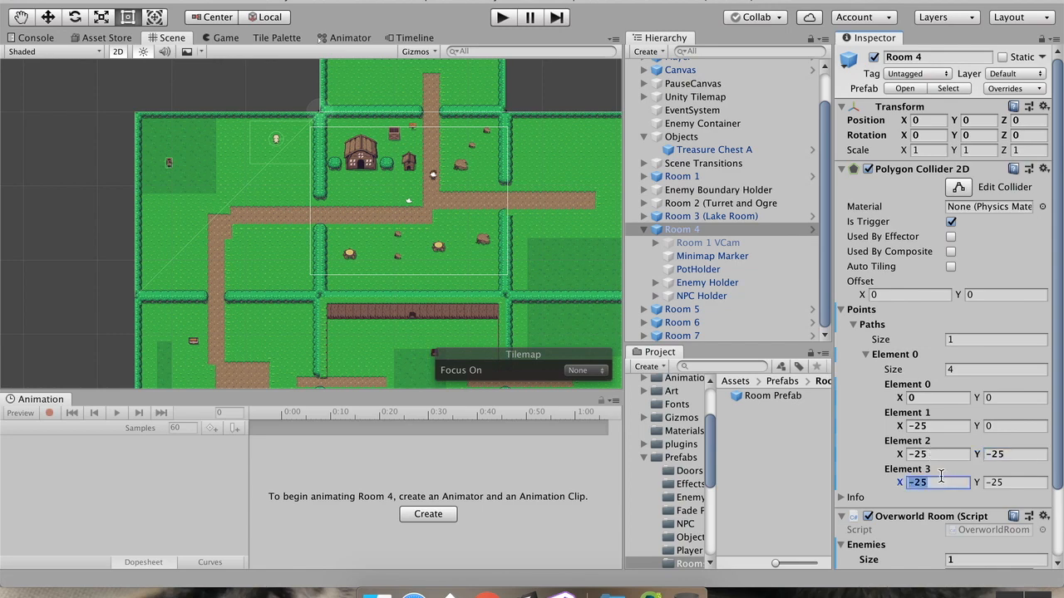
{"action": "type", "text": "0"}
{"action": "key", "text": "Tab"}
{"action": "type", "text": "-25"}
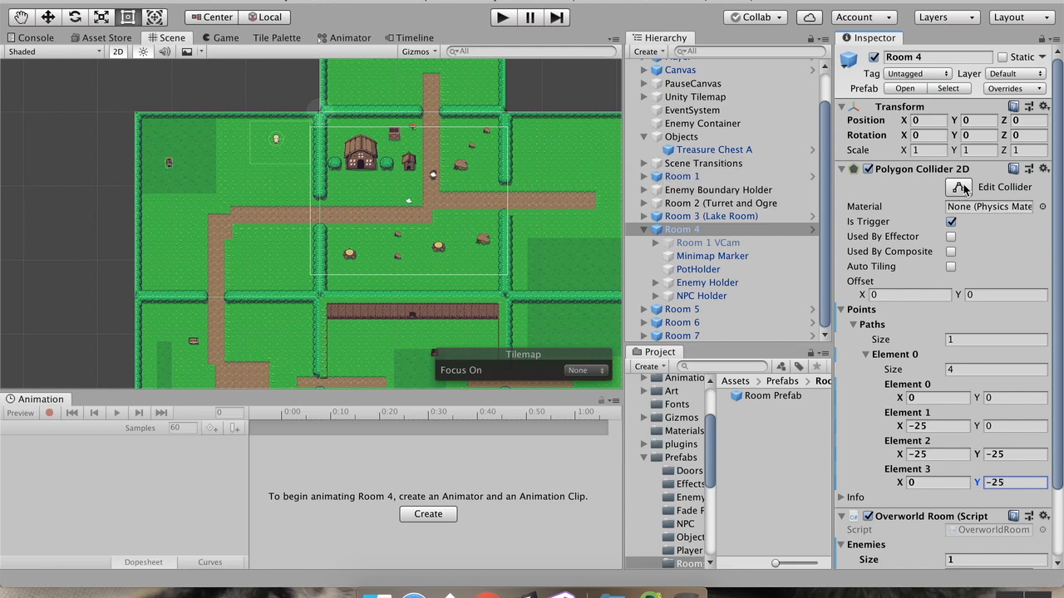
{"action": "left_click", "coordinate": [961, 188]}
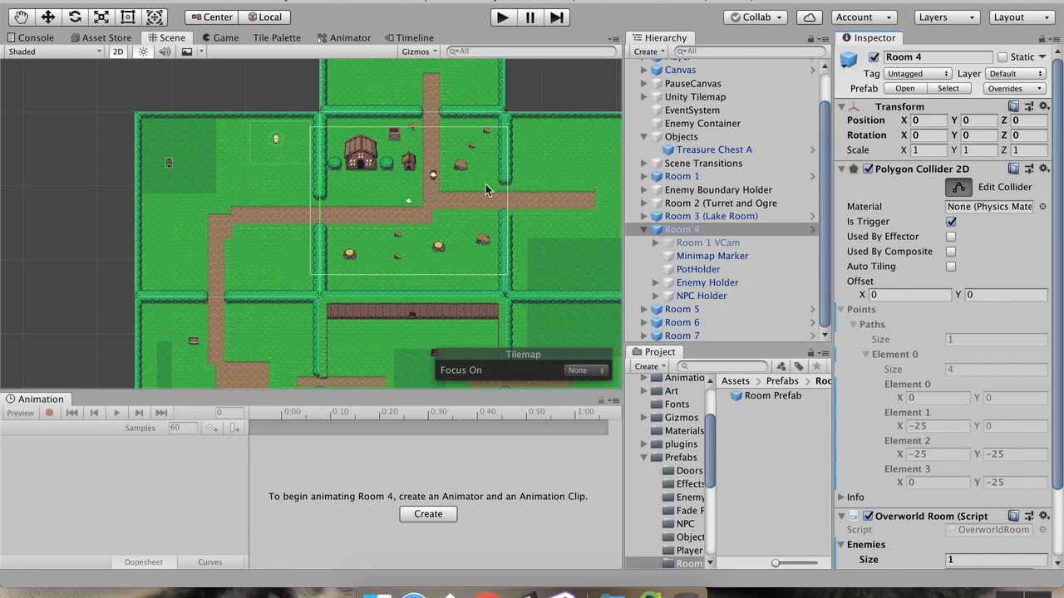
Step: Assign Room 4 as the confiner's Bounding Shape 2D on its Room 1 VCam, and that camera as Room 4's Virtual Camera
{"action": "left_click", "coordinate": [732, 244]}
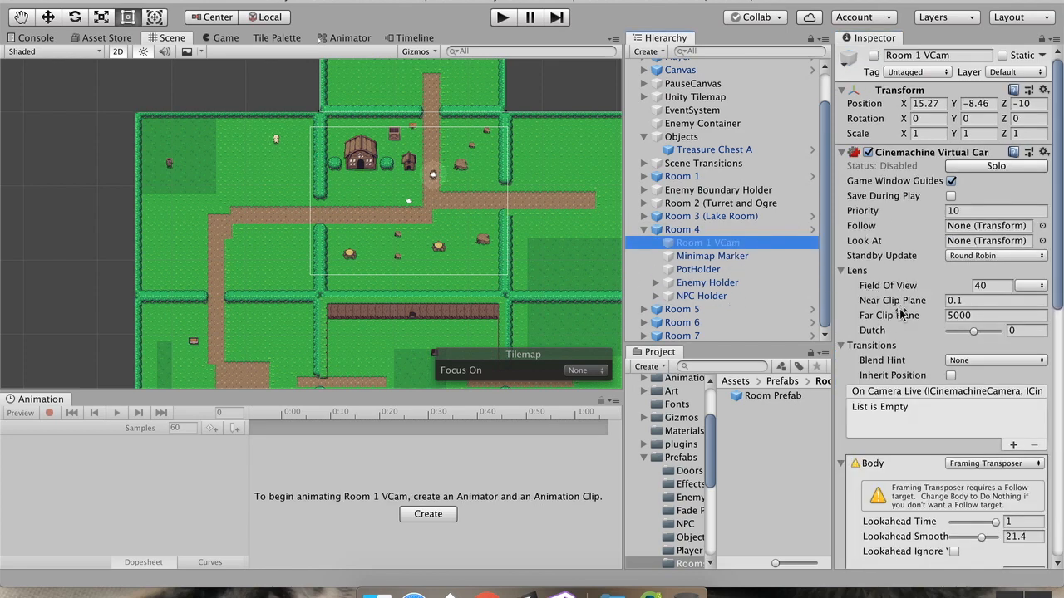
{"action": "scroll", "coordinate": [902, 315], "scroll_direction": "down", "scroll_amount": 10}
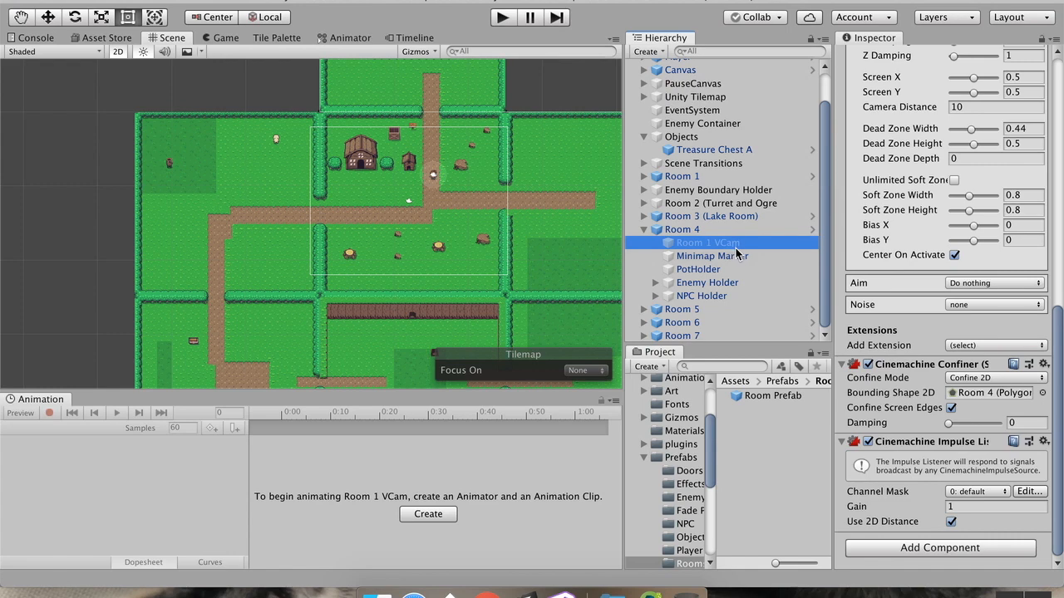
{"action": "left_click_drag", "start_coordinate": [690, 231], "coordinate": [981, 397]}
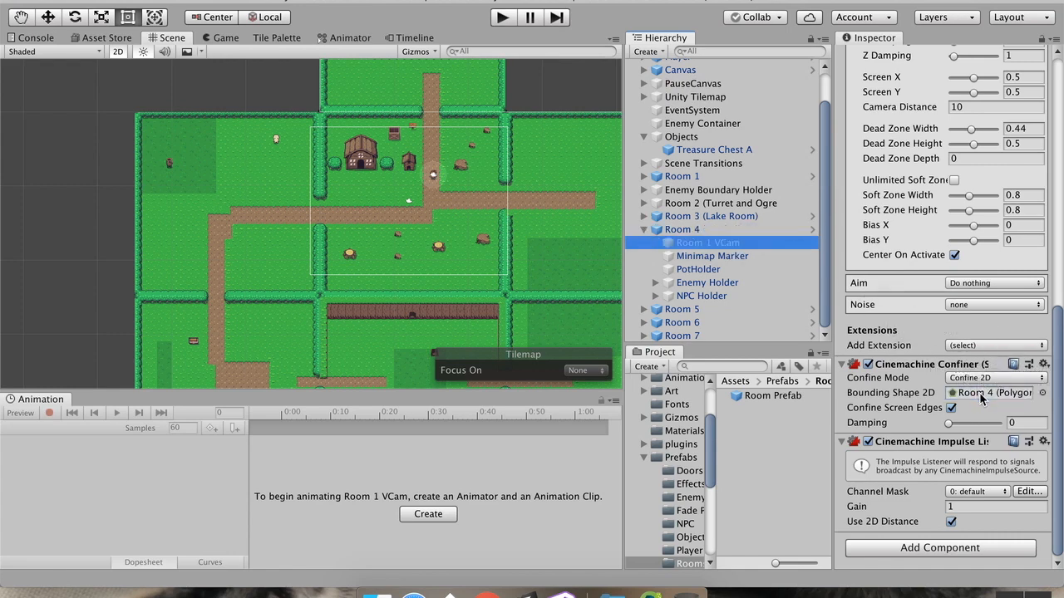
{"action": "left_click", "coordinate": [711, 233]}
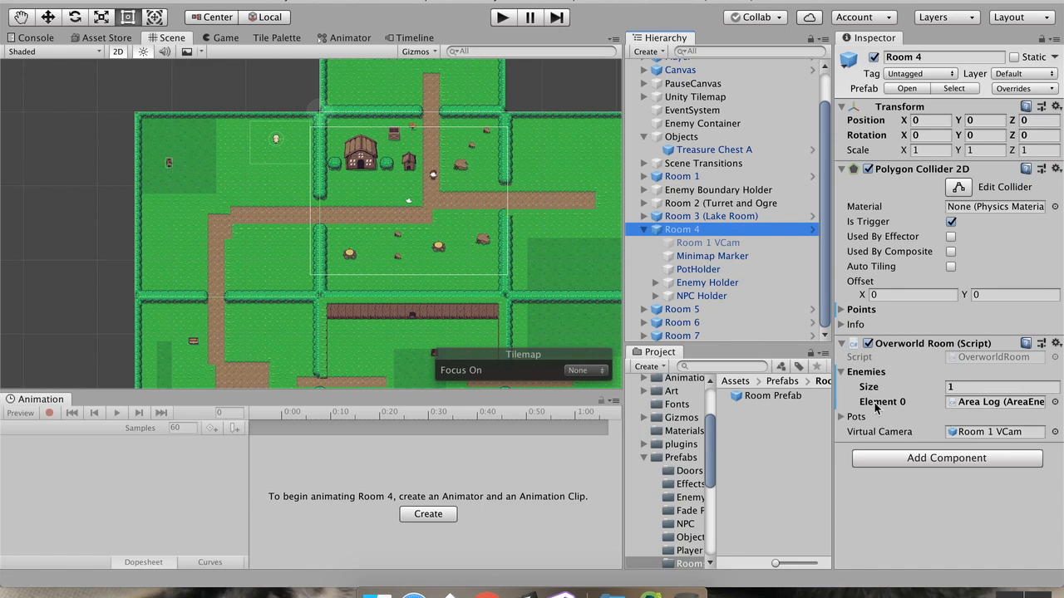
{"action": "left_click_drag", "start_coordinate": [702, 243], "coordinate": [976, 433]}
Step: Rename Room 1 VCam to Room VCam inside the Room Prefab and return to the scene
{"action": "double_click", "coordinate": [767, 397]}
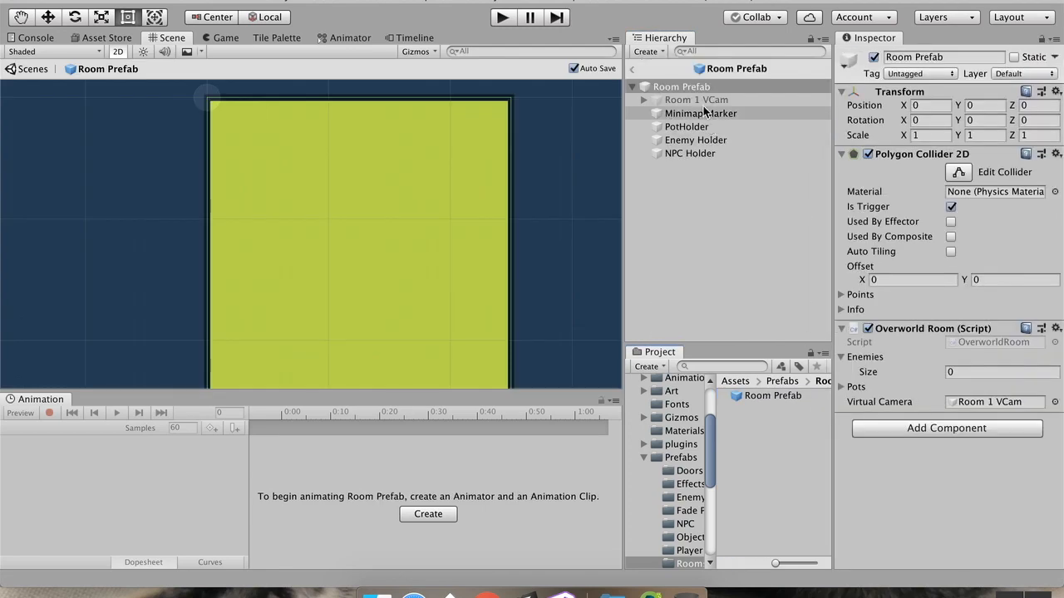
{"action": "left_click", "coordinate": [702, 101]}
{"action": "left_click", "coordinate": [712, 101]}
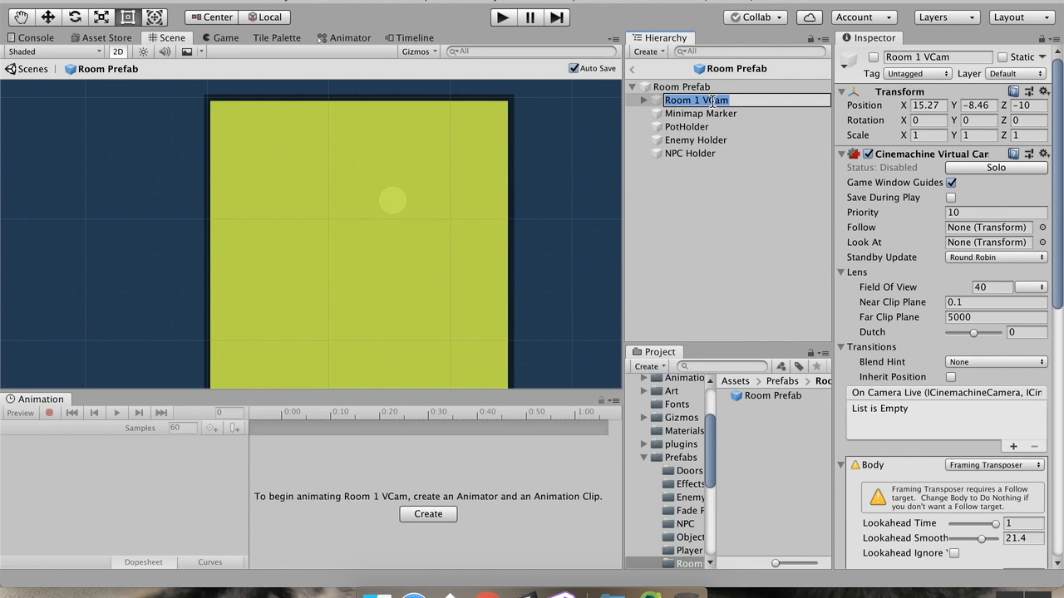
{"action": "type", "text": "Room VCam"}
{"action": "key", "text": "Return"}
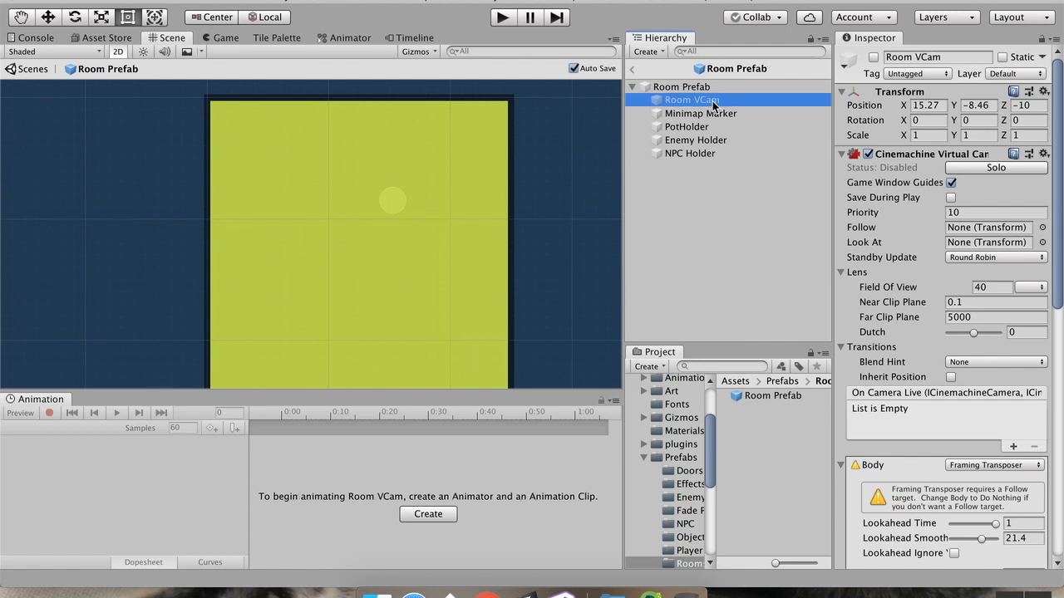
{"action": "left_click", "coordinate": [703, 154]}
{"action": "left_click", "coordinate": [632, 69]}
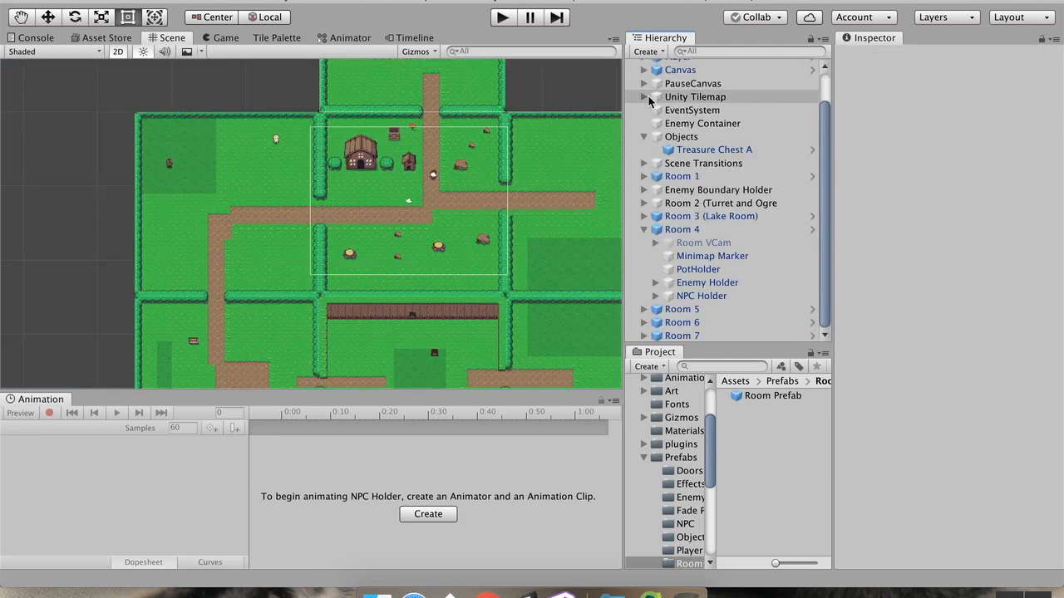
Step: Review Room 4's overrides against the Room Prefab without applying or reverting them
{"action": "left_click", "coordinate": [739, 231]}
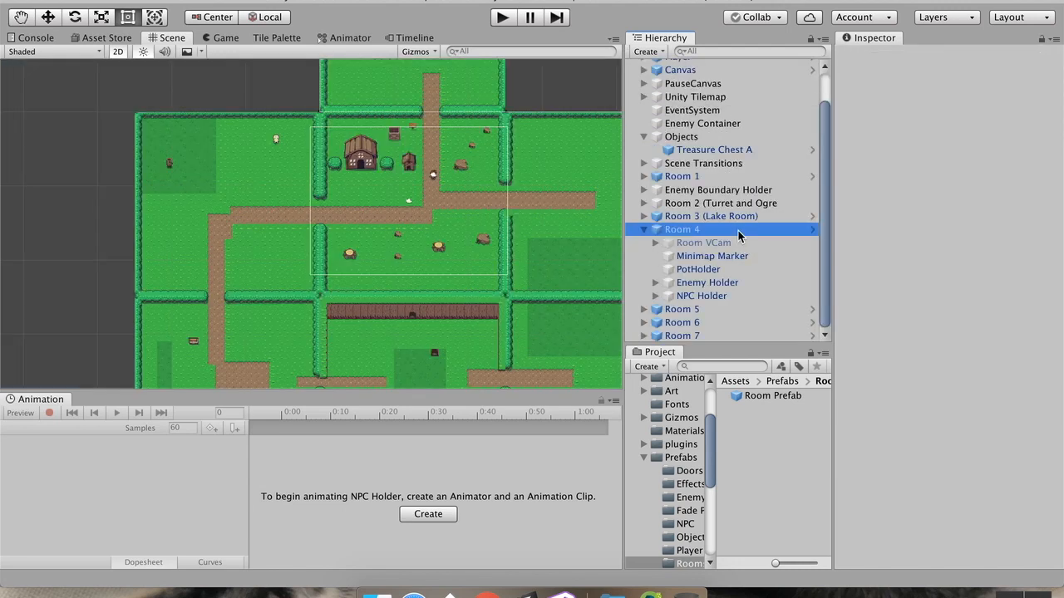
{"action": "left_click", "coordinate": [1002, 89]}
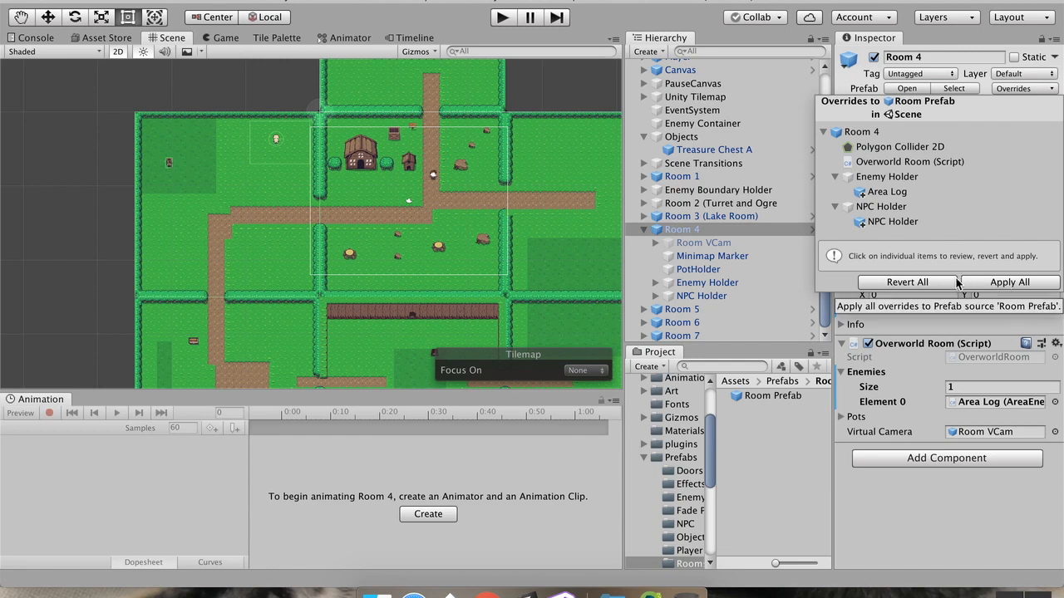
{"action": "left_click", "coordinate": [896, 493]}
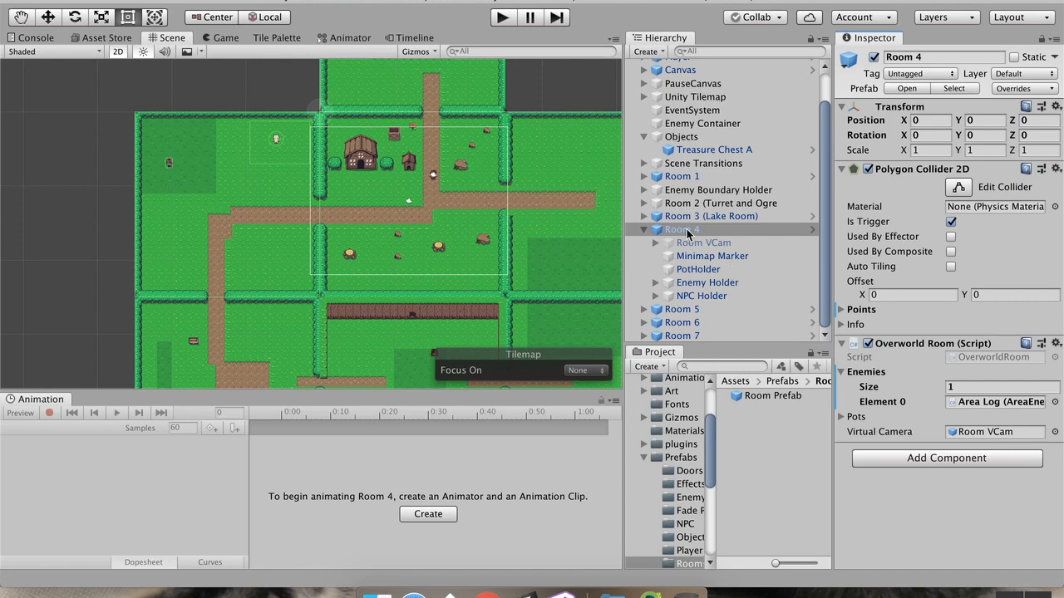
Step: Run the game, walk the player west from Room 1 into Room 4 to test the camera, and view the running level in the scene
{"action": "left_click", "coordinate": [509, 23]}
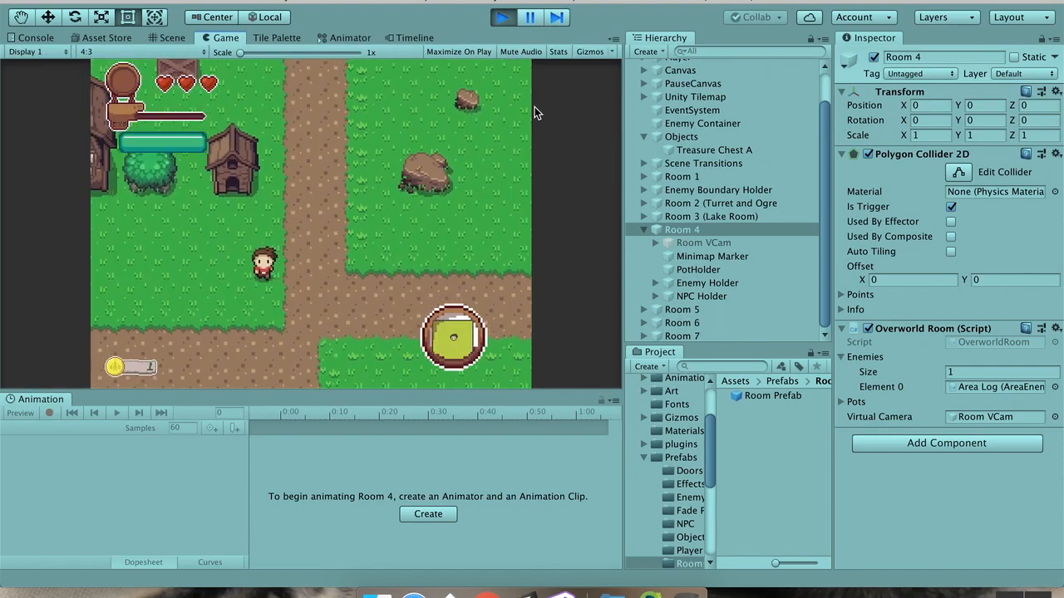
{"action": "key", "text": "Up"}
{"action": "key", "text": "Left"}
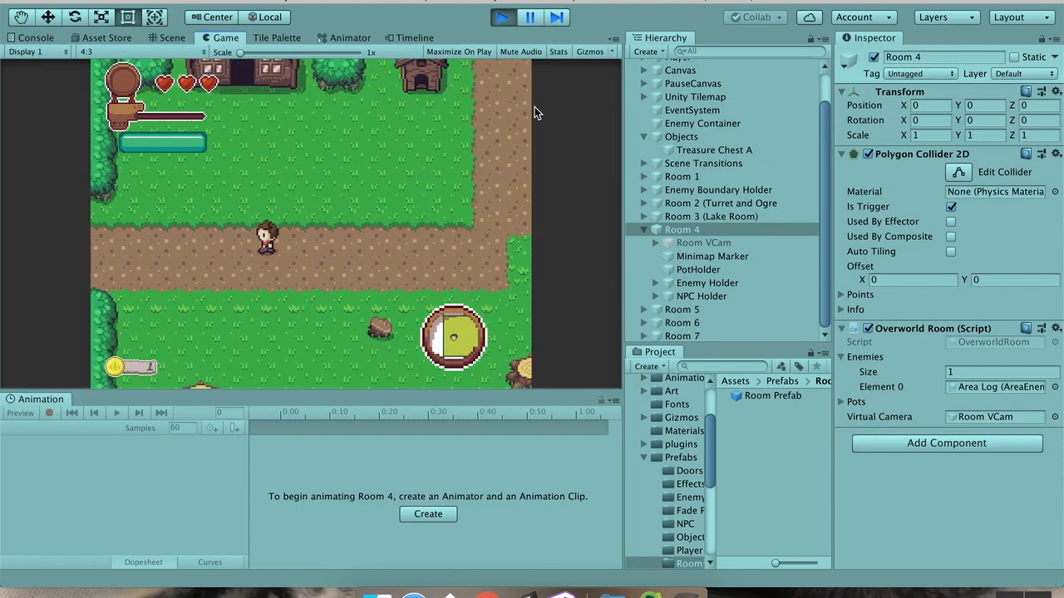
{"action": "key", "text": "Left"}
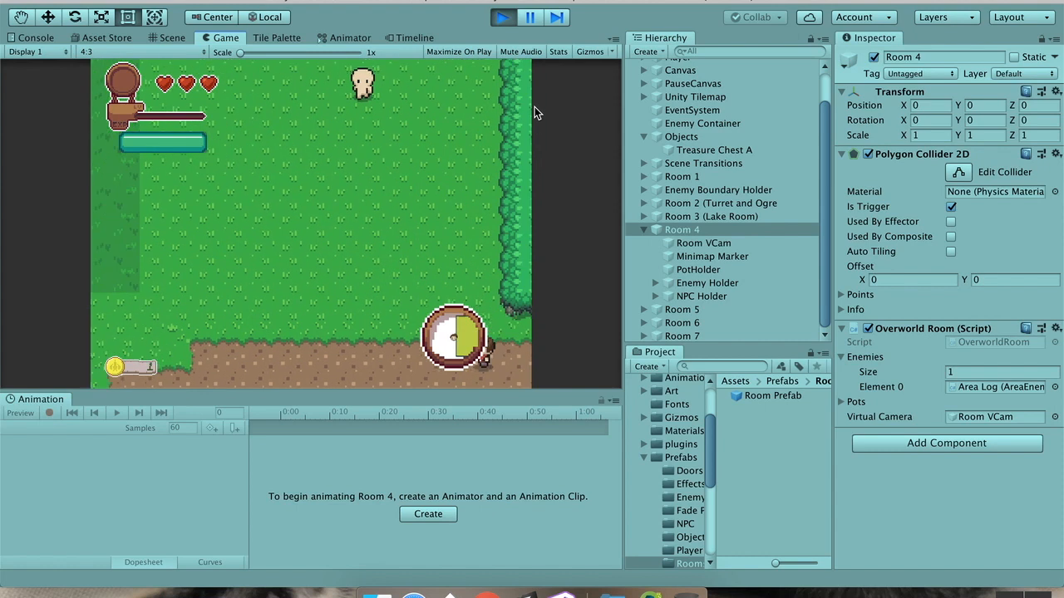
{"action": "key", "text": "Left"}
{"action": "key", "text": "Down"}
{"action": "key", "text": "Up"}
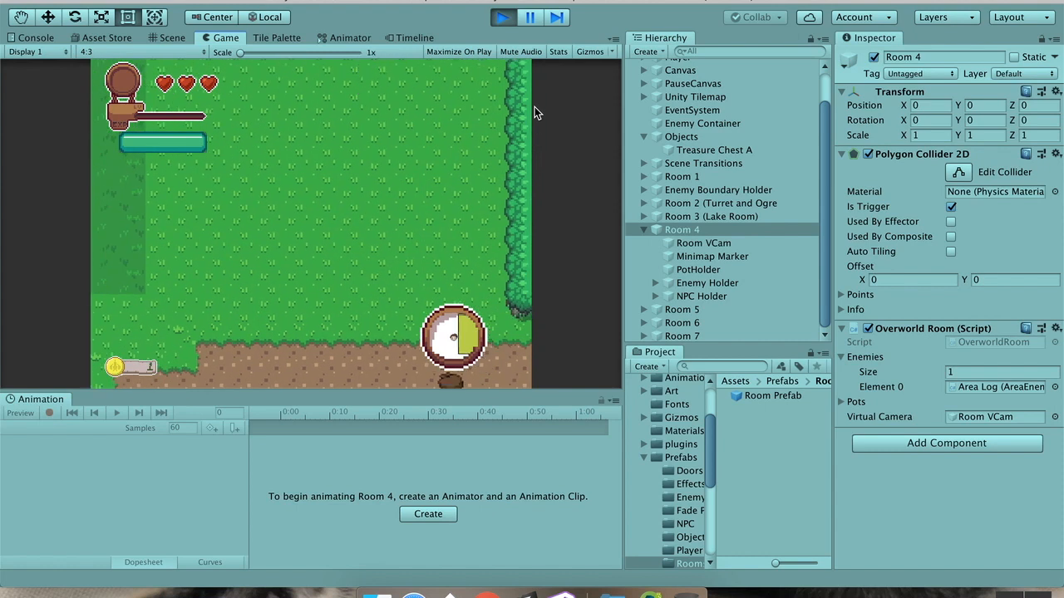
{"action": "key", "text": "Up"}
{"action": "key", "text": "Left"}
{"action": "key", "text": "Down"}
{"action": "key", "text": "Left"}
{"action": "key", "text": "Down"}
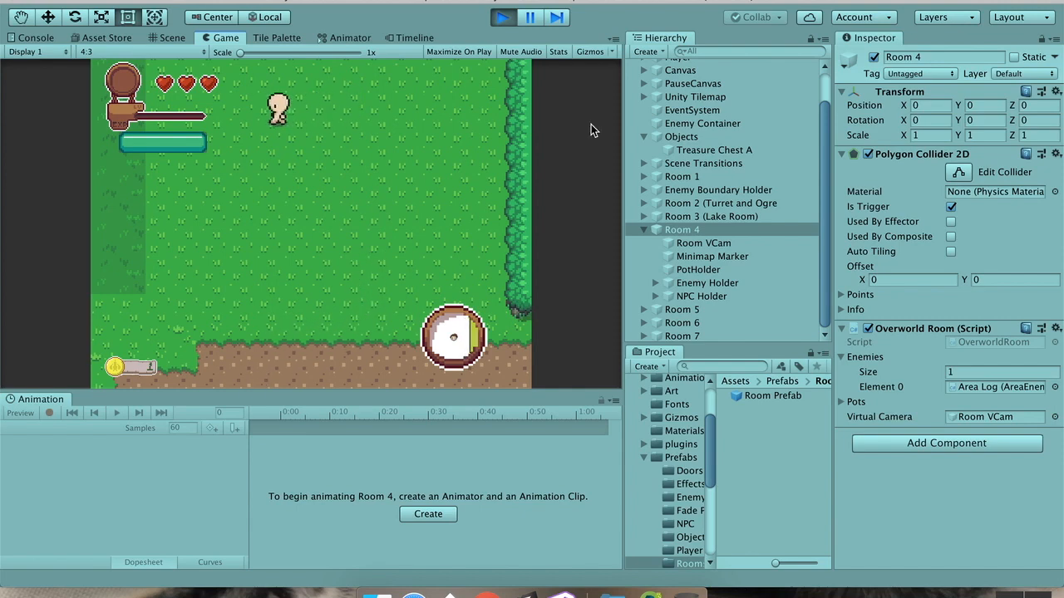
{"action": "left_click", "coordinate": [166, 37]}
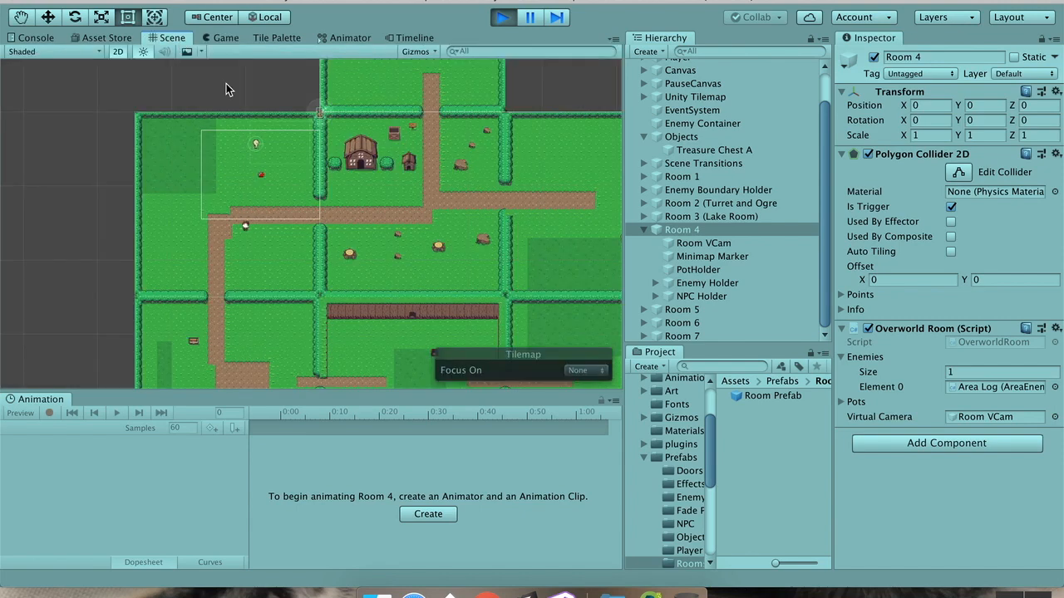
Step: Reassign Room 4 as the confiner's Bounding Shape 2D on its Room VCam while the game is running
{"action": "left_click", "coordinate": [703, 243]}
{"action": "scroll", "coordinate": [914, 310], "scroll_direction": "down", "scroll_amount": 10}
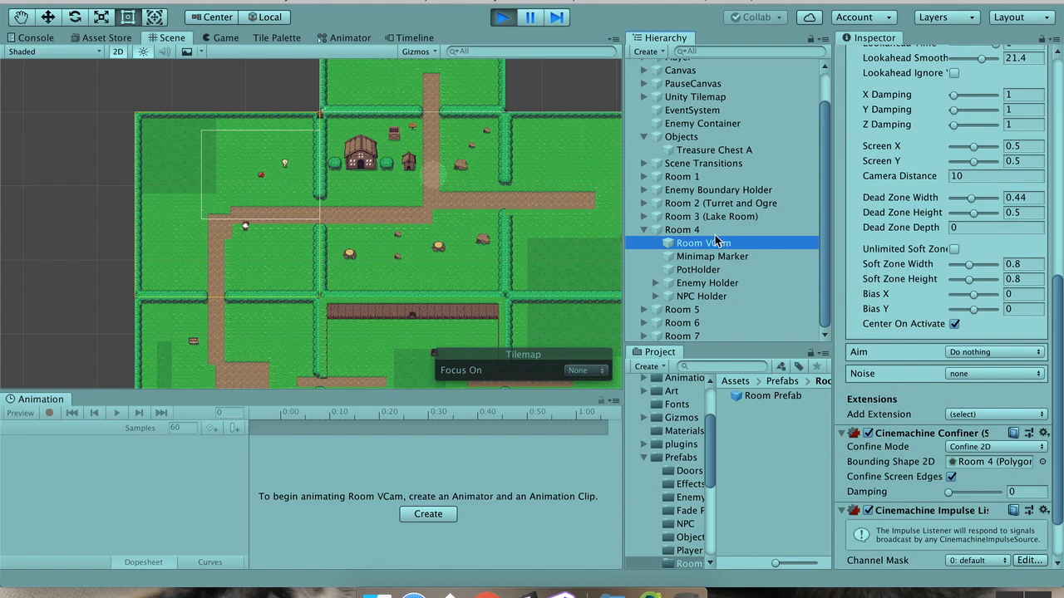
{"action": "left_click_drag", "start_coordinate": [698, 232], "coordinate": [989, 462]}
Step: Walk the player around Room 4 in the running game to test the camera, and stop the game
{"action": "left_click", "coordinate": [237, 39]}
{"action": "key", "text": "Up"}
{"action": "key", "text": "Left"}
{"action": "key", "text": "Down"}
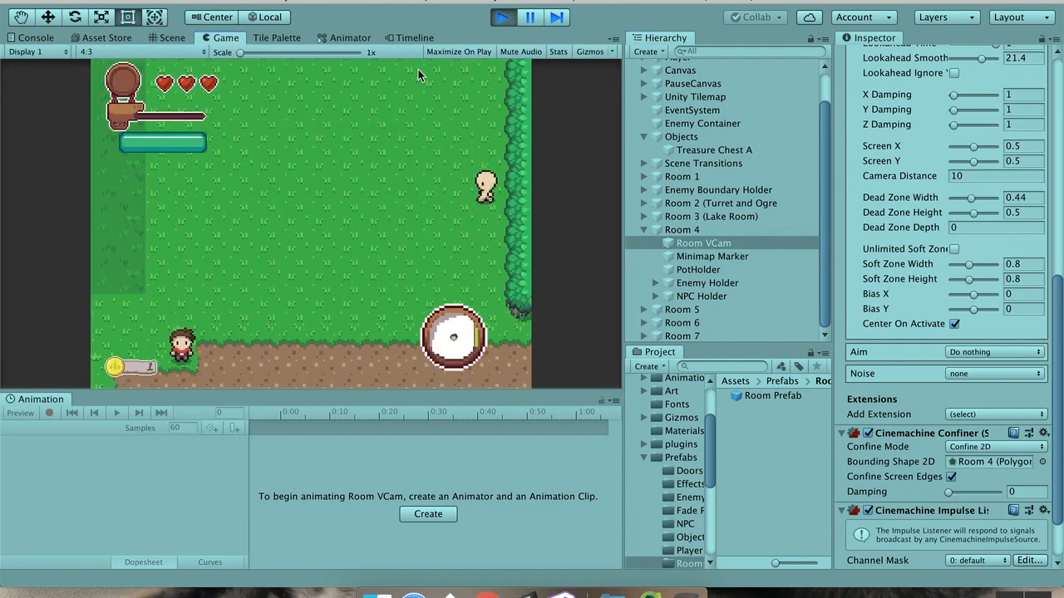
{"action": "left_click", "coordinate": [503, 17]}
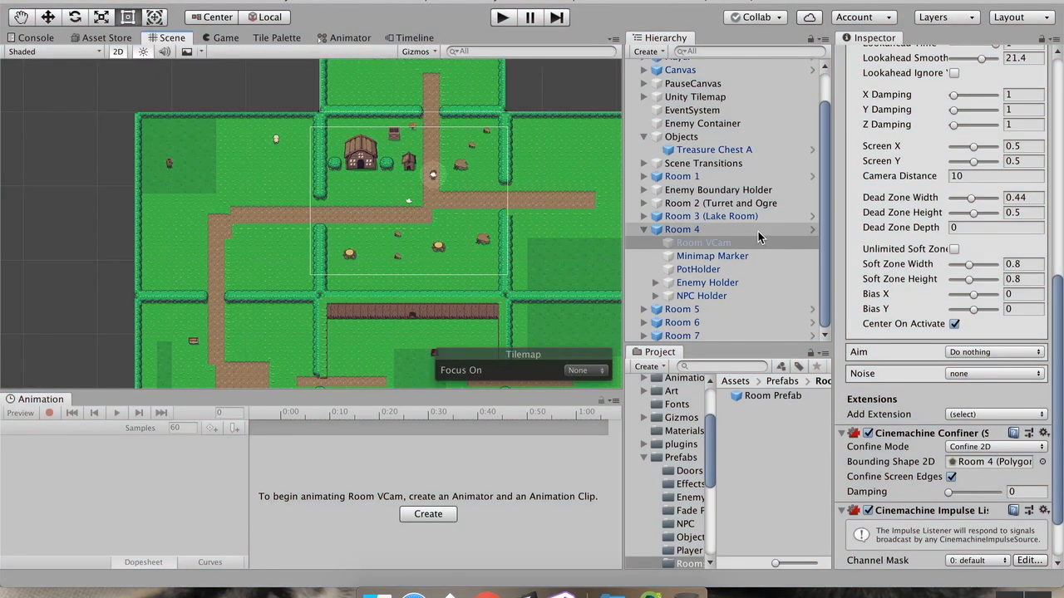
Step: Set the Player as the Follow target of Room 4's Room VCam
{"action": "left_click", "coordinate": [758, 230]}
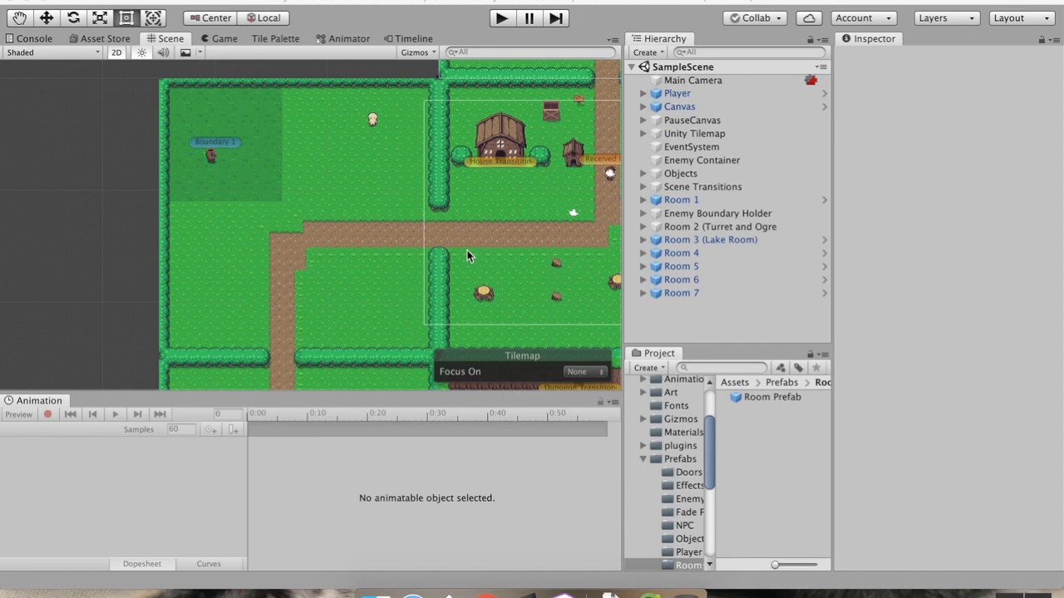
{"action": "scroll", "coordinate": [467, 251], "scroll_direction": "down", "scroll_amount": 3}
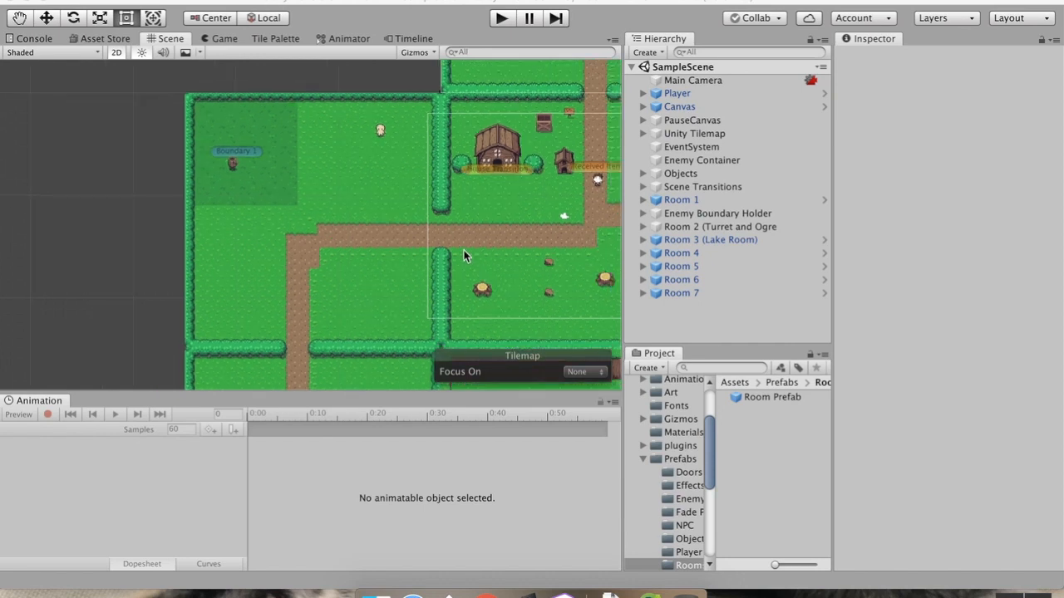
{"action": "left_click", "coordinate": [694, 254]}
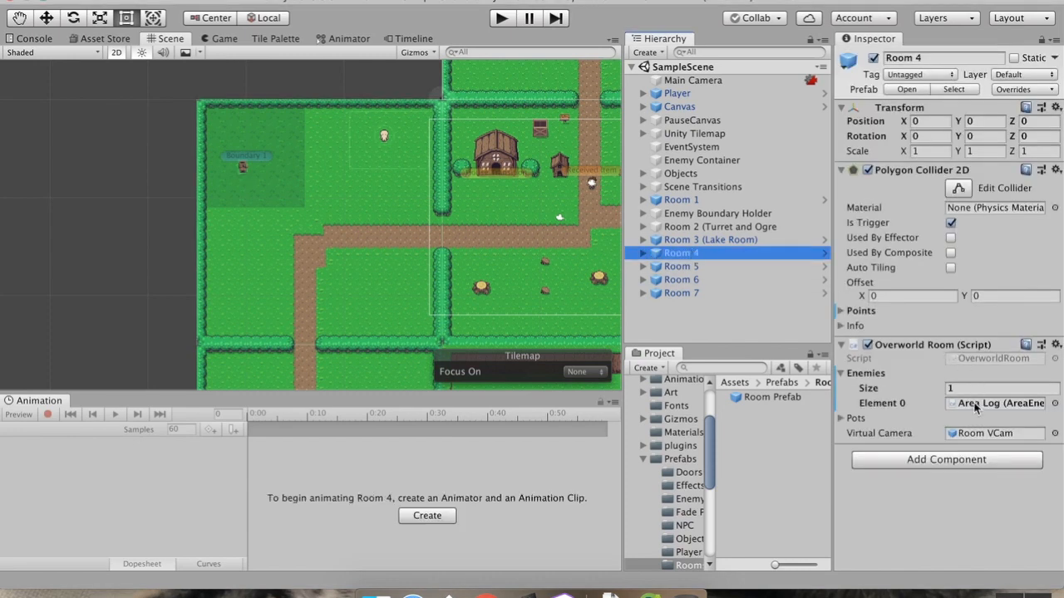
{"action": "left_click", "coordinate": [646, 253]}
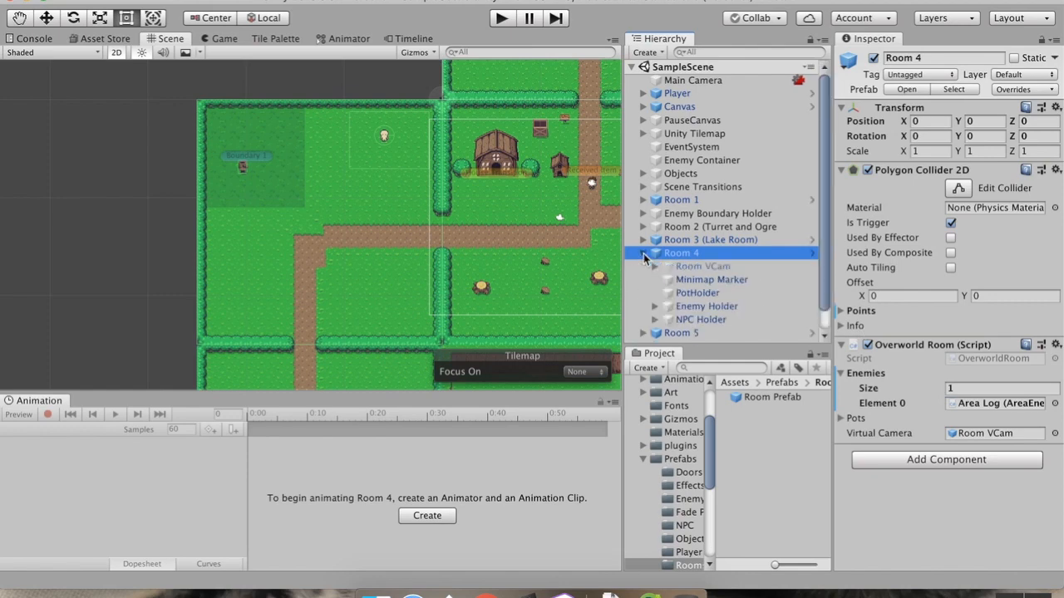
{"action": "left_click", "coordinate": [698, 266]}
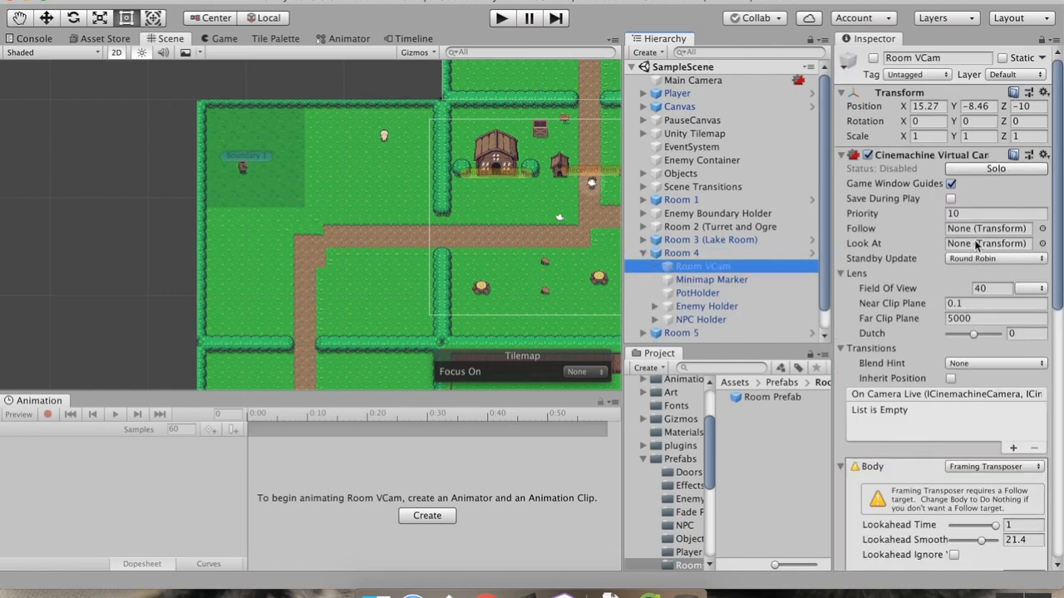
{"action": "left_click_drag", "start_coordinate": [700, 94], "coordinate": [989, 229]}
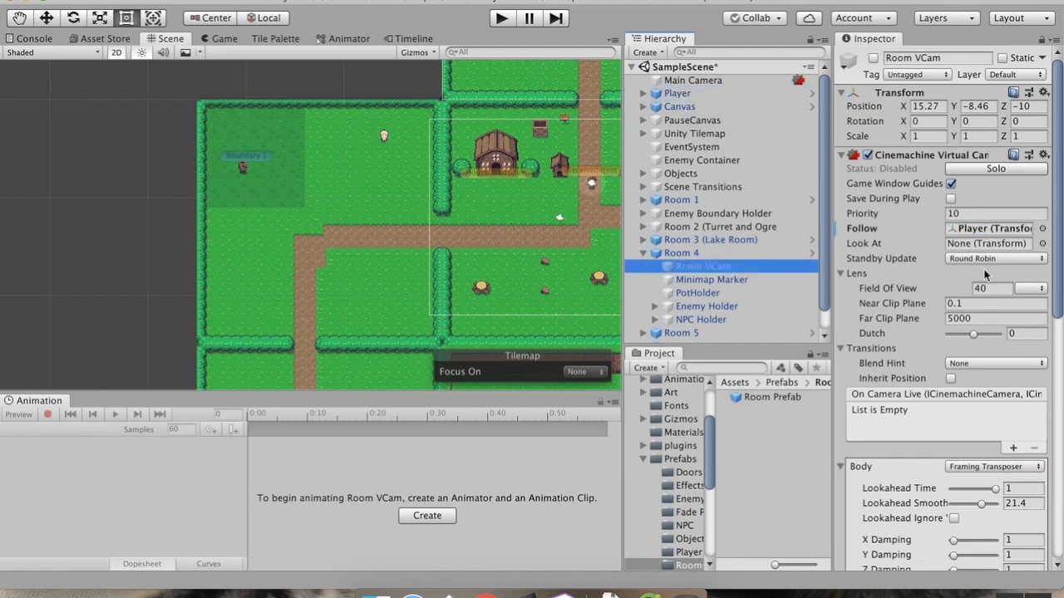
{"action": "left_click", "coordinate": [642, 252]}
Step: Set the first two points of Room 5's polygon collider to (0, -25) and (-25, -25)
{"action": "key", "text": "q"}
{"action": "middle_click_drag", "start_coordinate": [489, 279], "coordinate": [553, 220]}
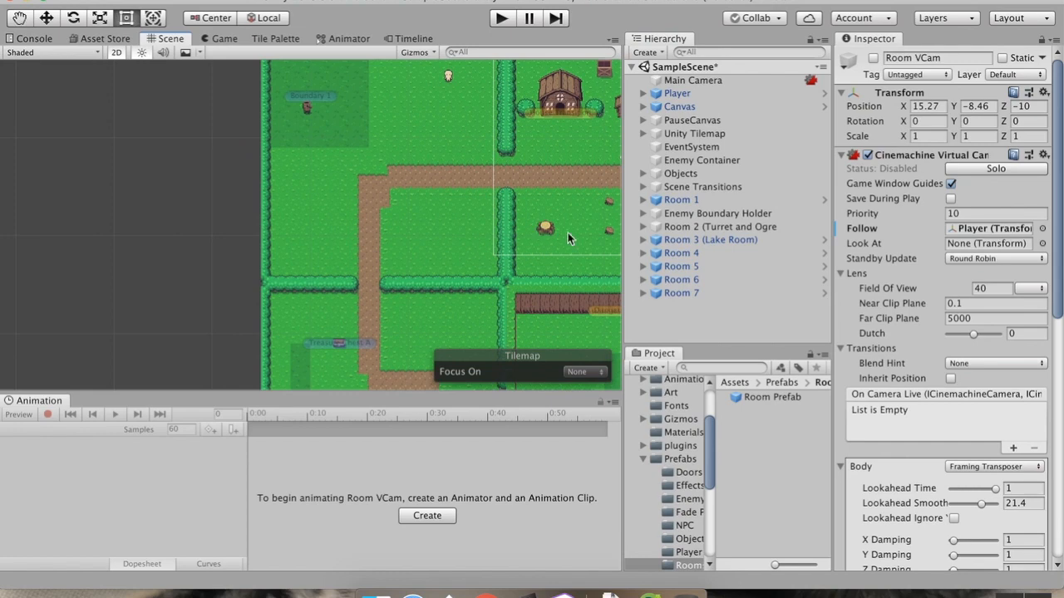
{"action": "left_click", "coordinate": [660, 266]}
{"action": "middle_click_drag", "start_coordinate": [451, 293], "coordinate": [420, 193]}
{"action": "scroll", "coordinate": [426, 253], "scroll_direction": "down", "scroll_amount": 2}
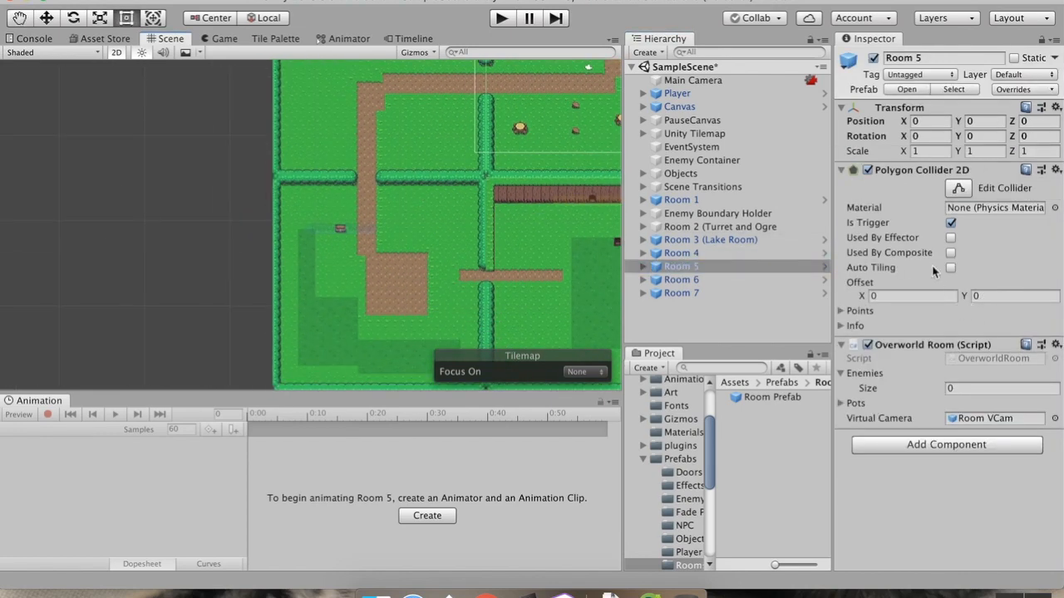
{"action": "left_click", "coordinate": [841, 311]}
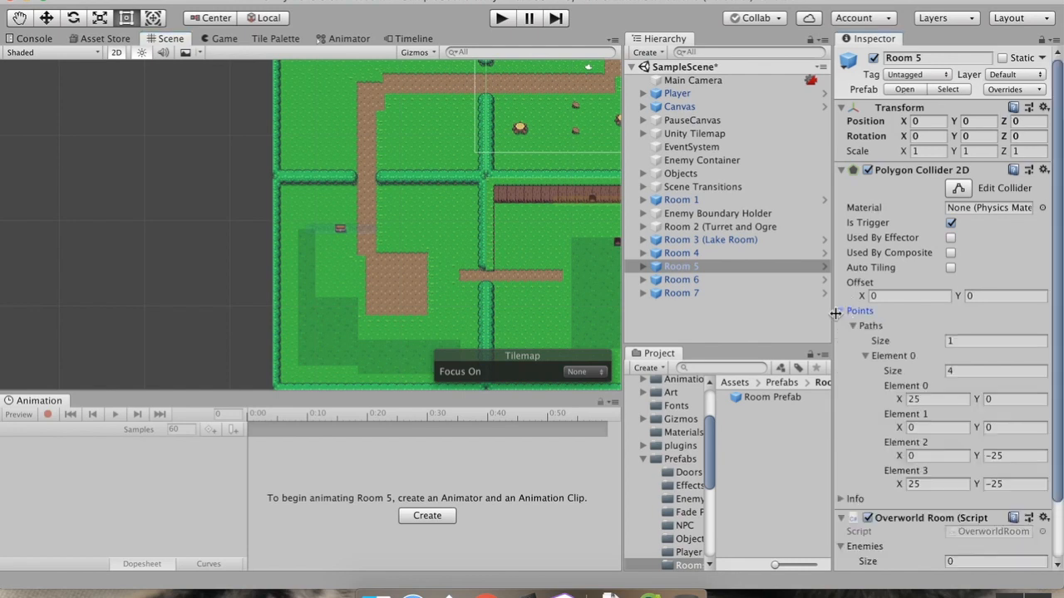
{"action": "scroll", "coordinate": [490, 209], "scroll_direction": "down", "scroll_amount": 3}
{"action": "middle_click_drag", "start_coordinate": [456, 205], "coordinate": [411, 244]}
{"action": "left_click", "coordinate": [935, 399]}
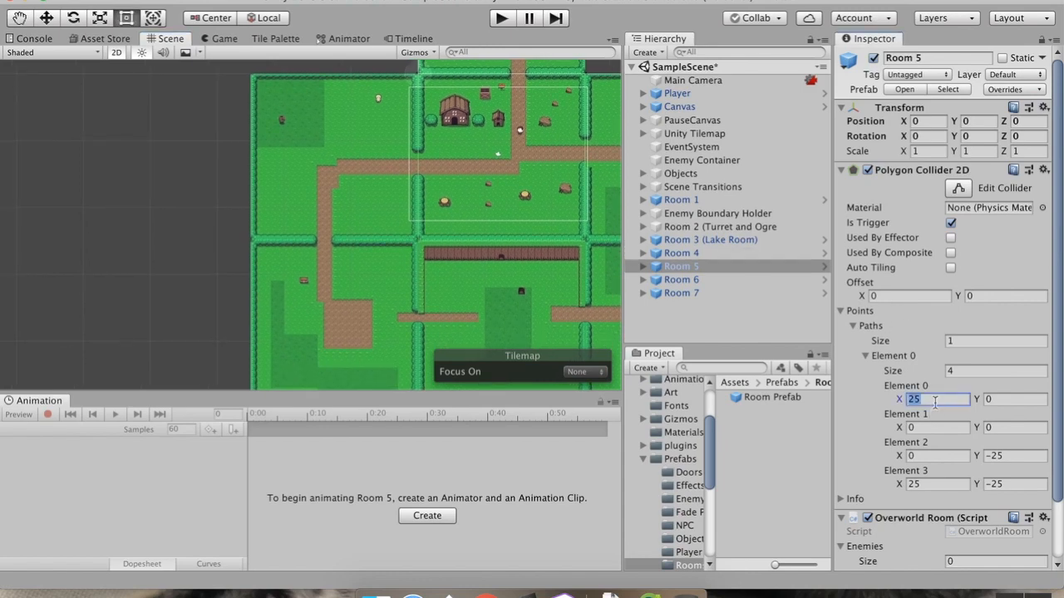
{"action": "type", "text": "0"}
{"action": "key", "text": "Tab"}
{"action": "type", "text": "-25"}
{"action": "left_click", "coordinate": [941, 428]}
{"action": "type", "text": "-2"}
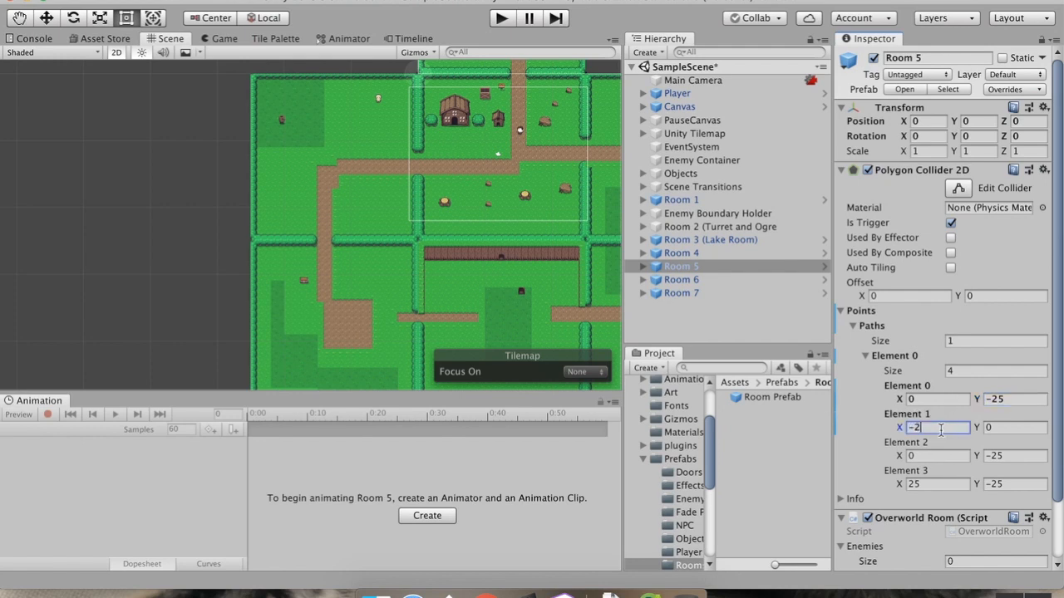
{"action": "key", "text": "Tab"}
Step: Set the remaining two points of Room 5's polygon collider to (-25, -50) and (0, -50)
{"action": "left_click", "coordinate": [930, 454]}
{"action": "type", "text": "-25"}
{"action": "key", "text": "Tab"}
{"action": "type", "text": "-50"}
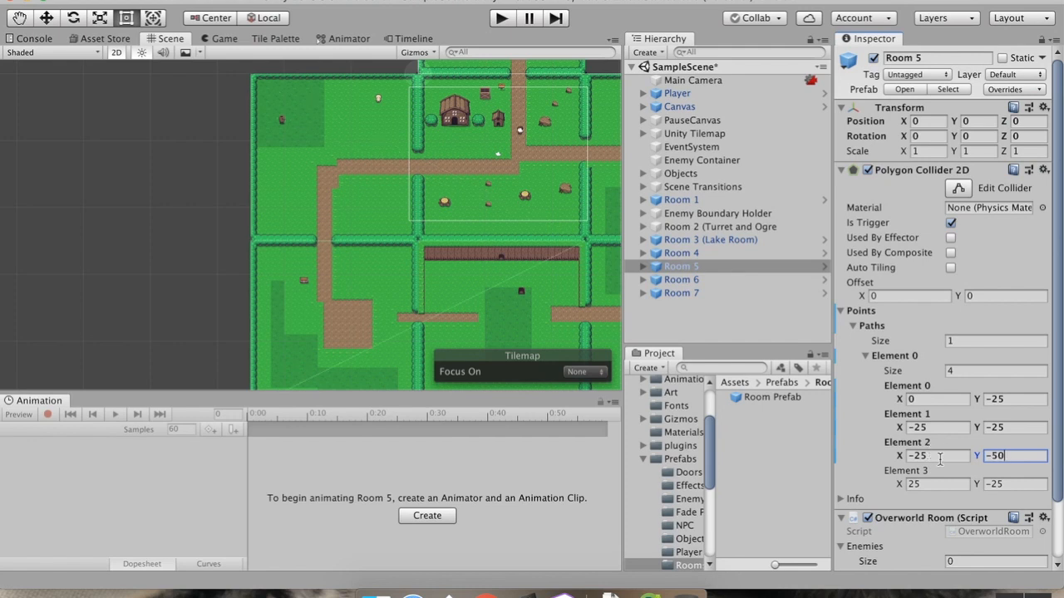
{"action": "left_click", "coordinate": [939, 483]}
{"action": "type", "text": "0"}
{"action": "key", "text": "Tab"}
{"action": "type", "text": "-50"}
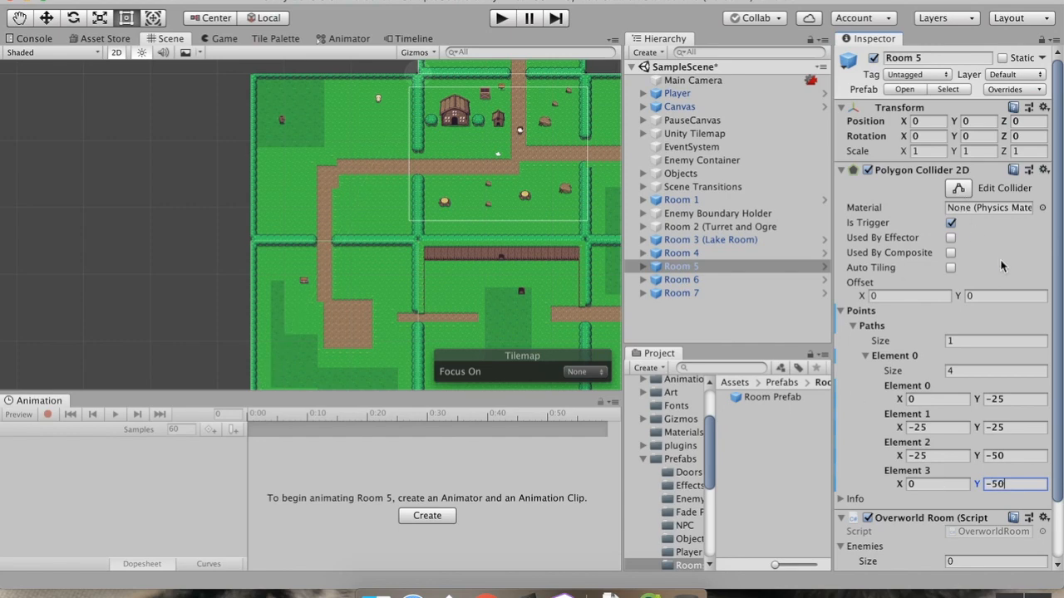
Step: Check Room 5's collider outline against the southwest room of the map and leave collider editing
{"action": "left_click", "coordinate": [955, 193]}
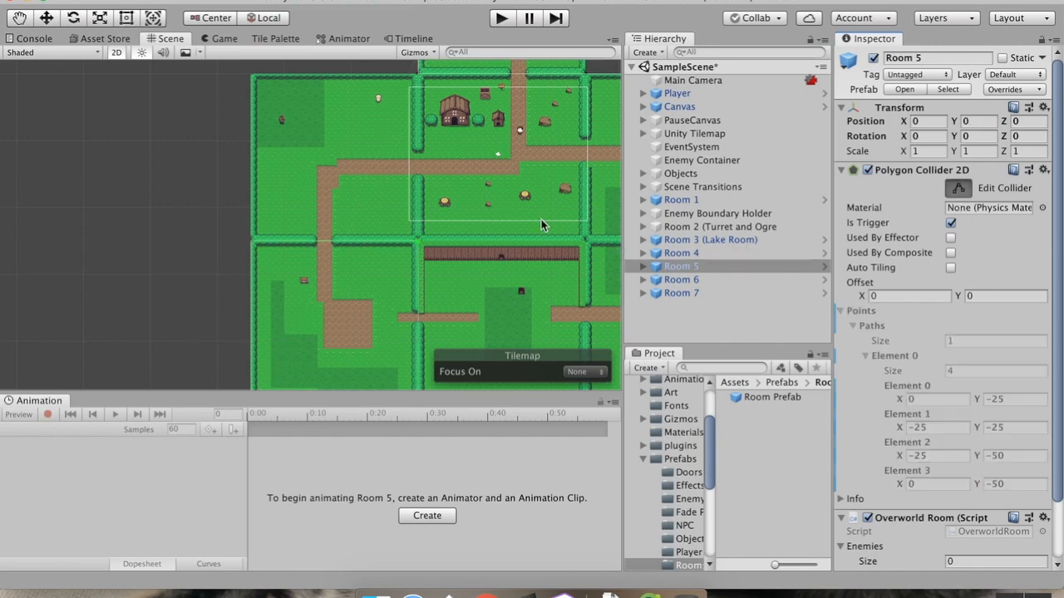
{"action": "middle_click_drag", "start_coordinate": [537, 214], "coordinate": [545, 121]}
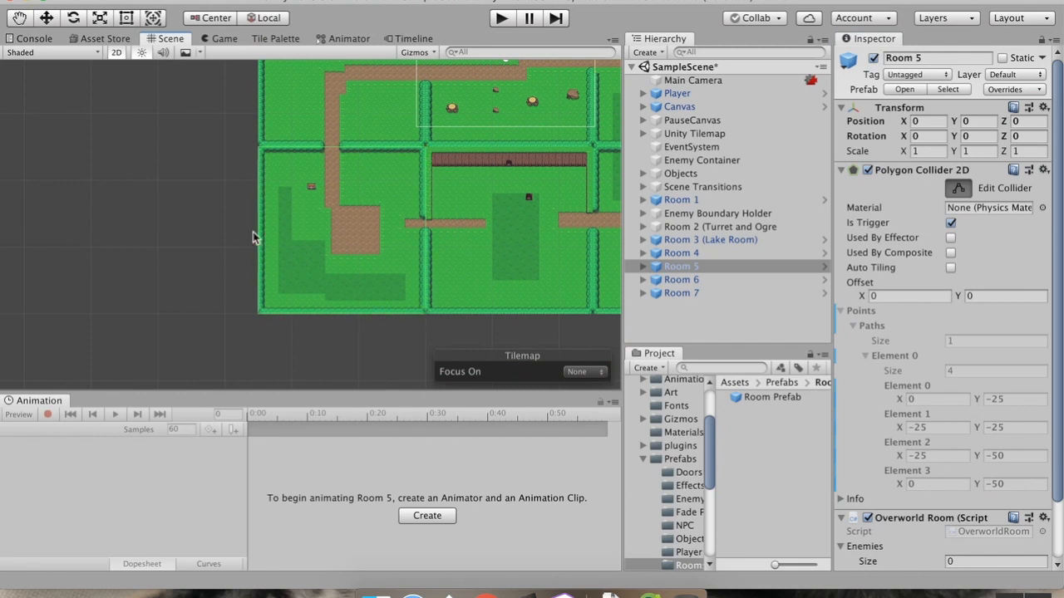
{"action": "left_click", "coordinate": [842, 312]}
{"action": "left_click", "coordinate": [960, 189]}
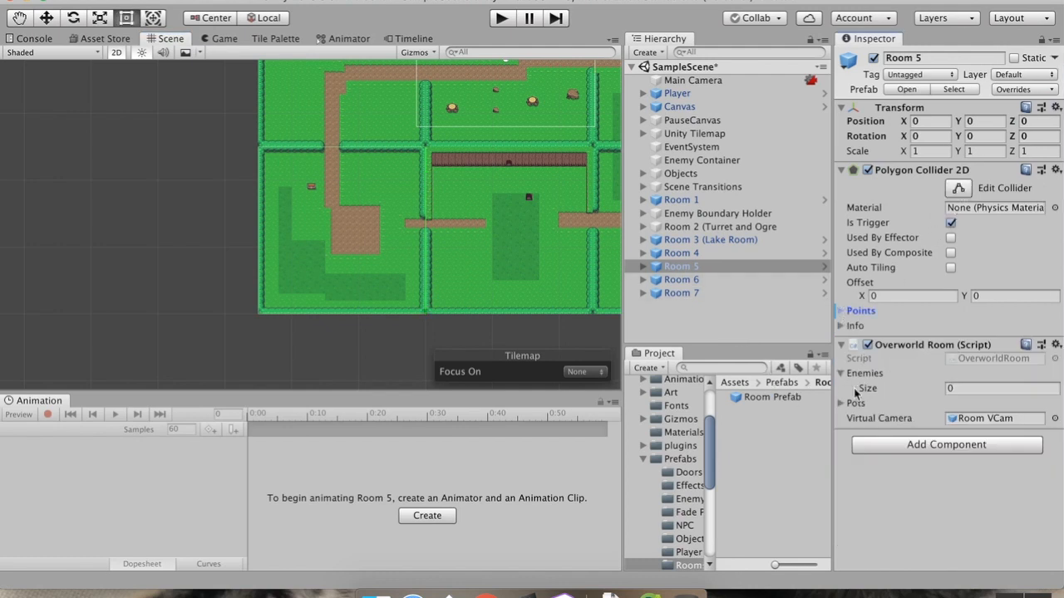
Step: Set the Player as the Follow target of Room 5's Room VCam
{"action": "left_click", "coordinate": [642, 267]}
{"action": "left_click", "coordinate": [1001, 417]}
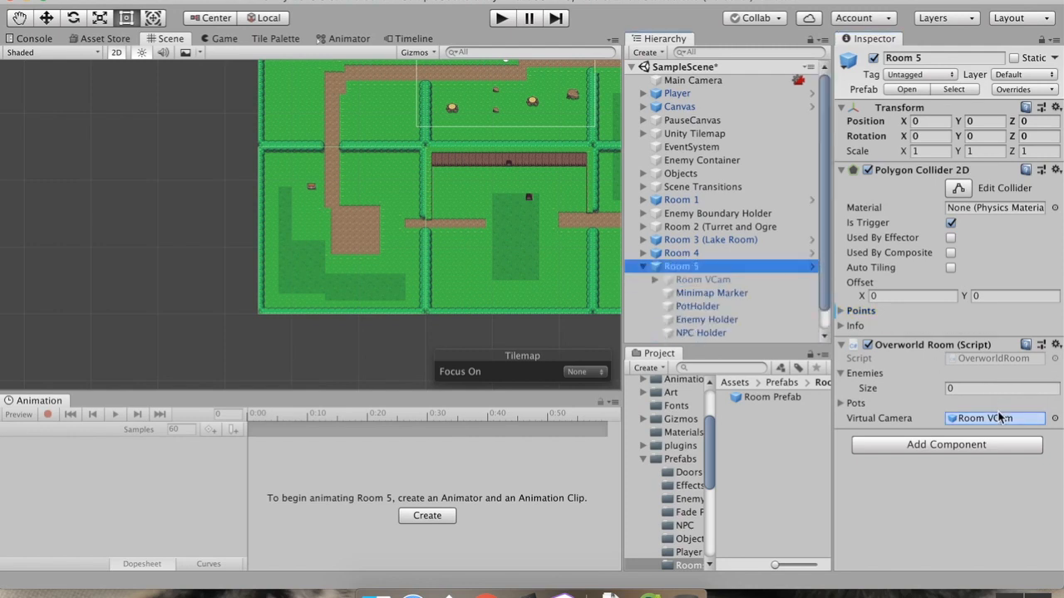
{"action": "left_click", "coordinate": [654, 279]}
{"action": "left_click", "coordinate": [708, 279]}
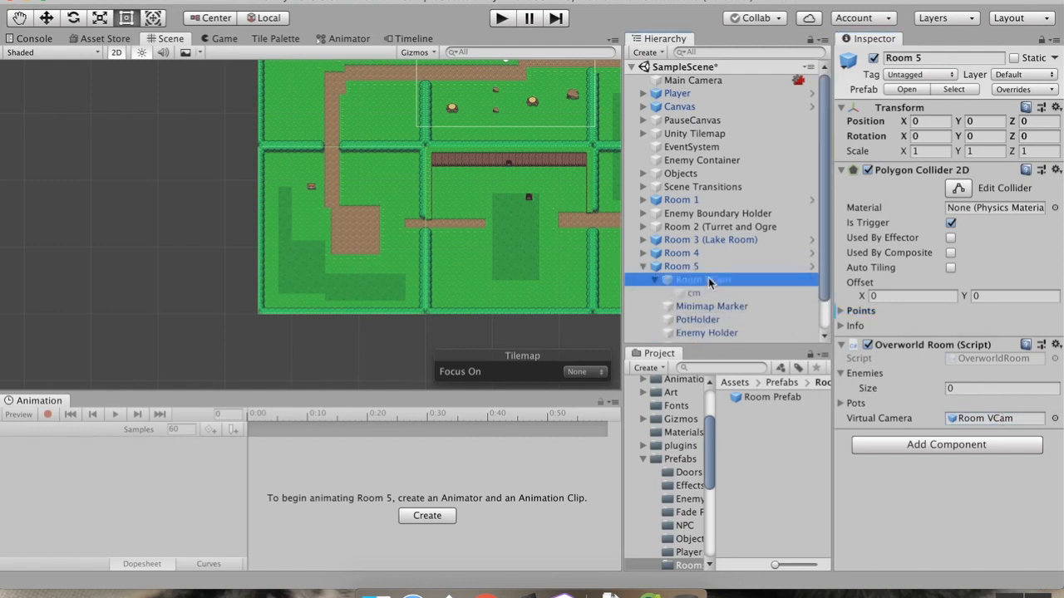
{"action": "middle_click_drag", "start_coordinate": [524, 202], "coordinate": [475, 269]}
{"action": "left_click_drag", "start_coordinate": [677, 93], "coordinate": [974, 226]}
{"action": "scroll", "coordinate": [422, 190], "scroll_direction": "down", "scroll_amount": 2}
{"action": "middle_click_drag", "start_coordinate": [438, 198], "coordinate": [404, 177]}
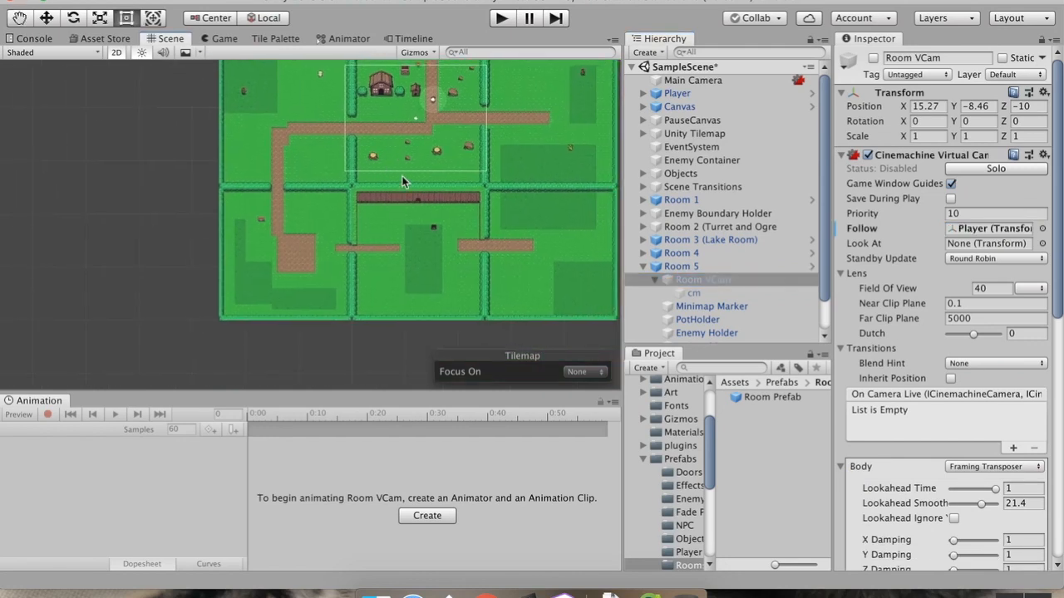
{"action": "left_click", "coordinate": [642, 266]}
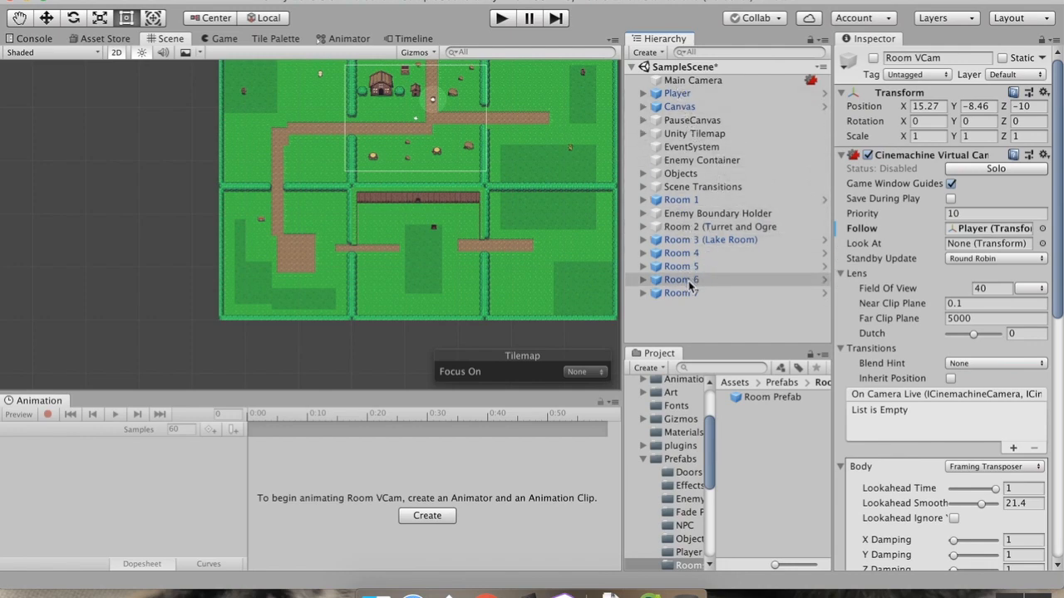
Step: Set the Player as the Follow target of the Room VCams in Rooms 6 and 7
{"action": "left_click", "coordinate": [644, 278]}
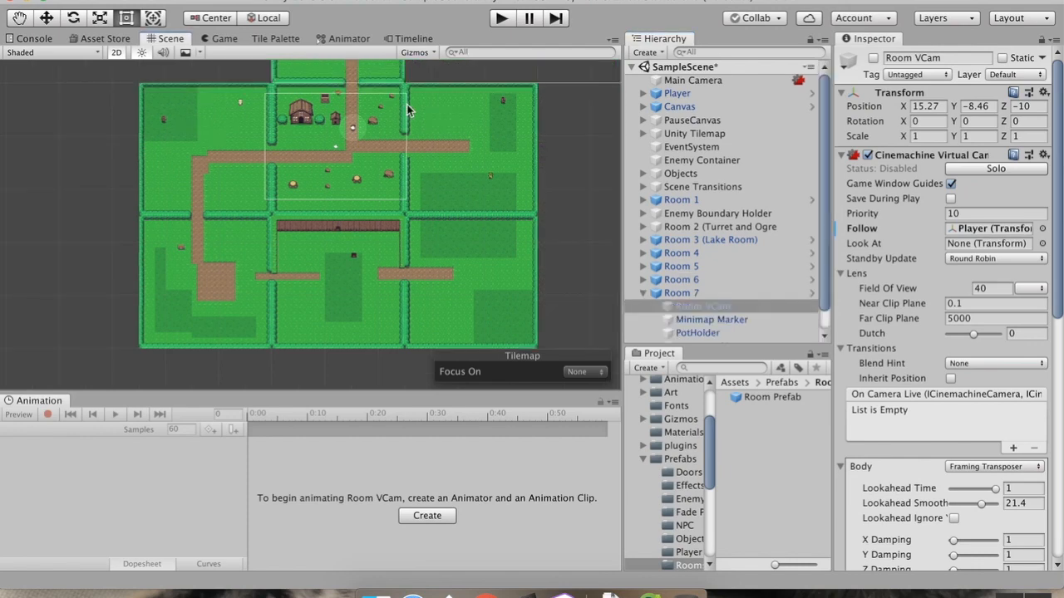
{"action": "left_click", "coordinate": [659, 291]}
{"action": "left_click", "coordinate": [645, 292]}
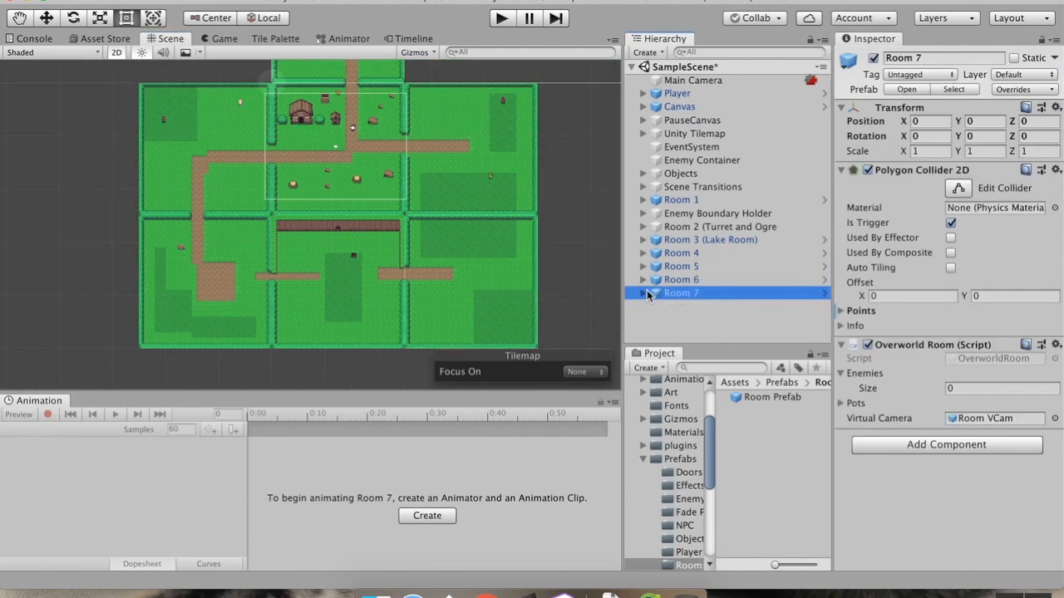
Step: Examine the Enemy Boundary Holder and the box collider area of its Boundary 1 around the log enemy
{"action": "left_click", "coordinate": [704, 216]}
{"action": "key", "text": "f"}
{"action": "middle_click_drag", "start_coordinate": [274, 237], "coordinate": [316, 222]}
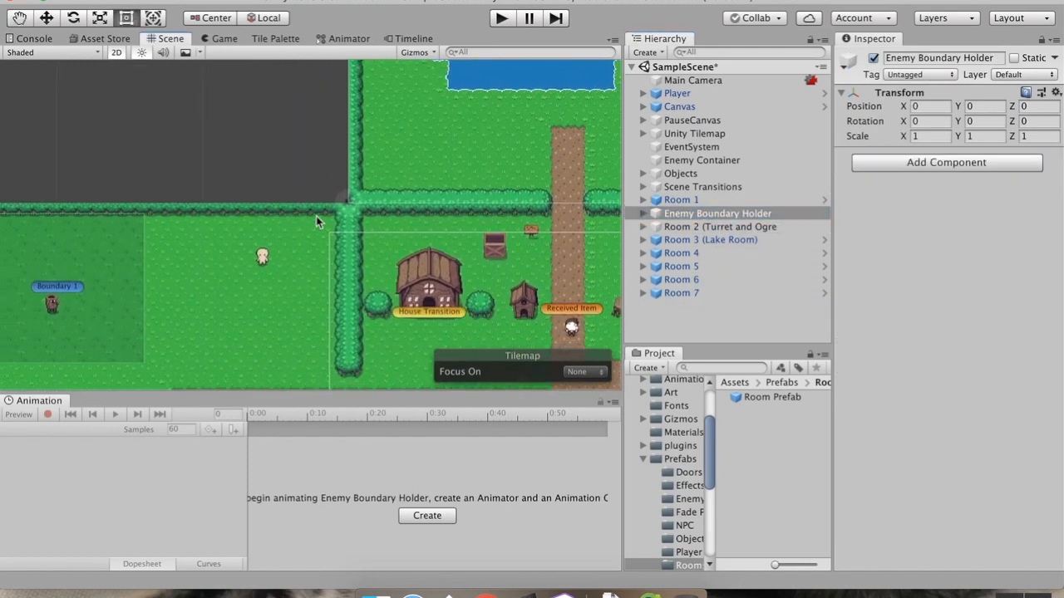
{"action": "left_click", "coordinate": [642, 213]}
{"action": "left_click", "coordinate": [699, 226]}
{"action": "middle_click_drag", "start_coordinate": [217, 230], "coordinate": [295, 197]}
{"action": "left_click", "coordinate": [959, 173]}
{"action": "left_click", "coordinate": [642, 214]}
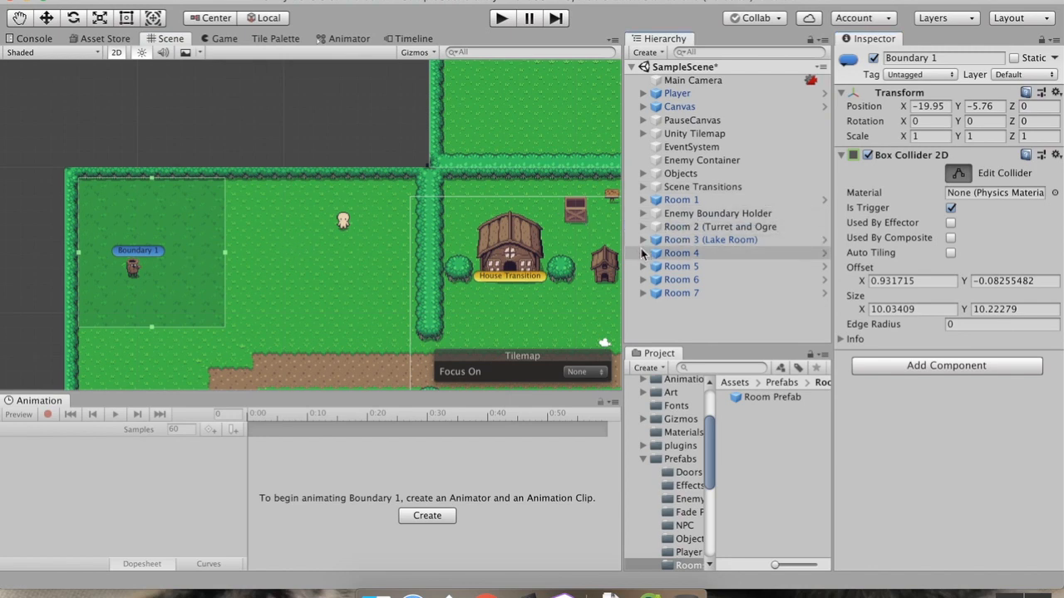
Step: Move the Enemy Boundary Holder into Room 4 as a child object
{"action": "left_click", "coordinate": [656, 253]}
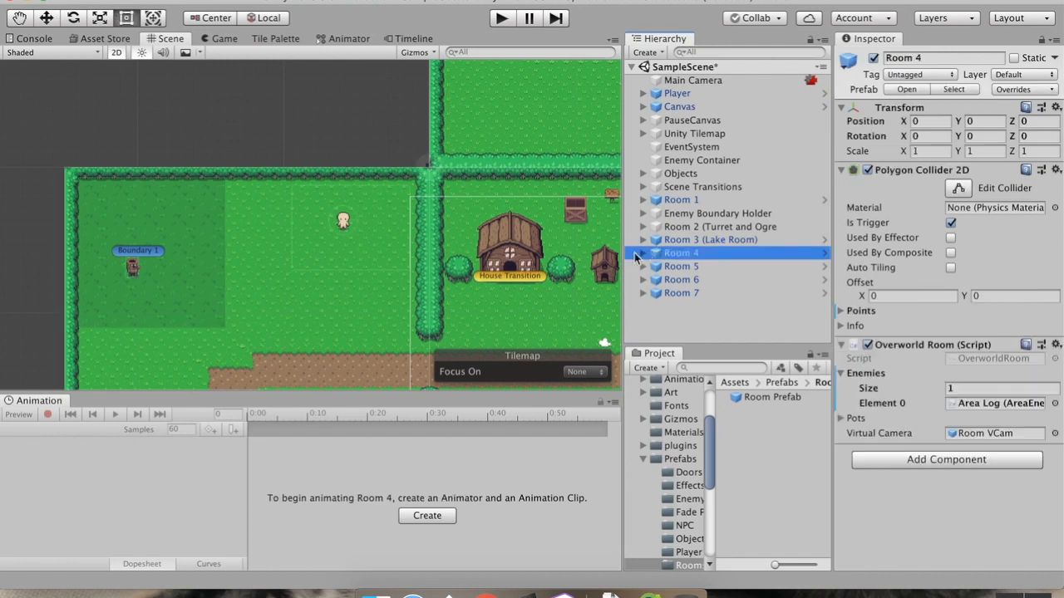
{"action": "left_click", "coordinate": [642, 254]}
{"action": "left_click", "coordinate": [683, 202]}
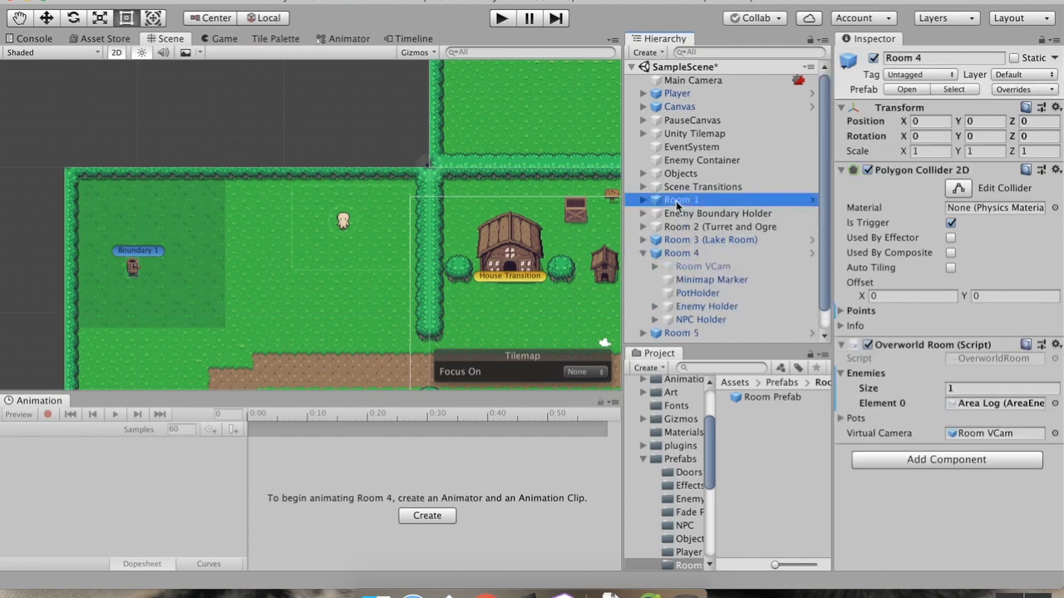
{"action": "left_click", "coordinate": [698, 214]}
{"action": "left_click_drag", "start_coordinate": [709, 218], "coordinate": [713, 301]}
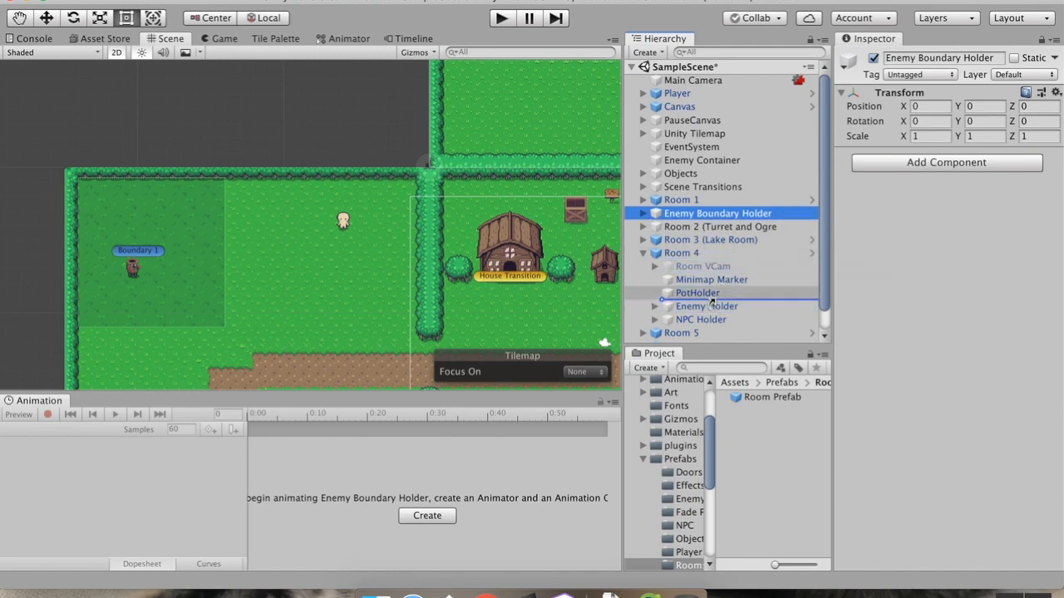
{"action": "left_click", "coordinate": [547, 237]}
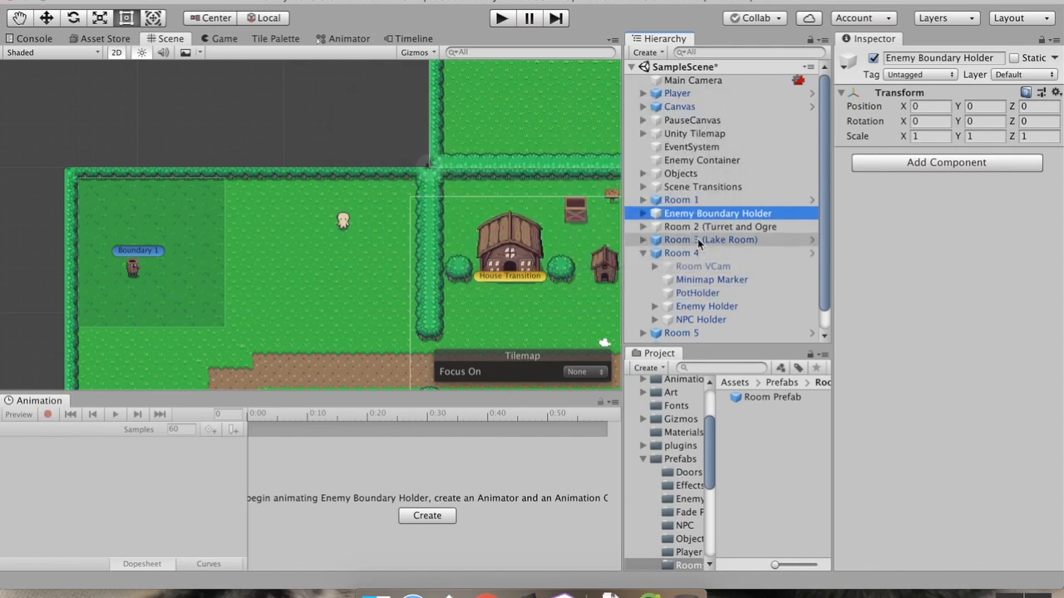
{"action": "left_click_drag", "start_coordinate": [698, 216], "coordinate": [705, 324]}
{"action": "left_click", "coordinate": [643, 240]}
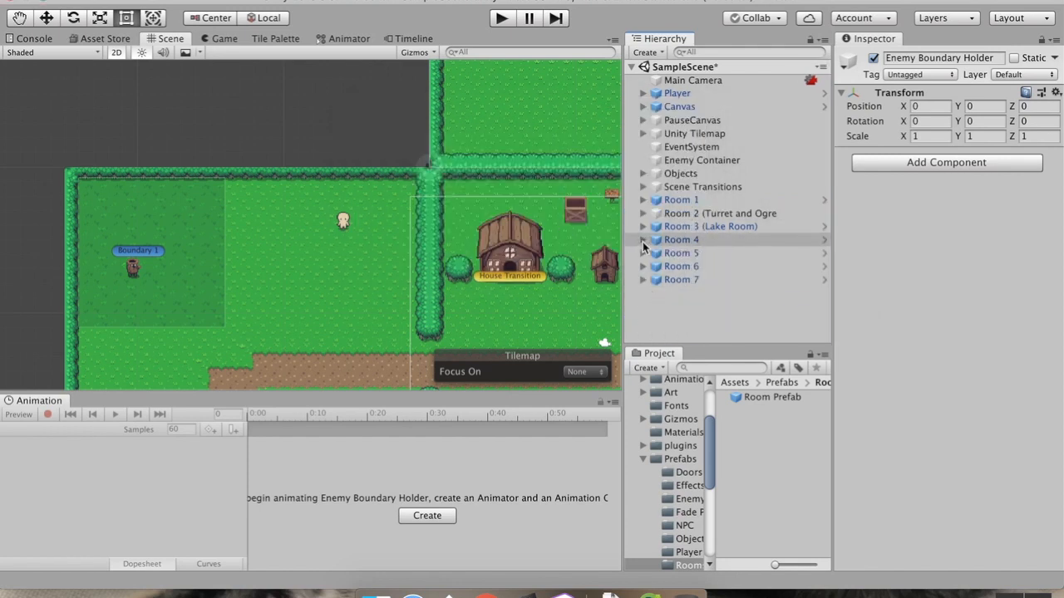
Step: Open Room 1's Room Prefab for editing and add an empty child object named Marker
{"action": "left_click", "coordinate": [711, 203]}
{"action": "left_click", "coordinate": [906, 89]}
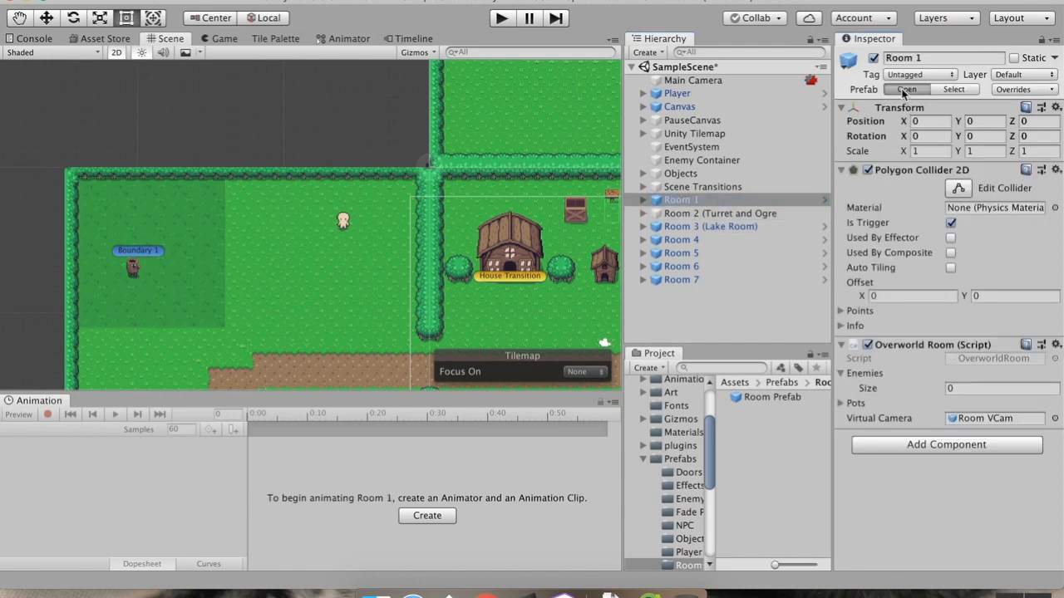
{"action": "scroll", "coordinate": [444, 259], "scroll_direction": "down", "scroll_amount": 3}
{"action": "middle_click_drag", "start_coordinate": [444, 258], "coordinate": [435, 234]}
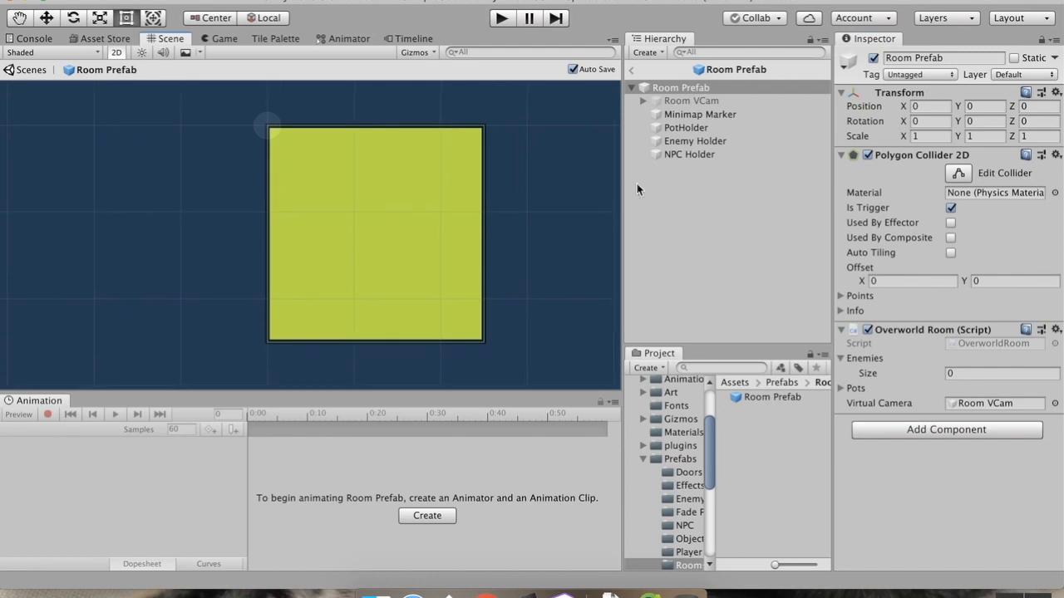
{"action": "right_click", "coordinate": [678, 88]}
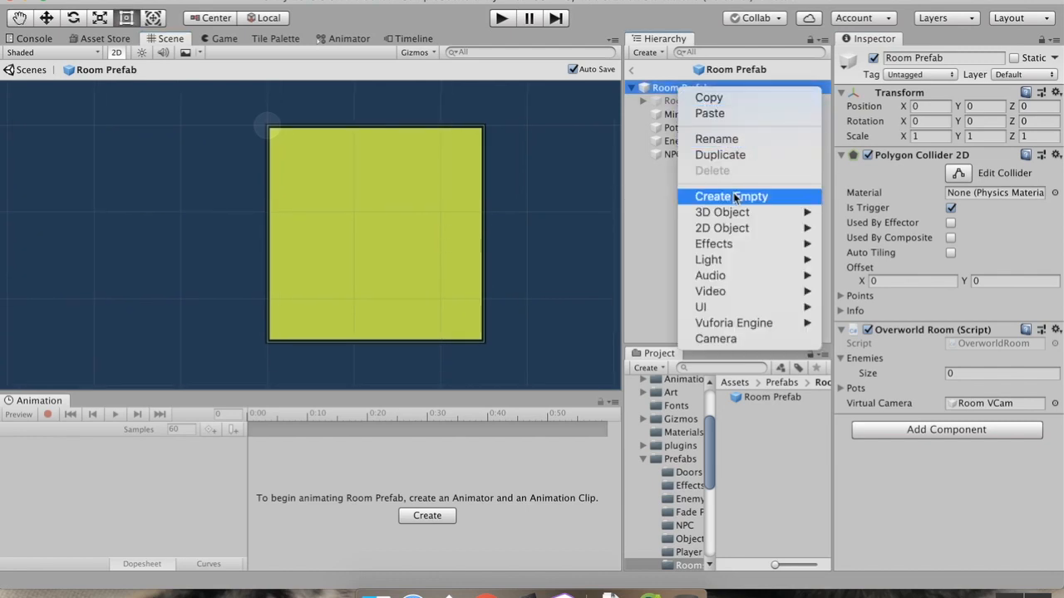
{"action": "left_click", "coordinate": [732, 197]}
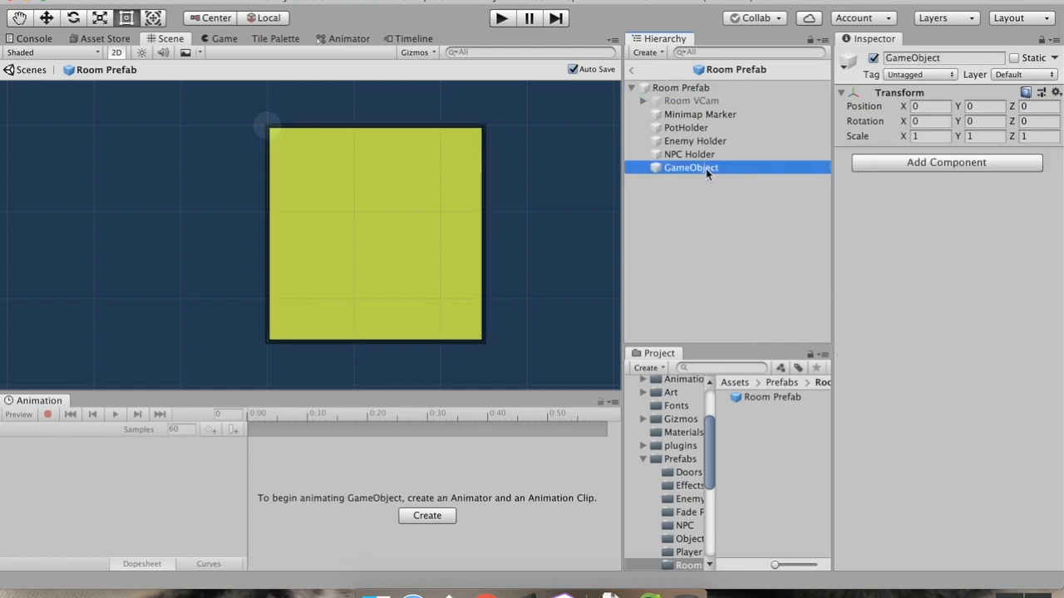
{"action": "left_click", "coordinate": [706, 168]}
{"action": "type", "text": "Mar"}
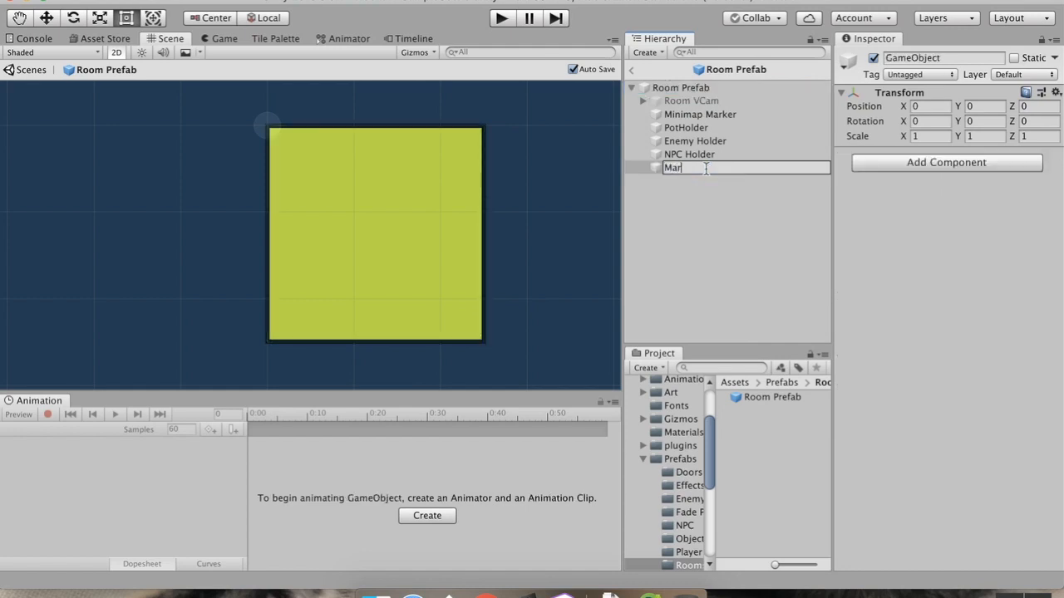
{"action": "type", "text": "ker"}
{"action": "key", "text": "Return"}
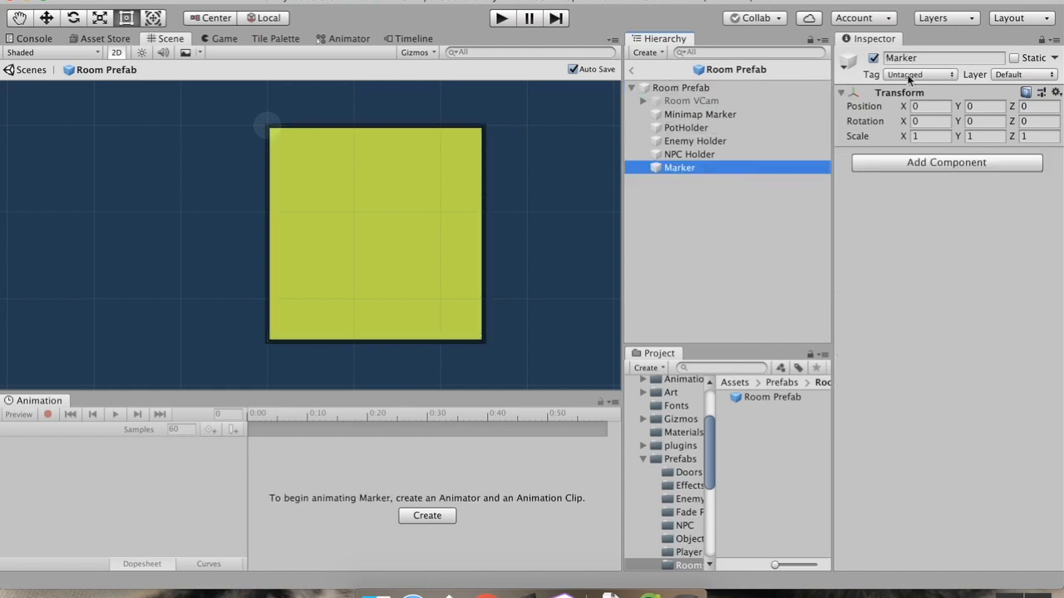
Step: Assign a blue label icon to the prefab's Marker object and check it in the scene
{"action": "left_click", "coordinate": [850, 65]}
{"action": "left_click", "coordinate": [882, 98]}
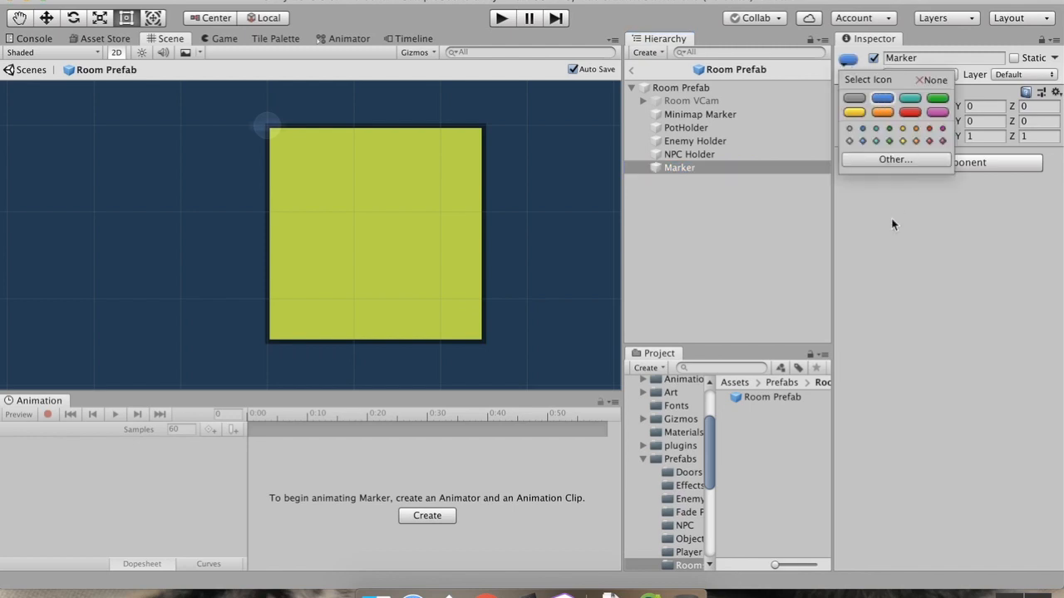
{"action": "left_click", "coordinate": [890, 229]}
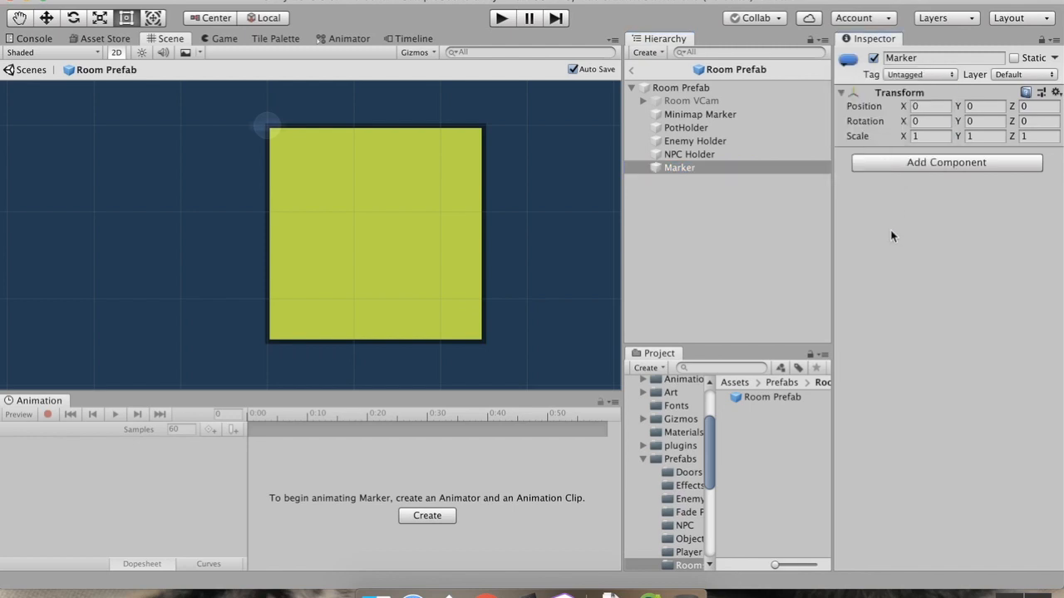
{"action": "left_click", "coordinate": [848, 61]}
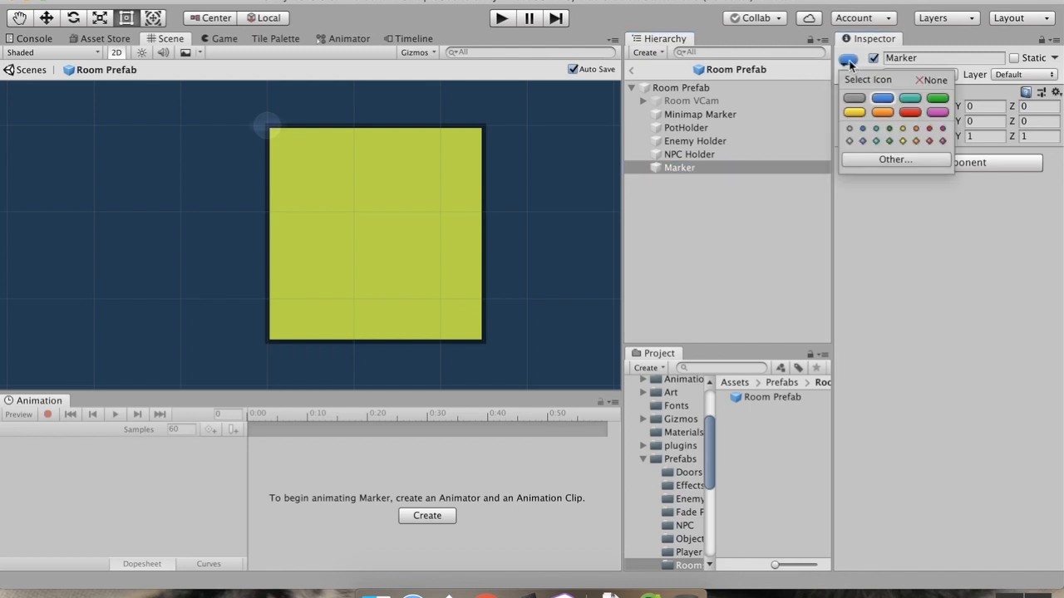
{"action": "left_click", "coordinate": [926, 62]}
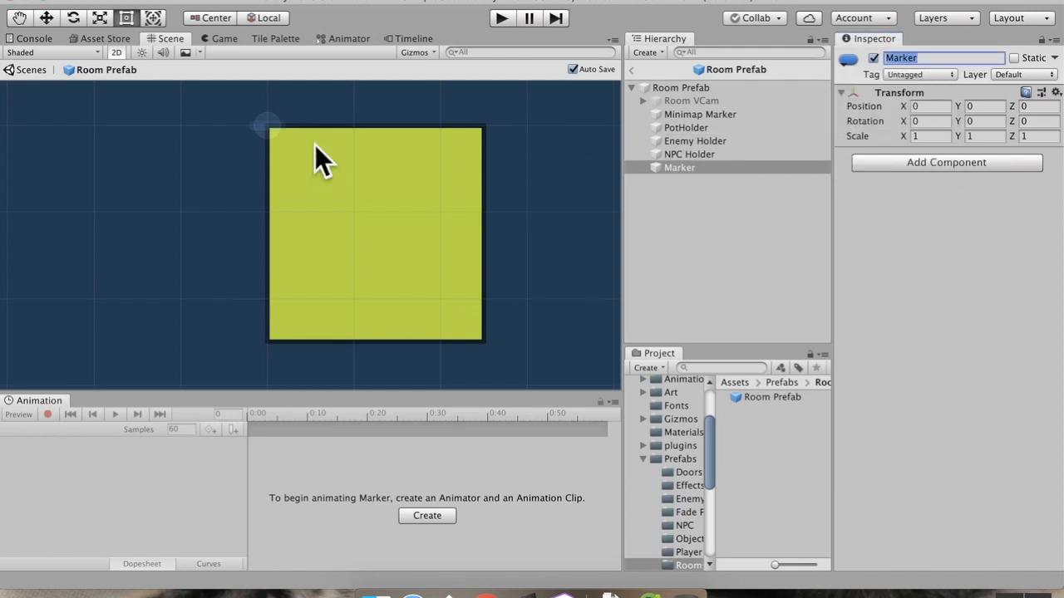
{"action": "scroll", "coordinate": [316, 149], "scroll_direction": "up", "scroll_amount": 5}
{"action": "scroll", "coordinate": [257, 192], "scroll_direction": "down", "scroll_amount": 1}
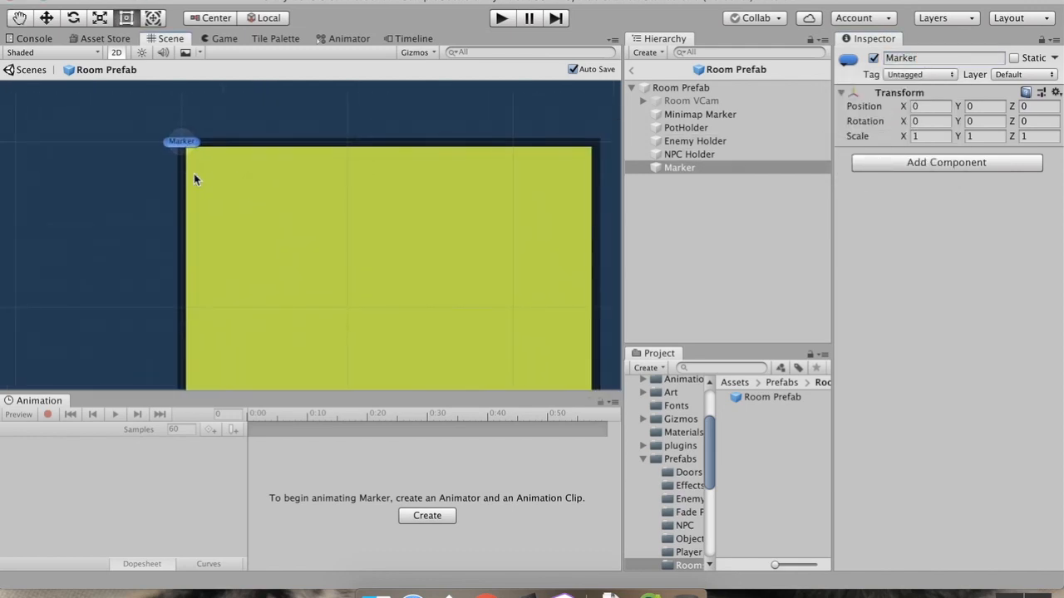
Step: Return to the scene and set the position of Room 1's Marker to X 12.5, Y -12.5
{"action": "left_click", "coordinate": [633, 72]}
{"action": "left_click", "coordinate": [642, 201]}
{"action": "left_click", "coordinate": [702, 292]}
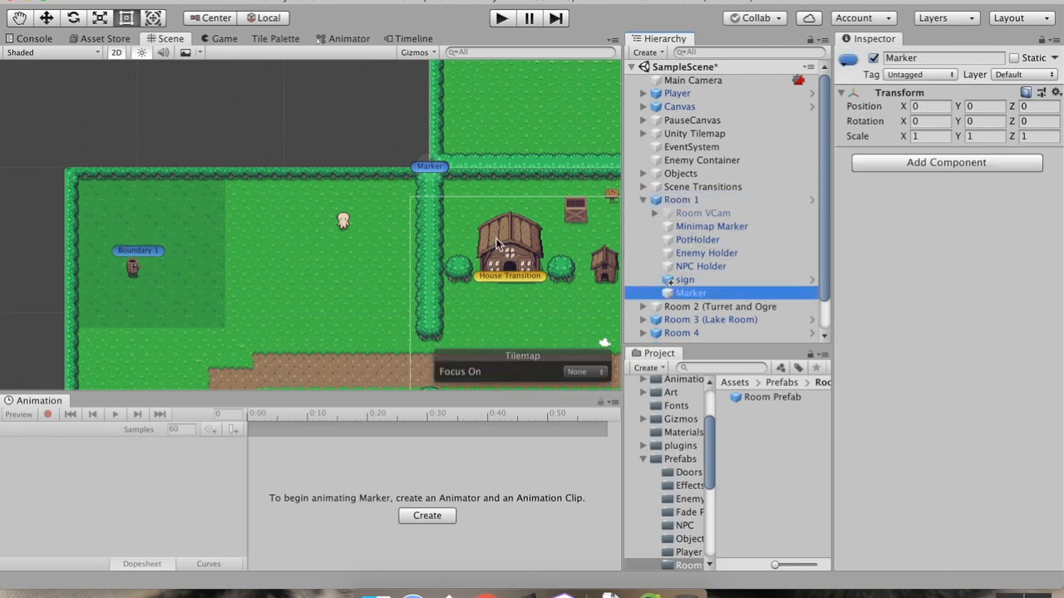
{"action": "scroll", "coordinate": [542, 258], "scroll_direction": "down", "scroll_amount": 5}
{"action": "scroll", "coordinate": [510, 195], "scroll_direction": "up", "scroll_amount": 1}
{"action": "left_click", "coordinate": [922, 106]}
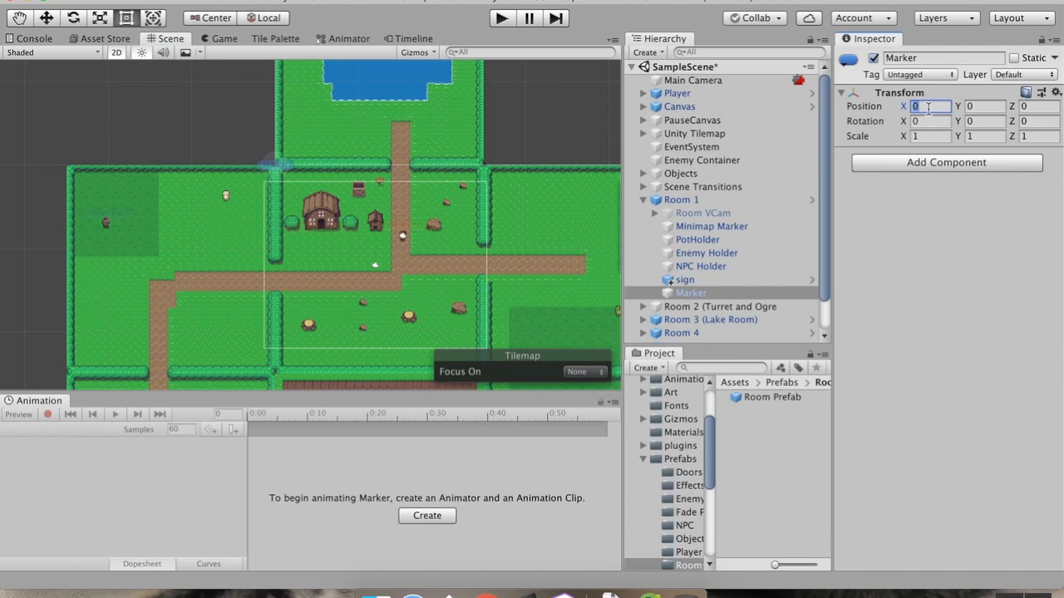
{"action": "type", "text": "12.5"}
{"action": "key", "text": "Tab"}
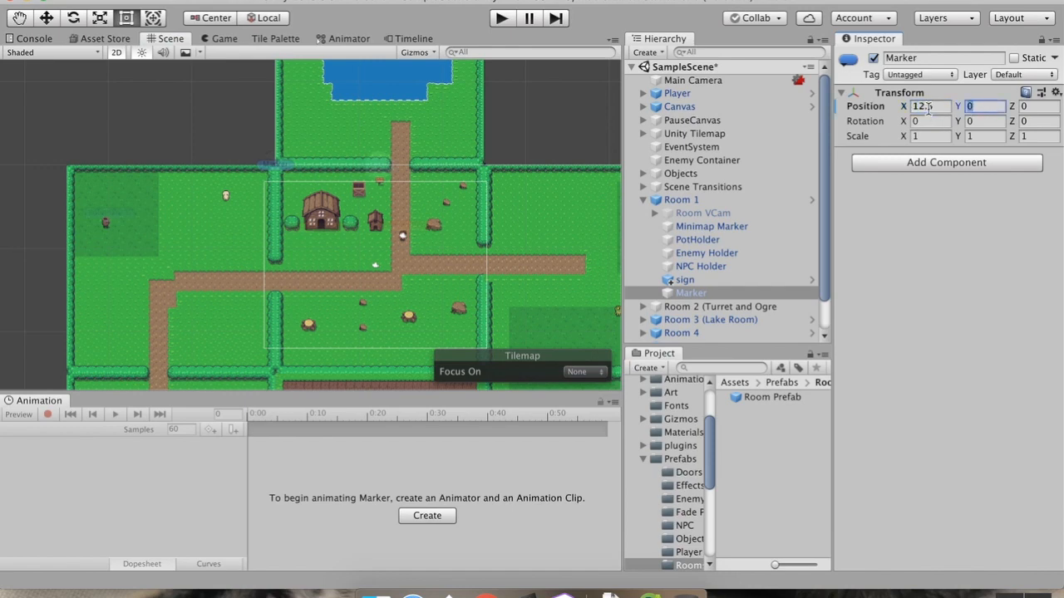
{"action": "type", "text": "-12.5"}
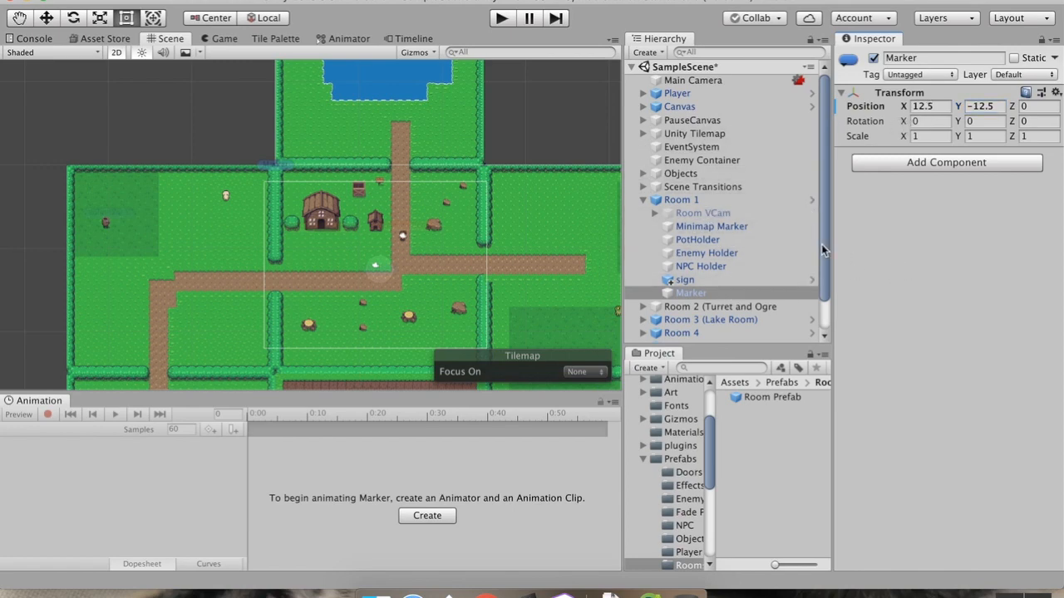
Step: Check the marker's placement in the scene and rename Room 1's Marker to Room 1
{"action": "scroll", "coordinate": [260, 197], "scroll_direction": "up", "scroll_amount": 3}
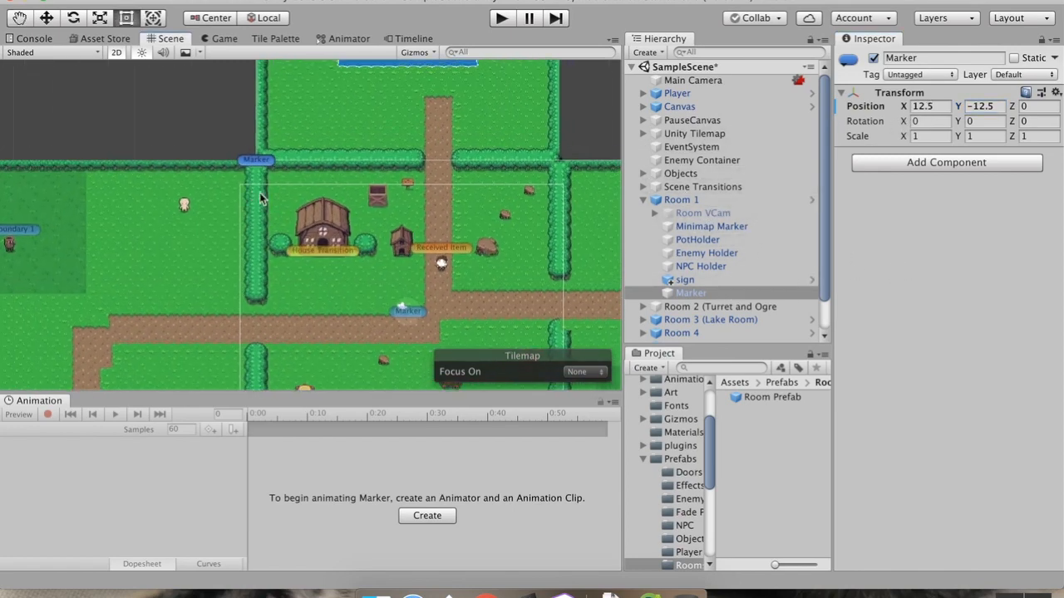
{"action": "left_click", "coordinate": [422, 314]}
{"action": "middle_click_drag", "start_coordinate": [422, 308], "coordinate": [409, 228]}
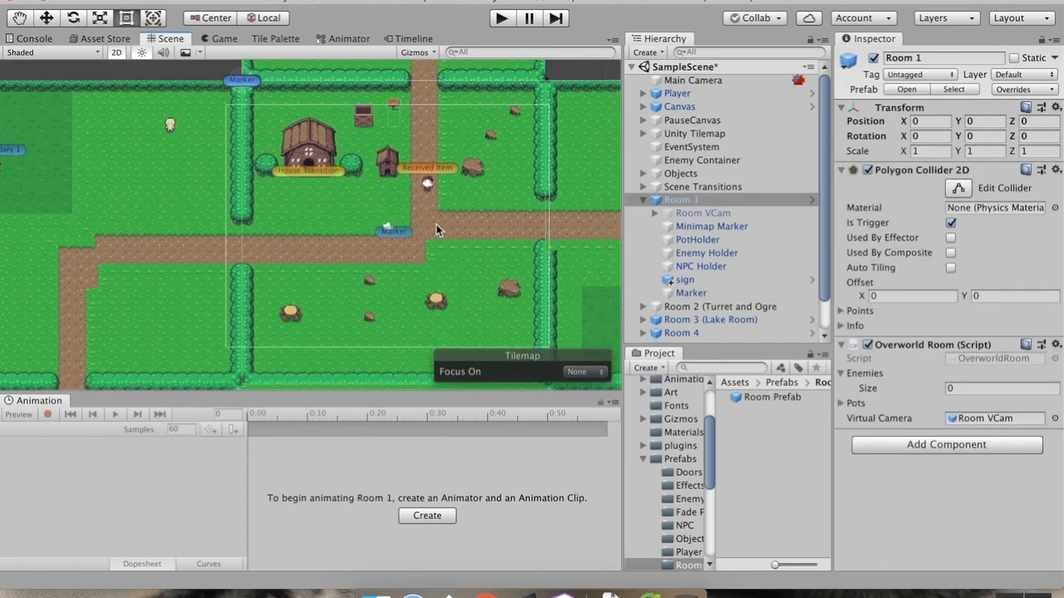
{"action": "left_click", "coordinate": [691, 292]}
{"action": "left_click", "coordinate": [929, 59]}
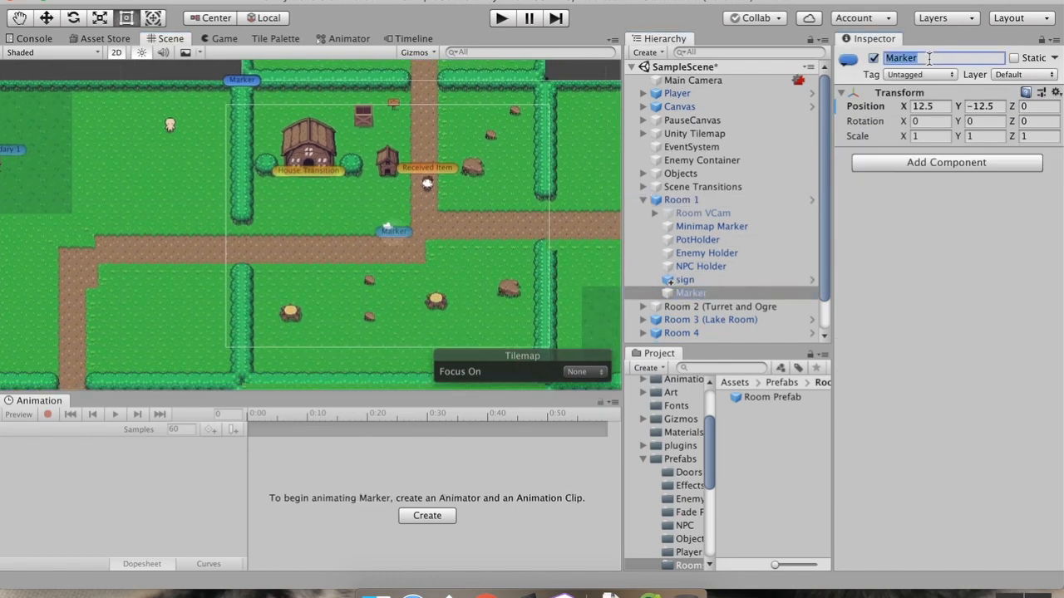
{"action": "type", "text": "Room 1"}
{"action": "key", "text": "Return"}
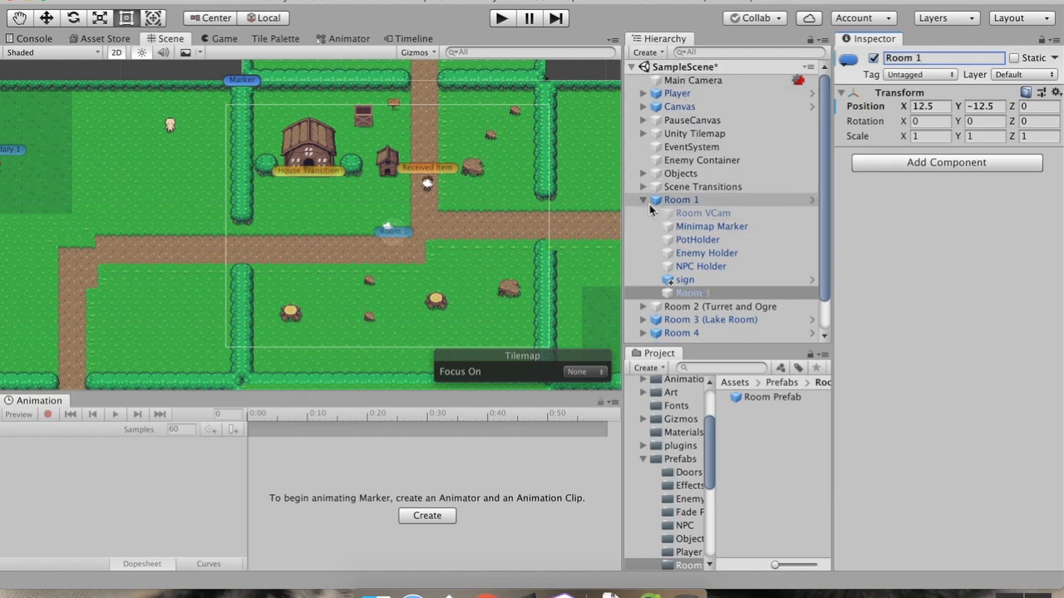
Step: Set the position of the Marker inside Room 3 (Lake Room) to X 12.5, Y 12.5
{"action": "left_click", "coordinate": [643, 201]}
{"action": "left_click", "coordinate": [641, 214]}
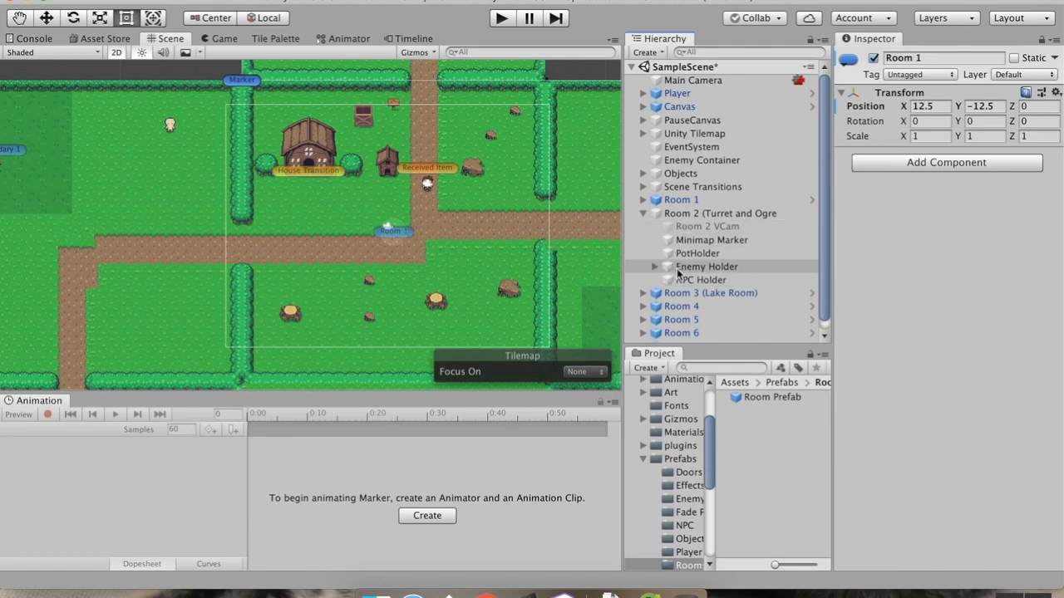
{"action": "left_click", "coordinate": [643, 297]}
{"action": "scroll", "coordinate": [656, 282], "scroll_direction": "down", "scroll_amount": 3}
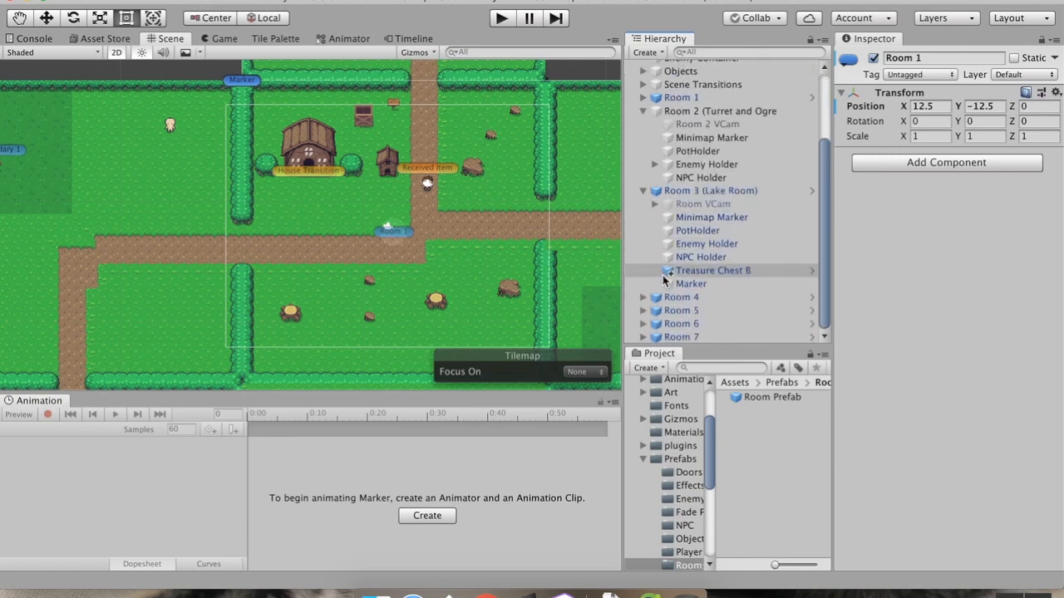
{"action": "left_click", "coordinate": [702, 285]}
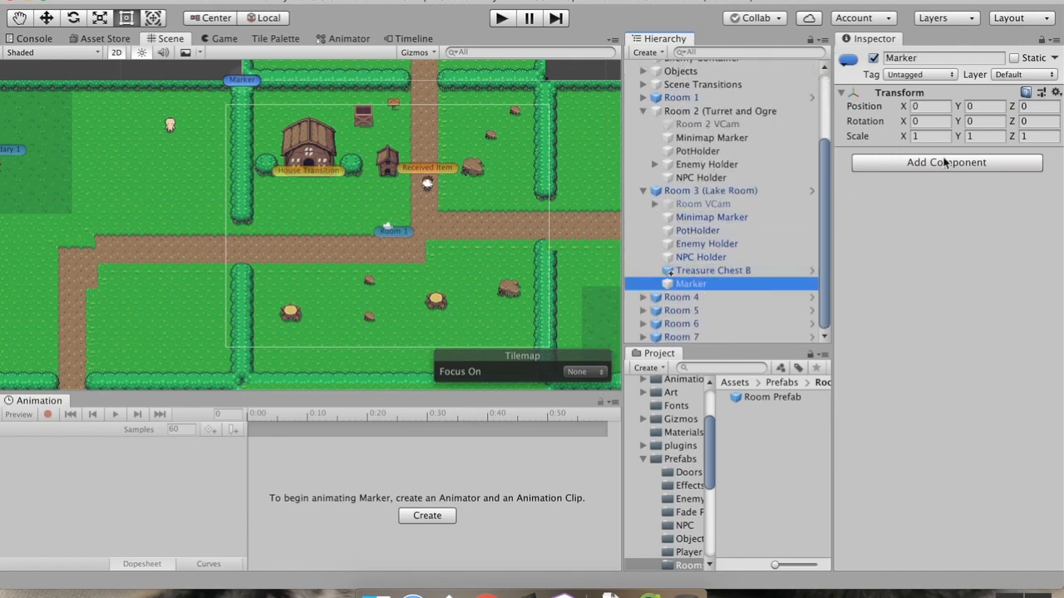
{"action": "left_click", "coordinate": [936, 109]}
{"action": "type", "text": "12.5"}
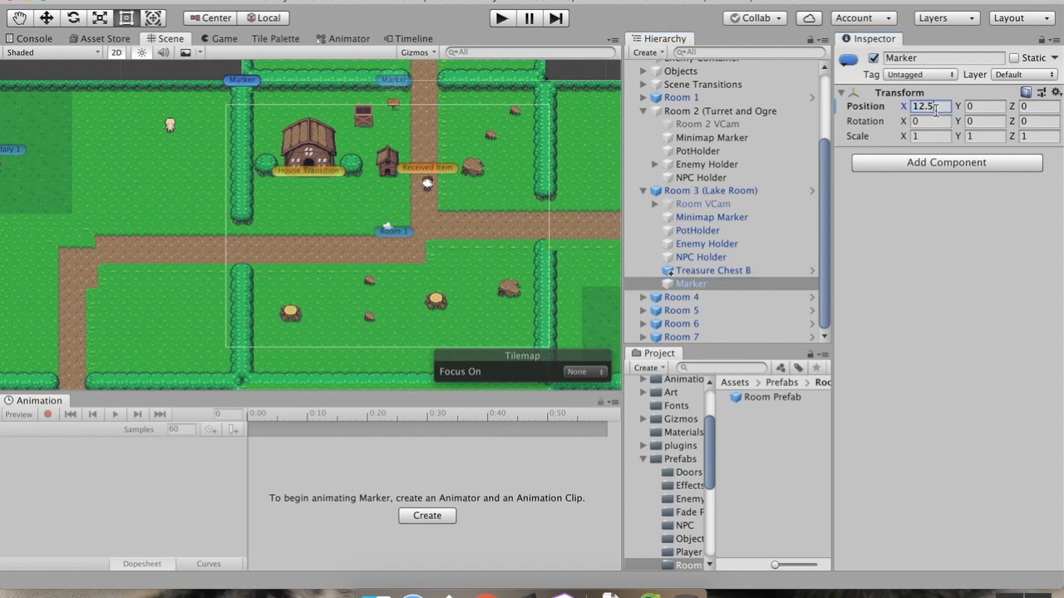
{"action": "key", "text": "Tab"}
{"action": "type", "text": "12."}
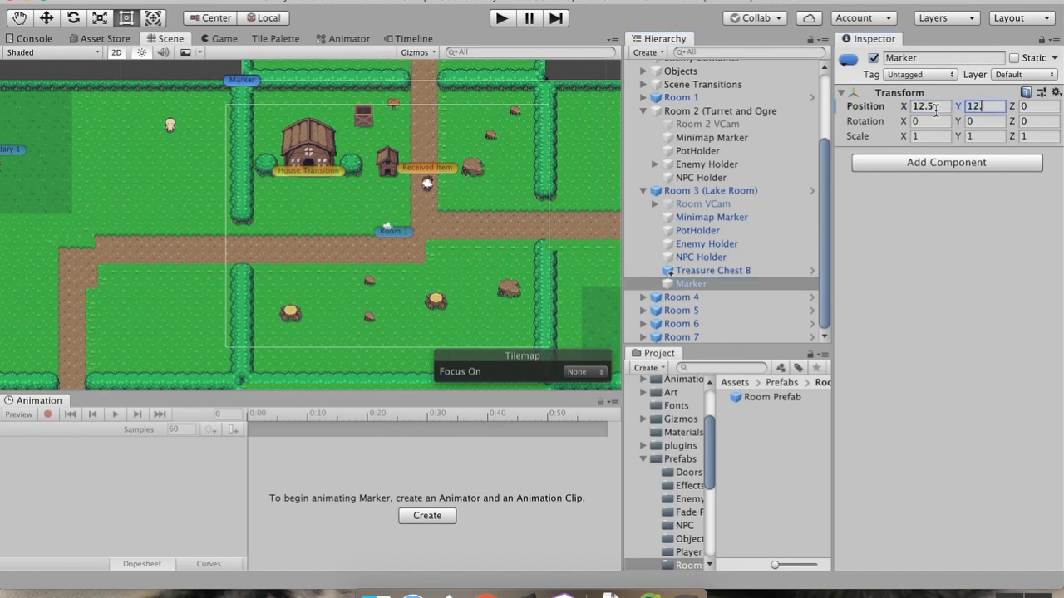
Step: Rename the Marker inside Room 3 to Lake Room and check its label in the scene
{"action": "left_click", "coordinate": [935, 57]}
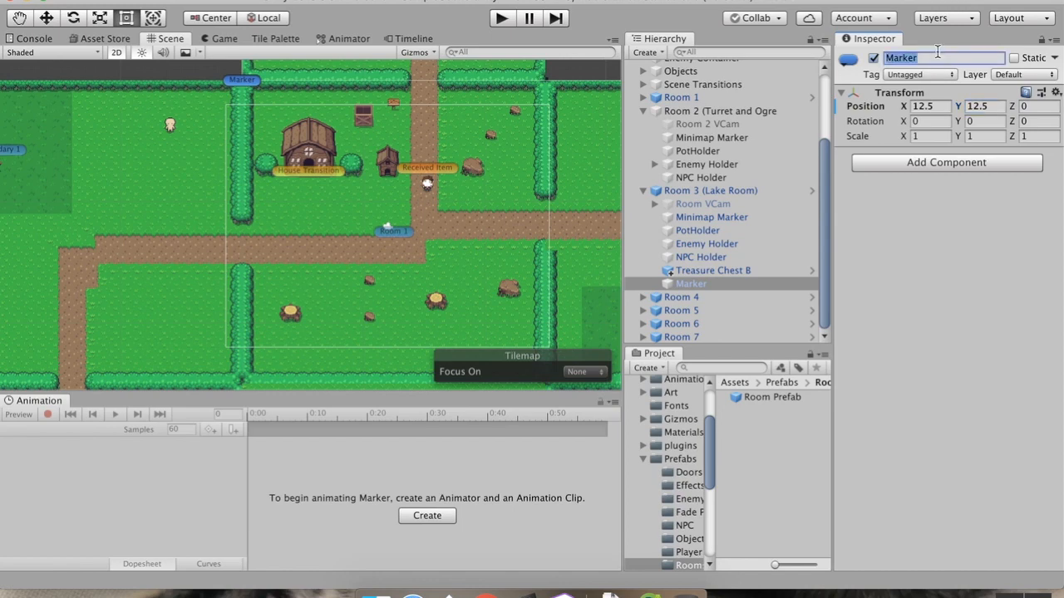
{"action": "type", "text": "Lake Room"}
{"action": "key", "text": "Return"}
{"action": "middle_click_drag", "start_coordinate": [517, 142], "coordinate": [563, 101]}
{"action": "middle_click_drag", "start_coordinate": [319, 219], "coordinate": [489, 155]}
Step: Move Room 7's Minimap Marker over the map's lower-right room, at about X 37.6, Y -36.9
{"action": "left_click", "coordinate": [657, 297]}
{"action": "left_click", "coordinate": [642, 298]}
{"action": "scroll", "coordinate": [676, 267], "scroll_direction": "down", "scroll_amount": 3}
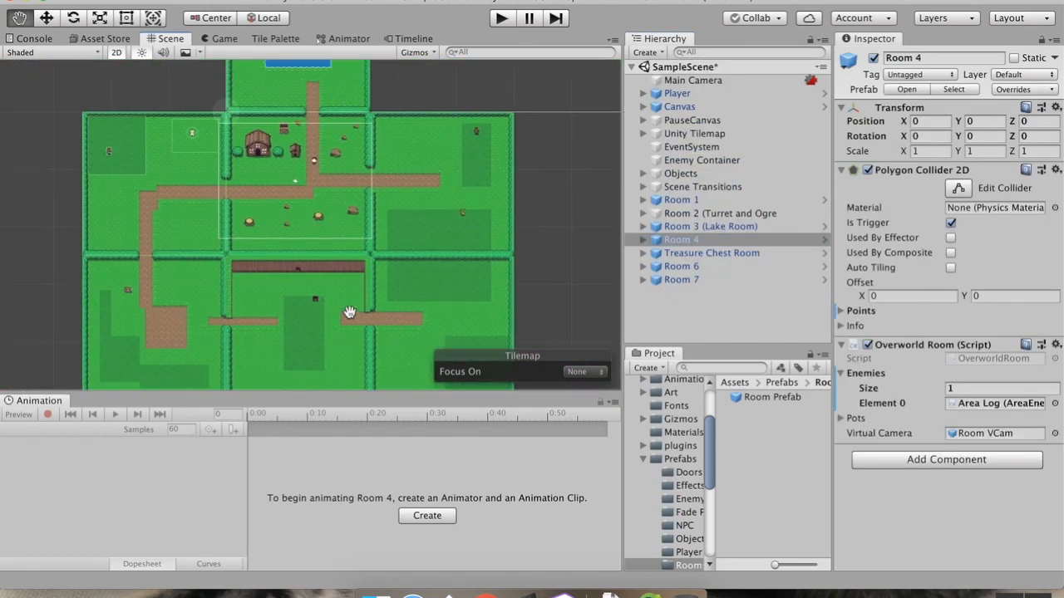
{"action": "middle_click_drag", "start_coordinate": [349, 313], "coordinate": [423, 225]}
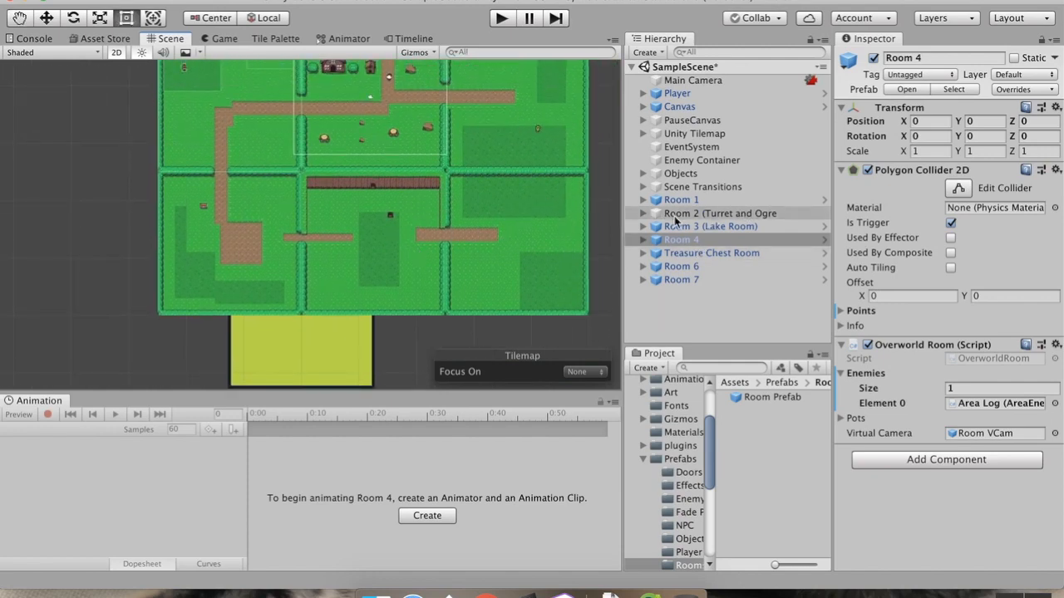
{"action": "left_click", "coordinate": [644, 280]}
{"action": "scroll", "coordinate": [673, 283], "scroll_direction": "down", "scroll_amount": 1}
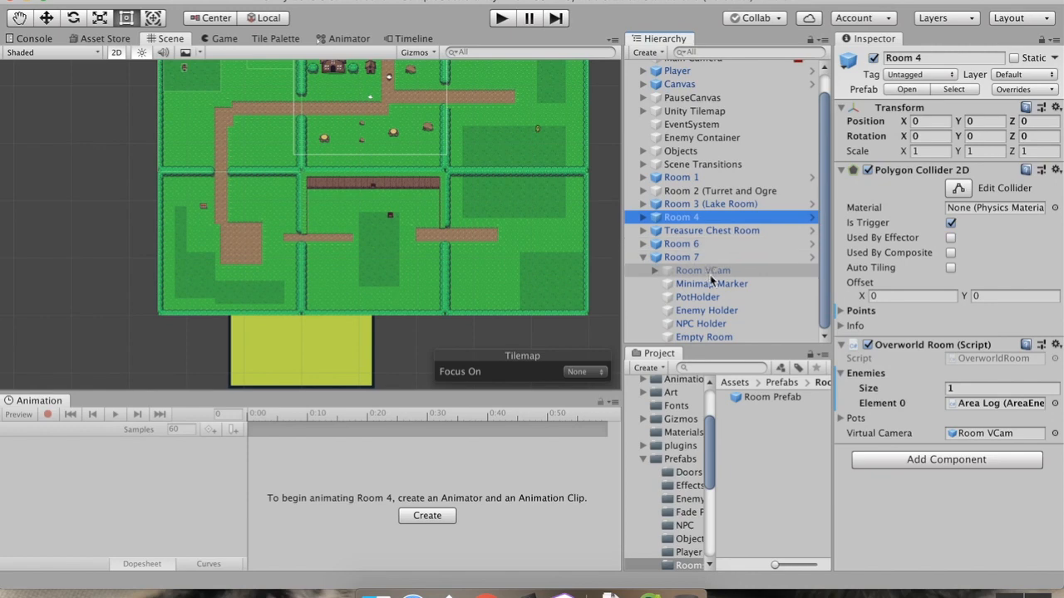
{"action": "left_click", "coordinate": [709, 284]}
{"action": "scroll", "coordinate": [366, 267], "scroll_direction": "down", "scroll_amount": 5}
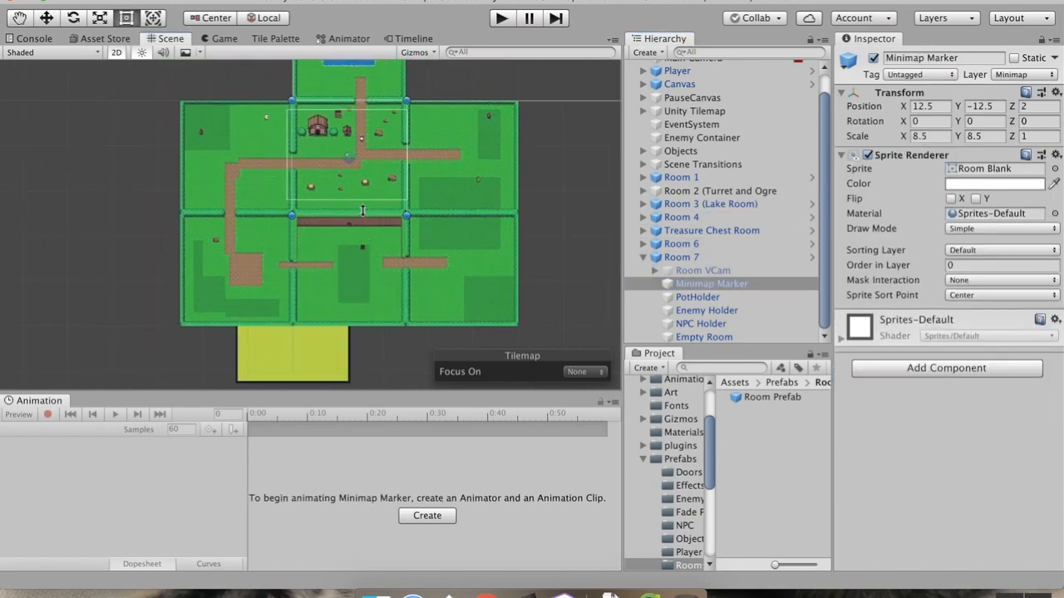
{"action": "mouse_move", "coordinate": [370, 209]}
{"action": "left_mouse_down"}
{"action": "mouse_move", "coordinate": [411, 228]}
{"action": "mouse_move", "coordinate": [485, 314]}
{"action": "left_mouse_up"}
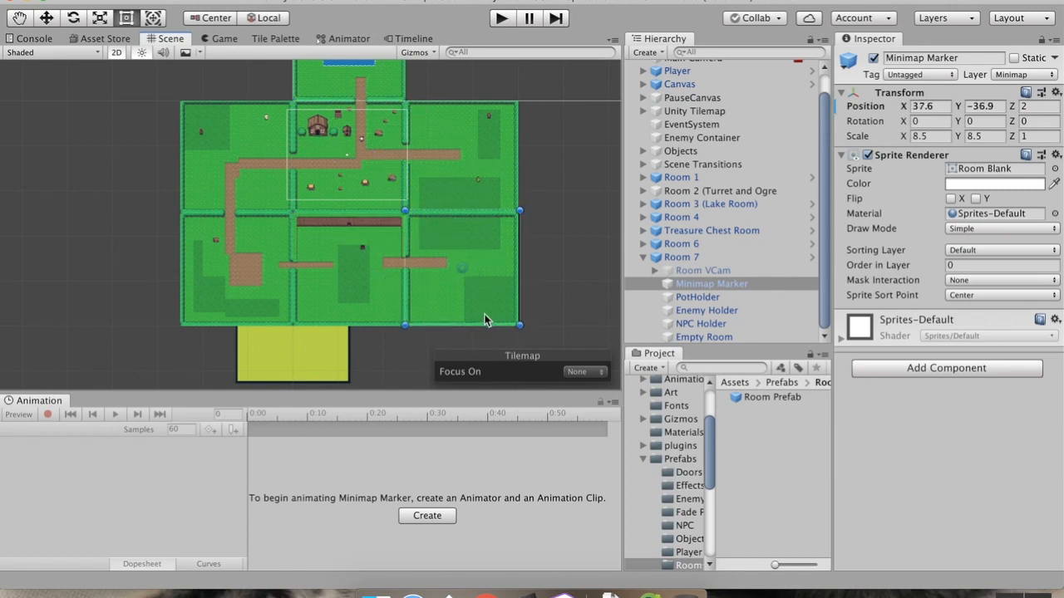
Step: Move Room 6's Minimap Marker over the map's lower-middle room, at about X 12.9, Y -37.4
{"action": "left_click", "coordinate": [644, 257]}
{"action": "left_click", "coordinate": [657, 267]}
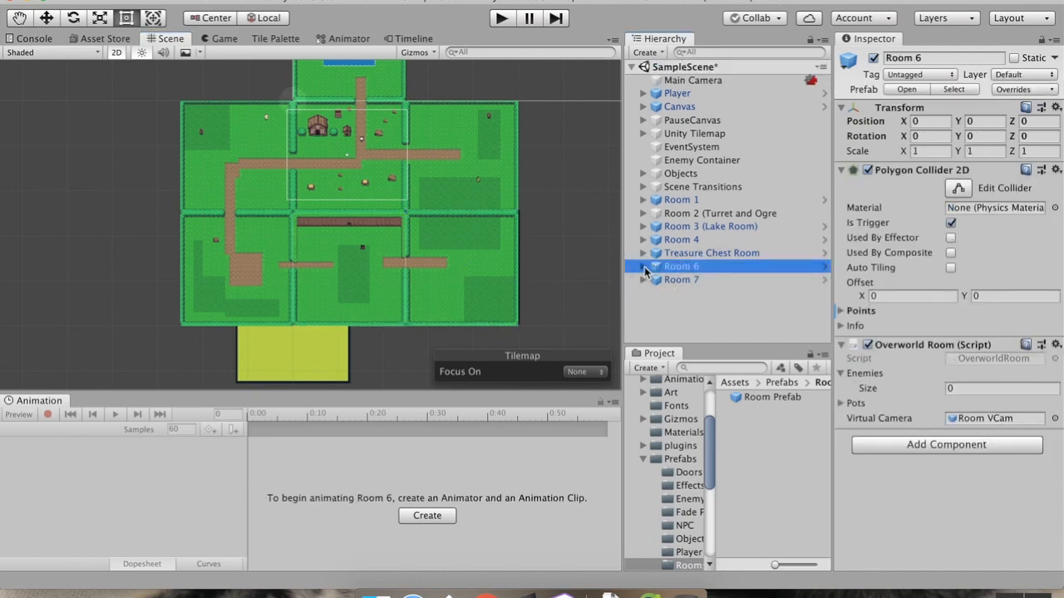
{"action": "left_click", "coordinate": [644, 267]}
{"action": "left_click", "coordinate": [698, 292]}
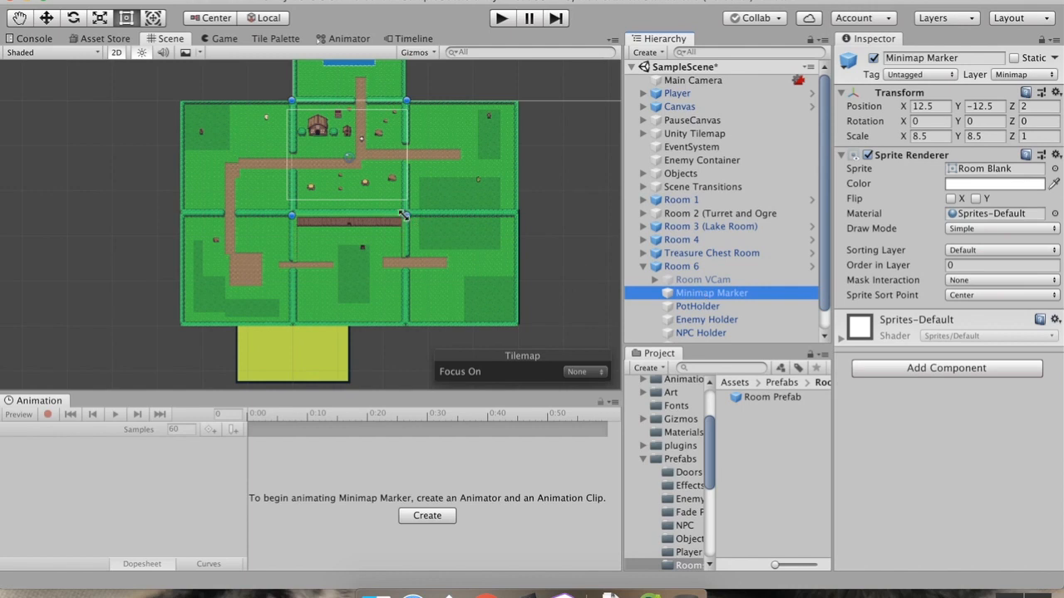
{"action": "mouse_move", "coordinate": [383, 212]}
{"action": "left_mouse_down"}
{"action": "mouse_move", "coordinate": [368, 271]}
{"action": "mouse_move", "coordinate": [378, 341]}
{"action": "left_mouse_up"}
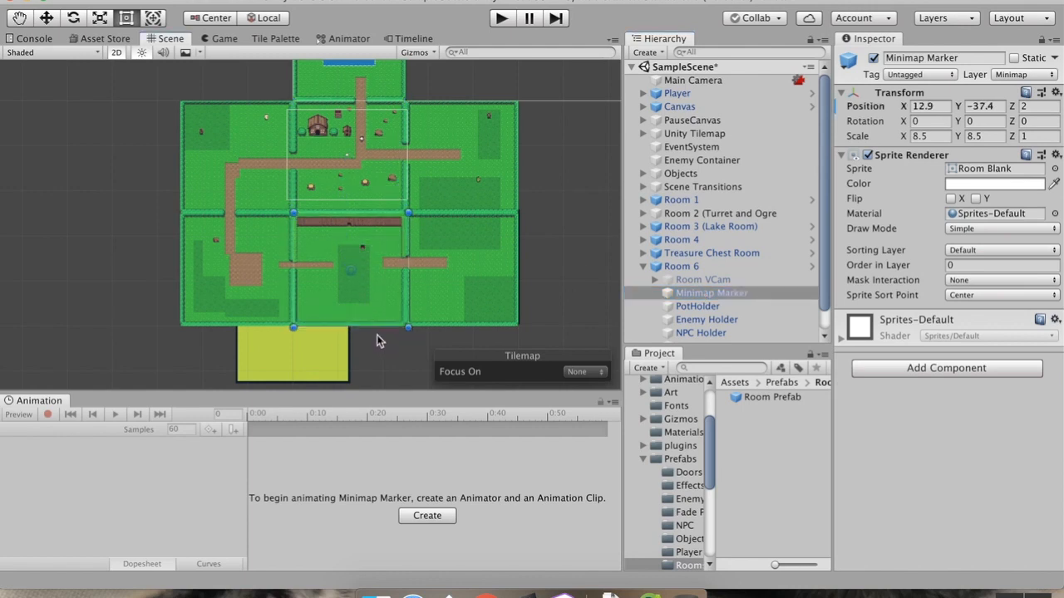
Step: Move the Treasure Chest Room's Minimap Marker over the map's lower-left room, at about X -0.2, Y -0.1
{"action": "left_click", "coordinate": [644, 253]}
{"action": "left_click", "coordinate": [697, 294]}
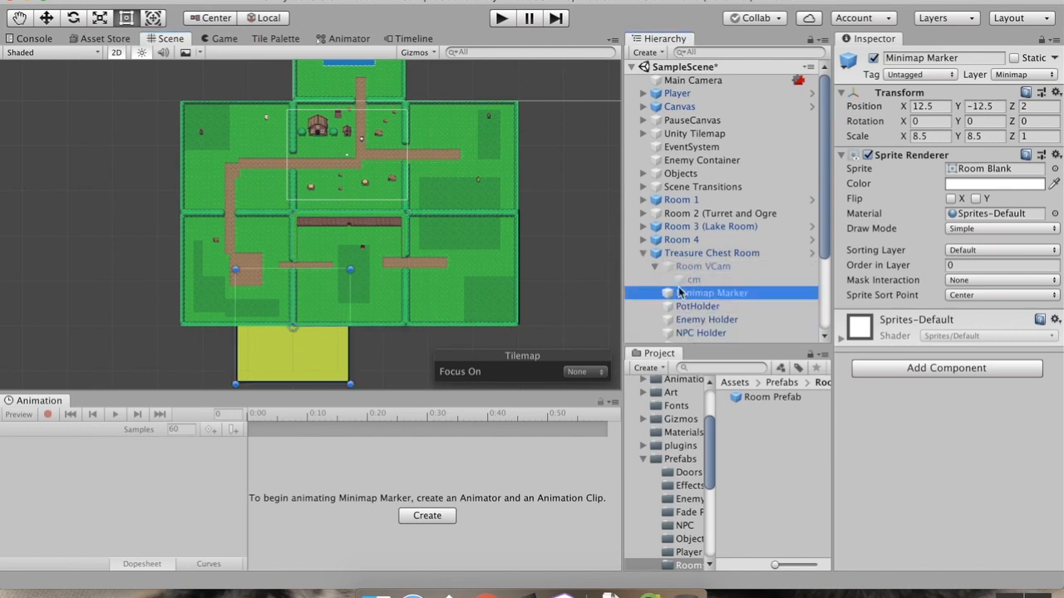
{"action": "left_click_drag", "start_coordinate": [281, 349], "coordinate": [230, 297]}
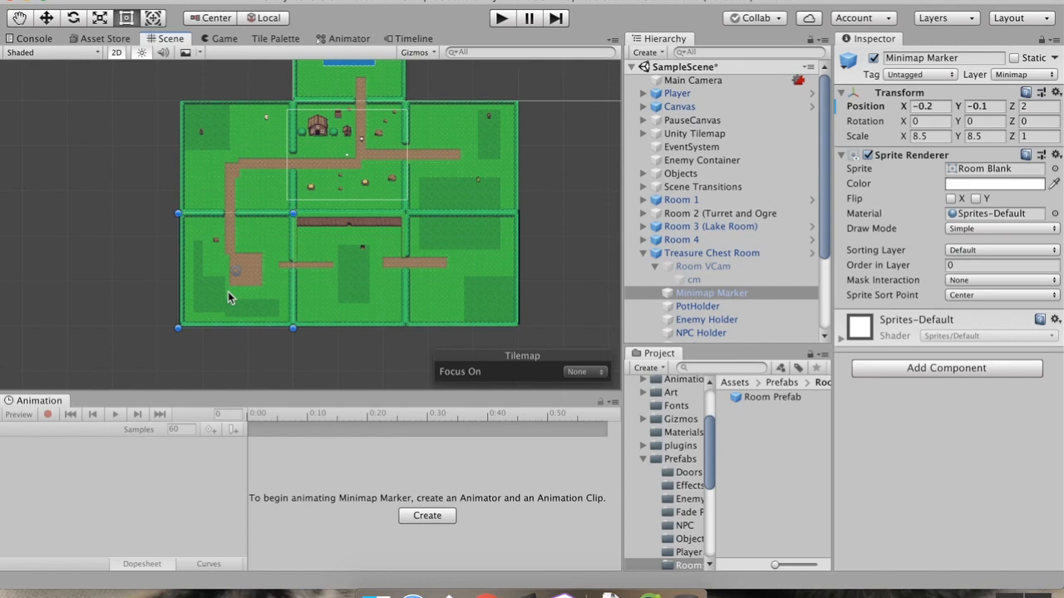
Step: Move Room 4's Minimap Marker over the map's middle-left room, at about X -12.8, Y -12.9
{"action": "left_click", "coordinate": [643, 252]}
{"action": "left_click", "coordinate": [643, 240]}
{"action": "left_click", "coordinate": [684, 268]}
{"action": "mouse_move", "coordinate": [339, 212]}
{"action": "left_mouse_down"}
{"action": "mouse_move", "coordinate": [247, 200]}
{"action": "mouse_move", "coordinate": [213, 207]}
{"action": "mouse_move", "coordinate": [222, 212]}
{"action": "left_mouse_up"}
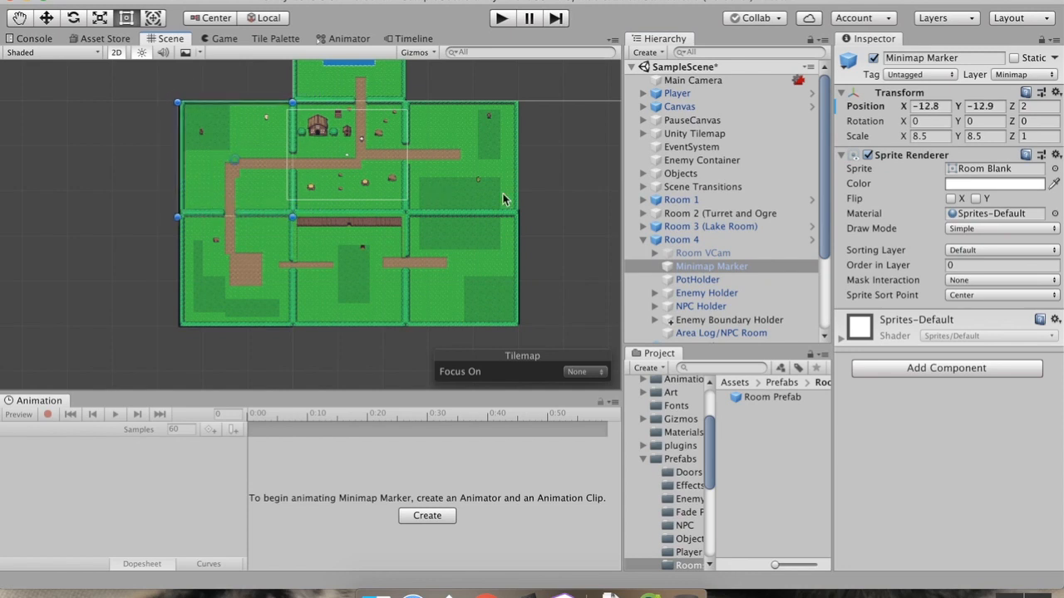
Step: Move Room 3's Minimap Marker over the lake room, at about X 12.3, Y 12.2, and collapse the expanded rooms
{"action": "left_click", "coordinate": [644, 227]}
{"action": "left_click", "coordinate": [700, 254]}
{"action": "middle_click_drag", "start_coordinate": [521, 164], "coordinate": [516, 271]}
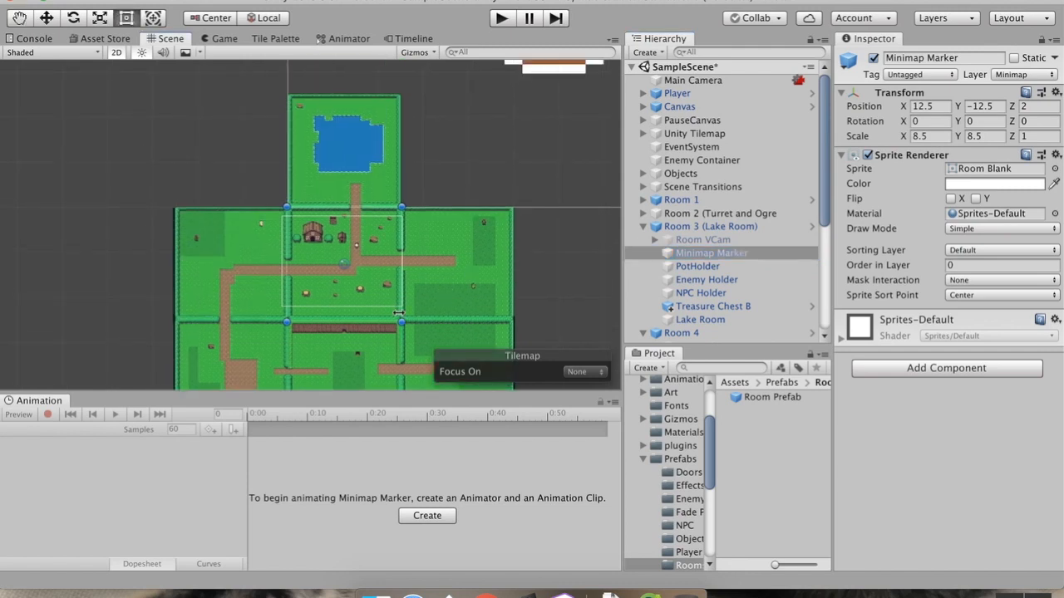
{"action": "left_click_drag", "start_coordinate": [396, 319], "coordinate": [396, 205]}
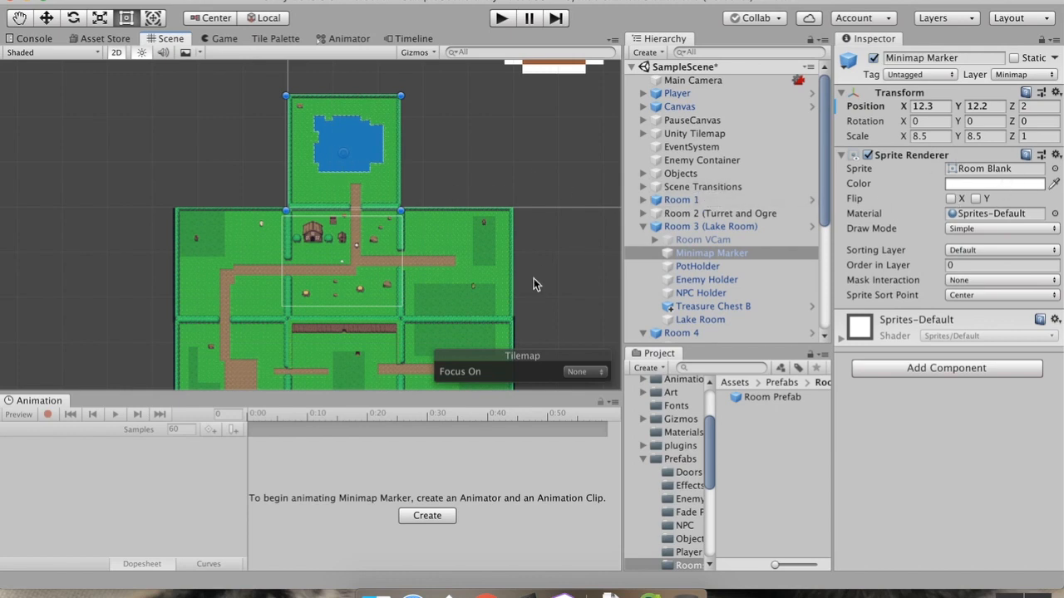
{"action": "middle_click_drag", "start_coordinate": [474, 280], "coordinate": [463, 248]}
{"action": "left_click", "coordinate": [642, 233]}
{"action": "left_click", "coordinate": [641, 227]}
{"action": "left_click", "coordinate": [642, 240]}
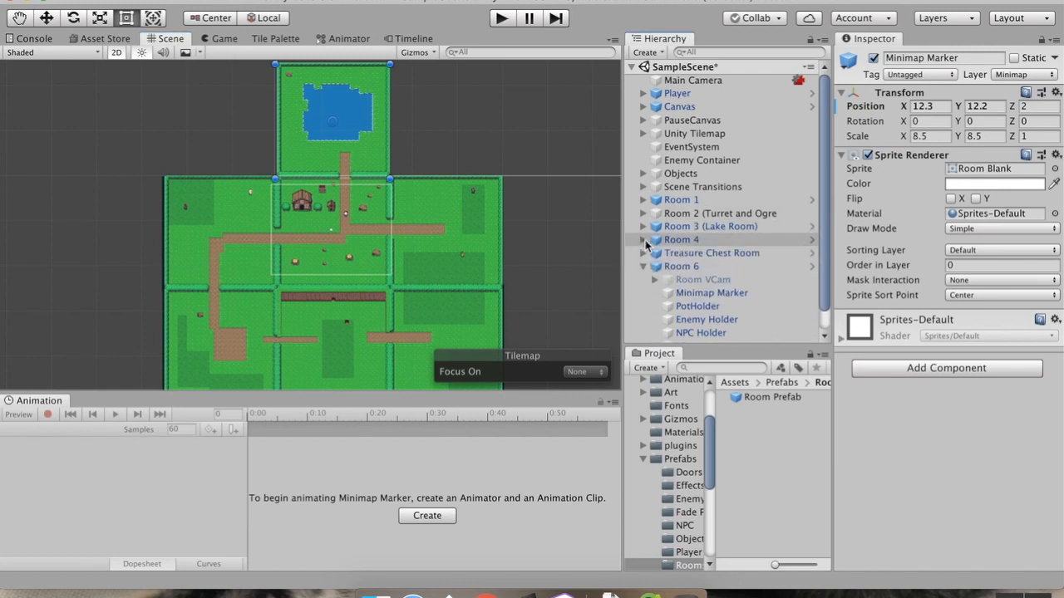
{"action": "left_click", "coordinate": [642, 267]}
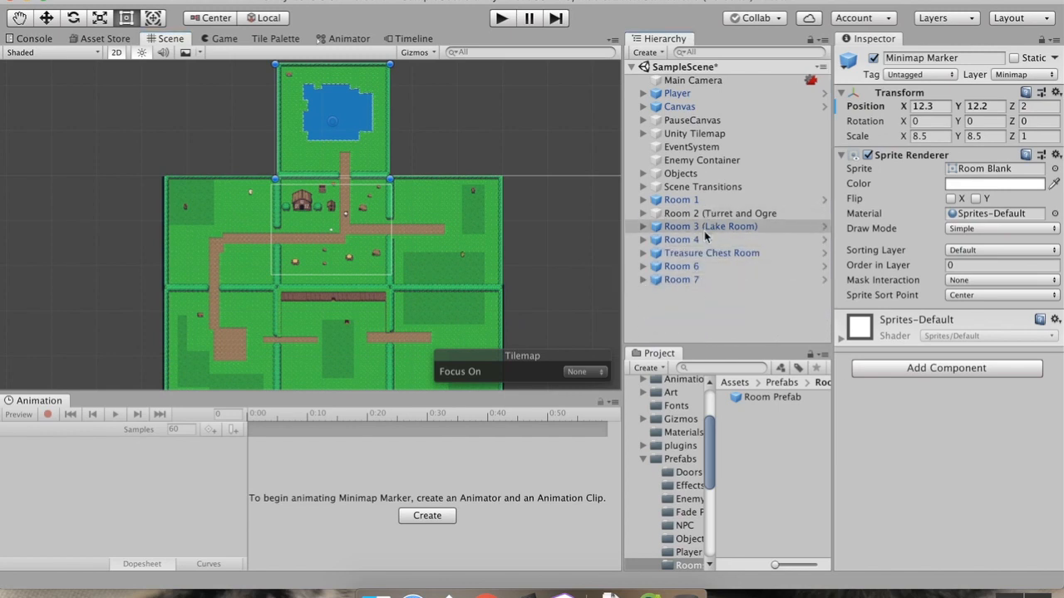
Step: Move Treasure Chest A from the Objects parent into the Treasure Chest Room
{"action": "left_click", "coordinate": [669, 174]}
{"action": "left_click", "coordinate": [644, 174]}
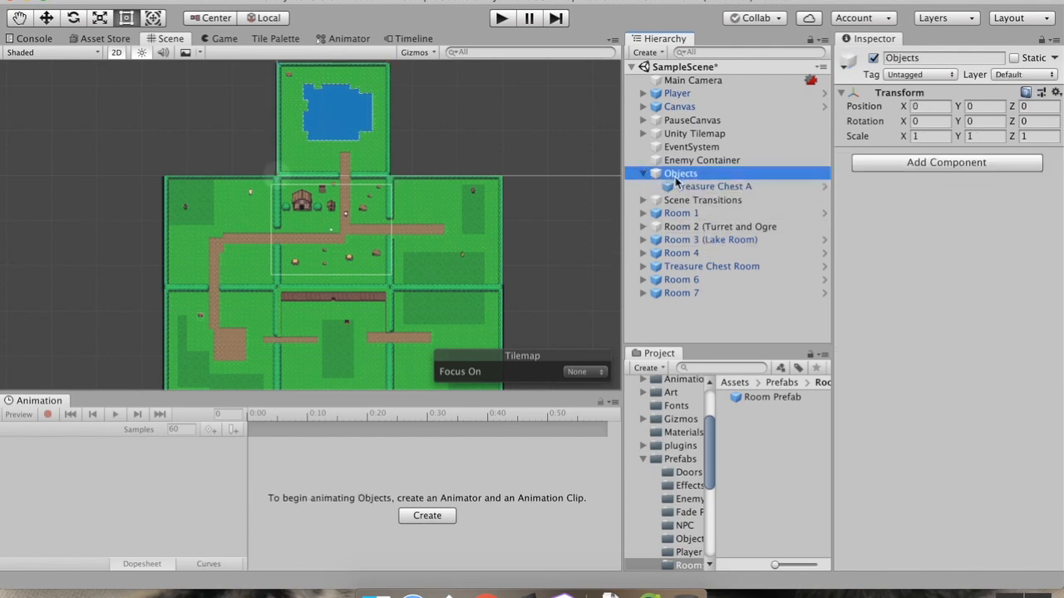
{"action": "left_click_drag", "start_coordinate": [702, 186], "coordinate": [690, 271]}
{"action": "left_click", "coordinate": [643, 229]}
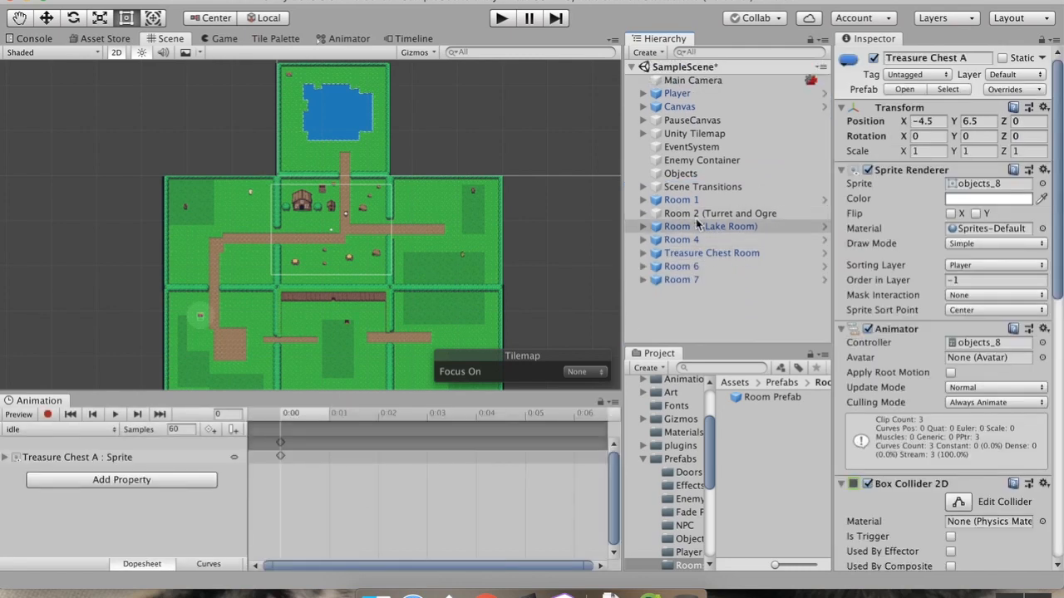
Step: Delete the empty Objects and Enemy Container objects from the scene
{"action": "right_click", "coordinate": [706, 174]}
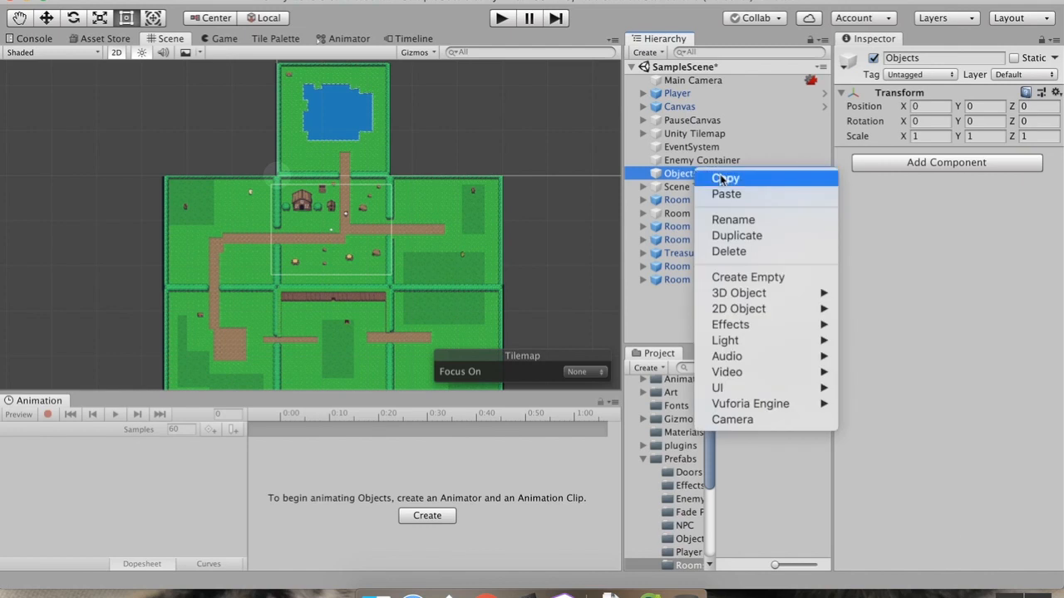
{"action": "left_click", "coordinate": [725, 251]}
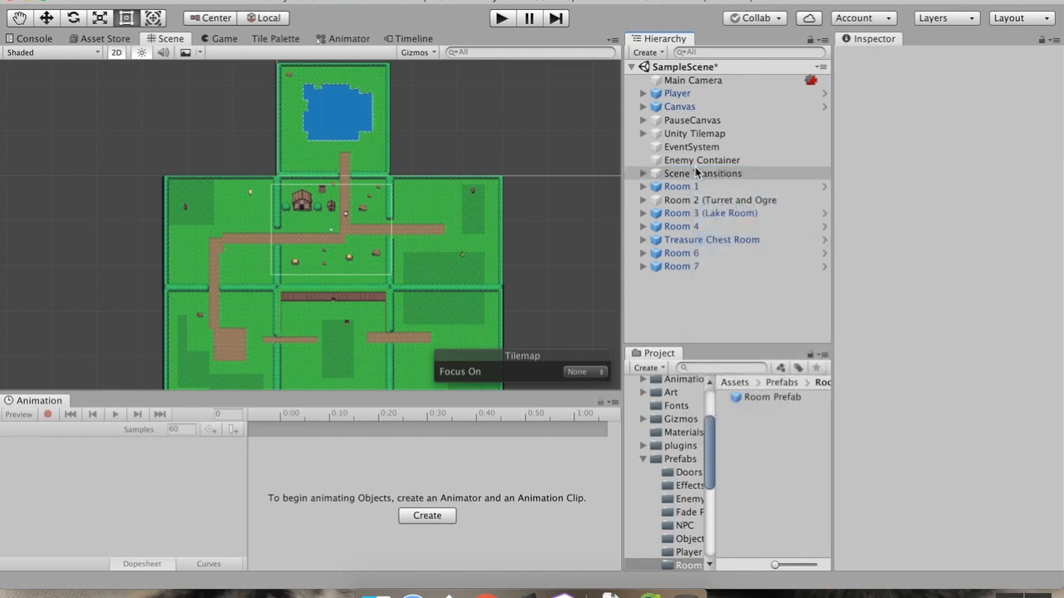
{"action": "left_click", "coordinate": [696, 161]}
{"action": "right_click", "coordinate": [698, 161]}
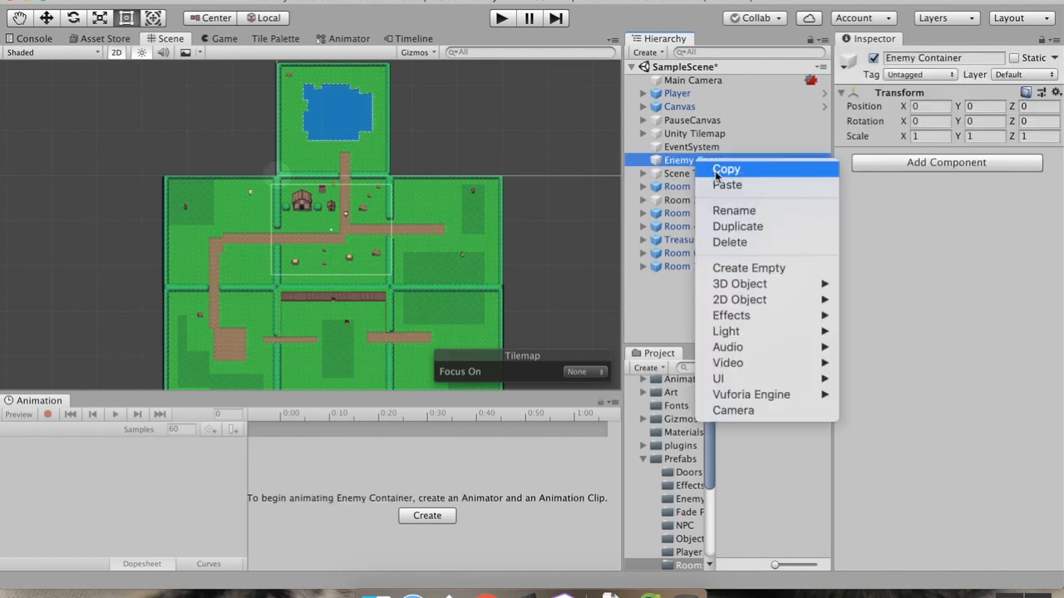
{"action": "left_click", "coordinate": [730, 242]}
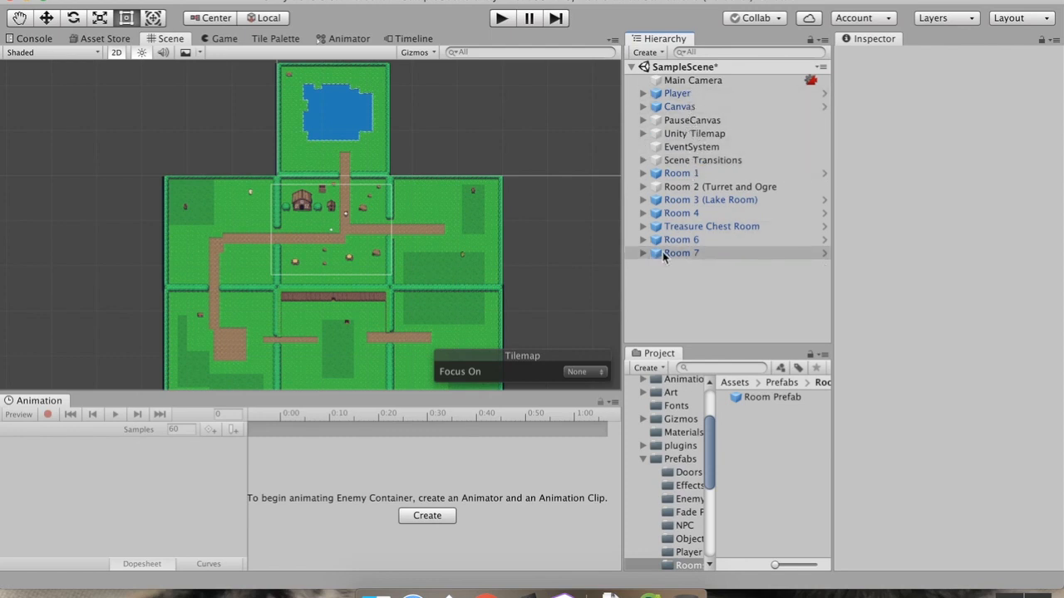
Step: Play the scene and walk the player west into the neighbouring room to test the room change and minimap
{"action": "scroll", "coordinate": [320, 270], "scroll_direction": "down", "scroll_amount": 2}
{"action": "middle_click_drag", "start_coordinate": [320, 270], "coordinate": [342, 234]}
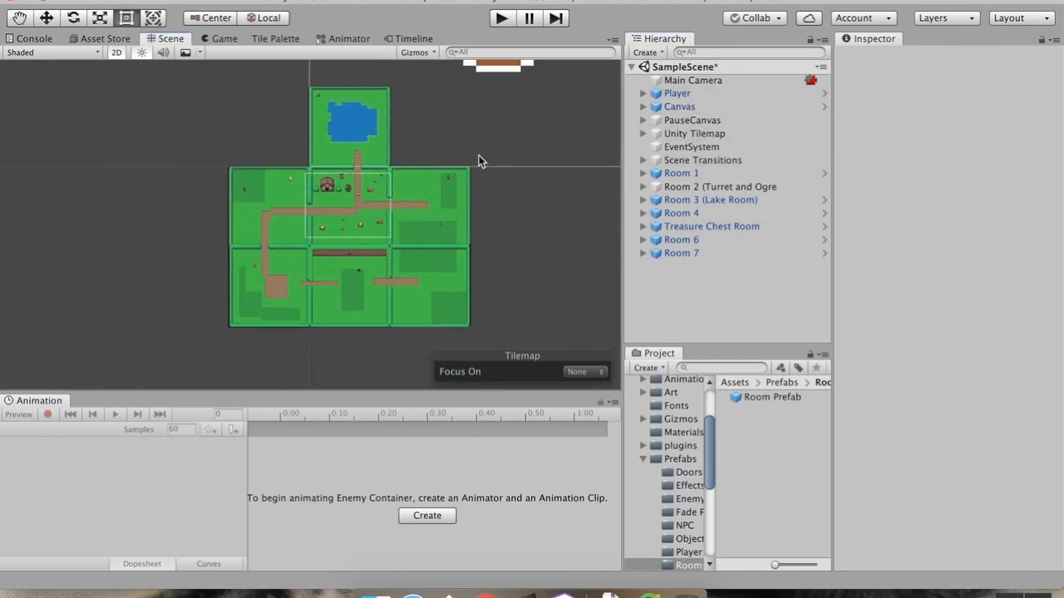
{"action": "left_click", "coordinate": [504, 20]}
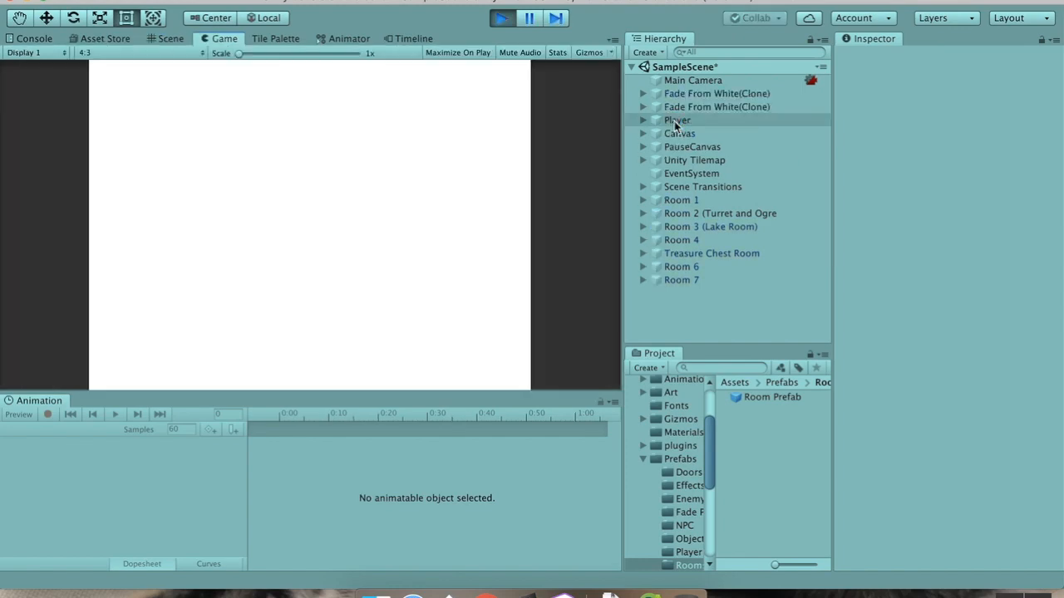
{"action": "key", "text": "Down"}
{"action": "key", "text": "Left"}
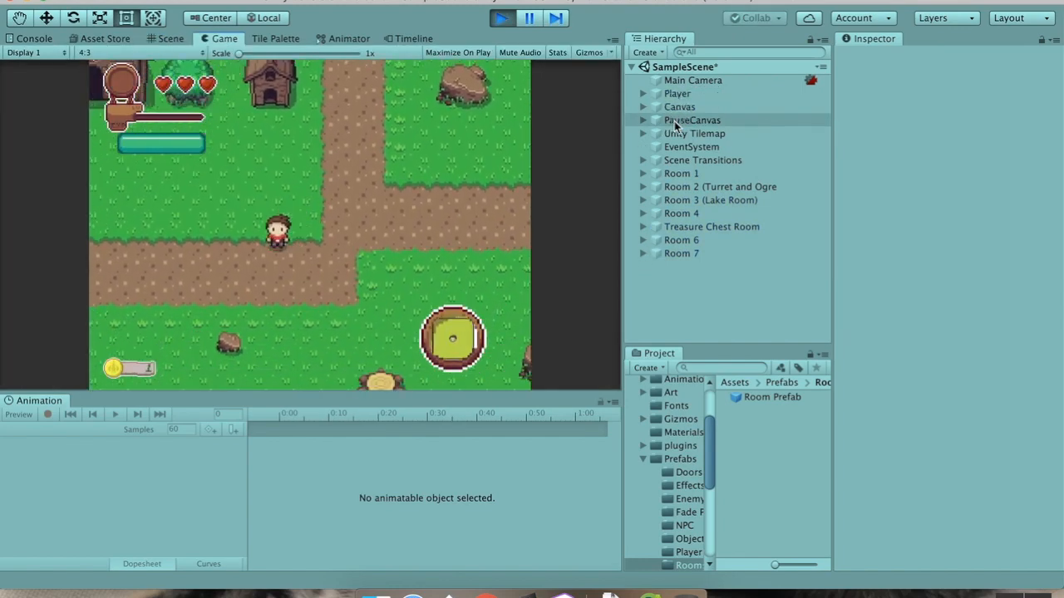
{"action": "key", "text": "Up"}
{"action": "key", "text": "Left"}
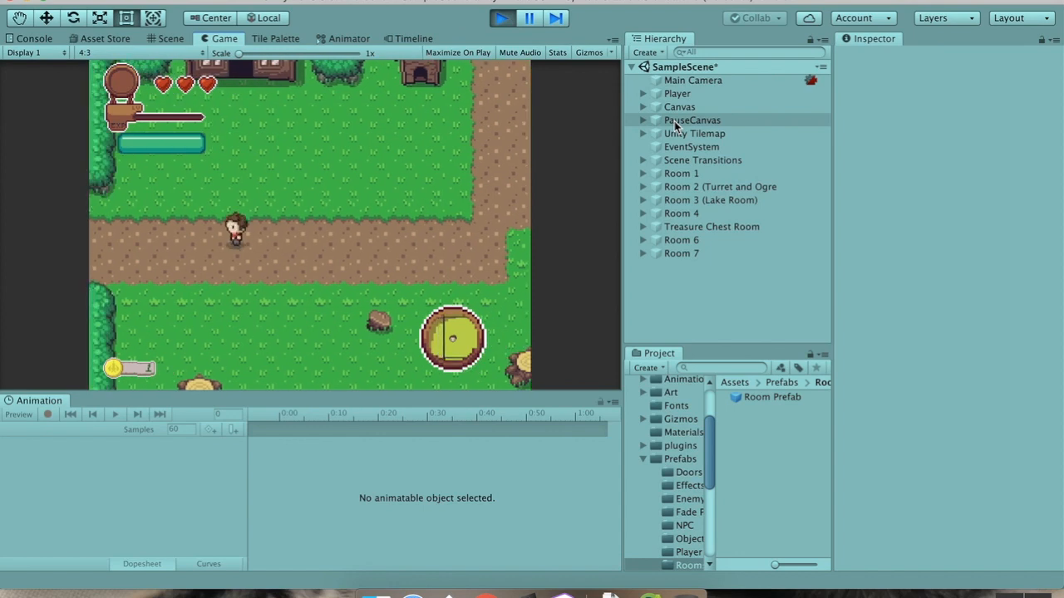
{"action": "key", "text": "Left"}
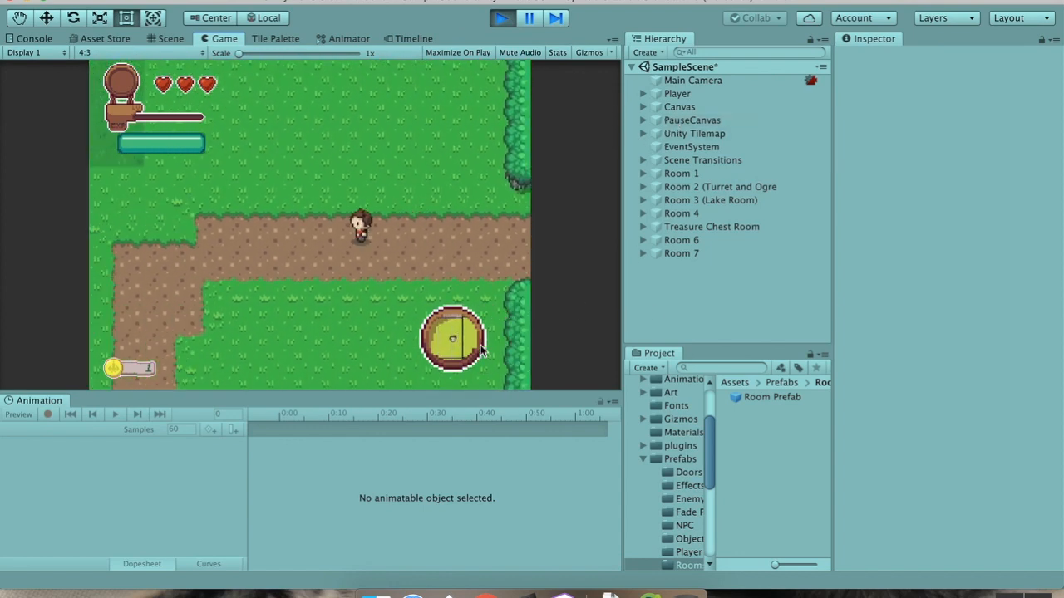
{"action": "left_click", "coordinate": [503, 20]}
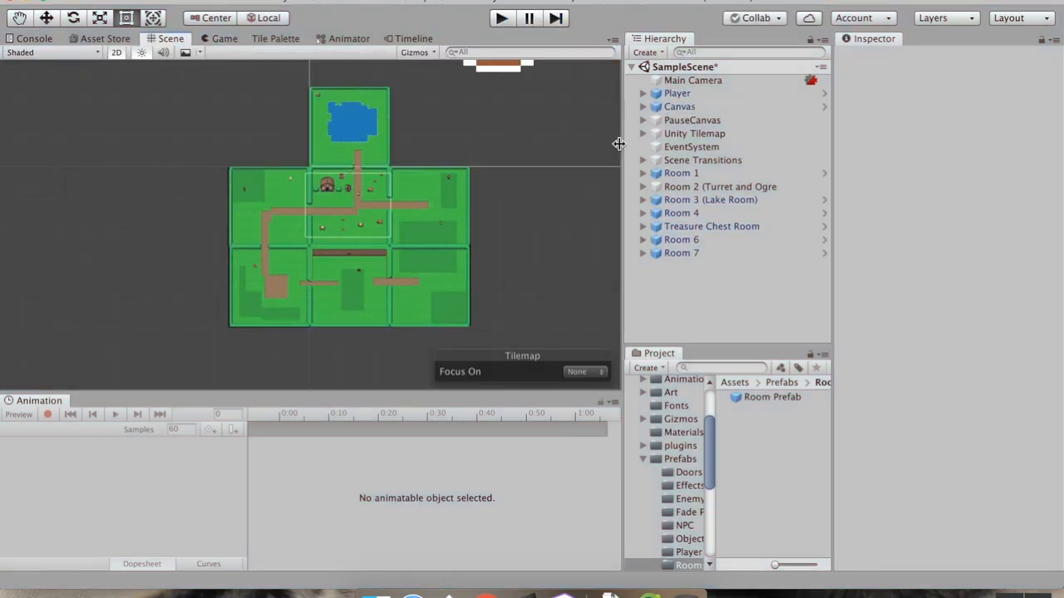
Step: Save the scene and apply all of the Canvas object's overrides to its prefab
{"action": "key", "text": "super+s"}
{"action": "left_click", "coordinate": [676, 460]}
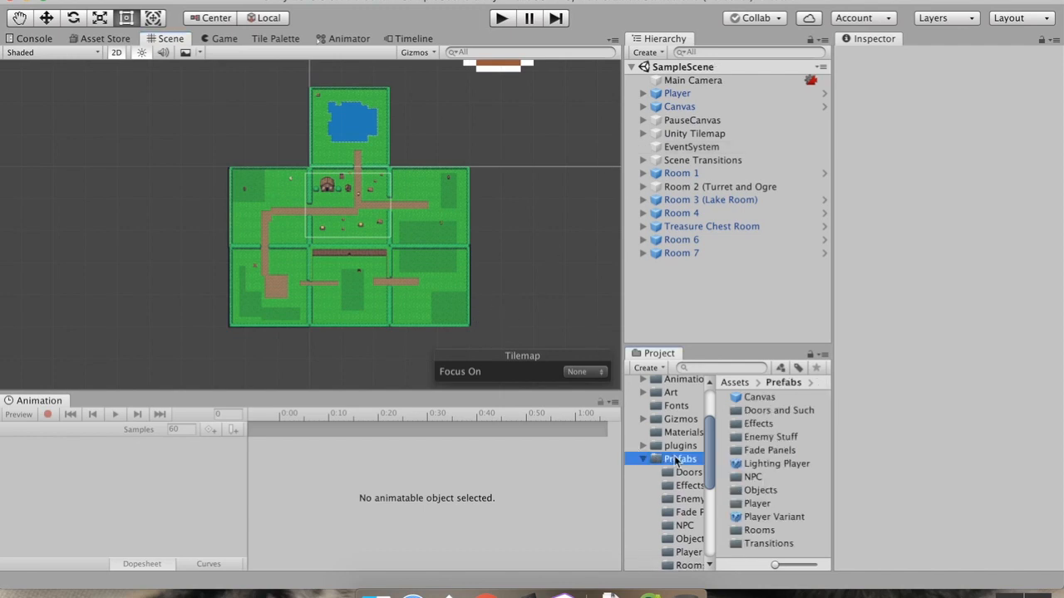
{"action": "left_click", "coordinate": [760, 398]}
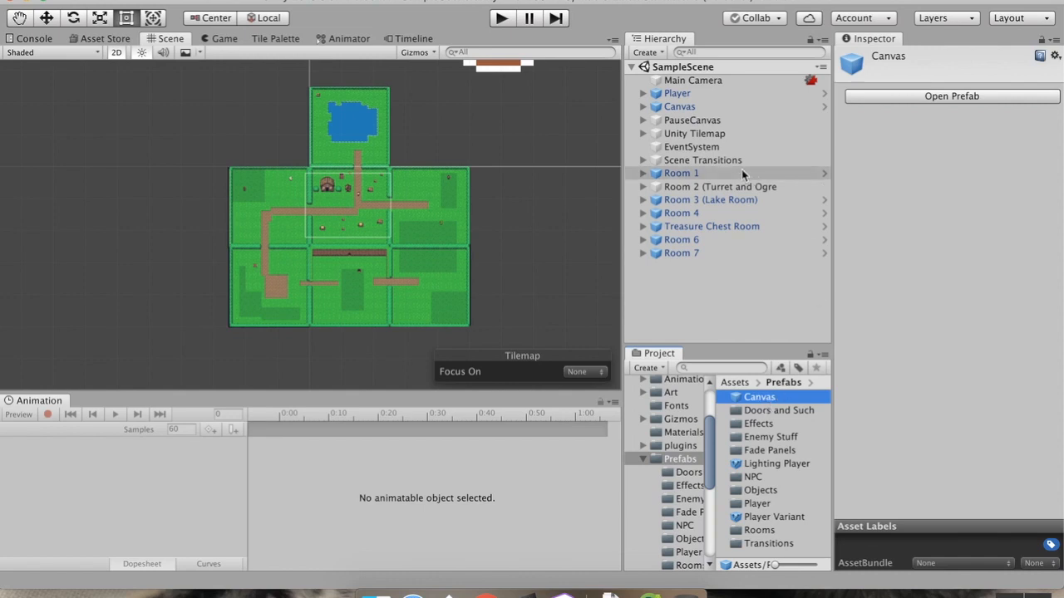
{"action": "left_click", "coordinate": [700, 108]}
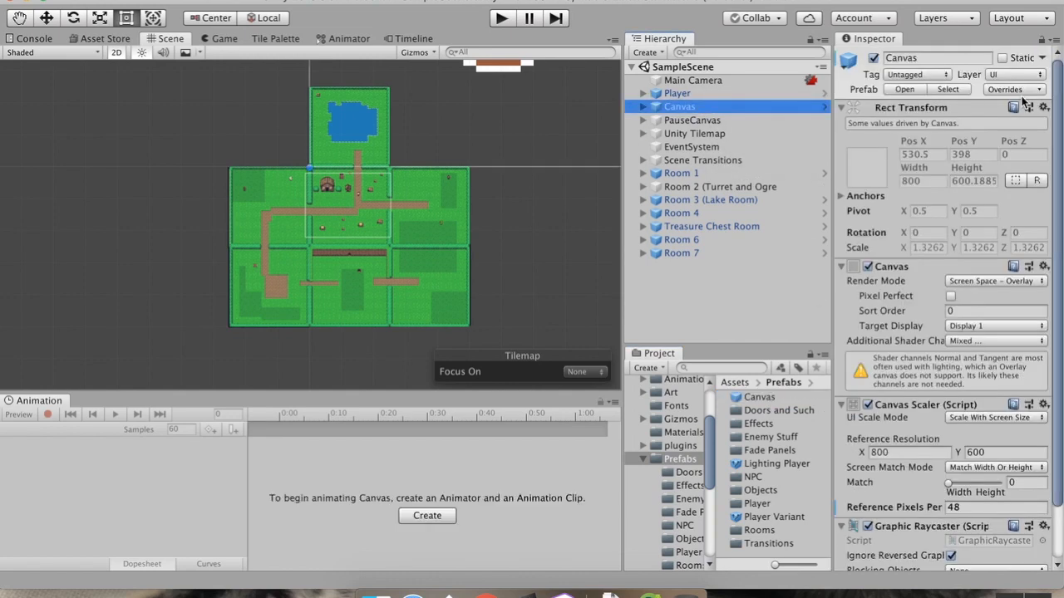
{"action": "left_click", "coordinate": [1038, 89]}
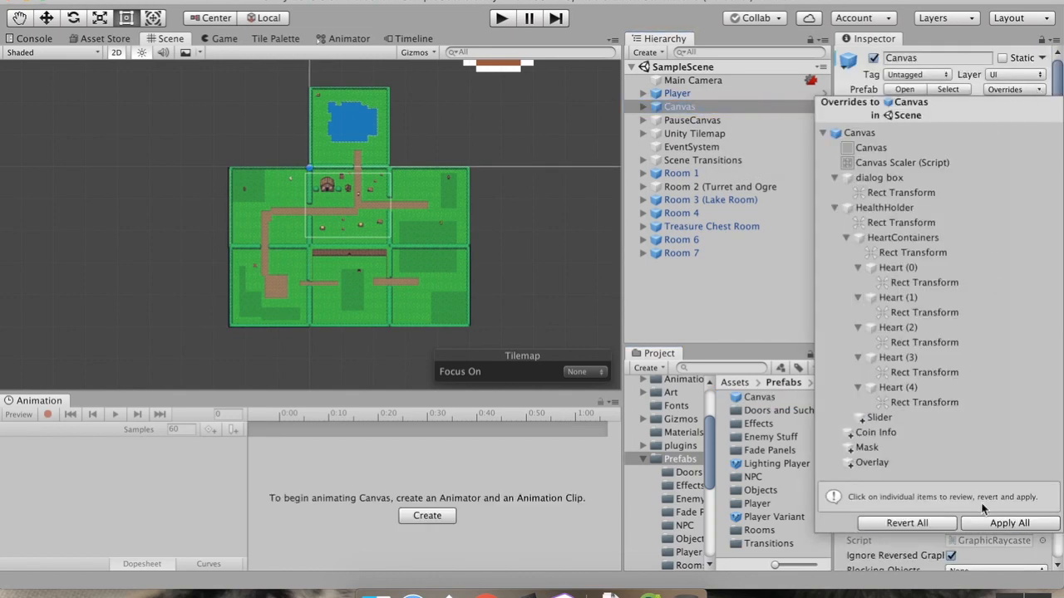
{"action": "left_click", "coordinate": [993, 524]}
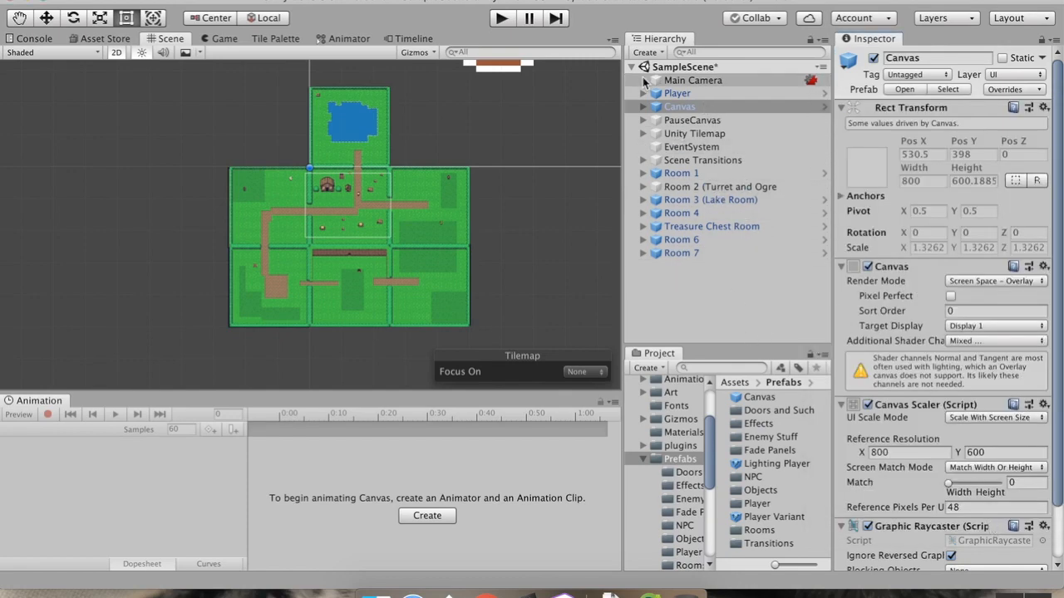
Step: Apply all of the Player's overrides, including the Minimap Camera change, to its prefab
{"action": "left_click", "coordinate": [668, 94]}
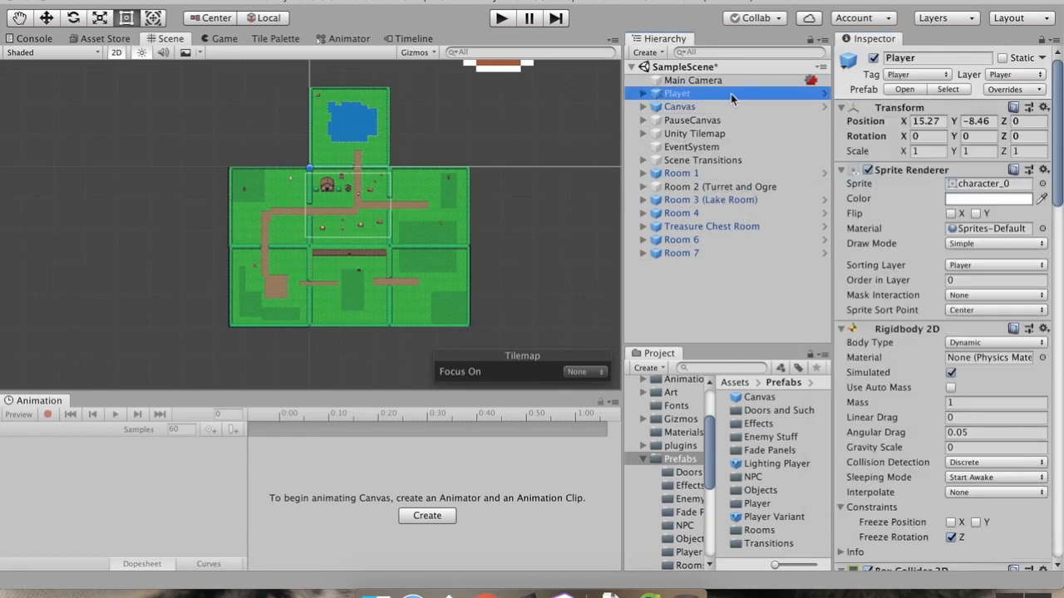
{"action": "left_click", "coordinate": [1034, 91]}
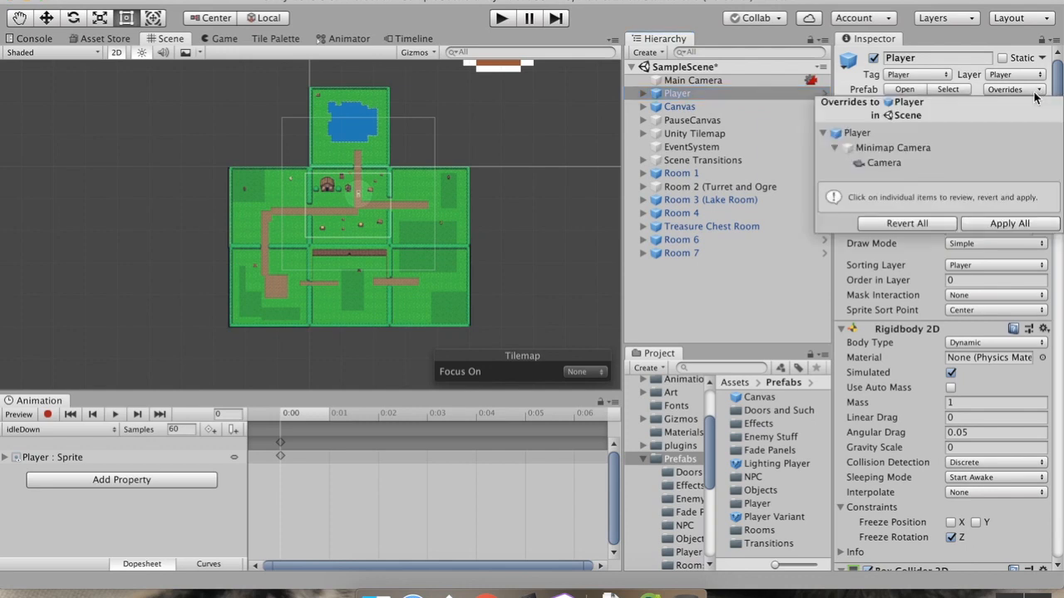
{"action": "left_click", "coordinate": [1023, 225]}
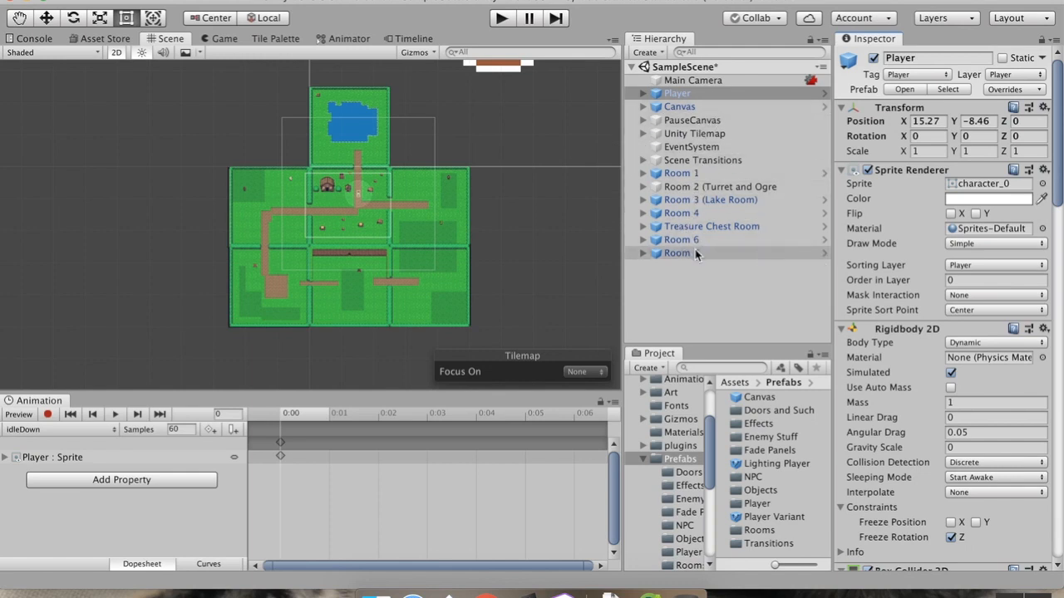
Step: Open the Dungeon scene from the project's Scenes folder
{"action": "left_click", "coordinate": [646, 460]}
{"action": "left_click", "coordinate": [644, 499]}
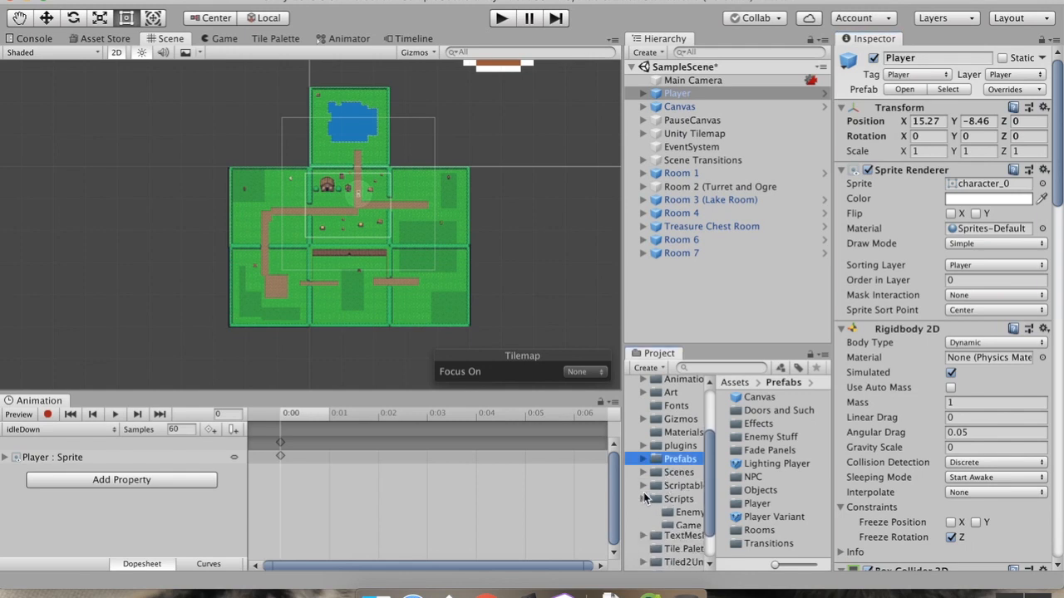
{"action": "left_click", "coordinate": [643, 472]}
{"action": "left_click", "coordinate": [673, 473]}
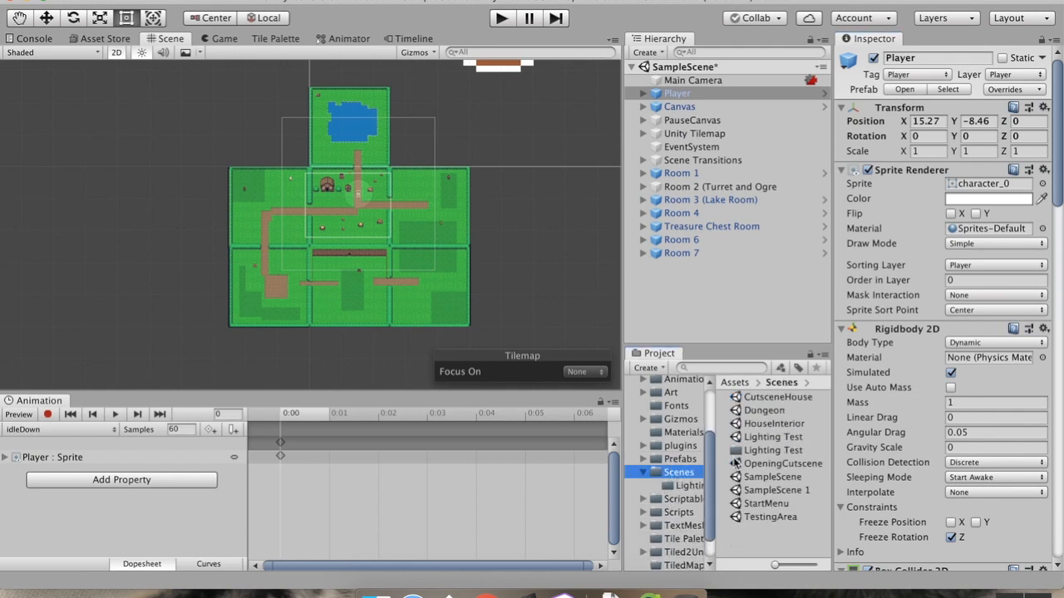
{"action": "double_click", "coordinate": [765, 411]}
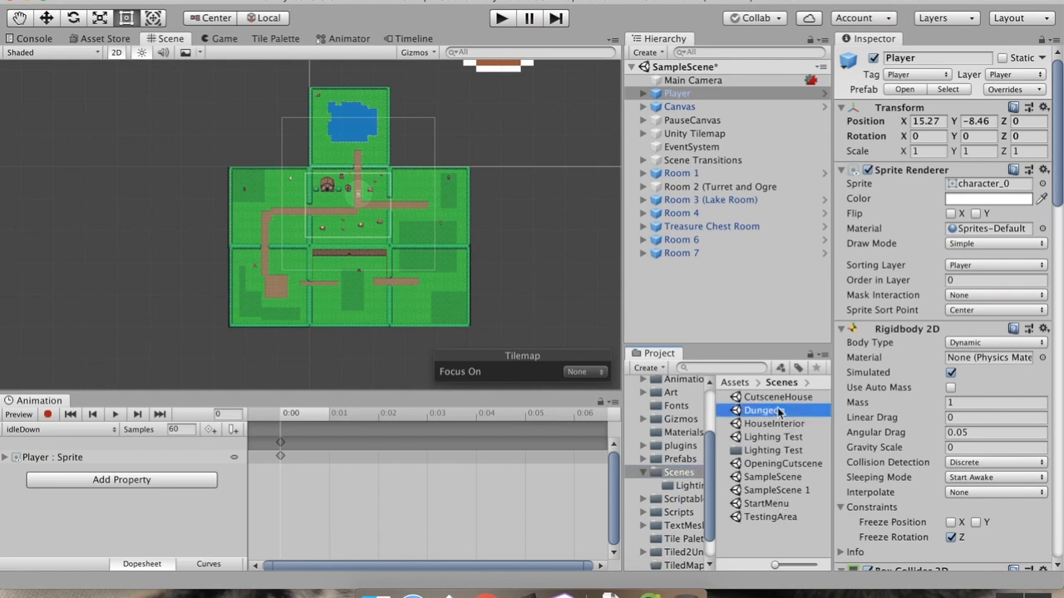
{"action": "left_click", "coordinate": [695, 221]}
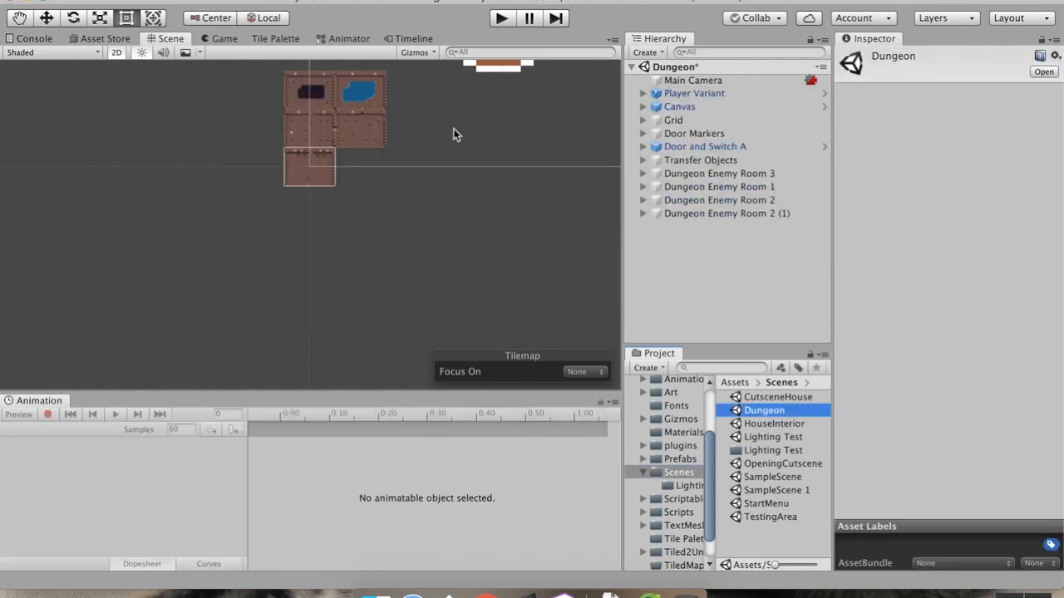
Step: Play the Dungeon scene briefly, then stop it and check the Player Variant's position
{"action": "left_click", "coordinate": [502, 17]}
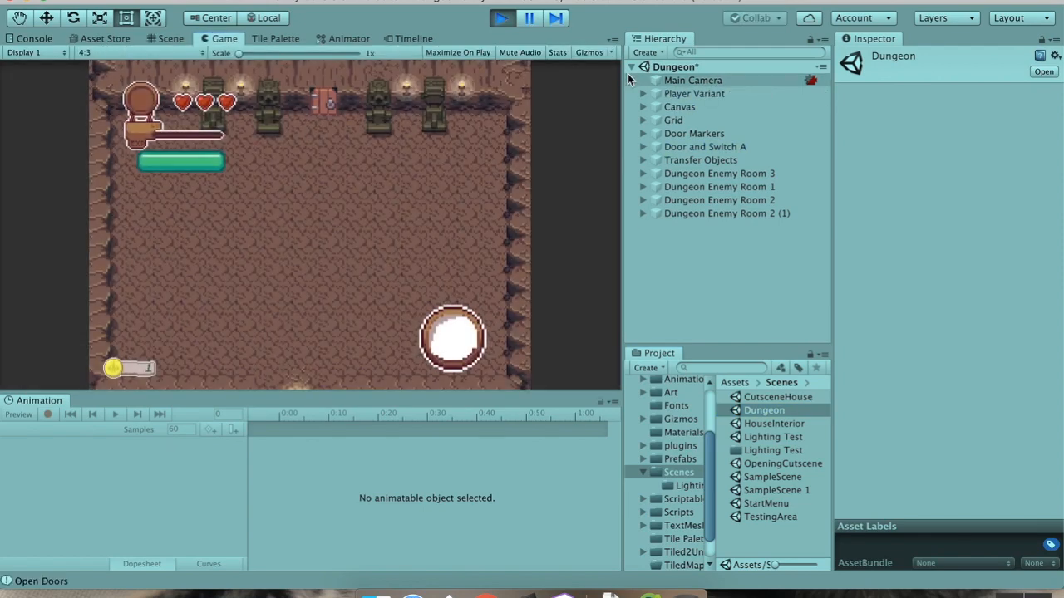
{"action": "left_click", "coordinate": [499, 17]}
{"action": "left_click", "coordinate": [675, 93]}
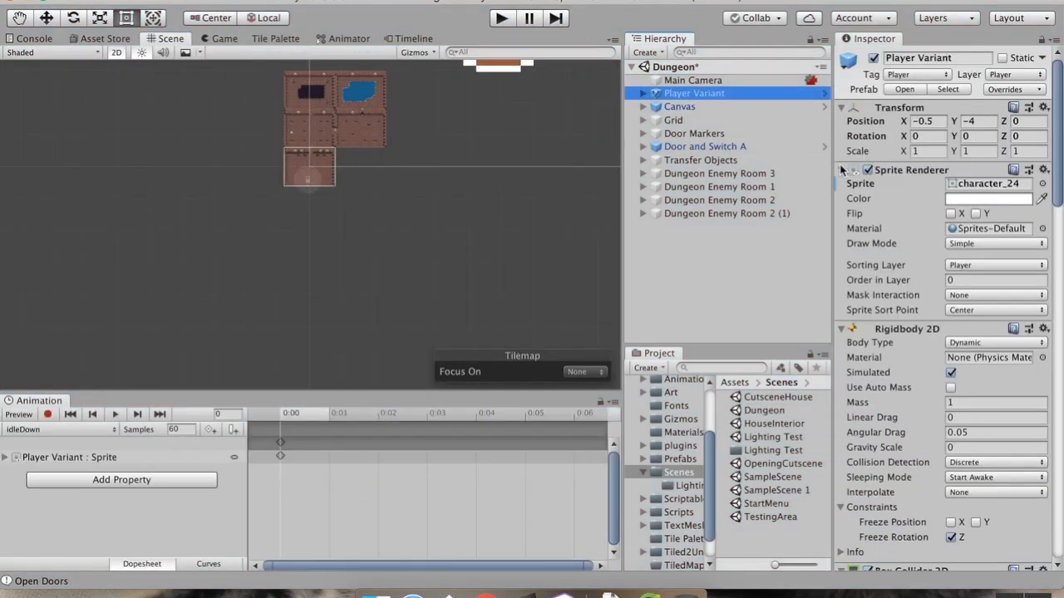
Step: Set the default value of the Player Position scriptable object to X -0.5 and Y -4
{"action": "left_click", "coordinate": [645, 498]}
{"action": "scroll", "coordinate": [688, 520], "scroll_direction": "down", "scroll_amount": 3}
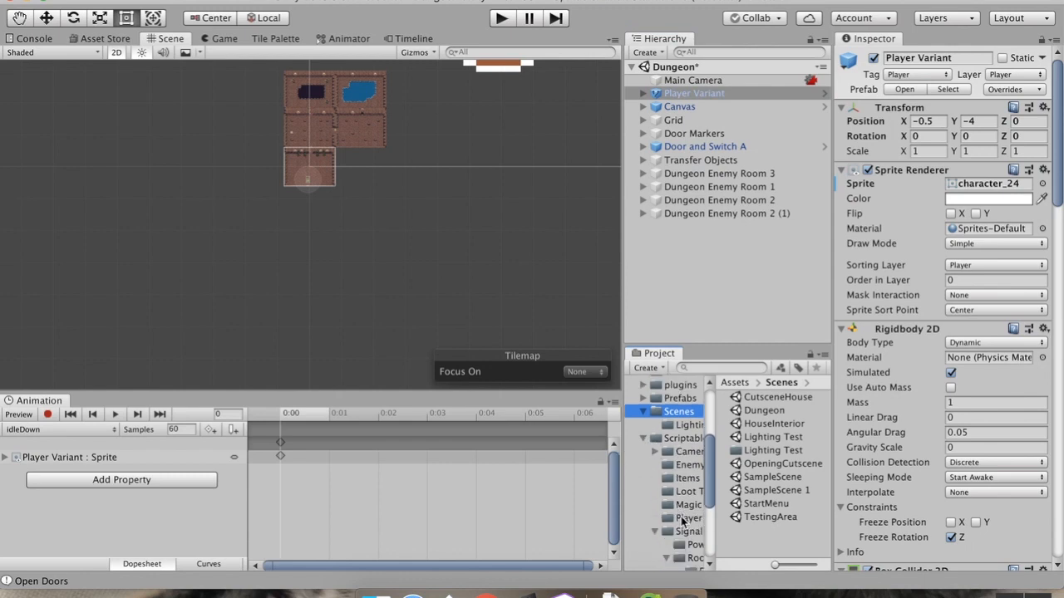
{"action": "left_click", "coordinate": [687, 518]}
{"action": "left_click", "coordinate": [771, 411]}
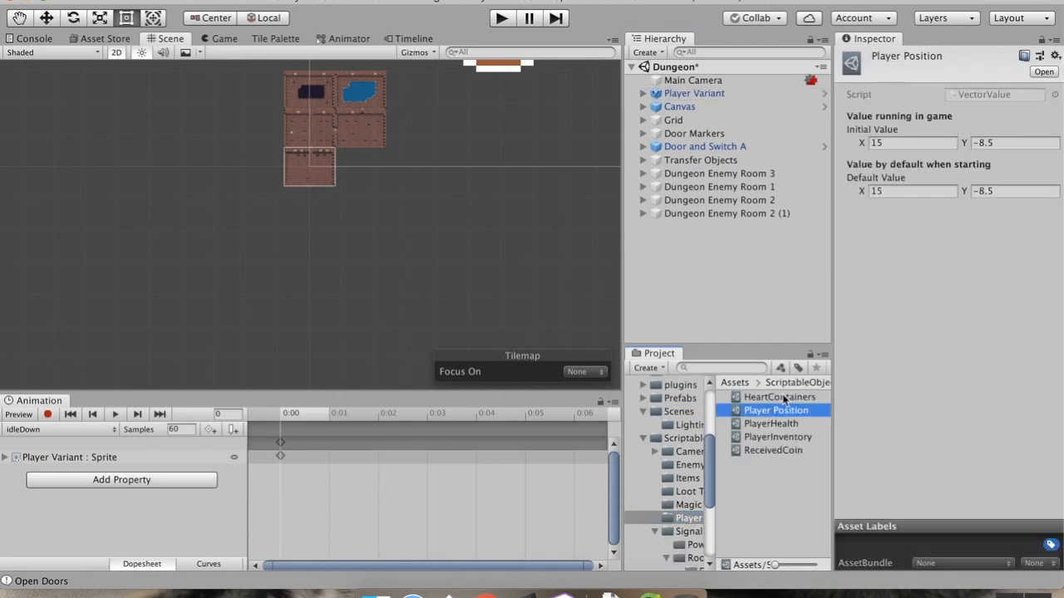
{"action": "left_click", "coordinate": [918, 190]}
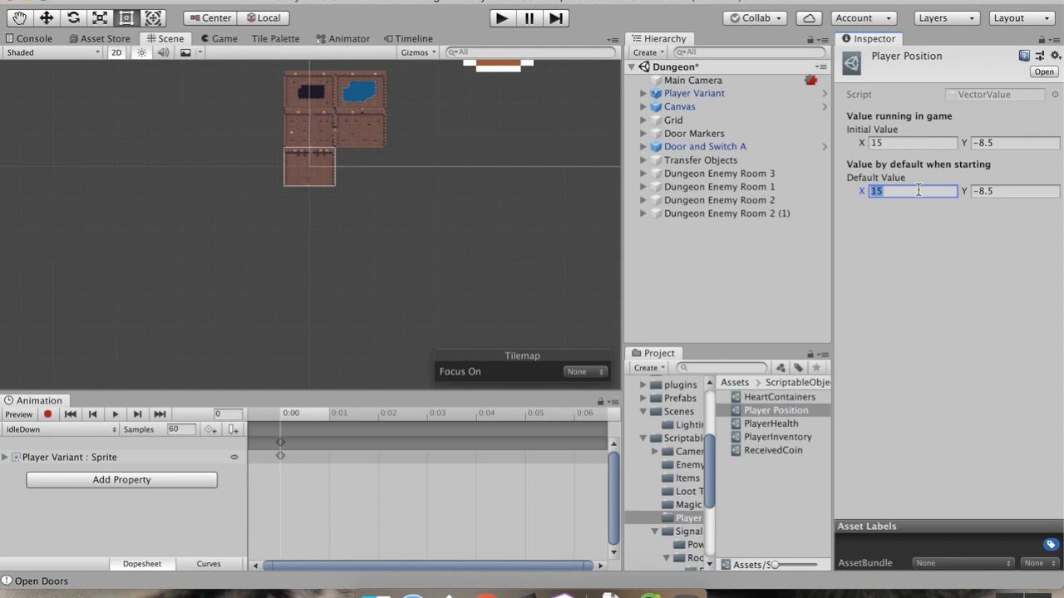
{"action": "type", "text": "-0.5"}
{"action": "key", "text": "Tab"}
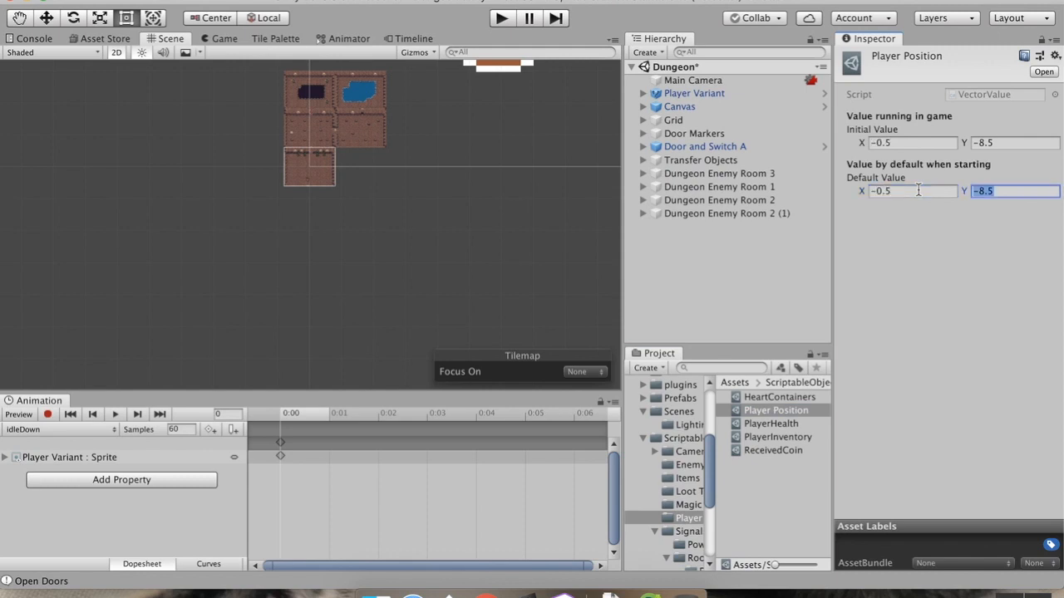
{"action": "type", "text": "-4"}
Step: Play the Dungeon scene and walk the player through the entrance door and on into the neighbouring east room to test the transitions
{"action": "left_click", "coordinate": [503, 18]}
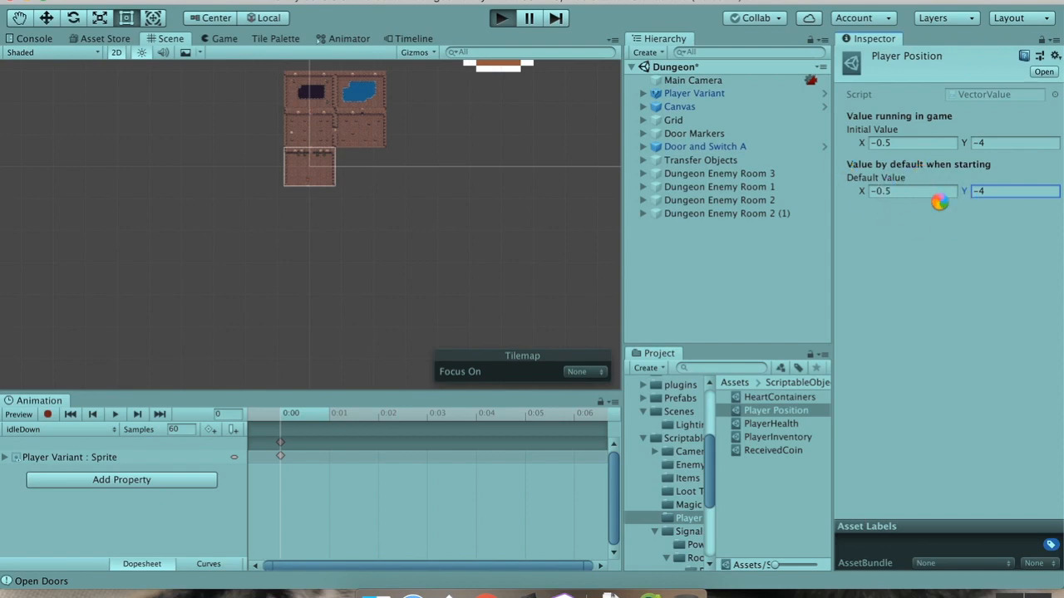
{"action": "key", "text": "w"}
{"action": "key", "text": "d"}
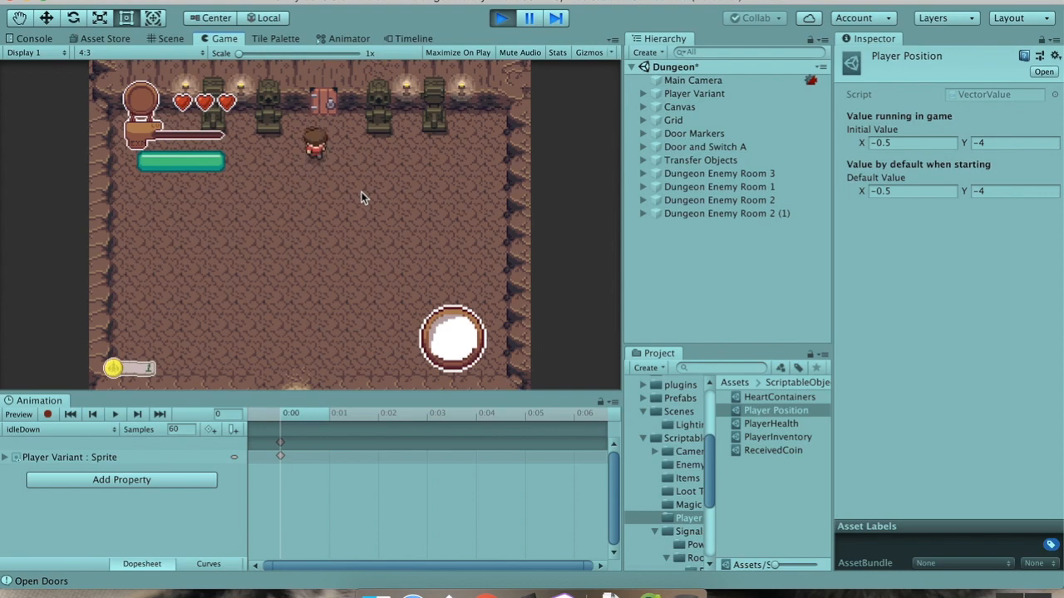
{"action": "key", "text": "w"}
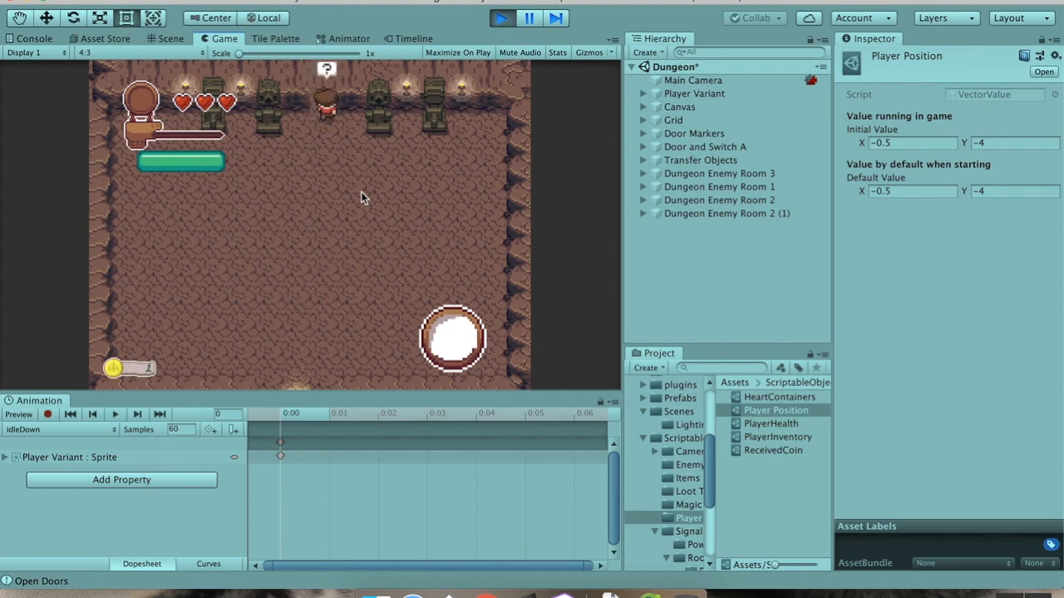
{"action": "key", "text": "w"}
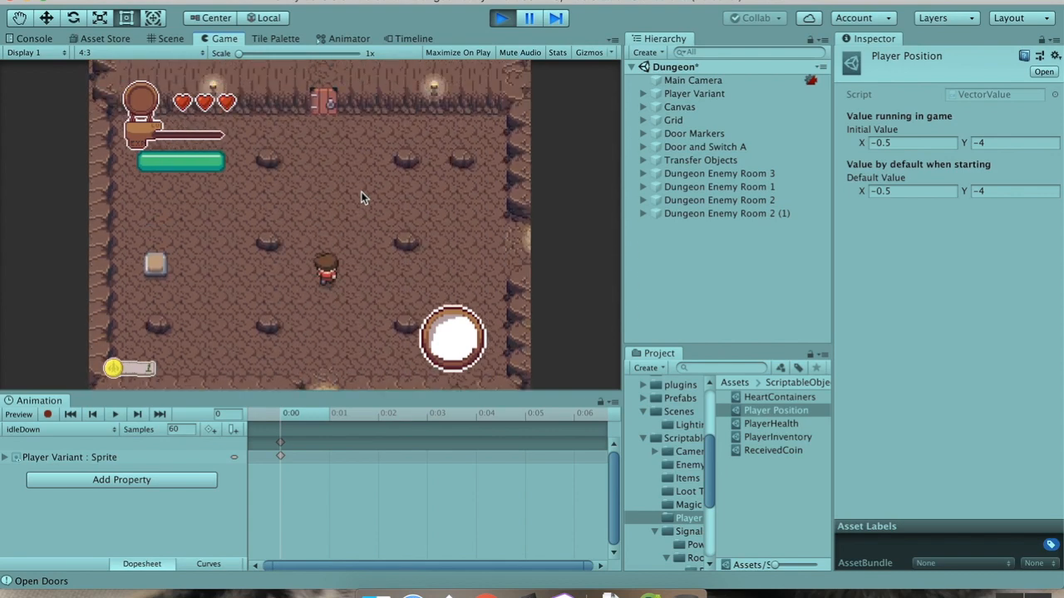
{"action": "key", "text": "d"}
{"action": "key", "text": "d"}
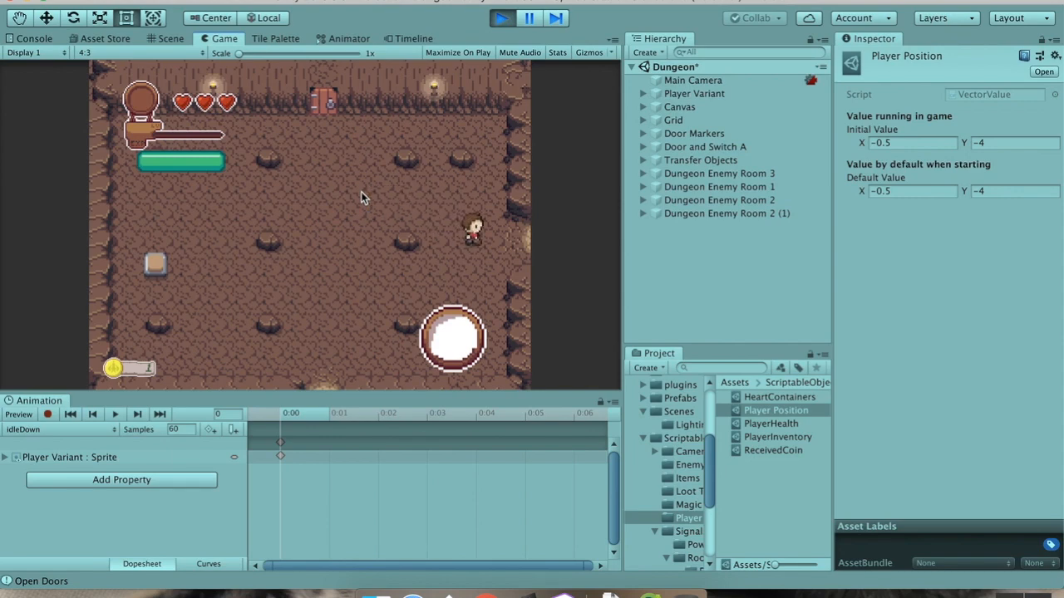
{"action": "key", "text": "d"}
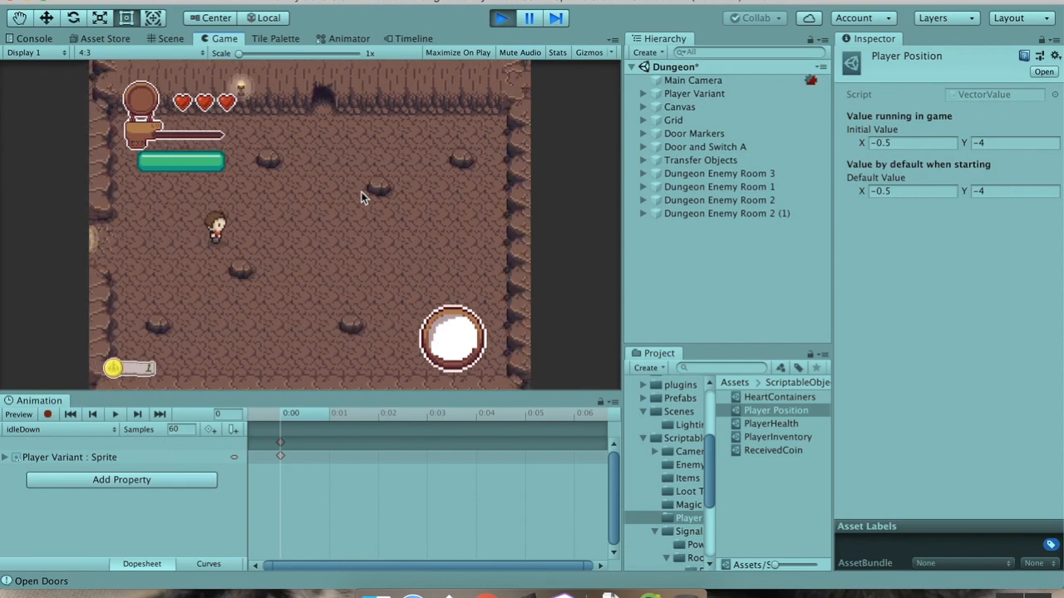
{"action": "key", "text": "w"}
{"action": "key", "text": "w"}
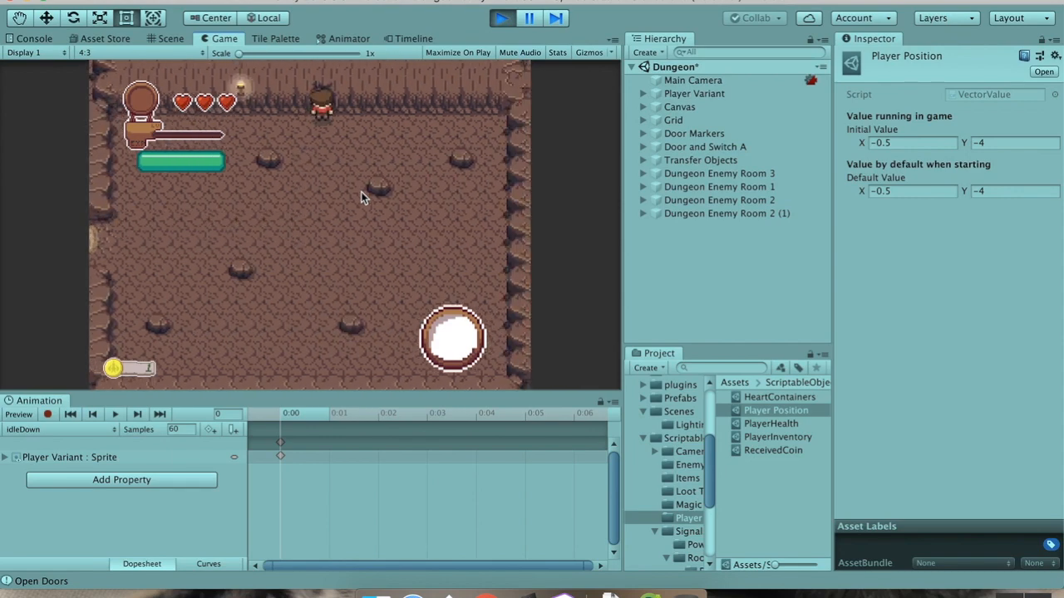
{"action": "key", "text": "s"}
{"action": "key", "text": "a"}
{"action": "key", "text": "s"}
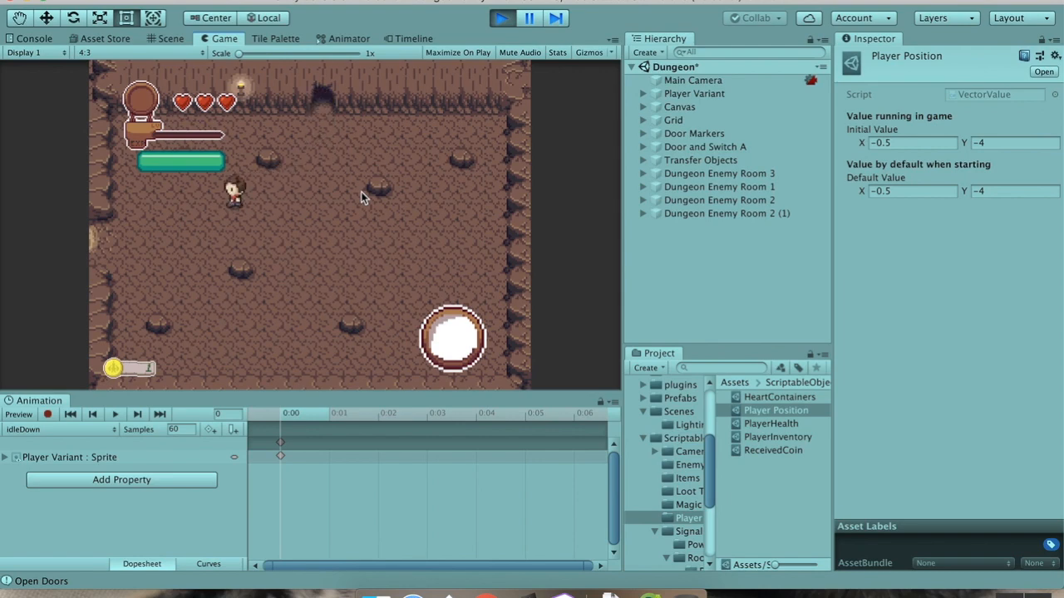
Step: Walk the player back to the room with the floor switch, trigger the switch and go to the north door
{"action": "key", "text": "a"}
{"action": "key", "text": "w"}
{"action": "key", "text": "a"}
{"action": "key", "text": "a"}
{"action": "key", "text": "w"}
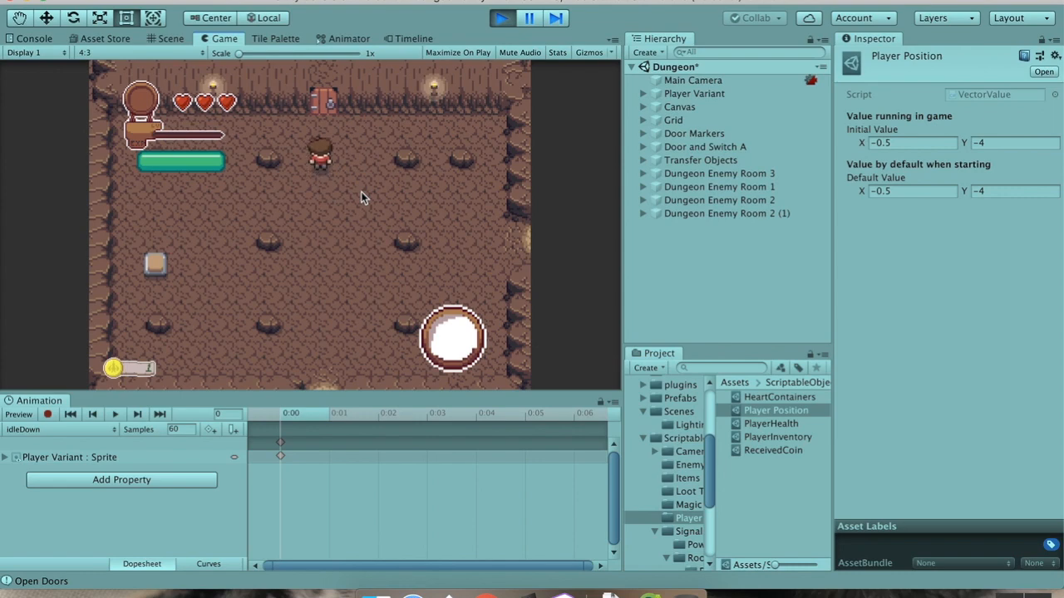
{"action": "key", "text": "s"}
{"action": "key", "text": "a"}
{"action": "key", "text": "s"}
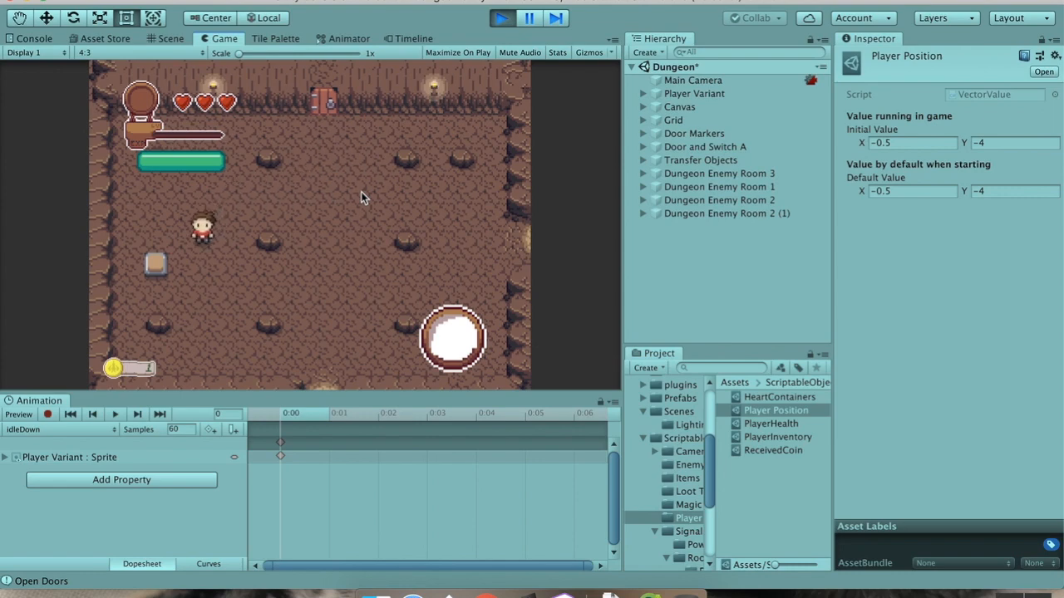
{"action": "key", "text": "s"}
{"action": "key", "text": "d"}
{"action": "key", "text": "w"}
{"action": "key", "text": "d"}
{"action": "key", "text": "w"}
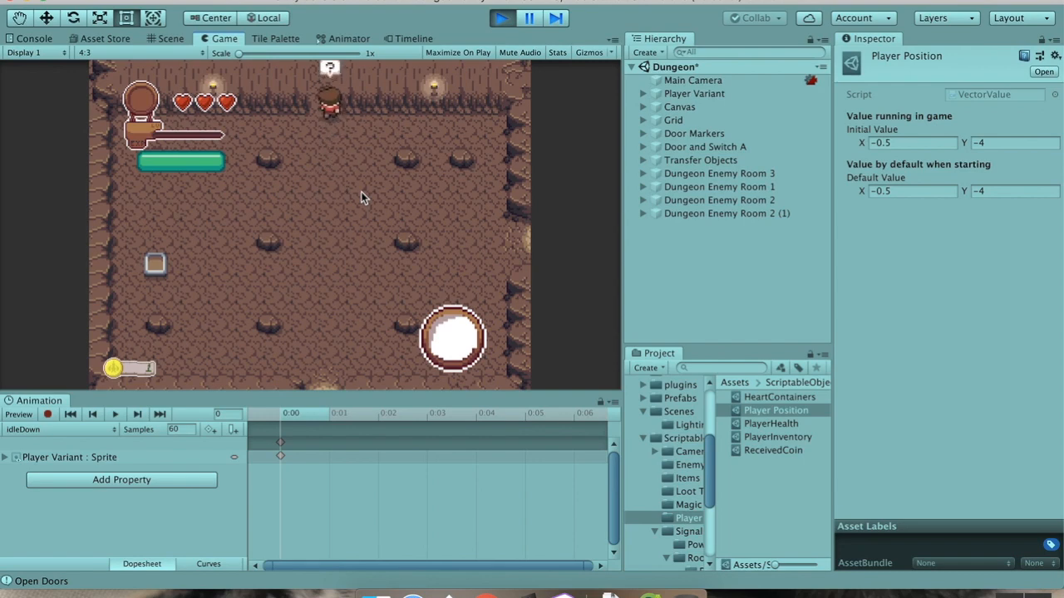
Step: Enter Dungeon Room 2 and defeat all of its enemies to test the locked doors
{"action": "key", "text": "s"}
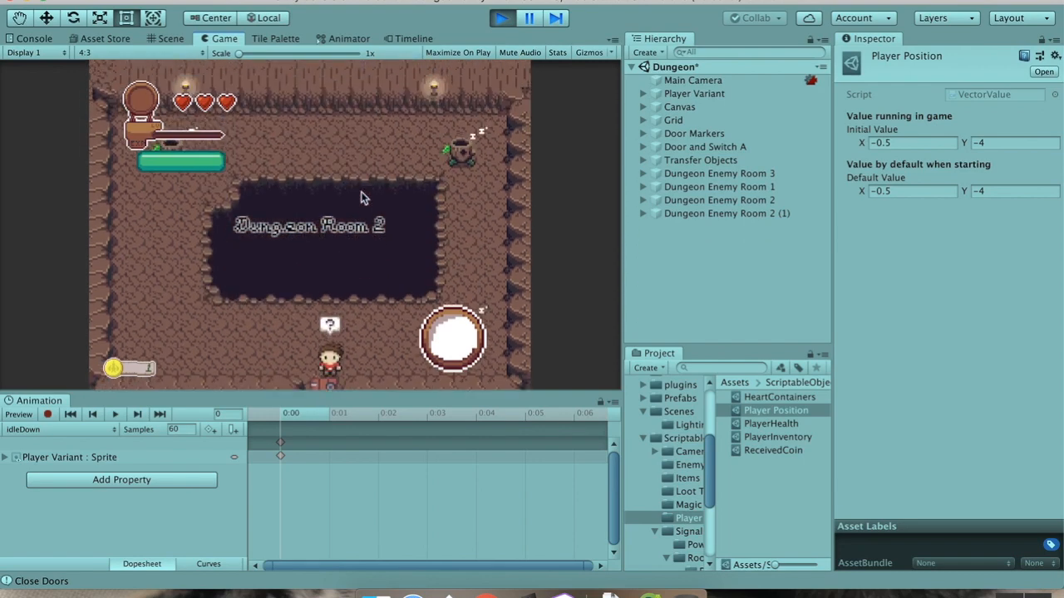
{"action": "key", "text": "w"}
{"action": "key", "text": "a"}
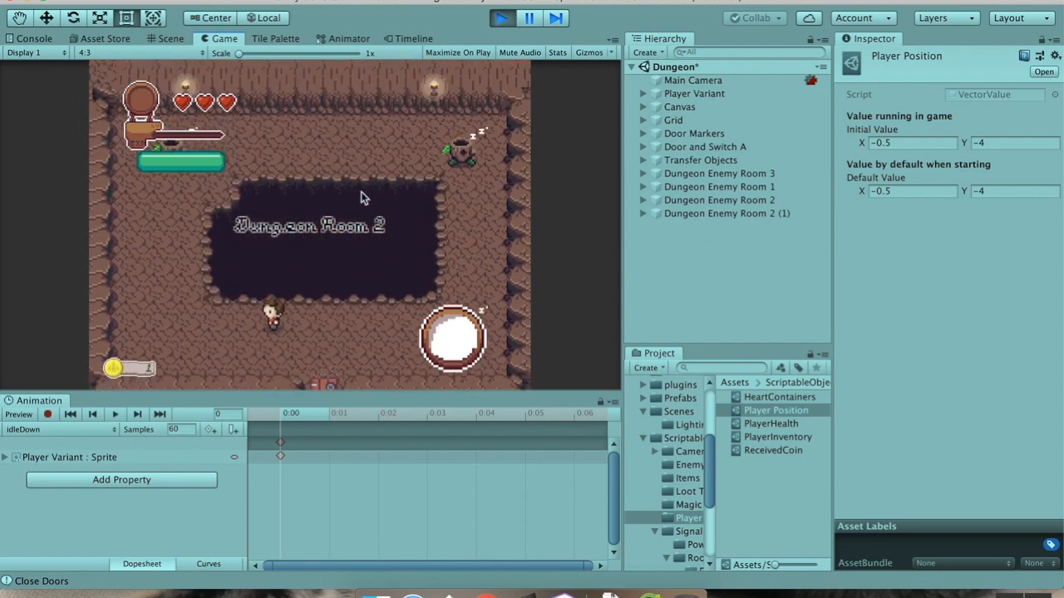
{"action": "key", "text": "w"}
{"action": "key", "text": "space"}
{"action": "key", "text": "w"}
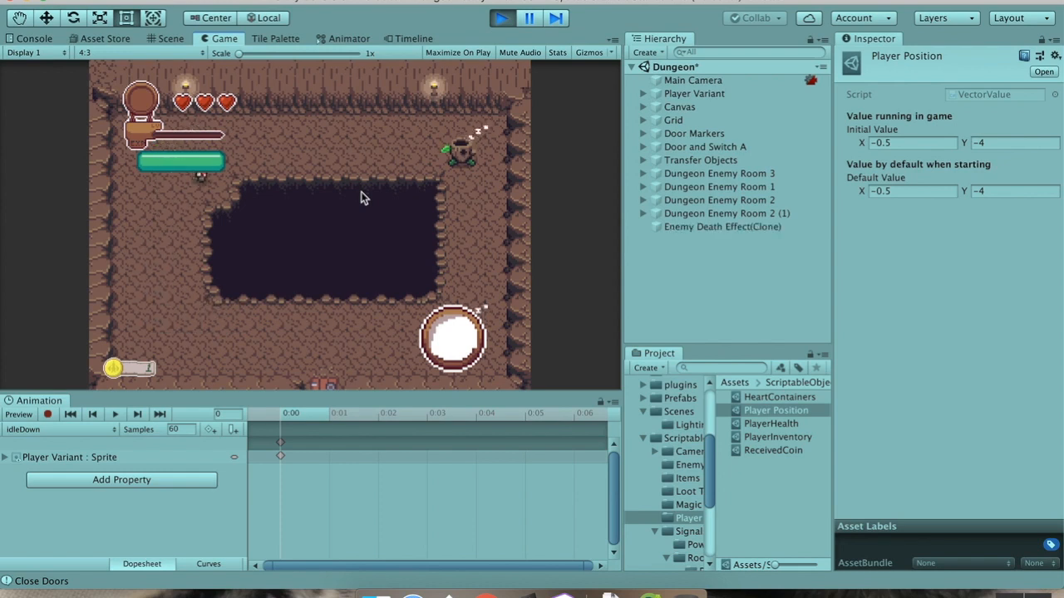
{"action": "key", "text": "d"}
{"action": "key", "text": "d"}
{"action": "key", "text": "space"}
{"action": "key", "text": "d"}
{"action": "key", "text": "s"}
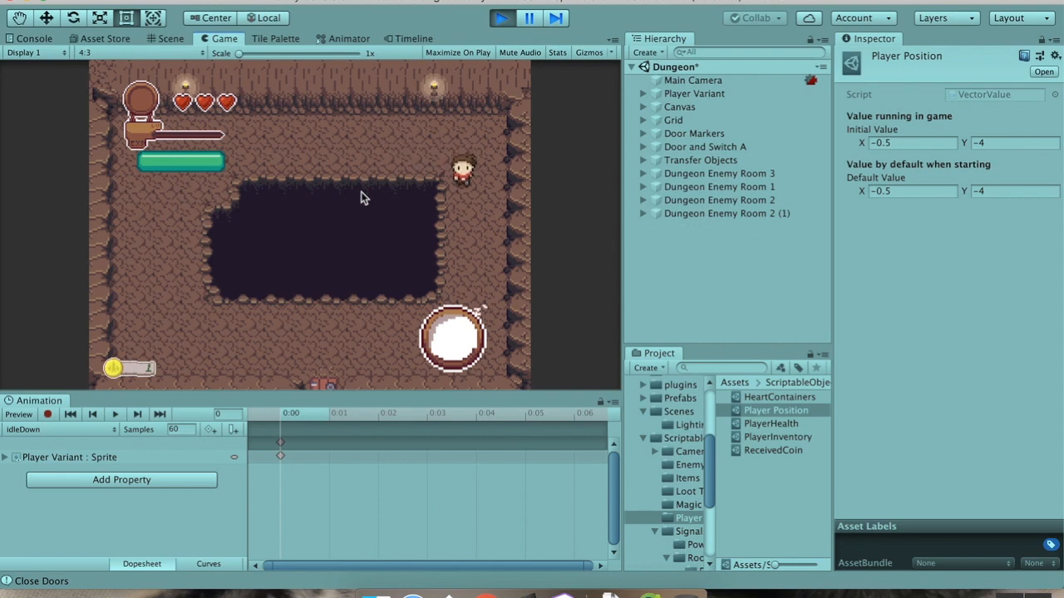
{"action": "key", "text": "space"}
{"action": "key", "text": "s"}
{"action": "key", "text": "a"}
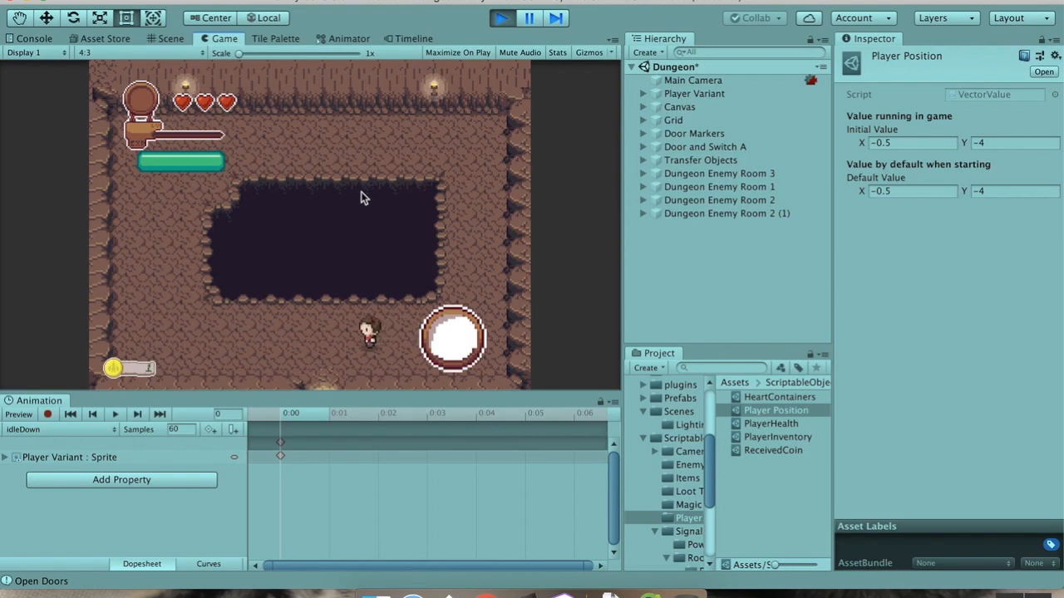
Step: Walk the player back into Dungeon Room 1 and stop the play test
{"action": "key", "text": "s"}
{"action": "key", "text": "s"}
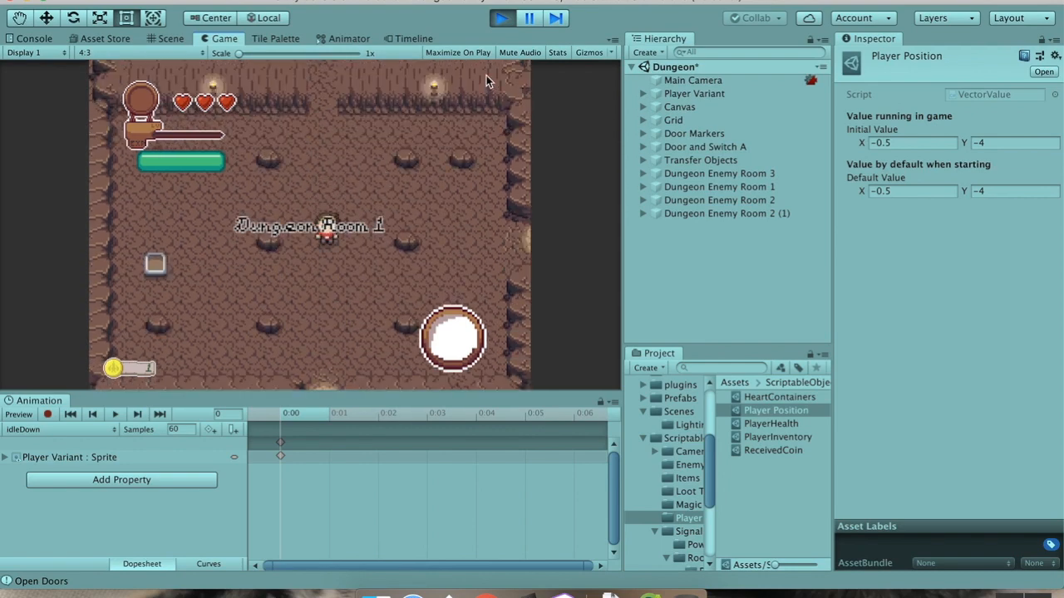
{"action": "left_click", "coordinate": [502, 19]}
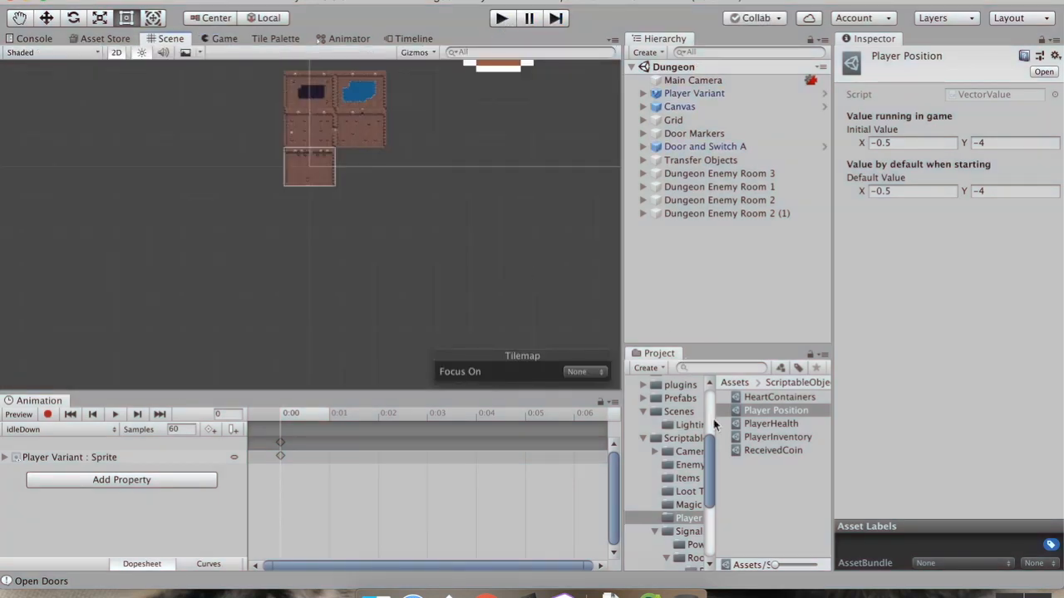
Step: Open the CutsceneHouse scene from the project's Scenes folder and play it briefly to check the interface
{"action": "left_click", "coordinate": [643, 438]}
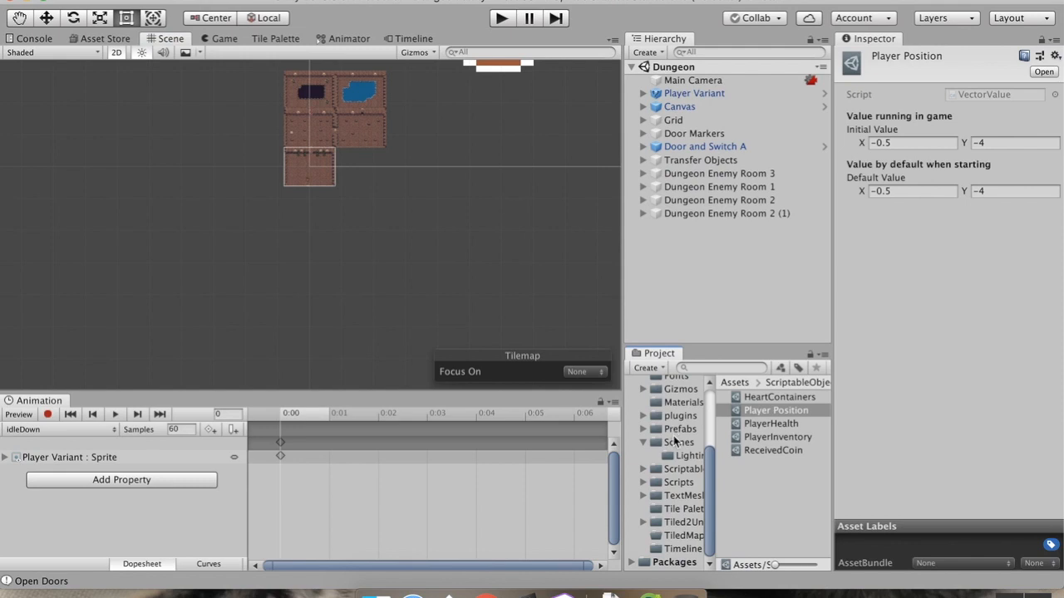
{"action": "left_click", "coordinate": [678, 442]}
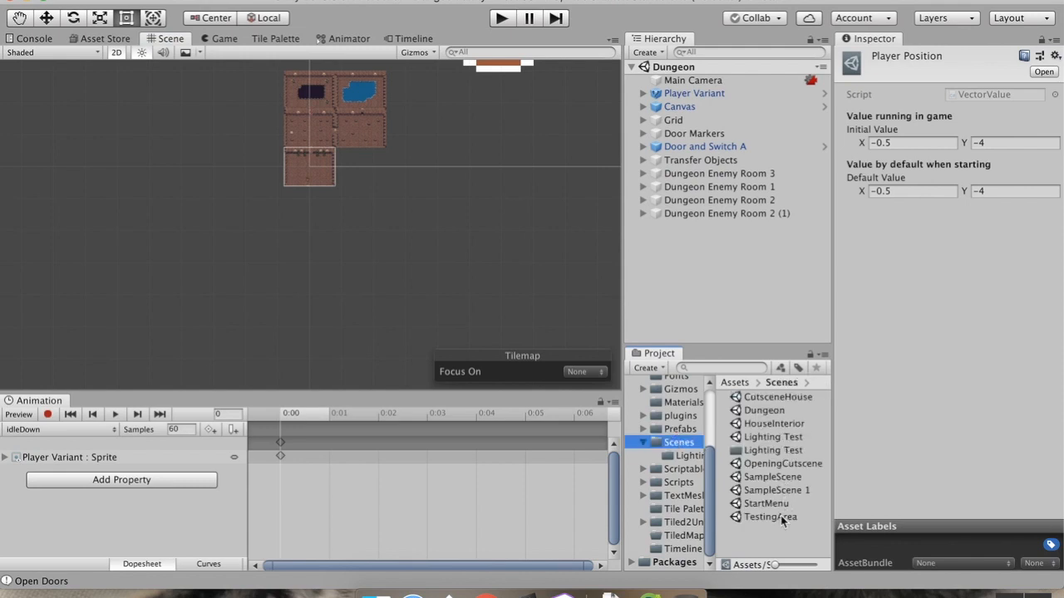
{"action": "double_click", "coordinate": [775, 399]}
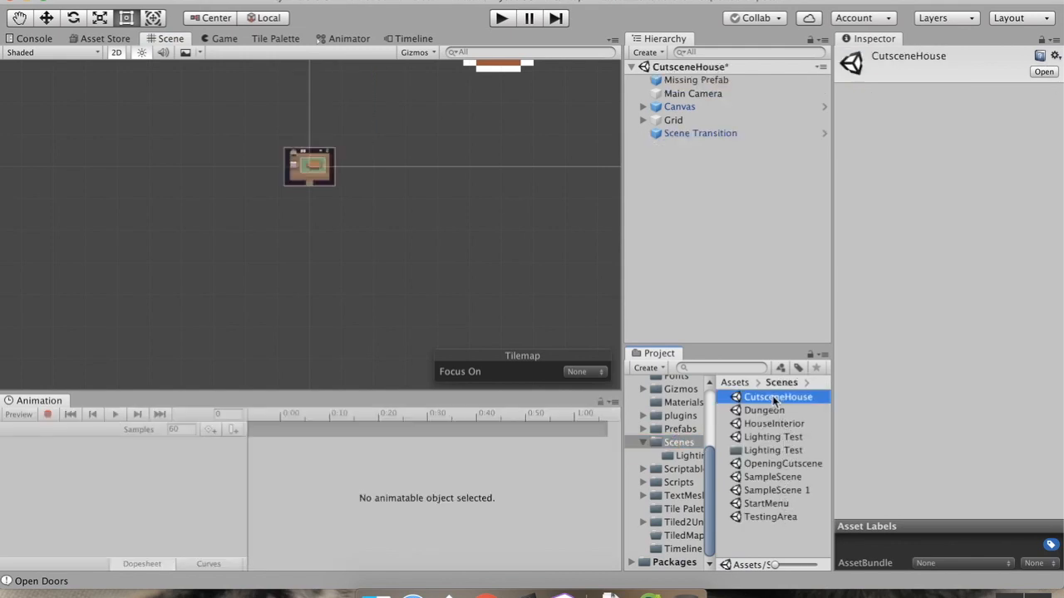
{"action": "left_click", "coordinate": [502, 18]}
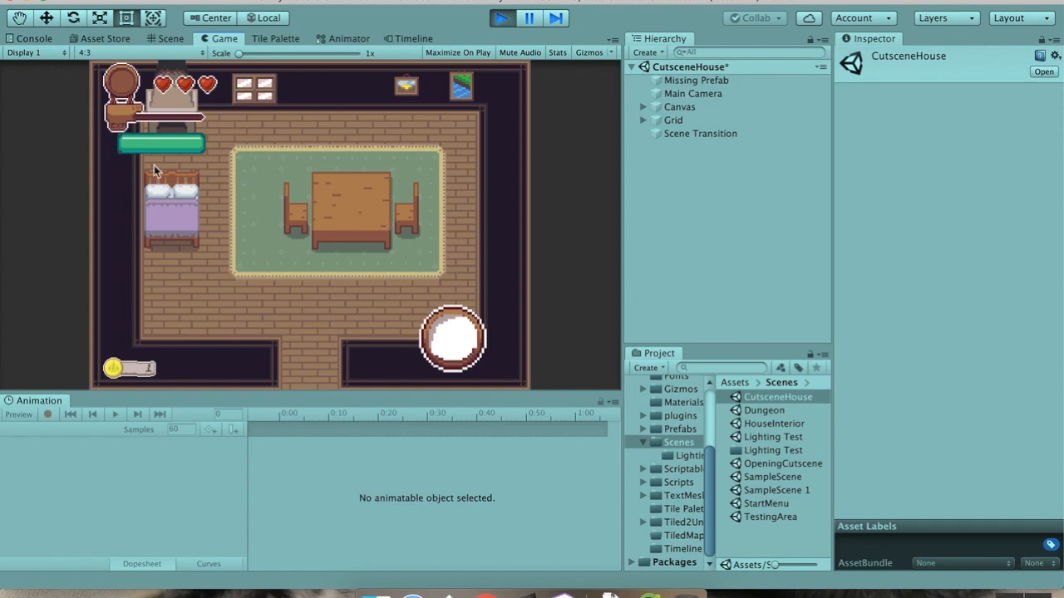
{"action": "left_click", "coordinate": [503, 18]}
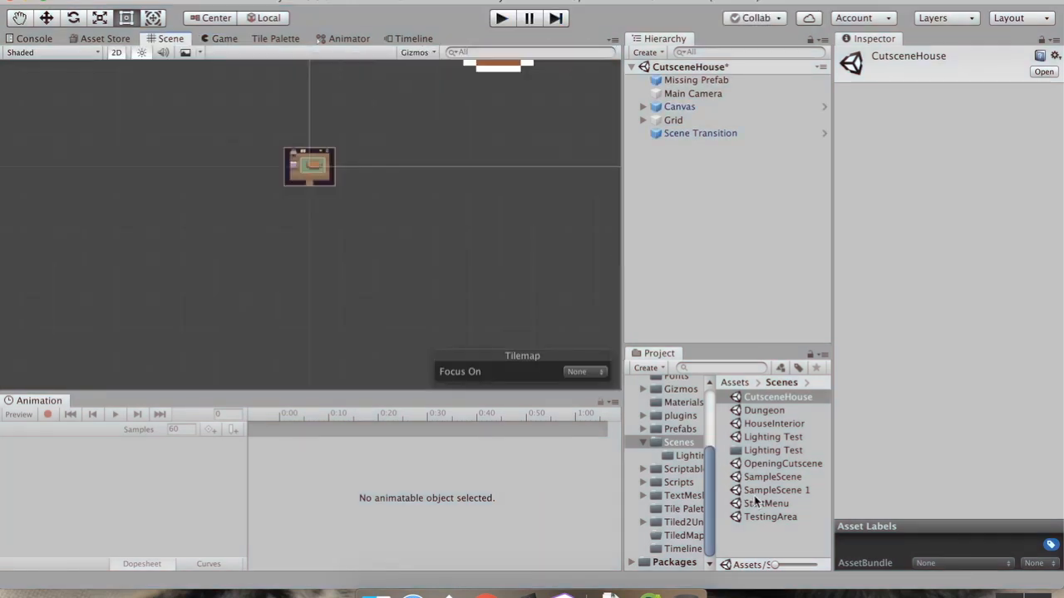
Step: Open the HouseInterior scene, saving the CutsceneHouse changes, and play it briefly
{"action": "double_click", "coordinate": [773, 423]}
{"action": "left_click", "coordinate": [675, 221]}
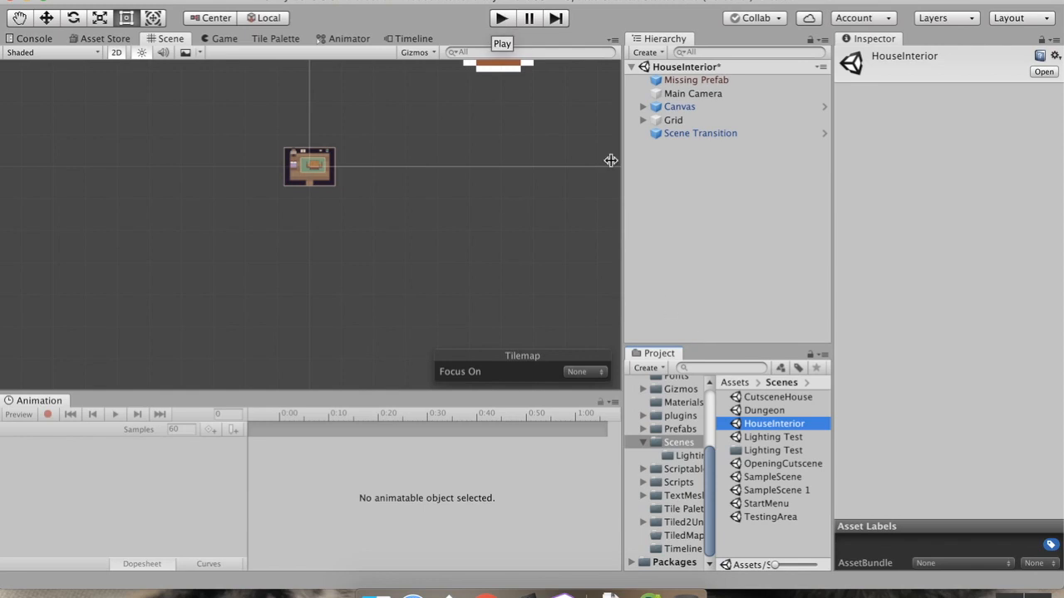
{"action": "left_click", "coordinate": [501, 18]}
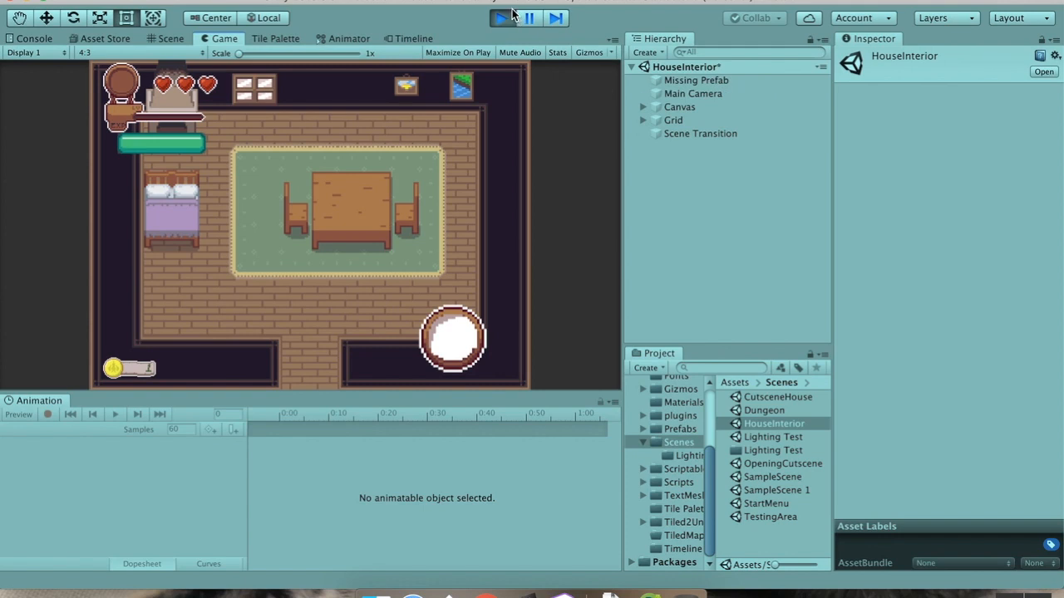
{"action": "left_click", "coordinate": [504, 17]}
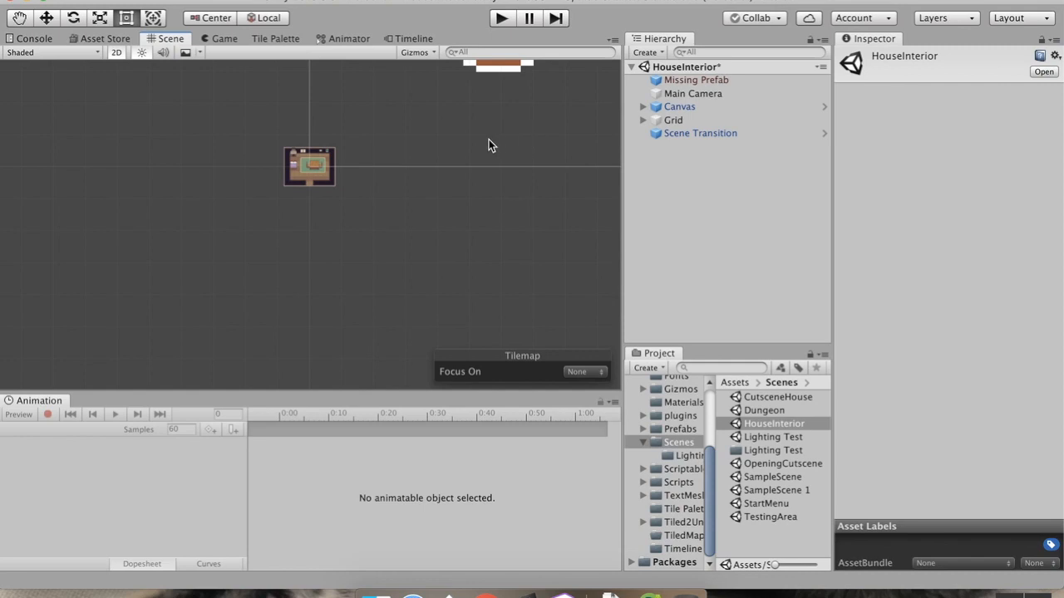
Step: Reopen the Dungeon scene without saving the HouseInterior changes, and look closer at its rooms
{"action": "double_click", "coordinate": [775, 410]}
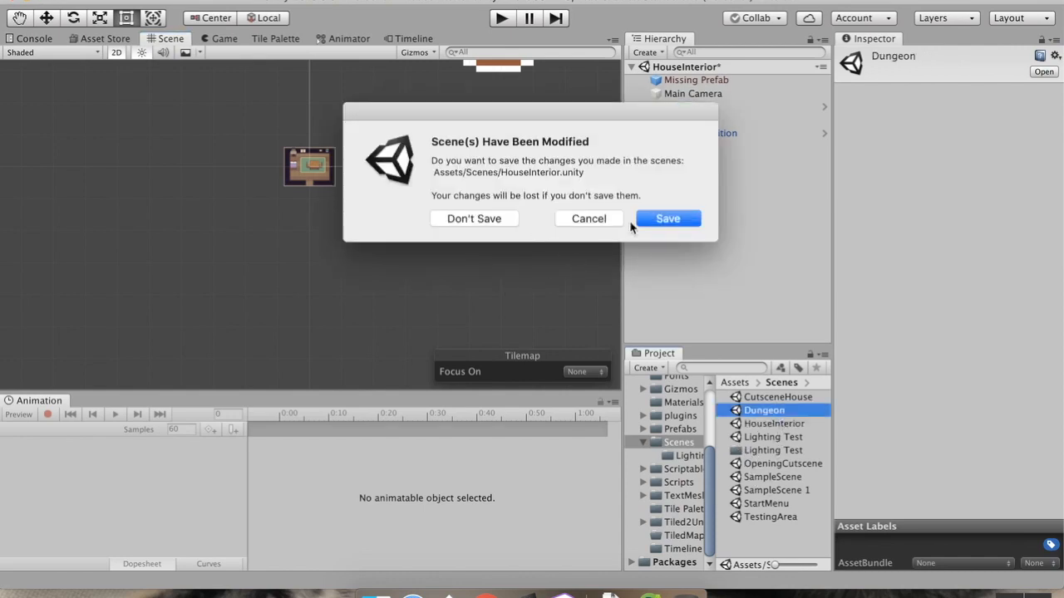
{"action": "left_click", "coordinate": [487, 222]}
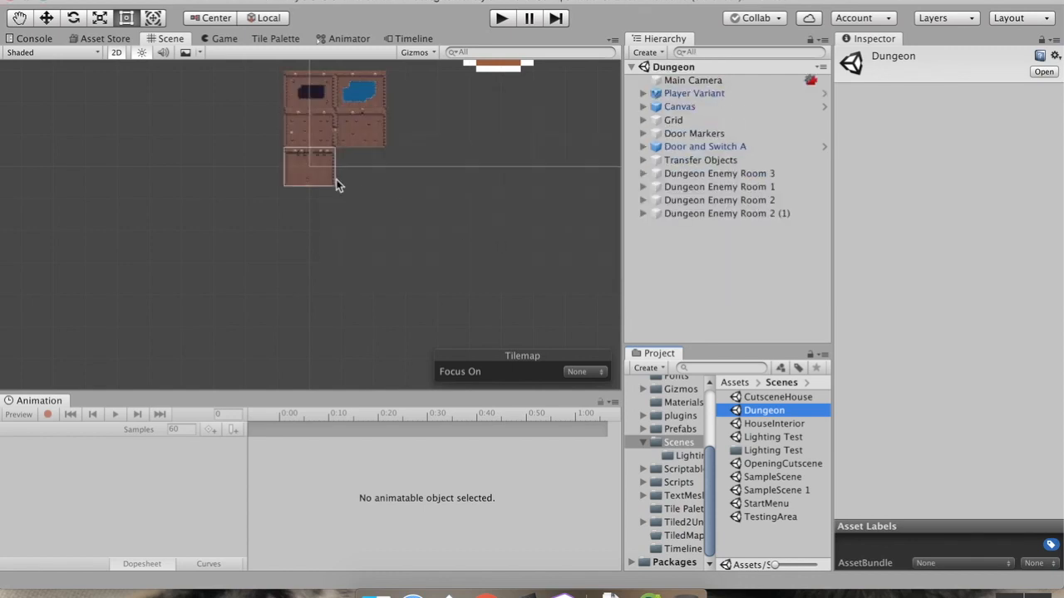
{"action": "scroll", "coordinate": [334, 174], "scroll_direction": "up", "scroll_amount": 3}
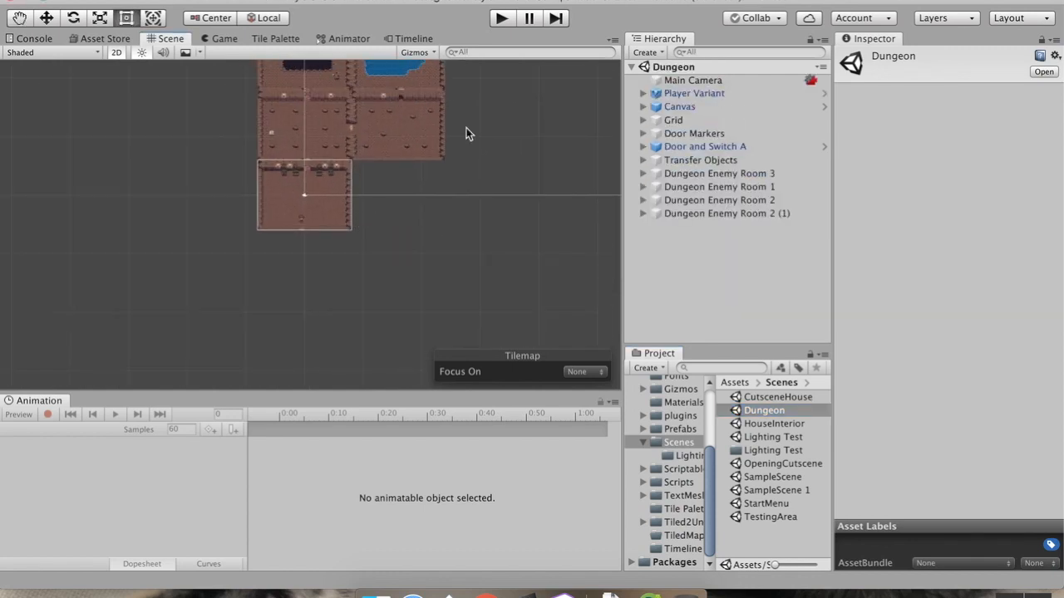